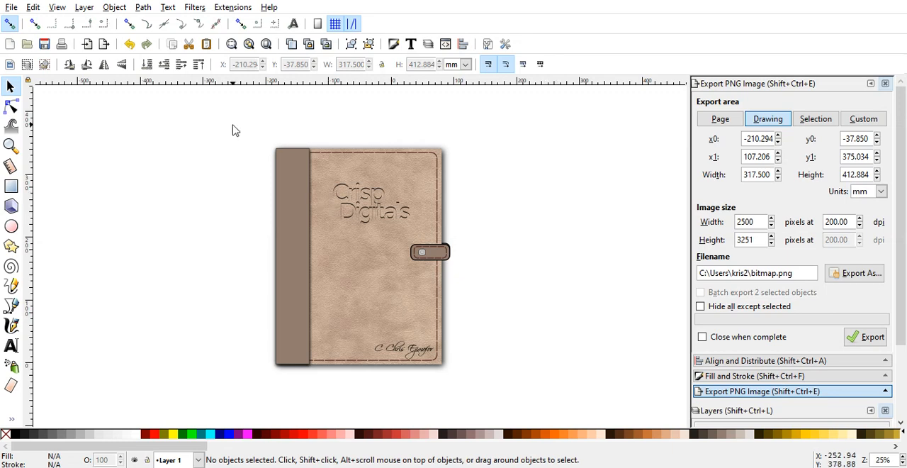
{"action": "left_click_drag", "start_coordinate": [206, 124], "coordinate": [506, 410]}
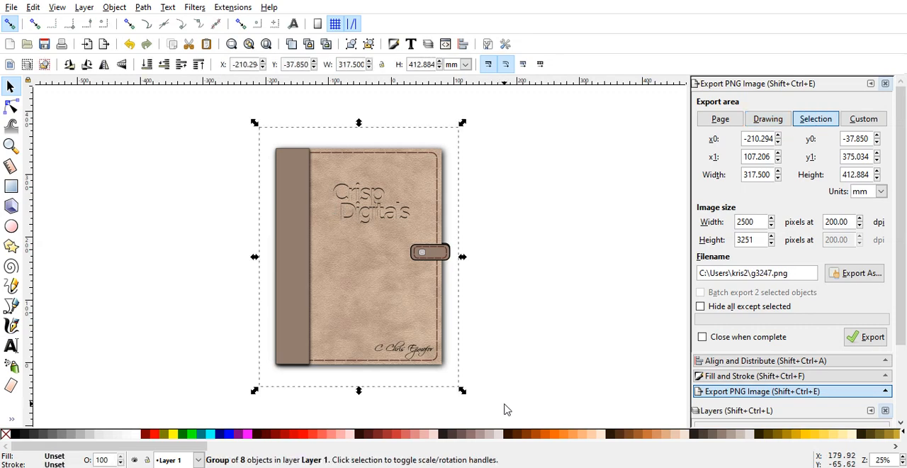
{"action": "left_click", "coordinate": [578, 328]}
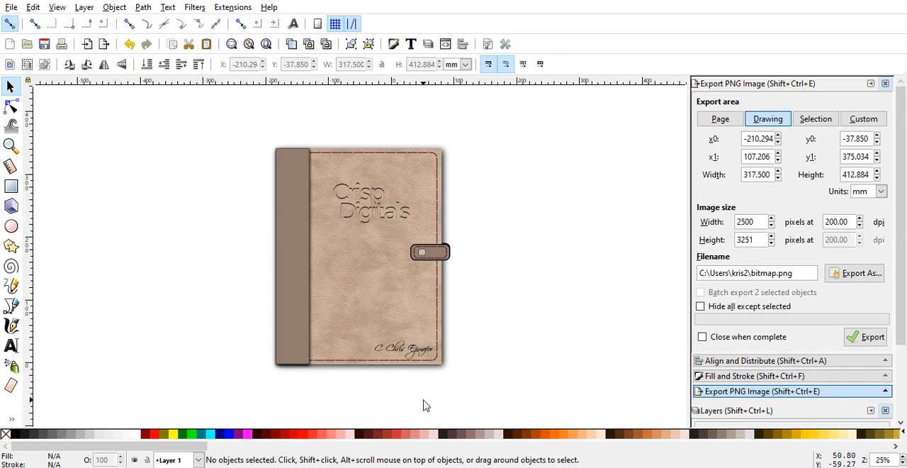
Step: Bring the wood-2142216_1920 image from the Downloads folder into the planner drawing
{"action": "mouse_move", "coordinate": [342, 467]}
{"action": "mouse_move", "coordinate": [404, 464]}
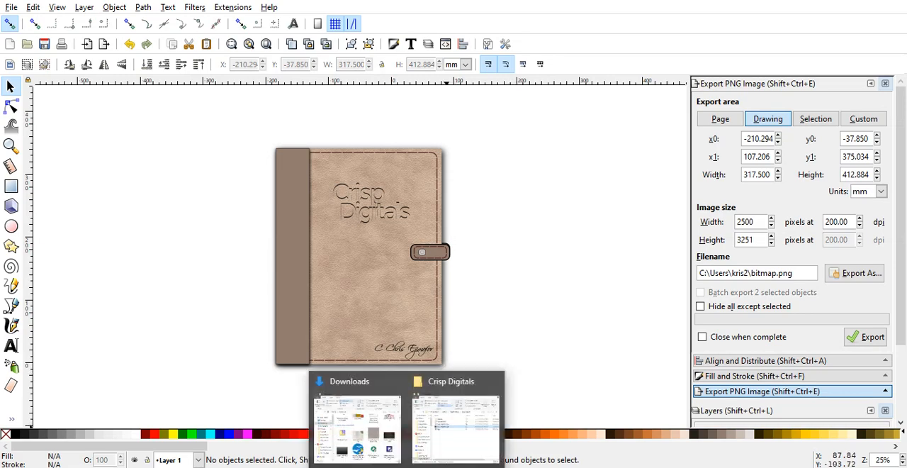
{"action": "left_click", "coordinate": [370, 448]}
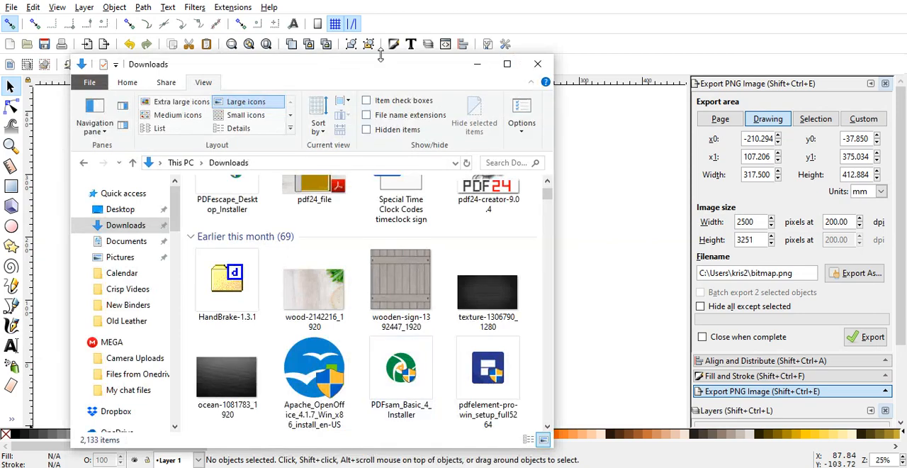
{"action": "left_click_drag", "start_coordinate": [379, 63], "coordinate": [296, 71]}
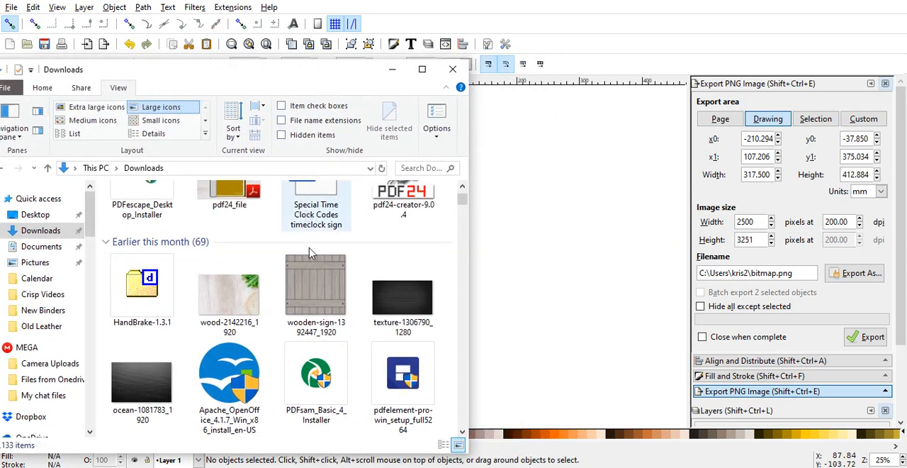
{"action": "left_click", "coordinate": [244, 310]}
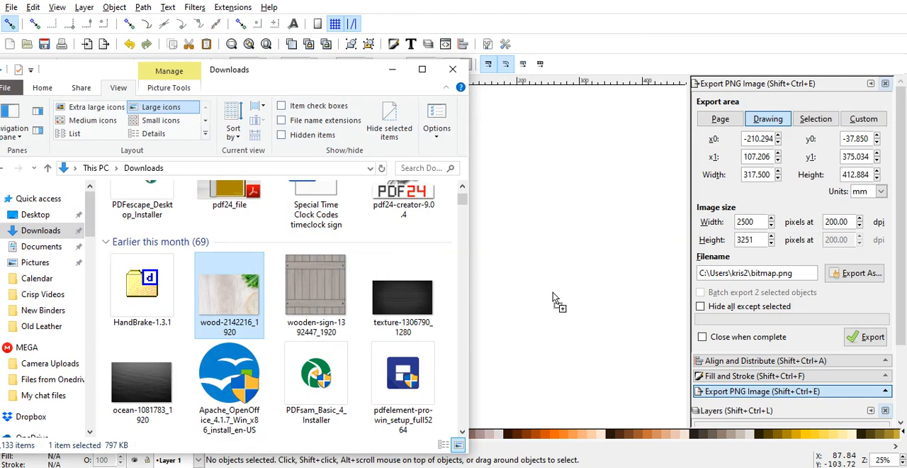
{"action": "left_click", "coordinate": [392, 69]}
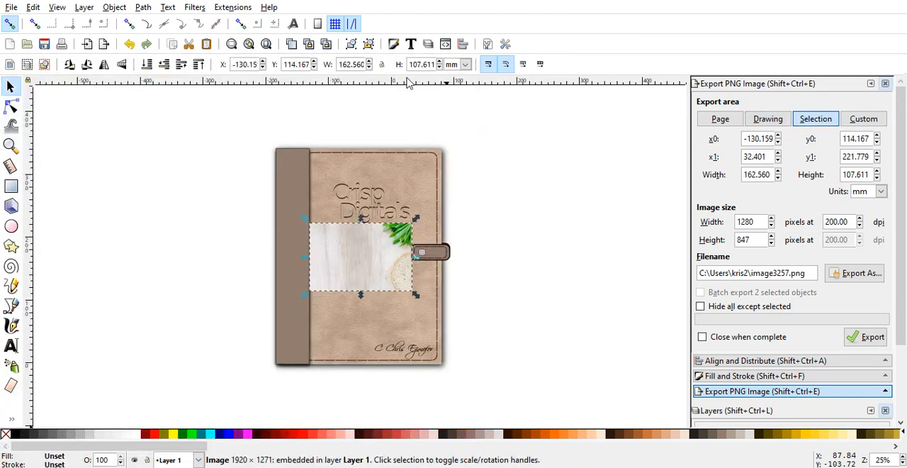
Step: Enlarge the wood image to about 502 by 390 mm and place it behind the planner cover
{"action": "left_click_drag", "start_coordinate": [358, 266], "coordinate": [557, 278]}
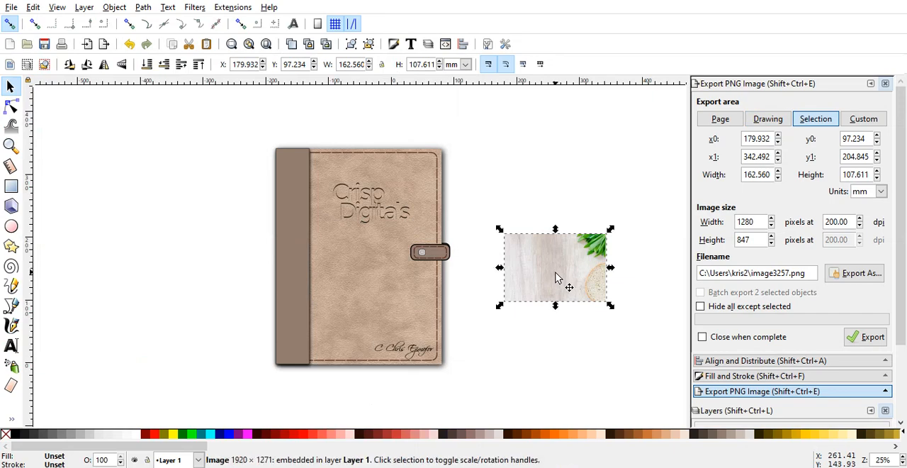
{"action": "left_click_drag", "start_coordinate": [609, 306], "coordinate": [659, 346]}
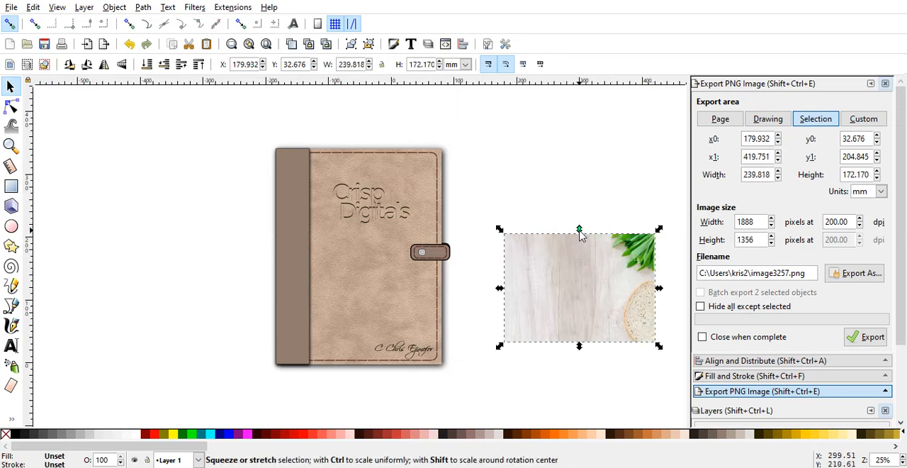
{"action": "left_click_drag", "start_coordinate": [580, 229], "coordinate": [561, 151]}
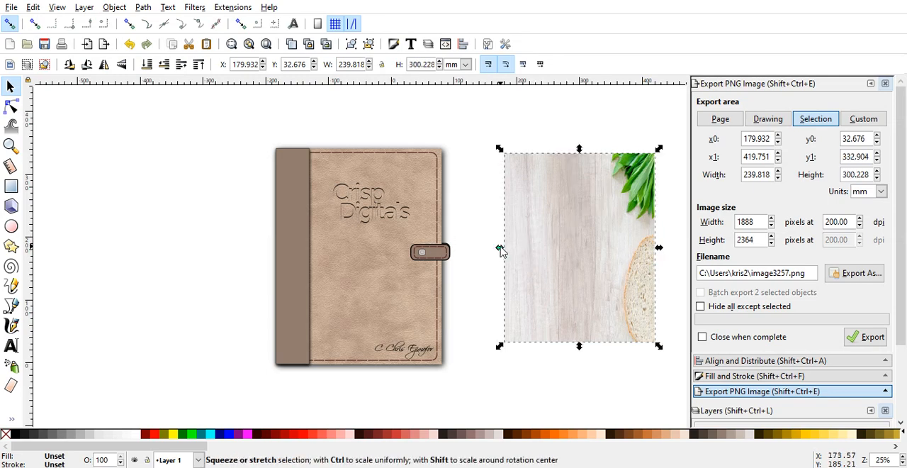
{"action": "left_click_drag", "start_coordinate": [500, 248], "coordinate": [260, 281]}
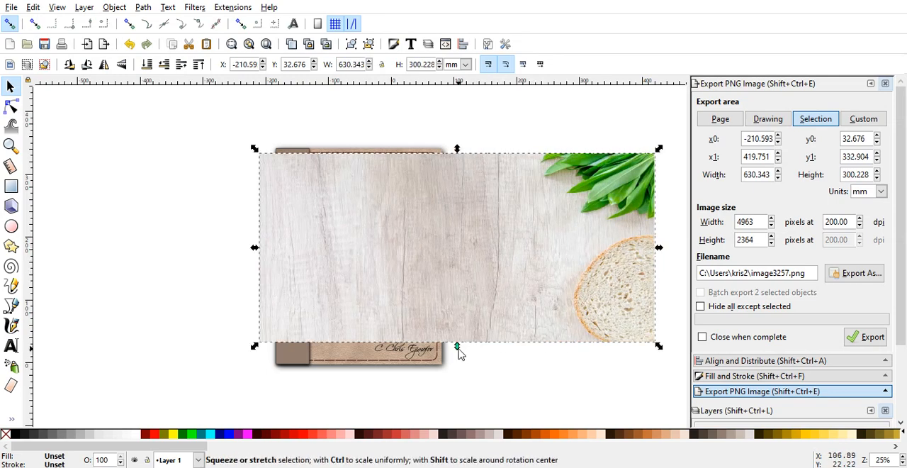
{"action": "left_click_drag", "start_coordinate": [458, 347], "coordinate": [461, 411]}
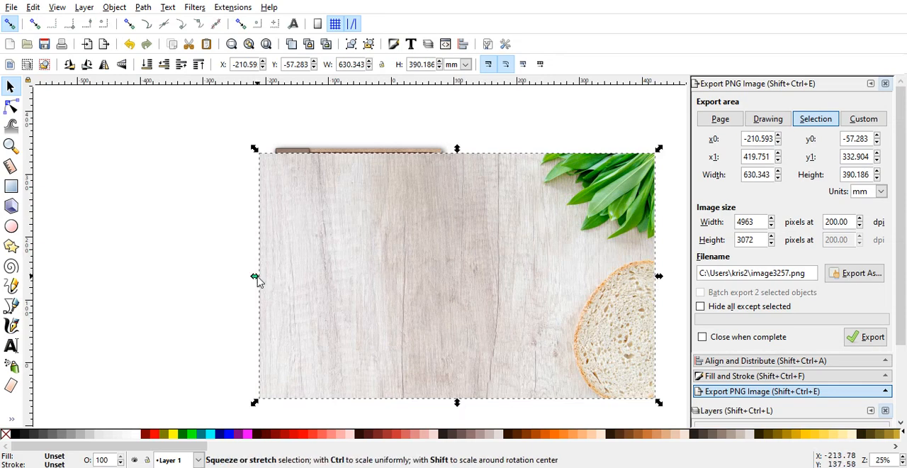
{"action": "left_click_drag", "start_coordinate": [257, 280], "coordinate": [338, 283]}
{"action": "left_click_drag", "start_coordinate": [536, 274], "coordinate": [391, 248]}
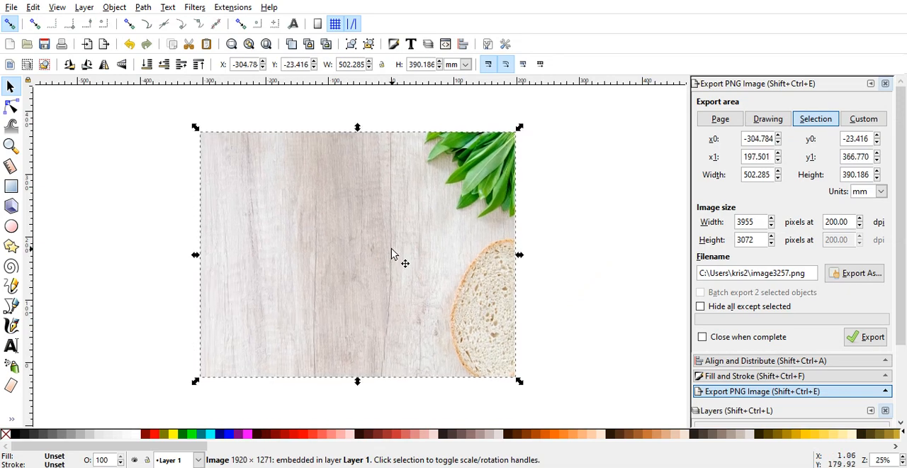
{"action": "left_click", "coordinate": [148, 65]}
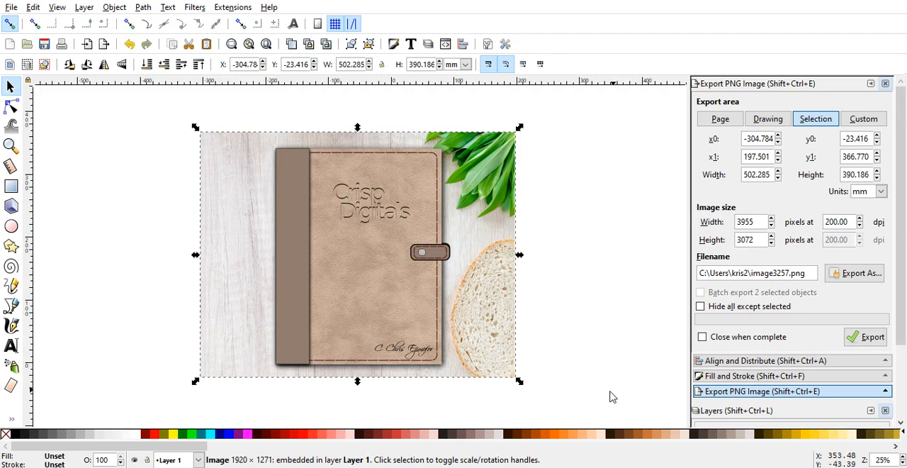
Step: Centre the wood background and the planner group on each other both horizontally and vertically
{"action": "left_click_drag", "start_coordinate": [564, 391], "coordinate": [138, 108]}
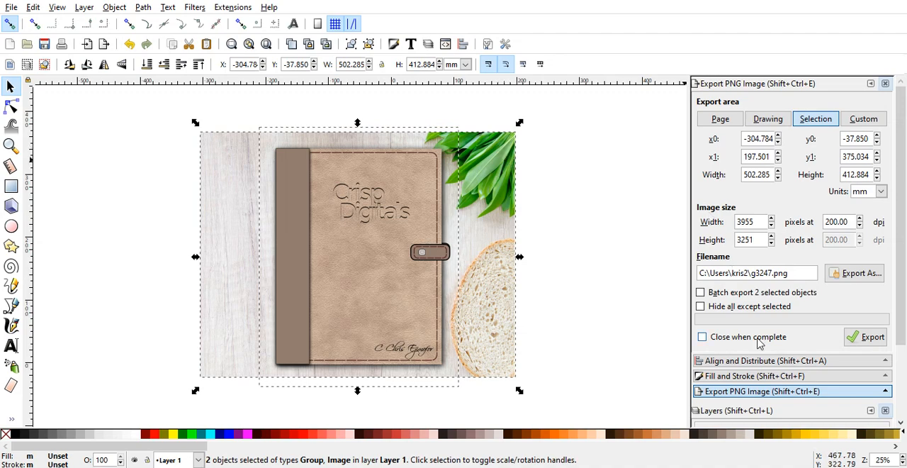
{"action": "left_click", "coordinate": [765, 361]}
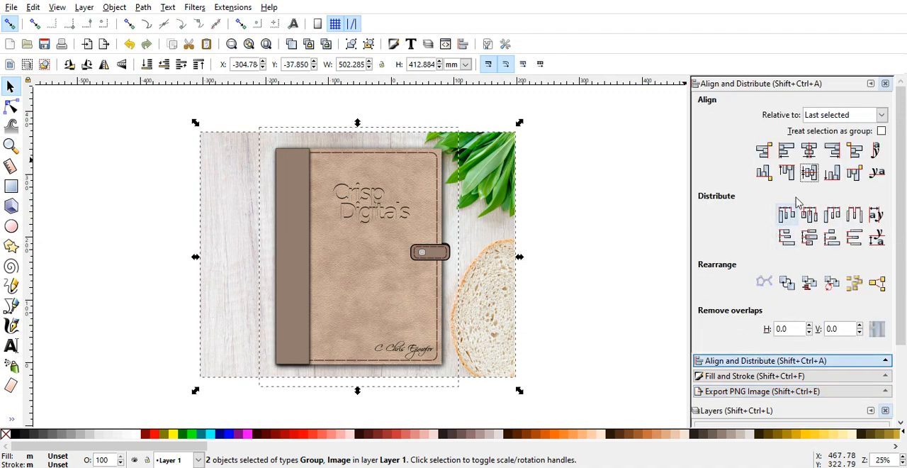
{"action": "left_click", "coordinate": [809, 152]}
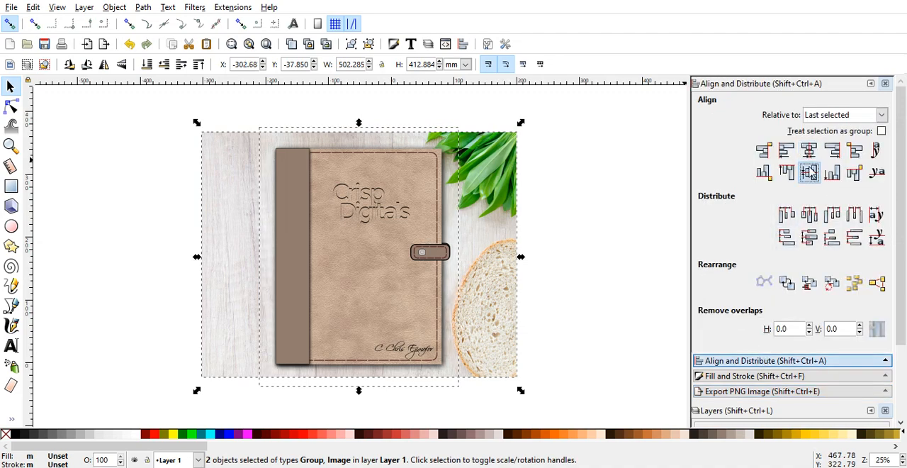
{"action": "left_click", "coordinate": [810, 172]}
{"action": "left_click", "coordinate": [620, 246]}
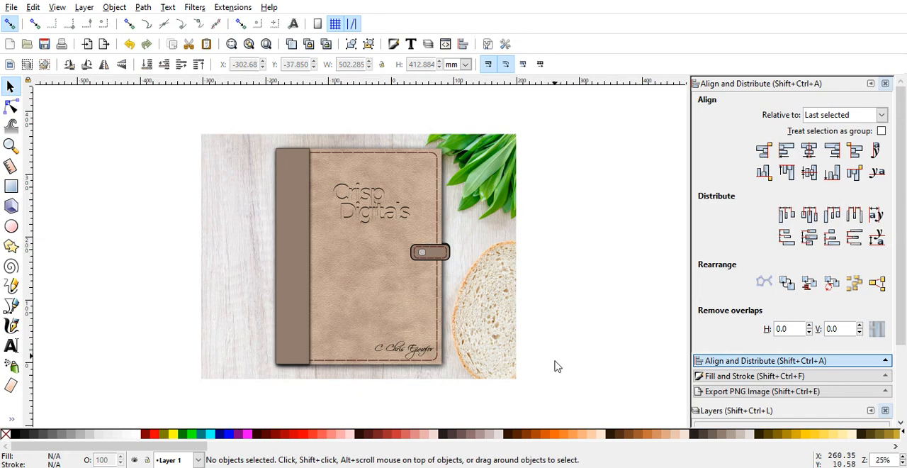
Step: Review the file formats available for saving the planner and its background under a new name, leaving without saving
{"action": "left_click_drag", "start_coordinate": [564, 402], "coordinate": [148, 108]}
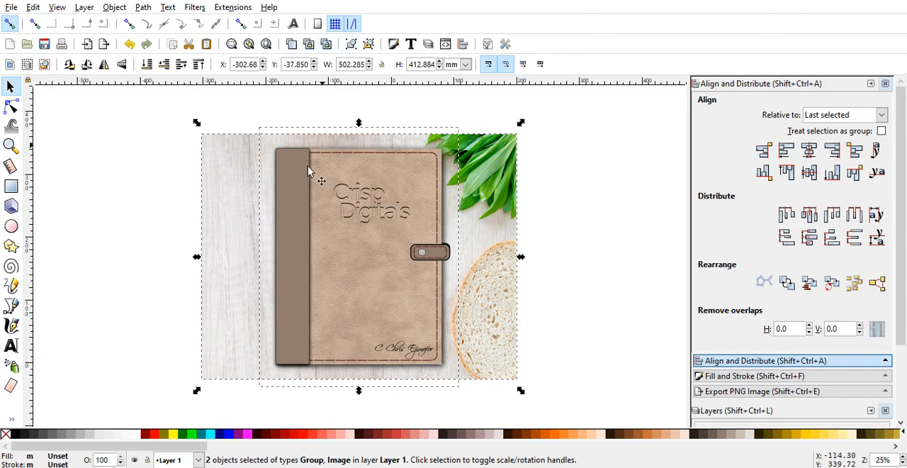
{"action": "left_click", "coordinate": [10, 8]}
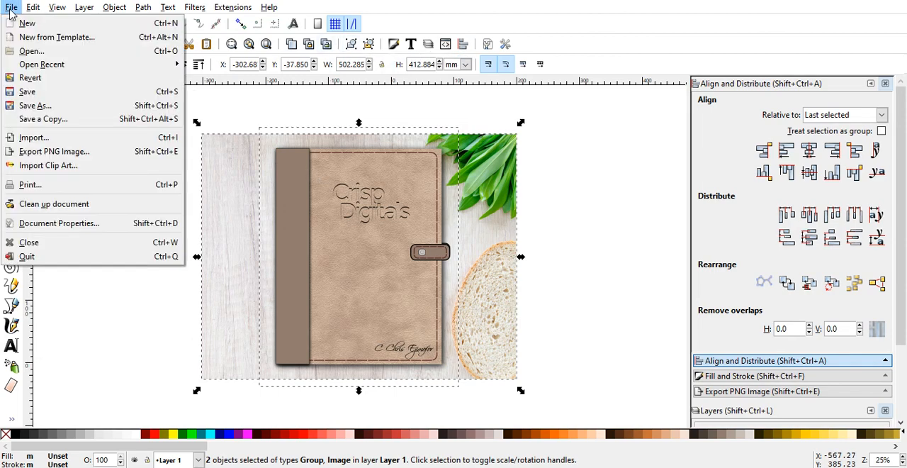
{"action": "left_click", "coordinate": [36, 105]}
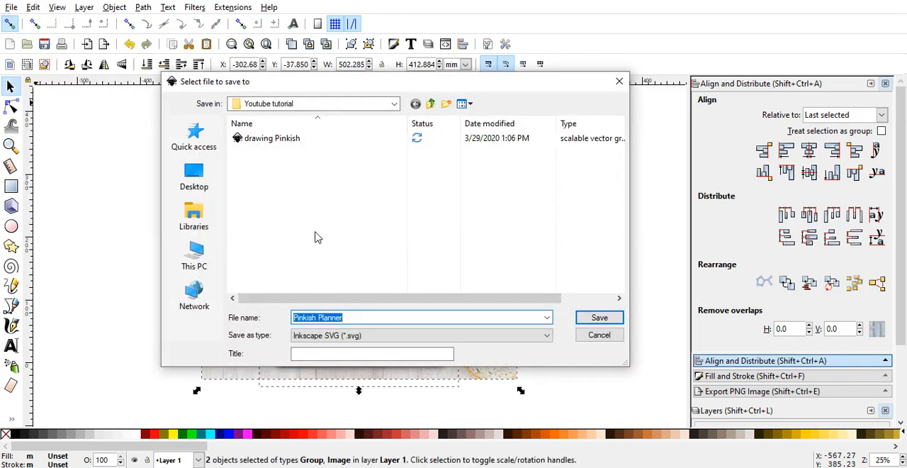
{"action": "left_click", "coordinate": [434, 337]}
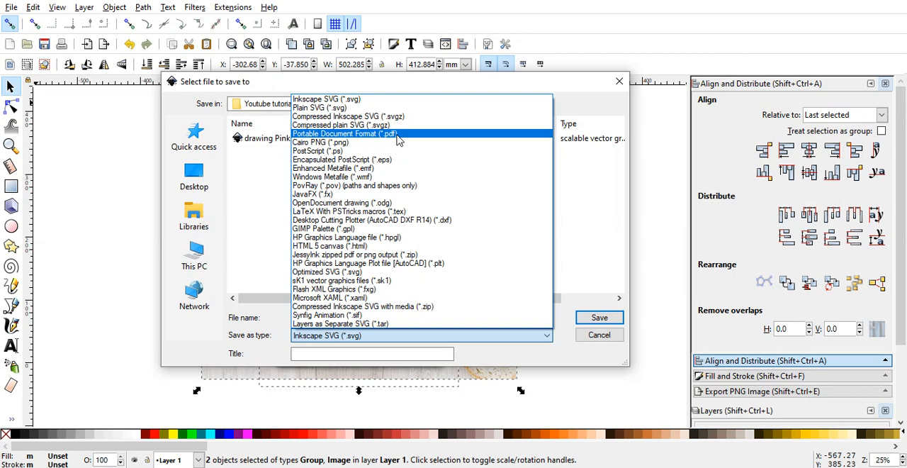
{"action": "left_click", "coordinate": [613, 376]}
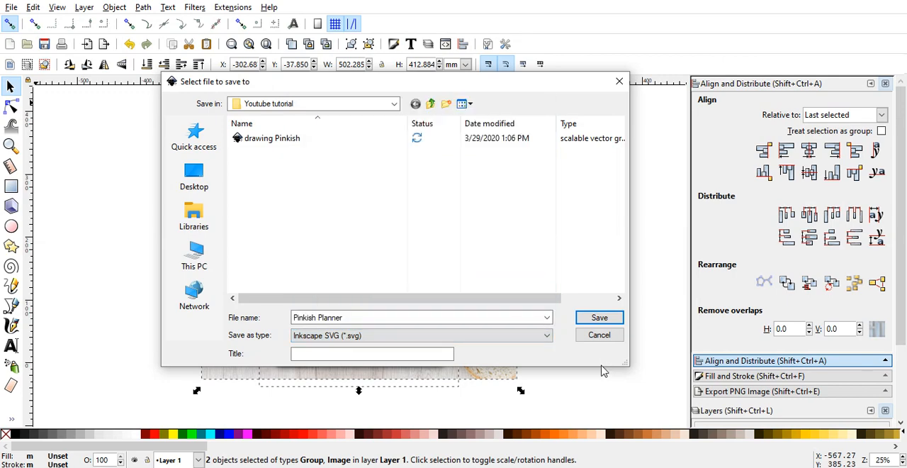
{"action": "left_click", "coordinate": [618, 85]}
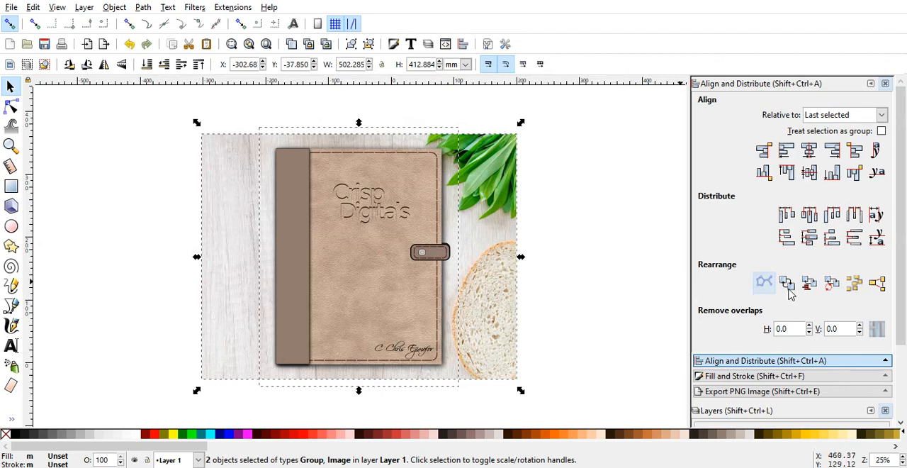
Step: Review the PNG export settings and the export file location for the selected artwork, leaving without exporting
{"action": "left_click", "coordinate": [832, 394]}
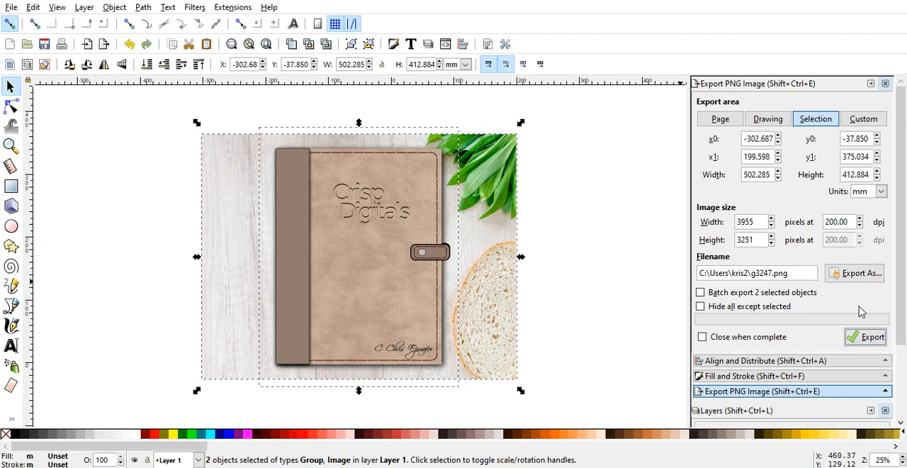
{"action": "left_click", "coordinate": [863, 282]}
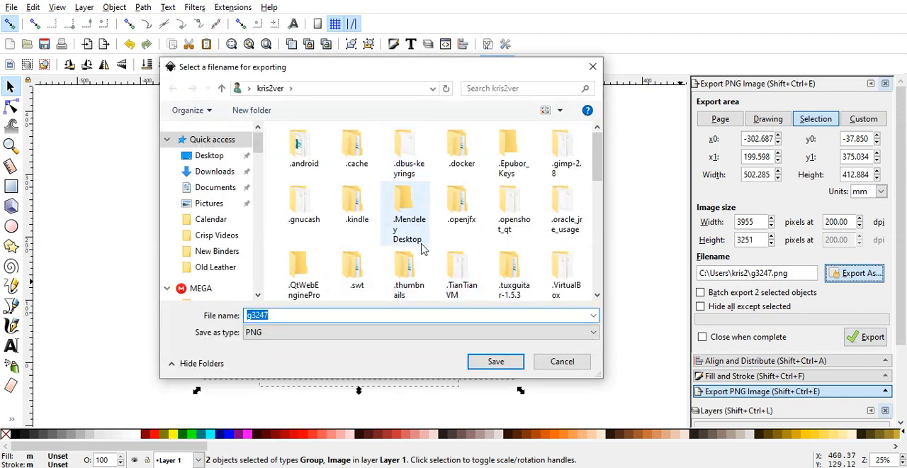
{"action": "left_click", "coordinate": [593, 67]}
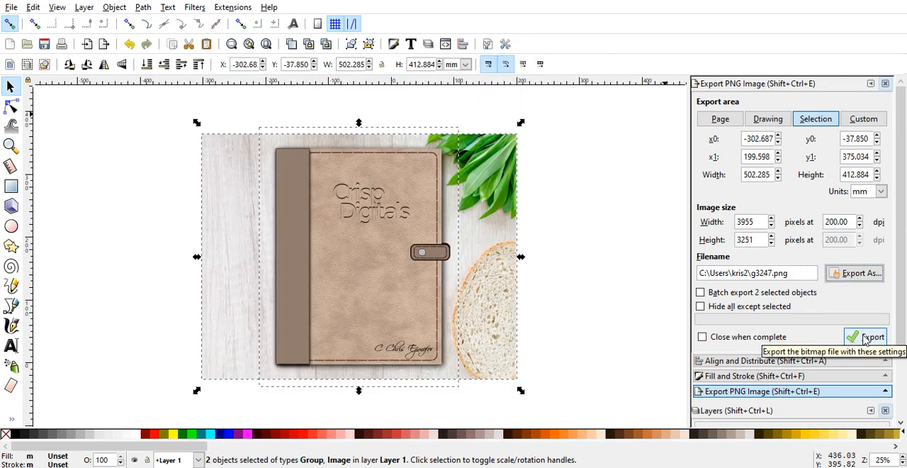
{"action": "left_click", "coordinate": [640, 340]}
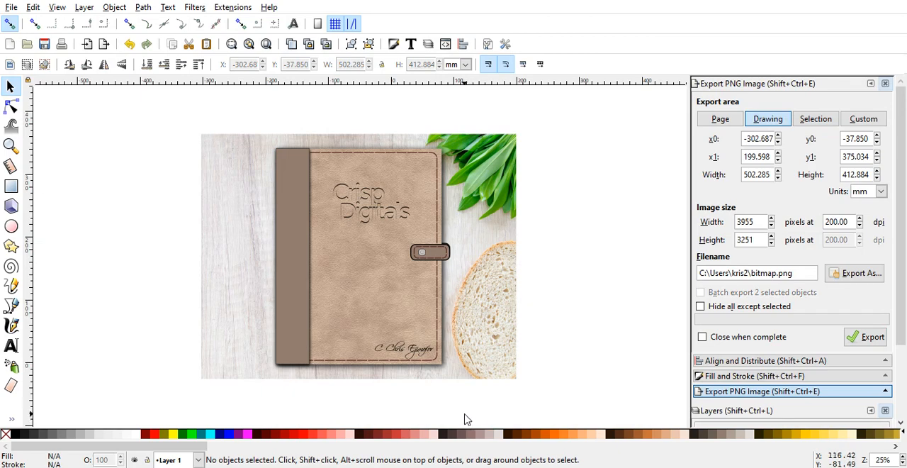
Step: Delete the planner group and the wood background image from the canvas
{"action": "left_click", "coordinate": [415, 305]}
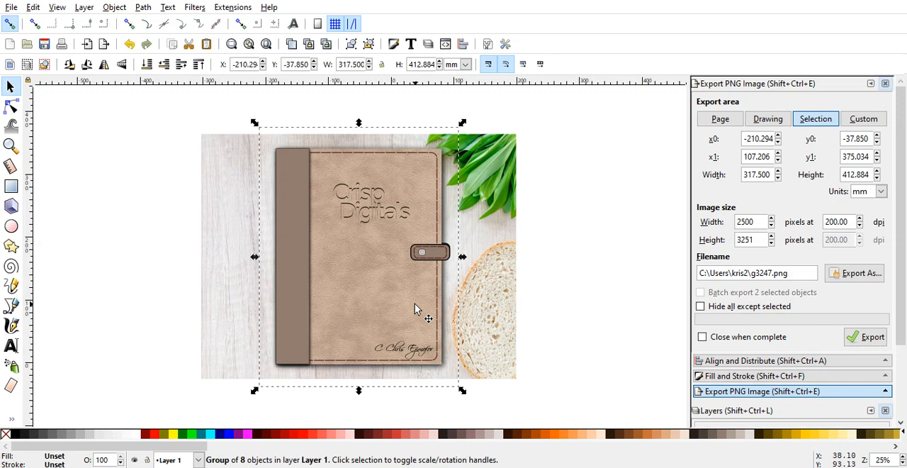
{"action": "key", "text": "Delete"}
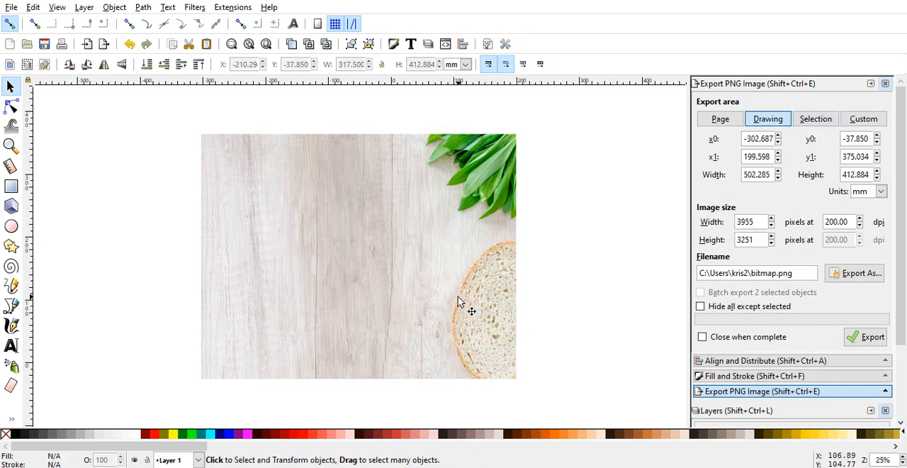
{"action": "left_click_drag", "start_coordinate": [459, 298], "coordinate": [482, 303]}
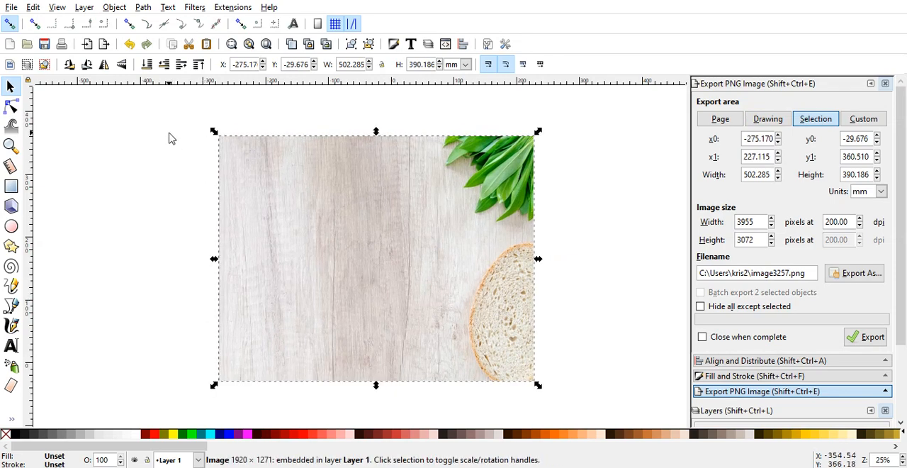
{"action": "key", "text": "Delete"}
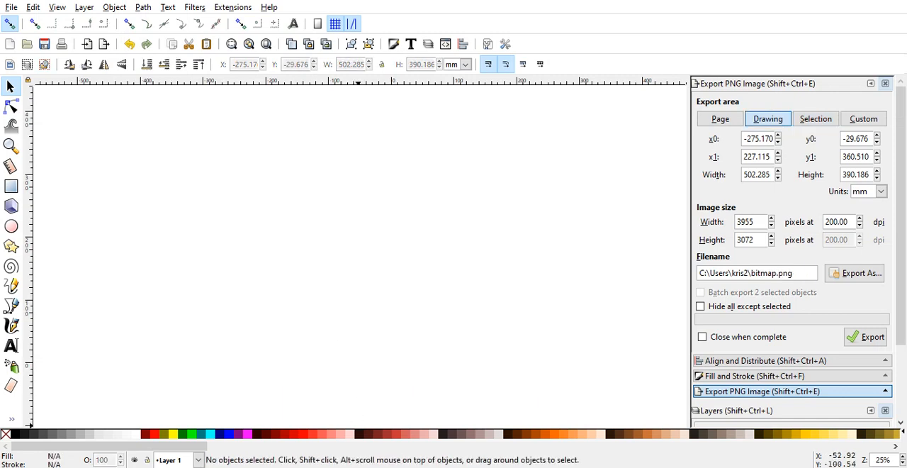
Step: Import the wood-2142216_1920 image from the Downloads folder and enlarge it to about 720 × 505 mm on the canvas
{"action": "left_click", "coordinate": [359, 433]}
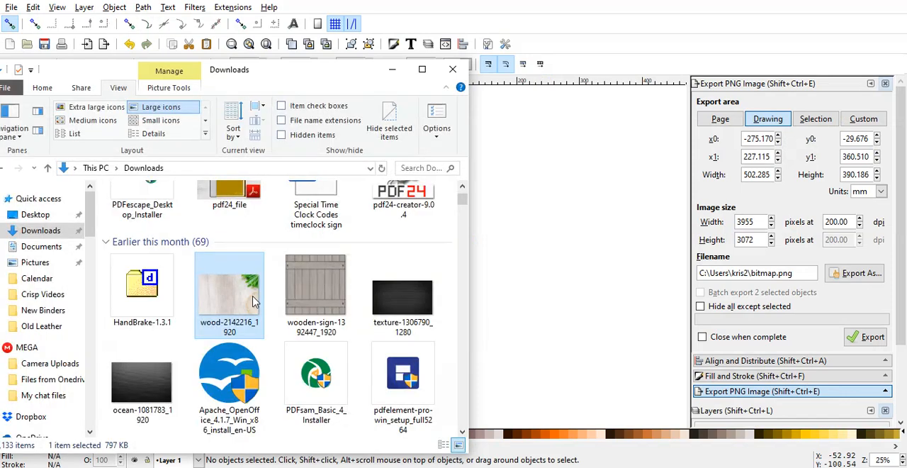
{"action": "left_click", "coordinate": [392, 69]}
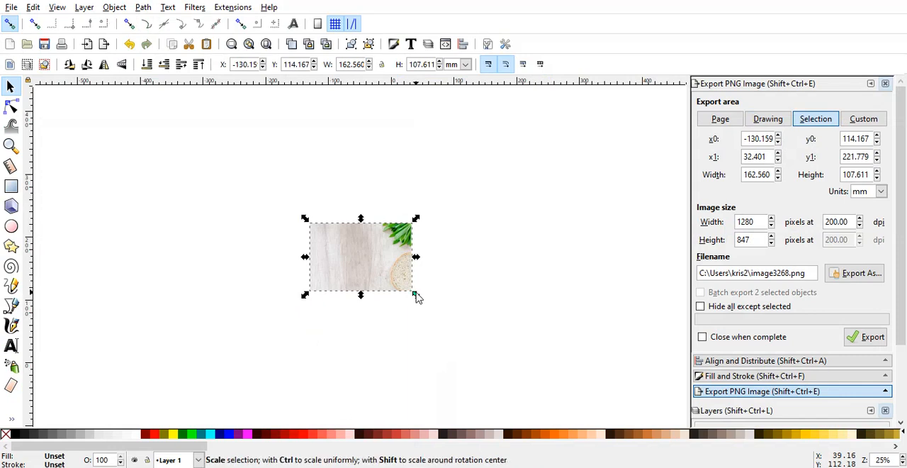
{"action": "left_click_drag", "start_coordinate": [416, 298], "coordinate": [541, 387]}
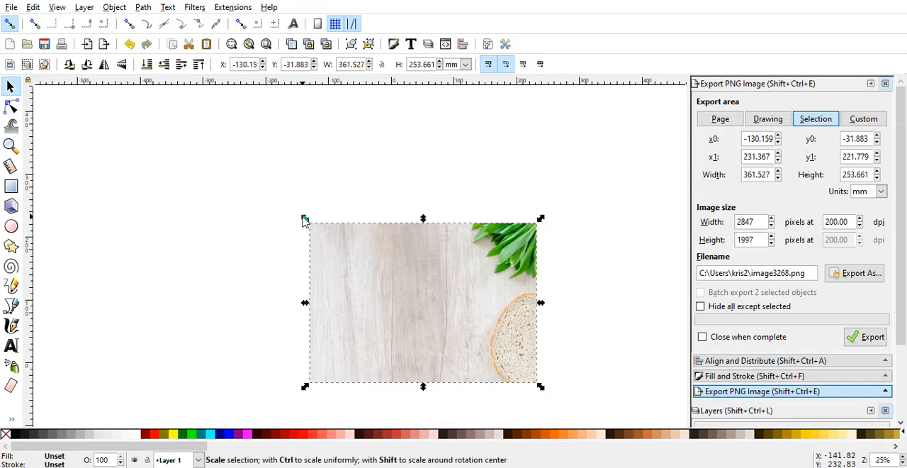
{"action": "key", "text": "shift"}
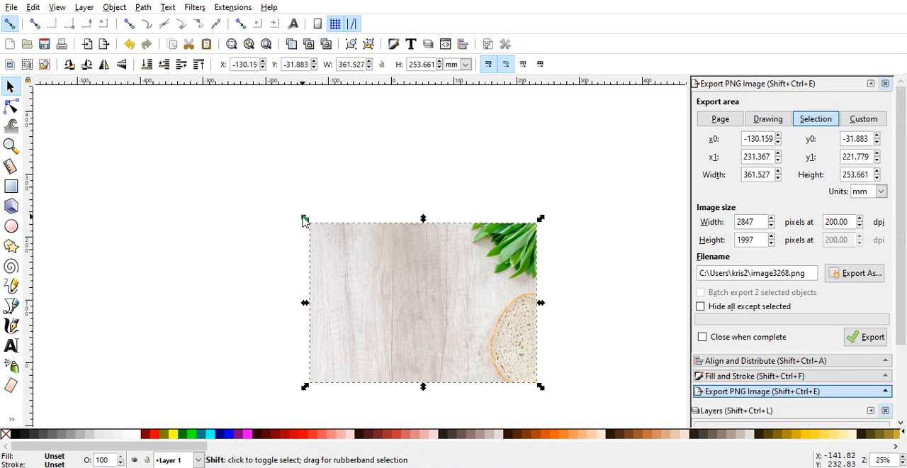
{"action": "left_click_drag", "start_coordinate": [305, 220], "coordinate": [178, 141]}
{"action": "left_click_drag", "start_coordinate": [395, 290], "coordinate": [336, 233]}
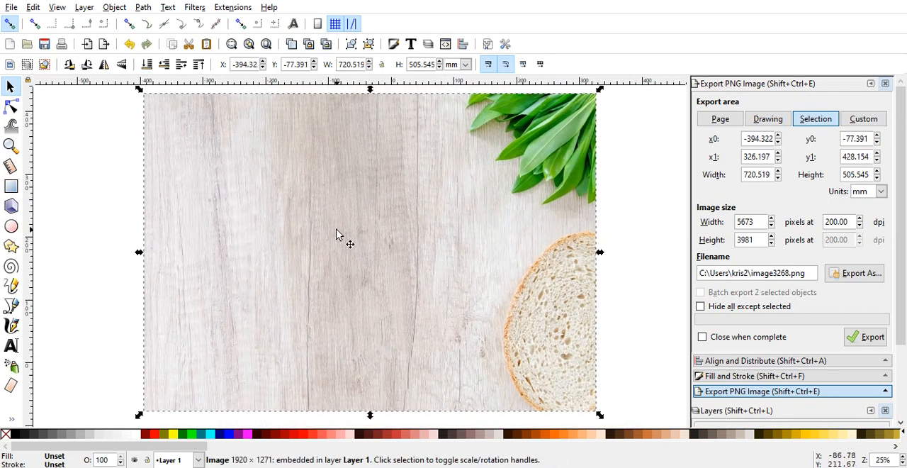
Step: Shift the wood background slightly down and stretch both its sides outward to a width of about 828 mm
{"action": "left_click_drag", "start_coordinate": [489, 274], "coordinate": [491, 281]}
{"action": "left_click_drag", "start_coordinate": [600, 256], "coordinate": [635, 255]}
{"action": "left_click_drag", "start_coordinate": [139, 255], "coordinate": [106, 255]}
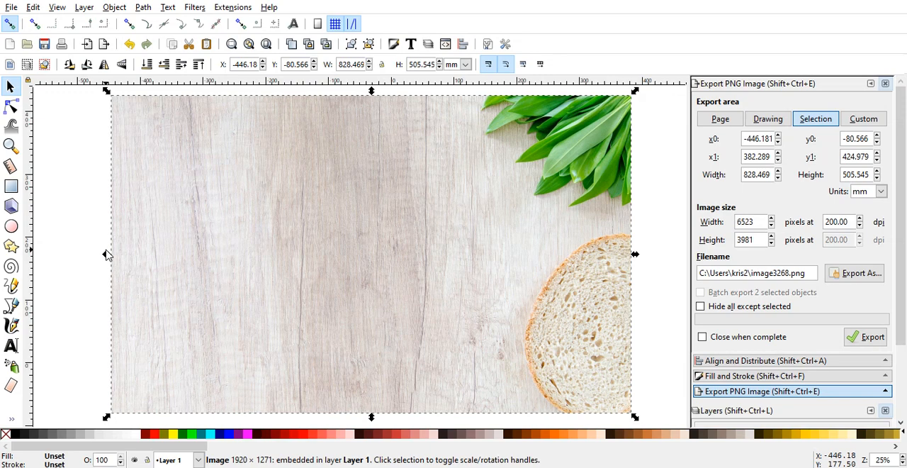
{"action": "left_click", "coordinate": [92, 290]}
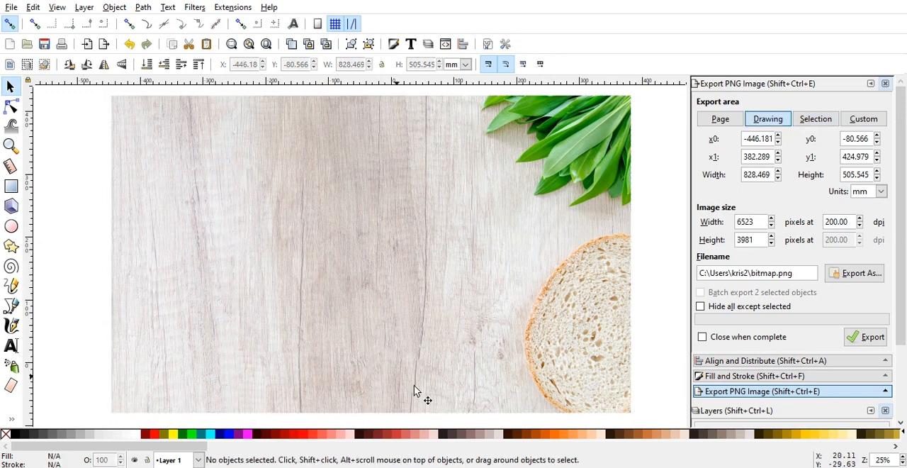
Step: Import the leather-1251764_1920 image from the Downloads folder and place it over the right half of the wood background
{"action": "mouse_move", "coordinate": [418, 467]}
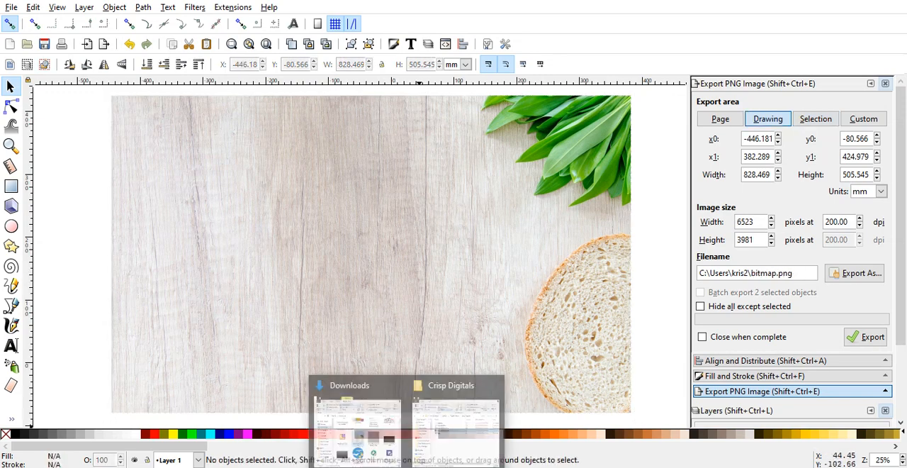
{"action": "left_click", "coordinate": [371, 418]}
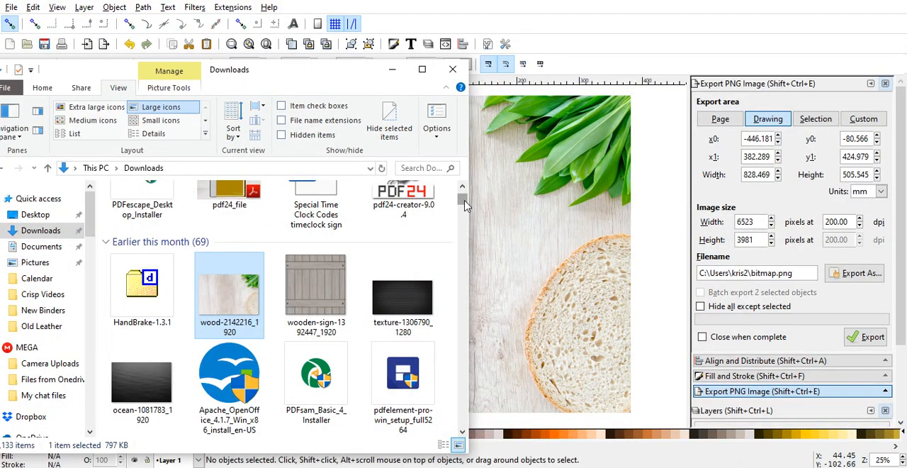
{"action": "left_click_drag", "start_coordinate": [466, 205], "coordinate": [465, 196]}
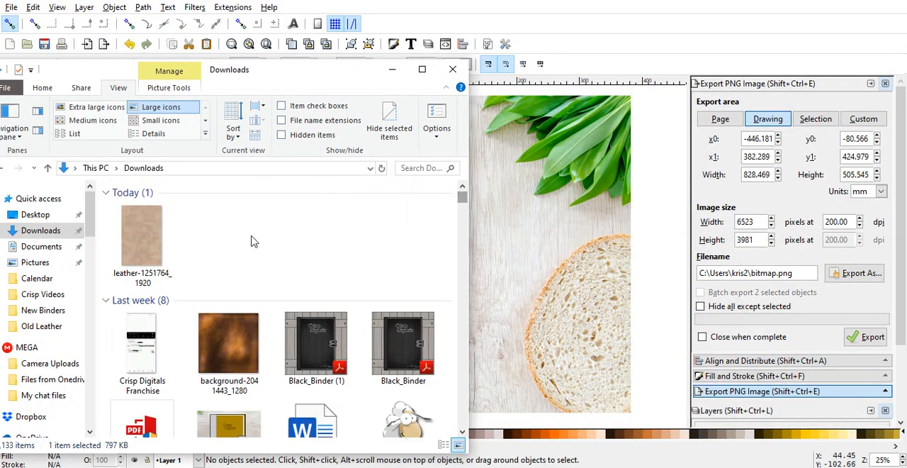
{"action": "left_click_drag", "start_coordinate": [148, 248], "coordinate": [505, 289]}
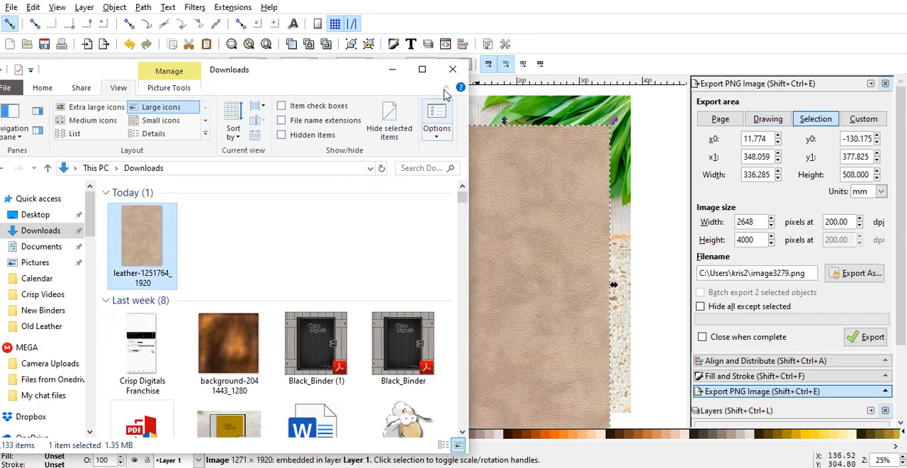
{"action": "left_click", "coordinate": [394, 75]}
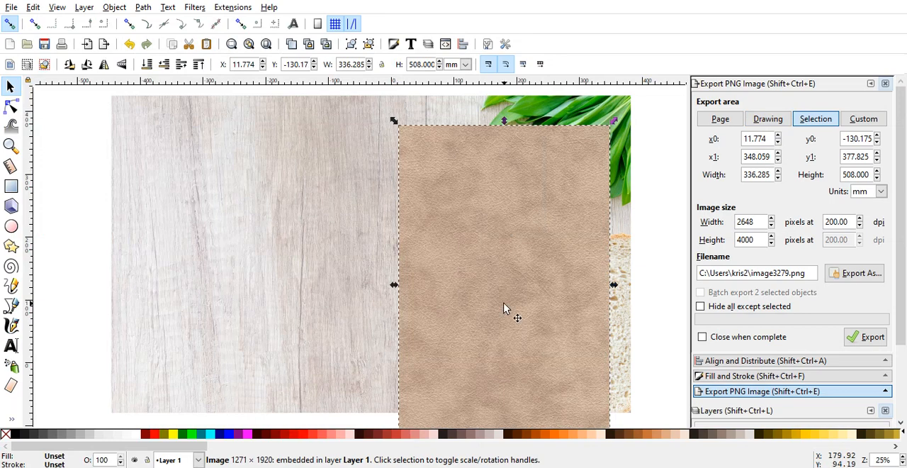
{"action": "left_click_drag", "start_coordinate": [504, 308], "coordinate": [504, 280]}
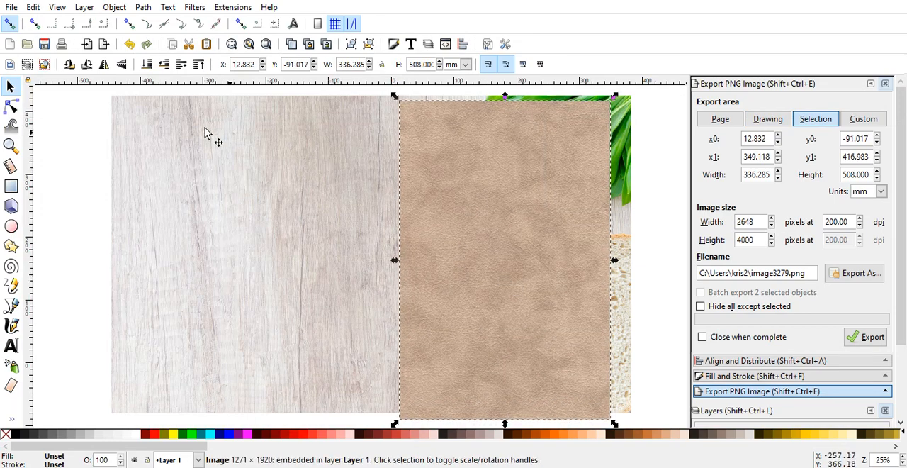
Step: Resize the leather image to 1000 px wide and 1300 px high, and move it up within the wood background
{"action": "left_click", "coordinate": [466, 64]}
{"action": "left_click", "coordinate": [451, 156]}
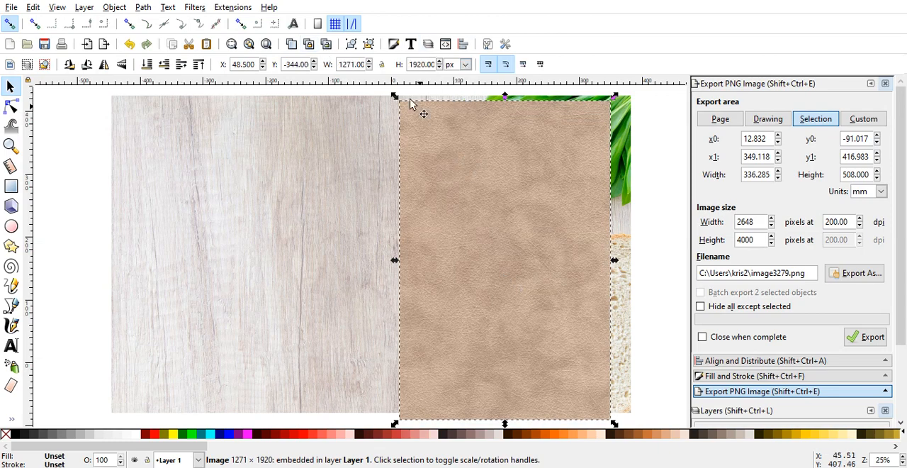
{"action": "double_click", "coordinate": [354, 63]}
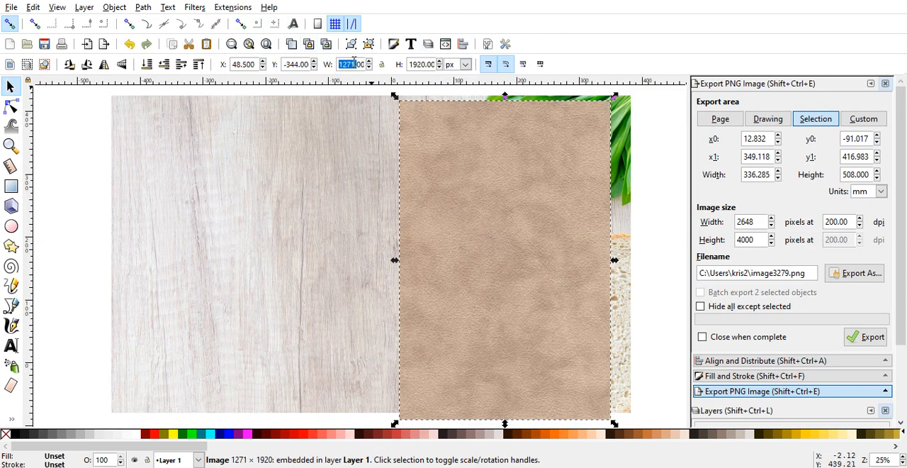
{"action": "triple_click", "coordinate": [354, 63]}
{"action": "type", "text": "1000"}
{"action": "key", "text": "Tab"}
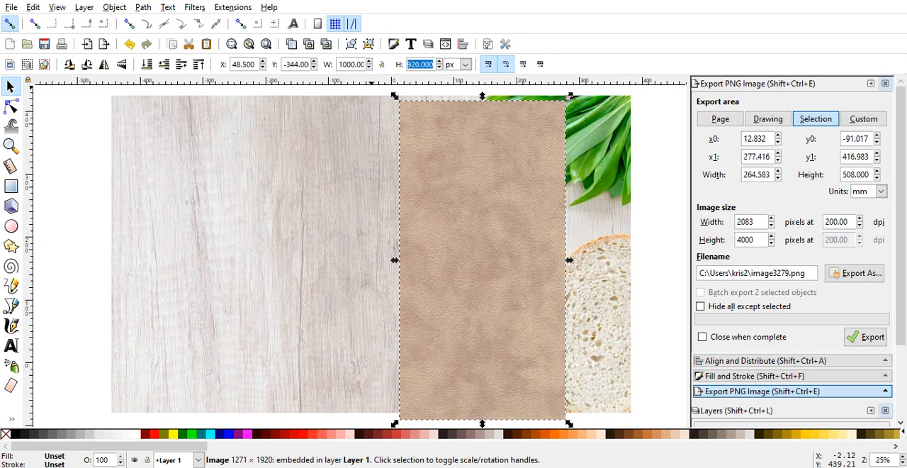
{"action": "type", "text": "1300"}
{"action": "key", "text": "Return"}
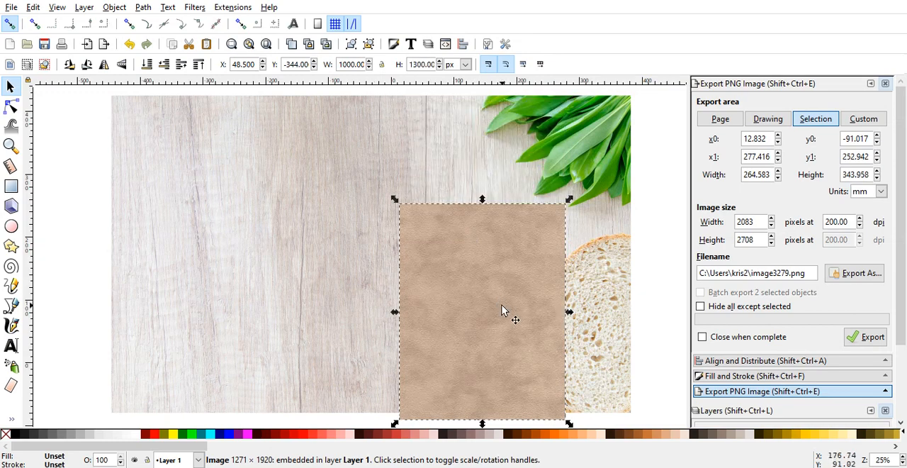
{"action": "left_click_drag", "start_coordinate": [501, 306], "coordinate": [504, 233]}
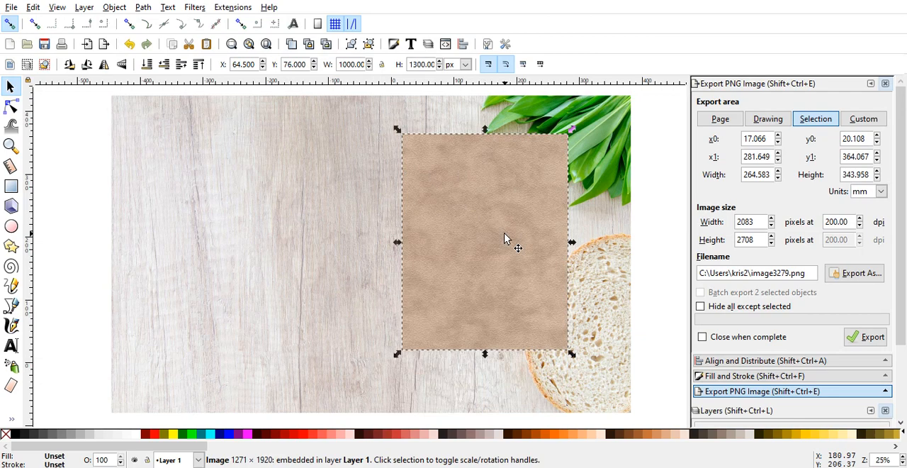
Step: Shorten the wood background from its lower edge to a height of about 1839 px
{"action": "left_click", "coordinate": [518, 395]}
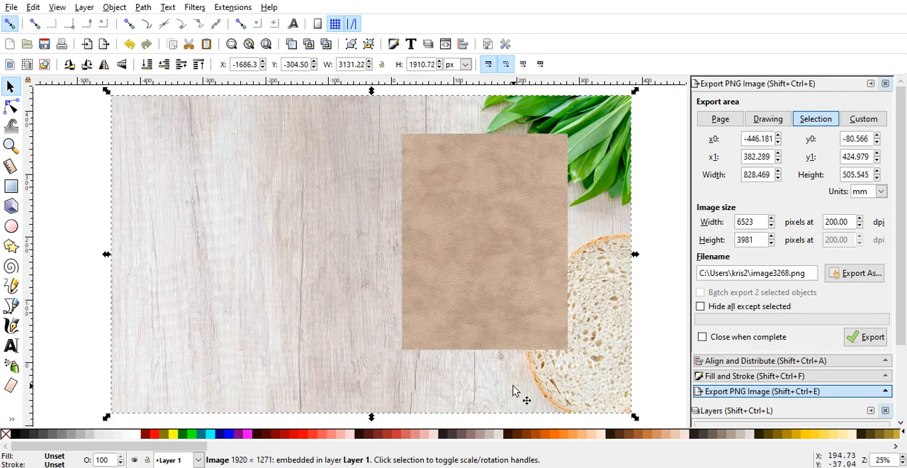
{"action": "left_click_drag", "start_coordinate": [372, 417], "coordinate": [372, 407]}
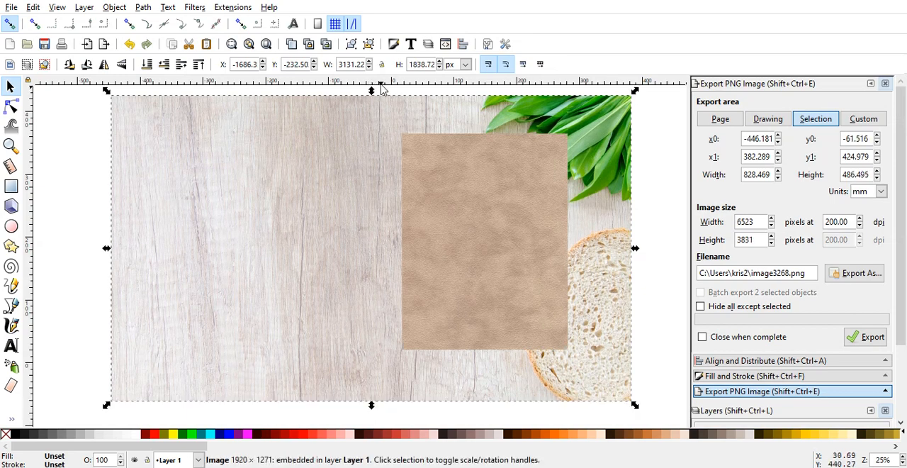
Step: Stretch the leather image's lower, upper and left edges outward to about 1188 × 1568 px and nudge it down
{"action": "left_click", "coordinate": [489, 242]}
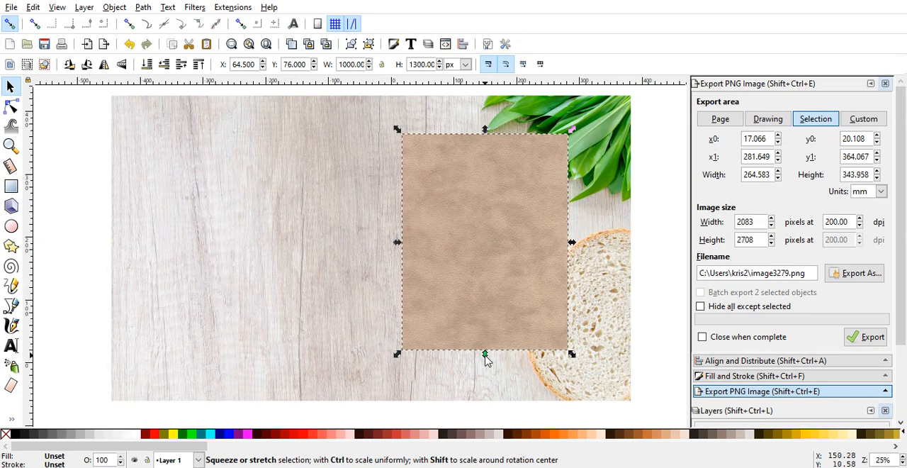
{"action": "left_click_drag", "start_coordinate": [486, 354], "coordinate": [485, 384]}
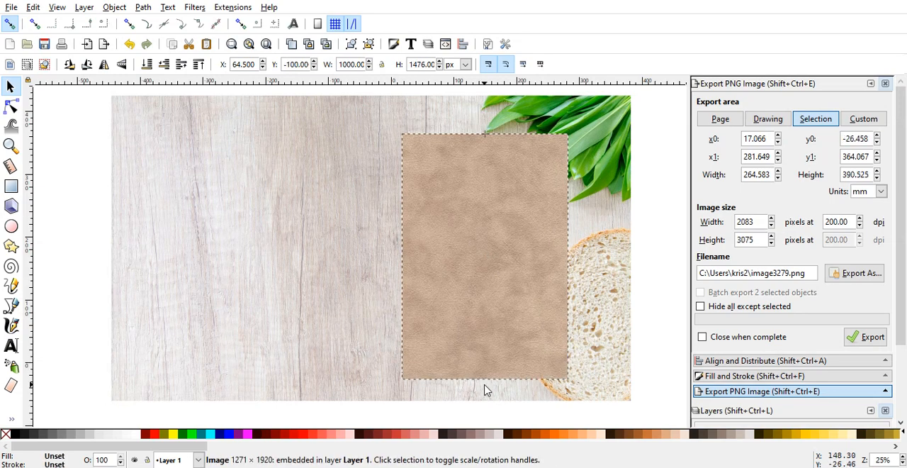
{"action": "right_click", "coordinate": [485, 124]}
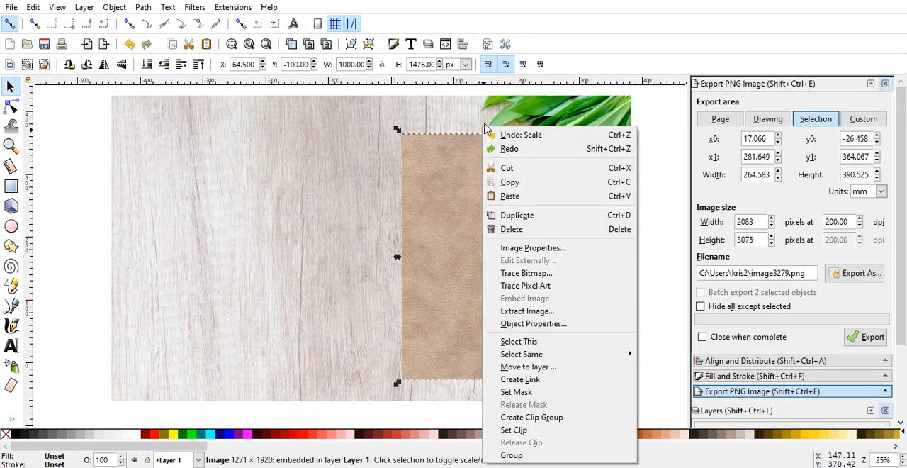
{"action": "key", "text": "Escape"}
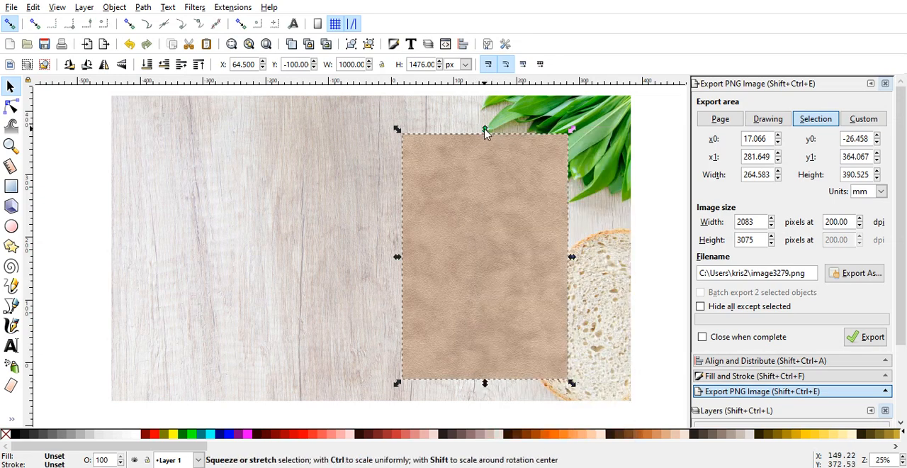
{"action": "left_click_drag", "start_coordinate": [485, 125], "coordinate": [485, 117]}
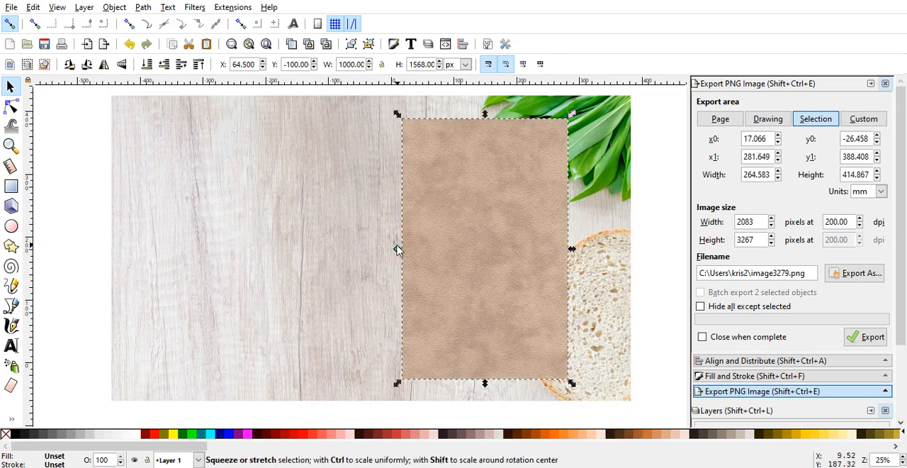
{"action": "left_click_drag", "start_coordinate": [398, 251], "coordinate": [366, 252]}
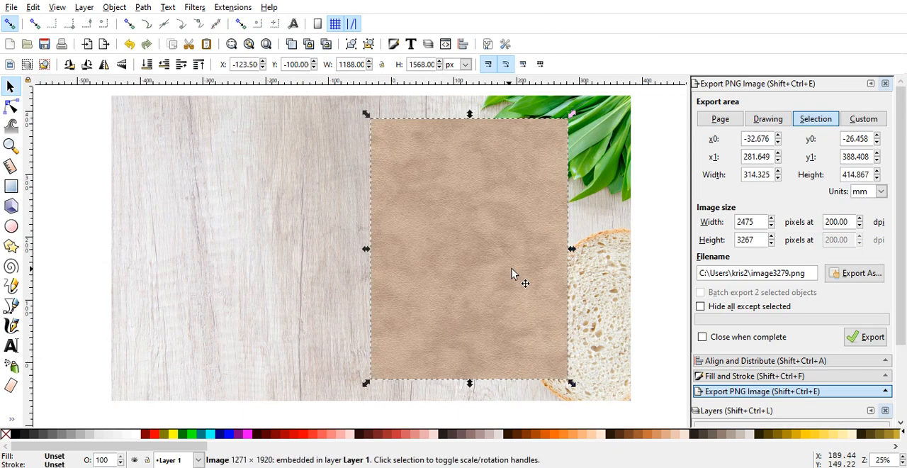
{"action": "left_click_drag", "start_coordinate": [526, 273], "coordinate": [526, 276]}
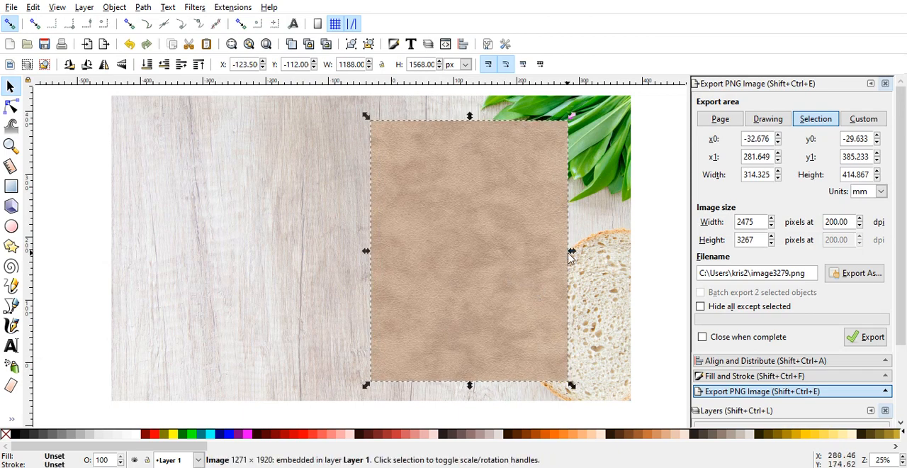
Step: Extend the leather image's right, lower and upper edges to about 1264 × 1648 px and nudge it up and left
{"action": "left_click_drag", "start_coordinate": [572, 256], "coordinate": [587, 256]}
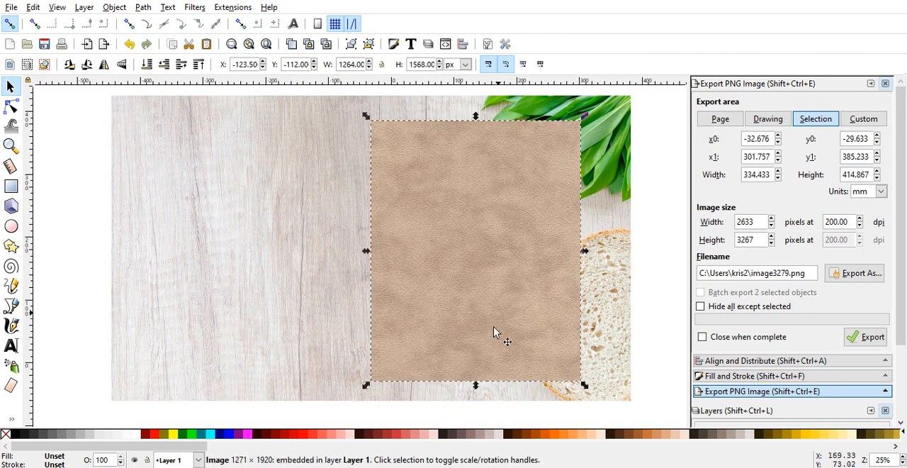
{"action": "left_click_drag", "start_coordinate": [476, 387], "coordinate": [475, 393]}
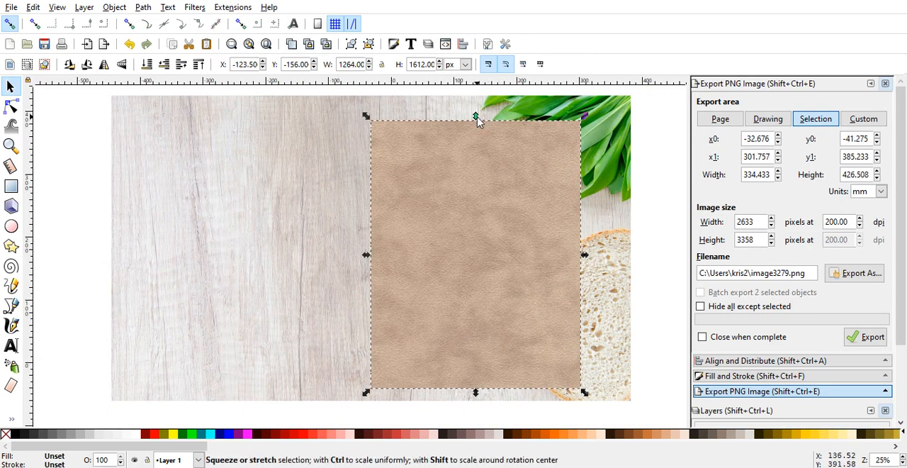
{"action": "left_click_drag", "start_coordinate": [476, 118], "coordinate": [475, 112]}
{"action": "left_click", "coordinate": [645, 304]}
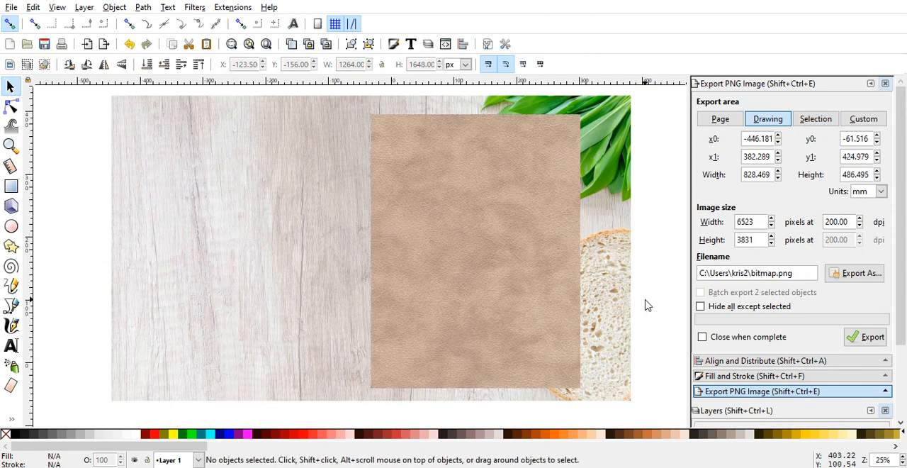
{"action": "left_click", "coordinate": [507, 315]}
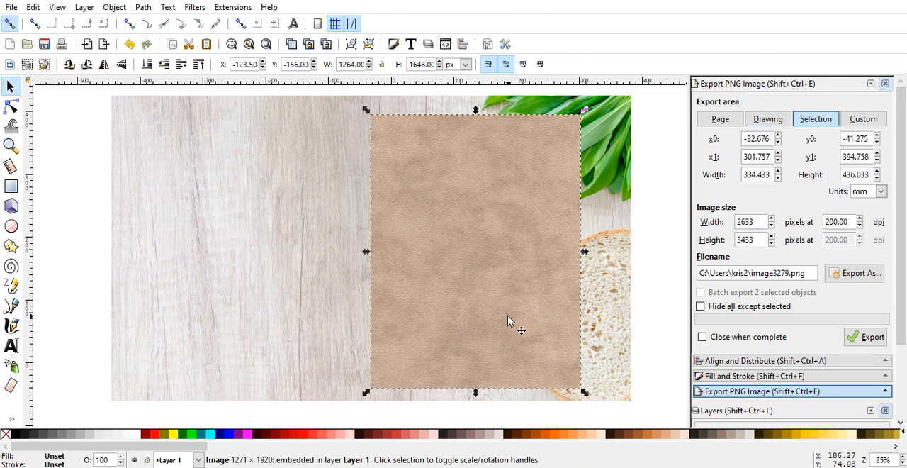
{"action": "left_click_drag", "start_coordinate": [507, 315], "coordinate": [500, 312]}
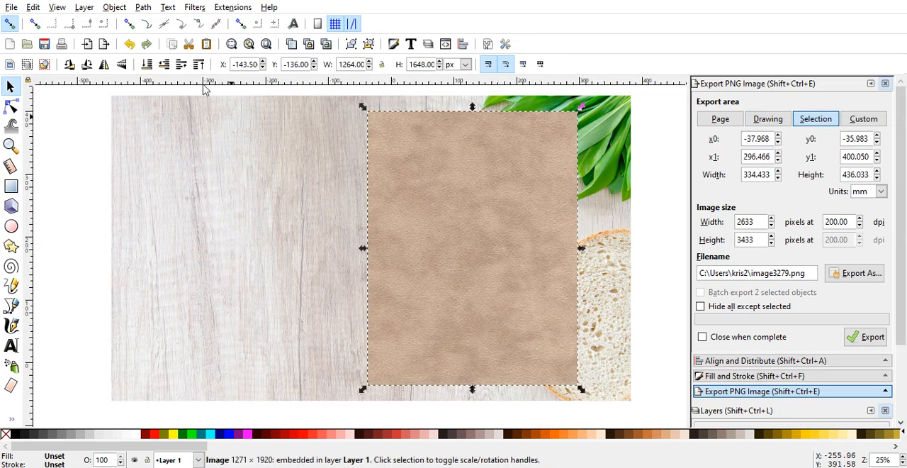
Step: Try to convert the leather image to a path and deselect it
{"action": "left_click", "coordinate": [143, 9]}
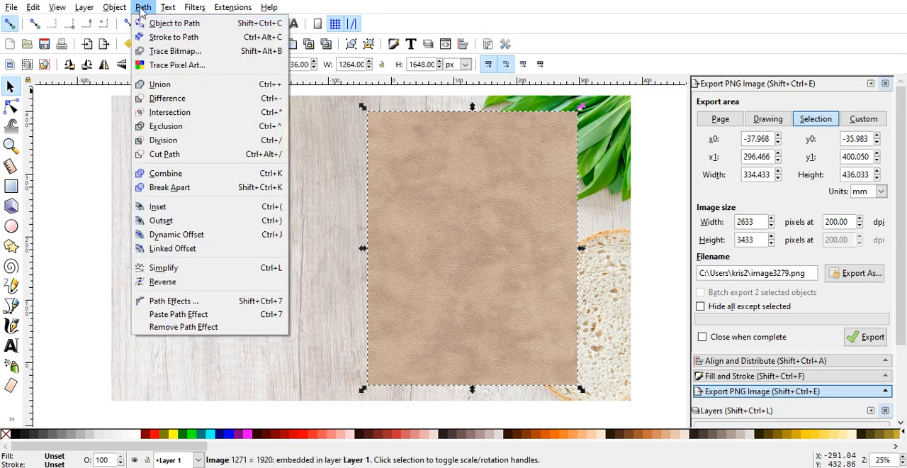
{"action": "left_click", "coordinate": [150, 27]}
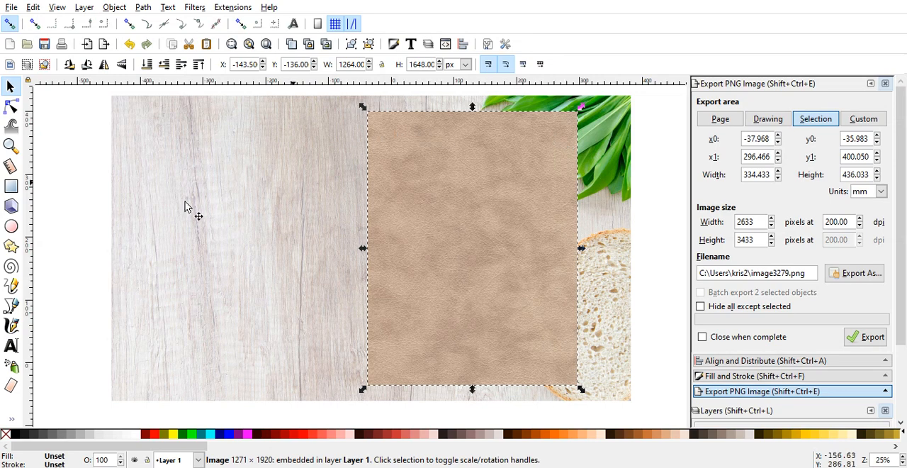
{"action": "left_click", "coordinate": [81, 209]}
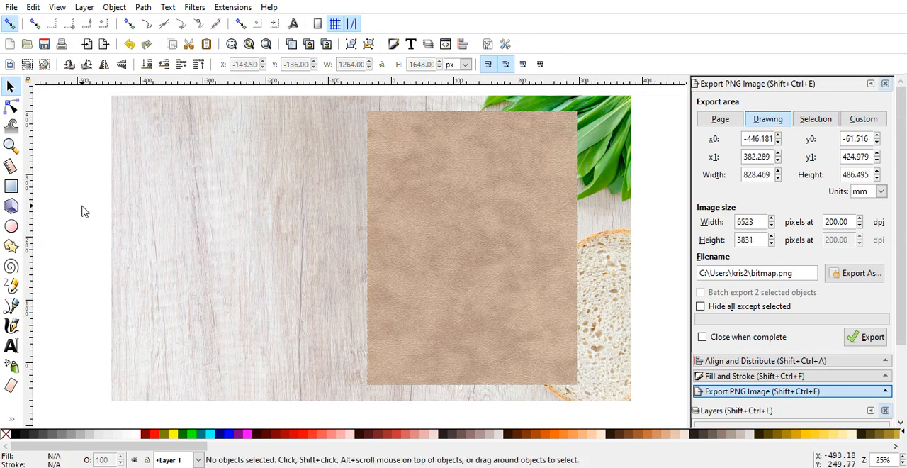
Step: Draw a rectangle about 286 × 415 mm on the wood beside the leather image and slightly round its corners
{"action": "left_click", "coordinate": [12, 187]}
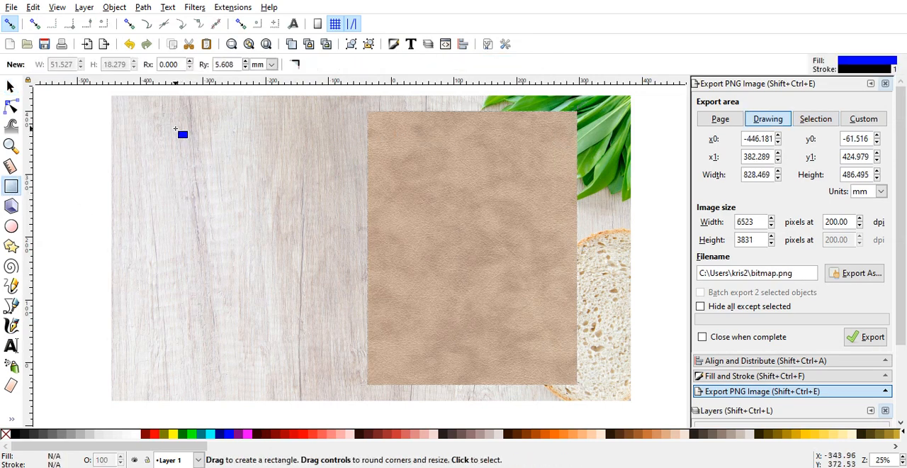
{"action": "mouse_move", "coordinate": [167, 120]}
{"action": "left_mouse_down"}
{"action": "mouse_move", "coordinate": [270, 237]}
{"action": "mouse_move", "coordinate": [333, 286]}
{"action": "mouse_move", "coordinate": [347, 380]}
{"action": "left_mouse_up"}
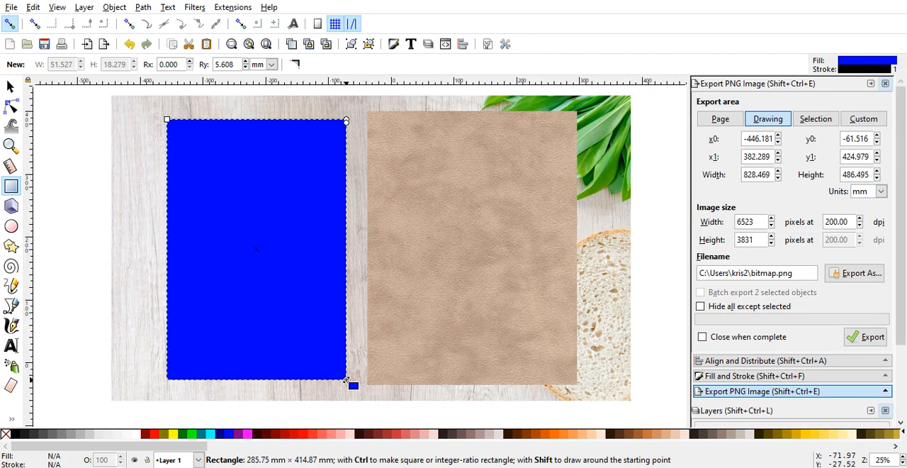
{"action": "mouse_move", "coordinate": [346, 119]}
{"action": "left_mouse_down"}
{"action": "mouse_move", "coordinate": [346, 149]}
{"action": "mouse_move", "coordinate": [346, 126]}
{"action": "left_mouse_up"}
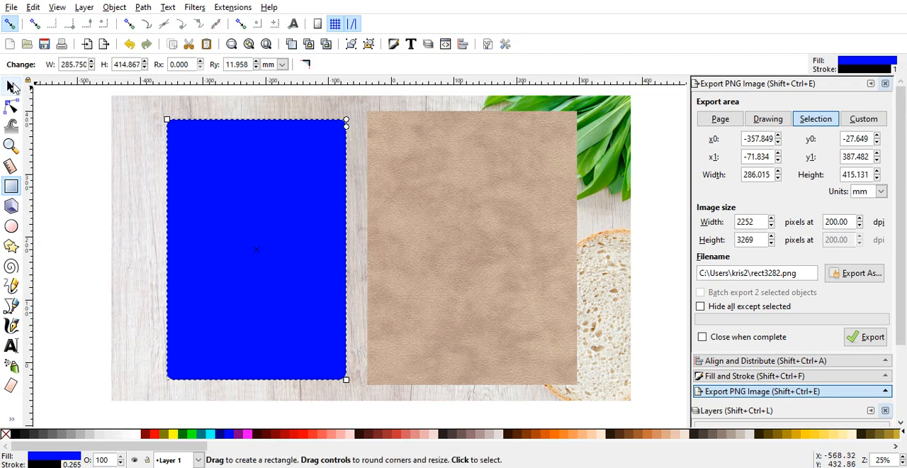
Step: Move the blue rectangle onto the leather image and stretch its side and upper edges to about 1169 × 1585 px
{"action": "left_click", "coordinate": [12, 86]}
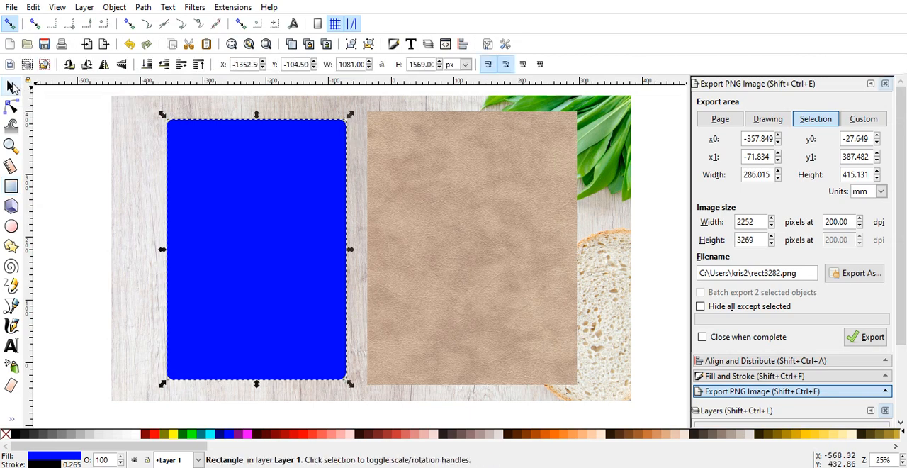
{"action": "left_click_drag", "start_coordinate": [233, 234], "coordinate": [453, 235]}
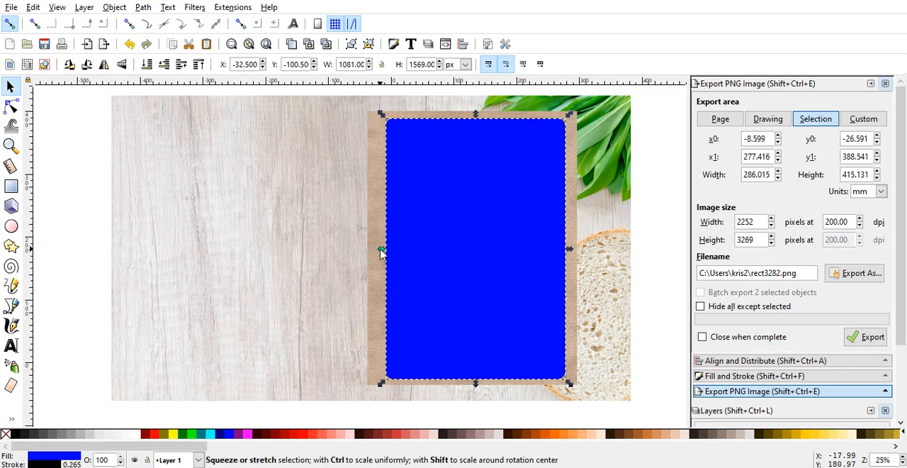
{"action": "left_click_drag", "start_coordinate": [382, 250], "coordinate": [369, 252]}
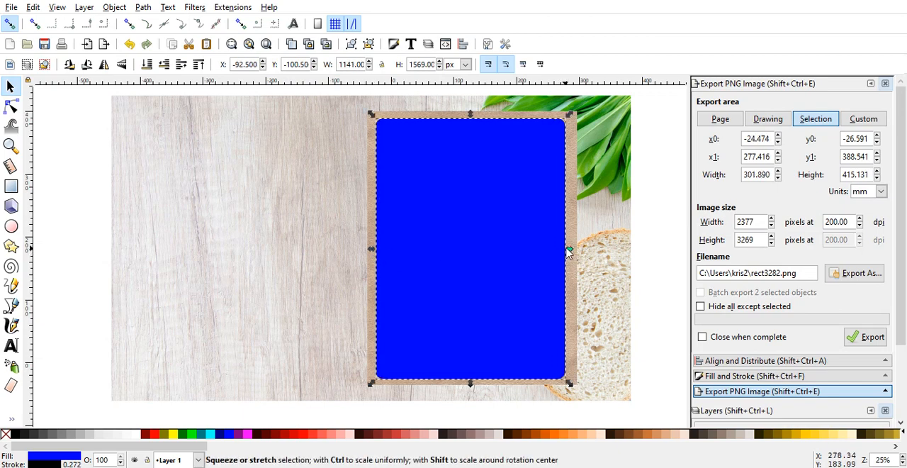
{"action": "left_click_drag", "start_coordinate": [570, 251], "coordinate": [574, 252]}
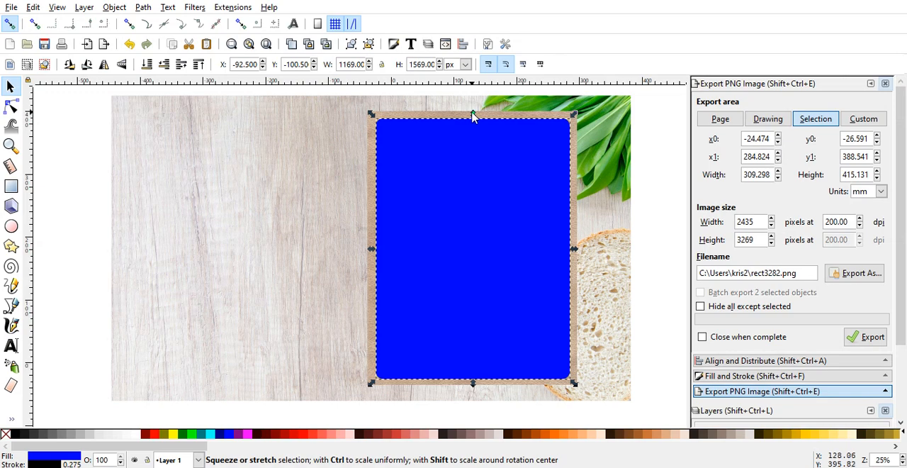
{"action": "left_click_drag", "start_coordinate": [474, 117], "coordinate": [473, 114]}
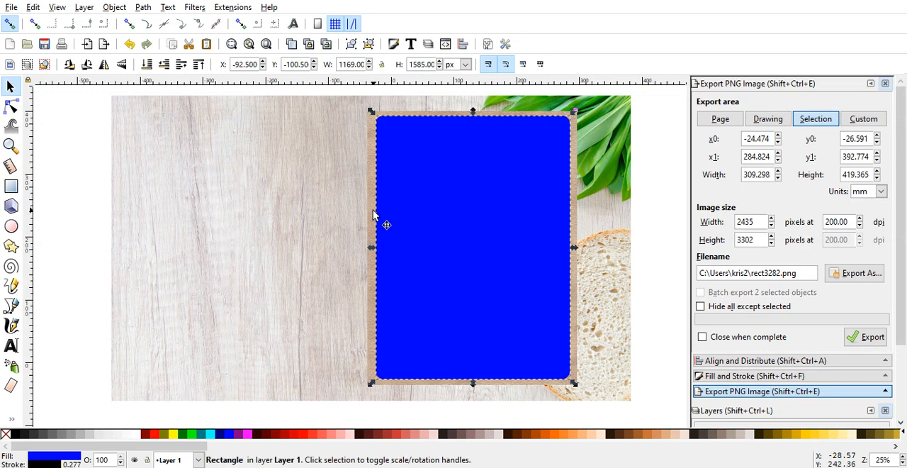
Step: Centre the blue rectangle on the leather image horizontally and vertically, relative to the last selected object
{"action": "key", "text": "shift"}
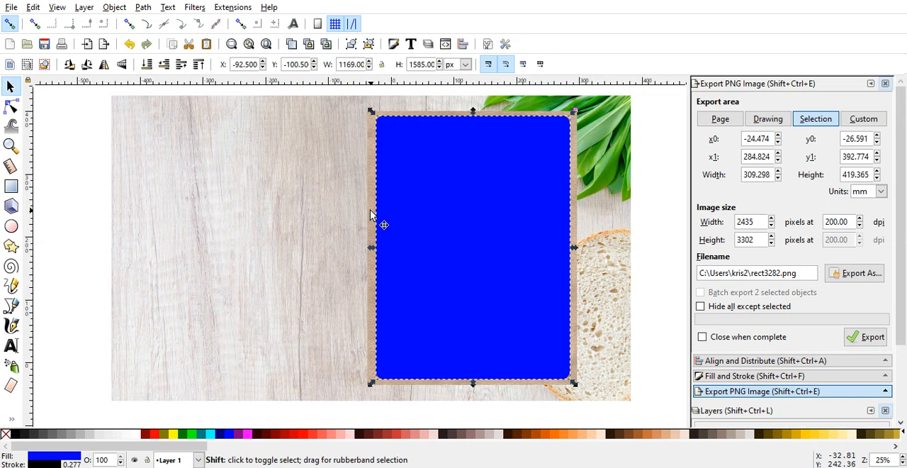
{"action": "left_click", "coordinate": [370, 210]}
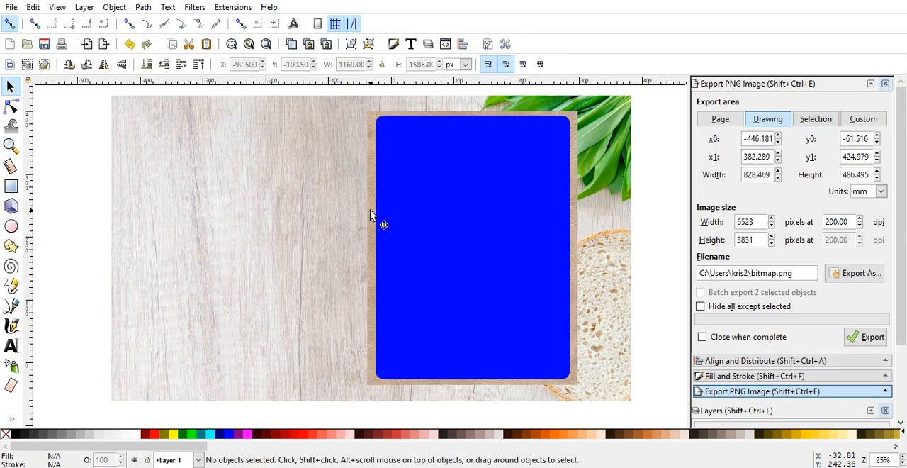
{"action": "left_click", "coordinate": [405, 222]}
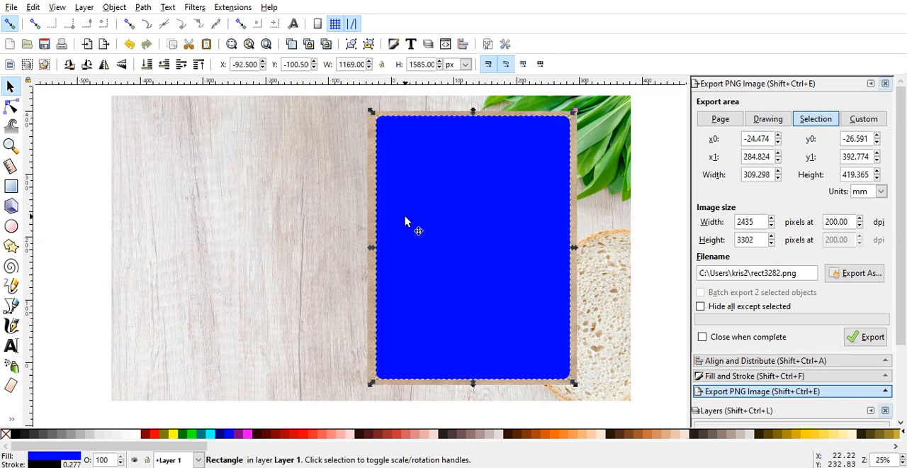
{"action": "left_click", "coordinate": [368, 232], "text": "shift"}
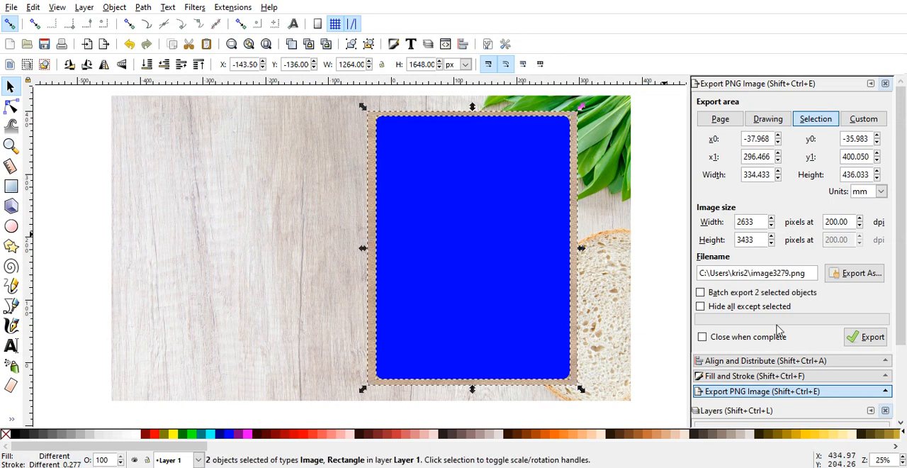
{"action": "left_click", "coordinate": [795, 361]}
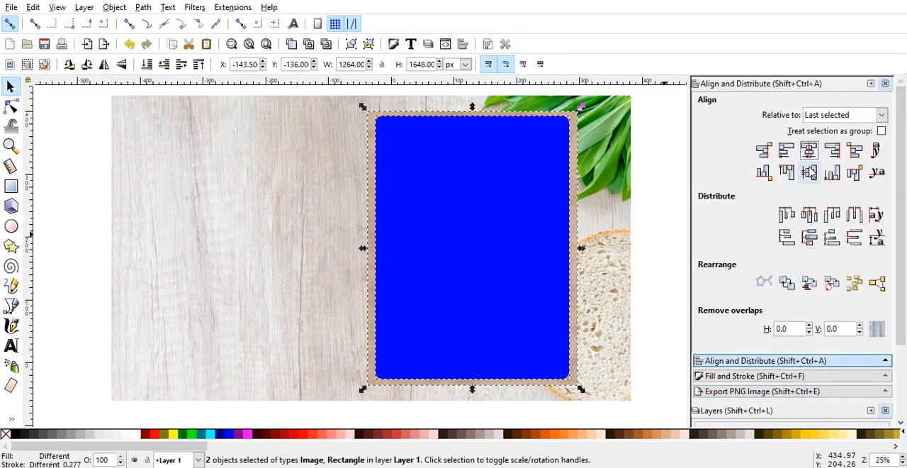
{"action": "left_click", "coordinate": [669, 263]}
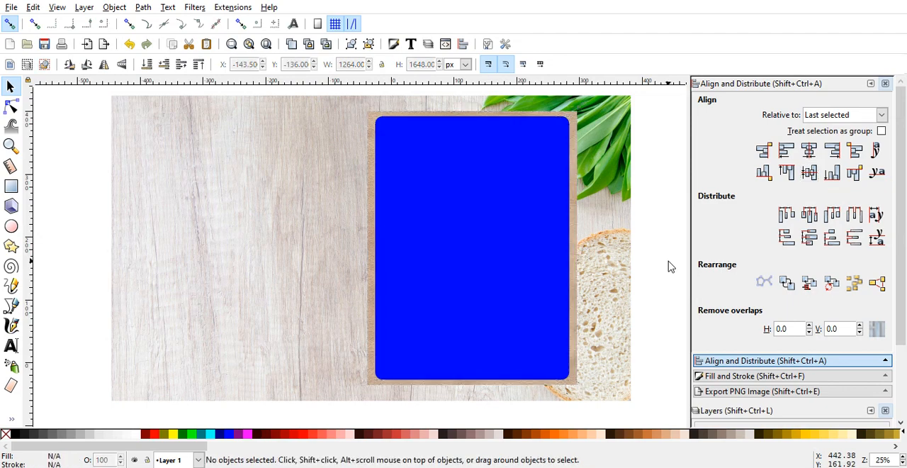
Step: Remove the blue fill from the rounded rectangle, keeping only its thin black outline
{"action": "left_click", "coordinate": [487, 302]}
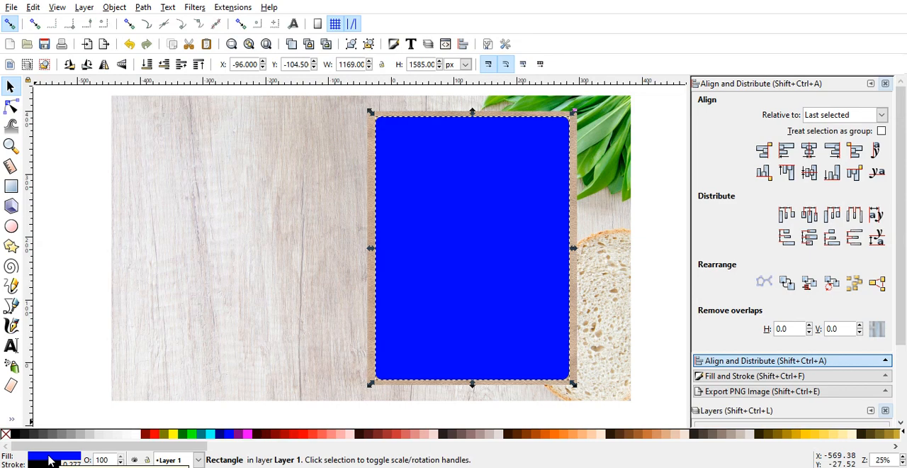
{"action": "left_click", "coordinate": [6, 433]}
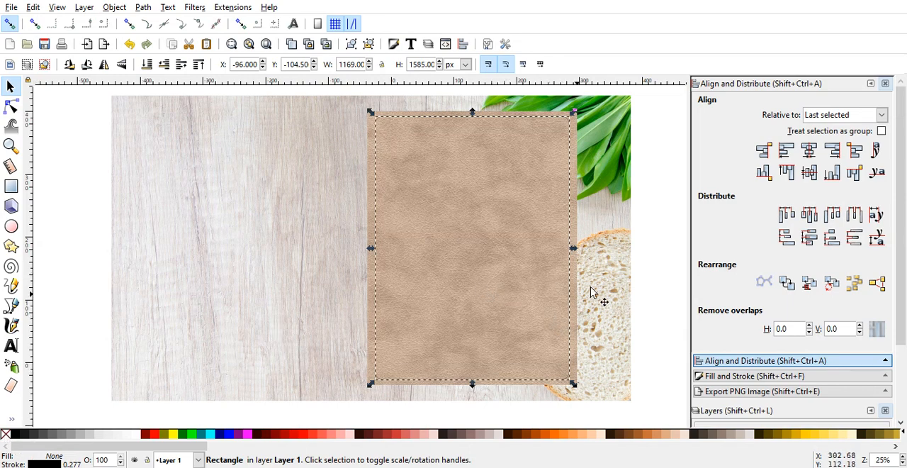
{"action": "left_click", "coordinate": [641, 288]}
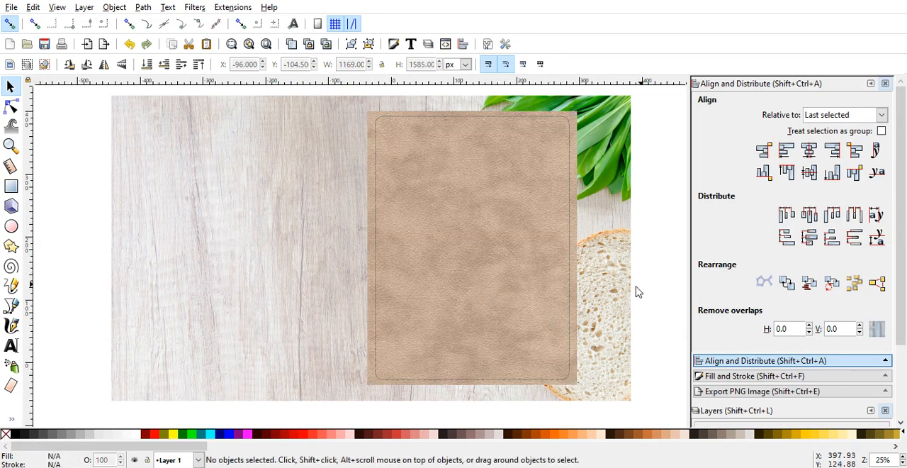
Step: Set the rounded rectangle's stroke width to 5 px
{"action": "left_click", "coordinate": [572, 292]}
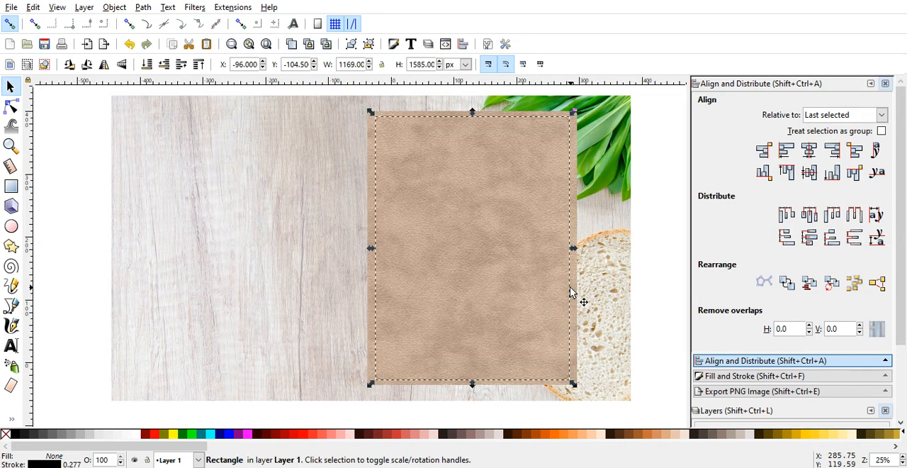
{"action": "left_click", "coordinate": [828, 377]}
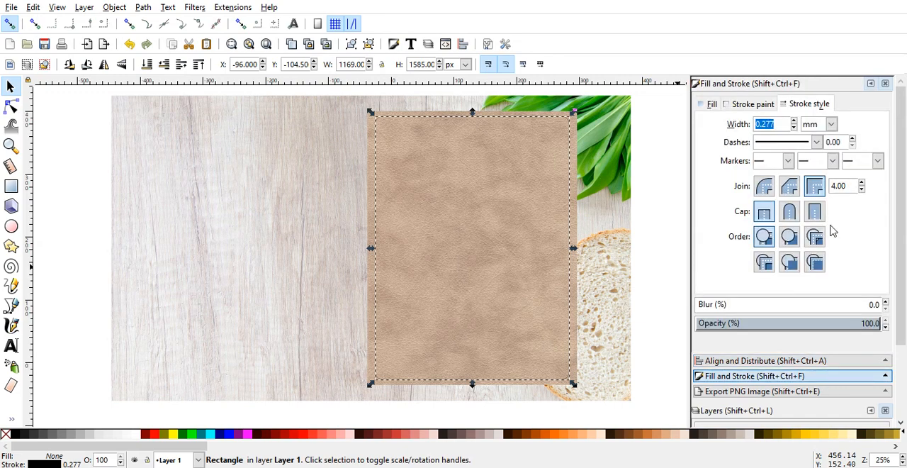
{"action": "left_click", "coordinate": [832, 125]}
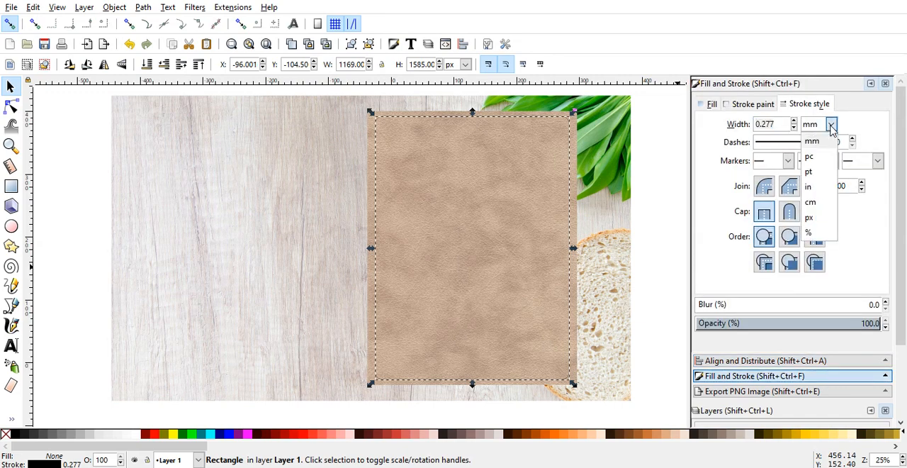
{"action": "left_click", "coordinate": [810, 217]}
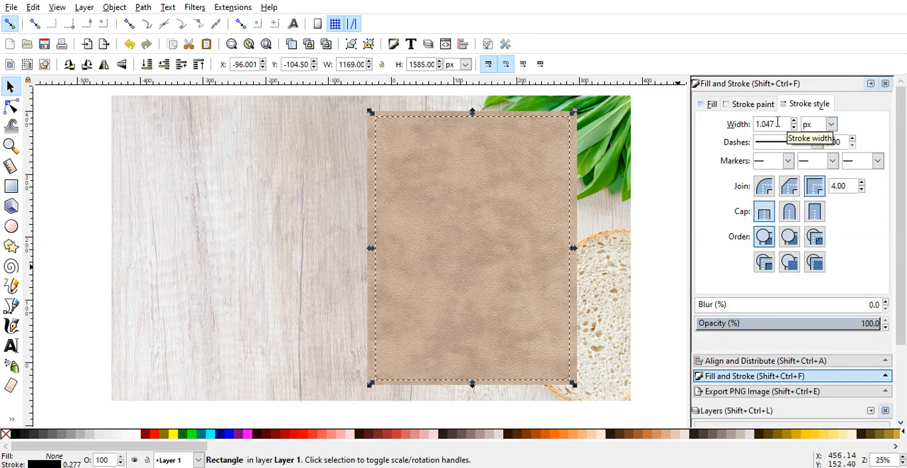
{"action": "left_click_drag", "start_coordinate": [778, 123], "coordinate": [756, 123]}
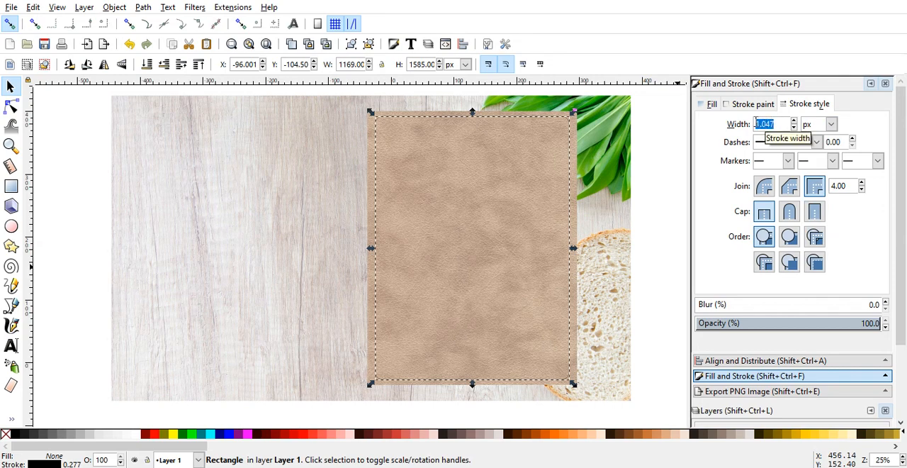
{"action": "type", "text": "5"}
{"action": "key", "text": "Return"}
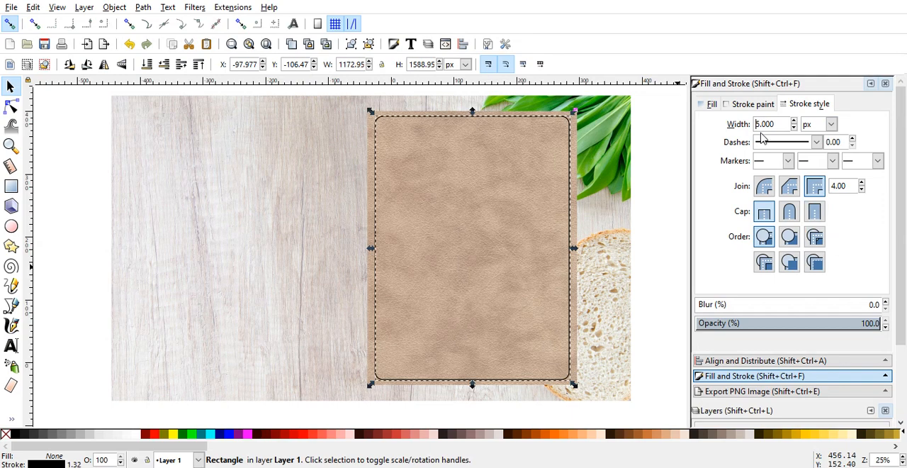
Step: Give the rectangle's outline a long-dash pattern with narrow gaps and a dash offset of 8
{"action": "left_click", "coordinate": [817, 142]}
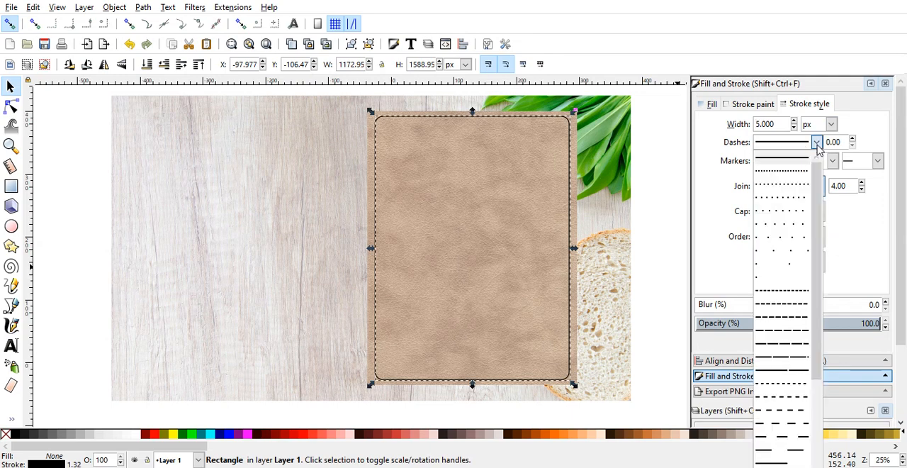
{"action": "left_click", "coordinate": [797, 362]}
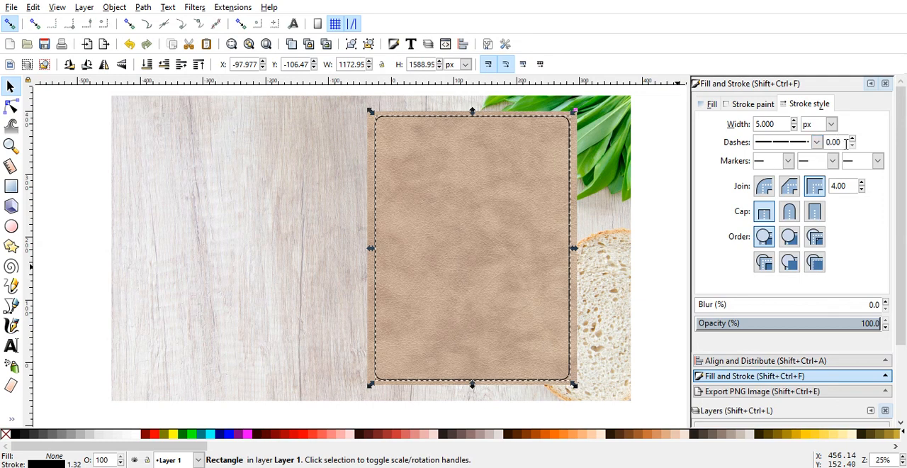
{"action": "left_click_drag", "start_coordinate": [840, 142], "coordinate": [828, 142]}
{"action": "type", "text": "8"}
{"action": "key", "text": "Return"}
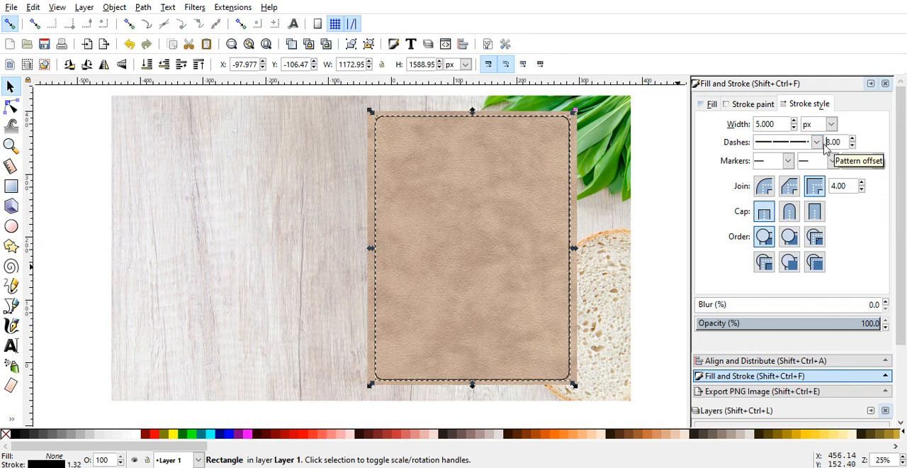
{"action": "left_click", "coordinate": [677, 213]}
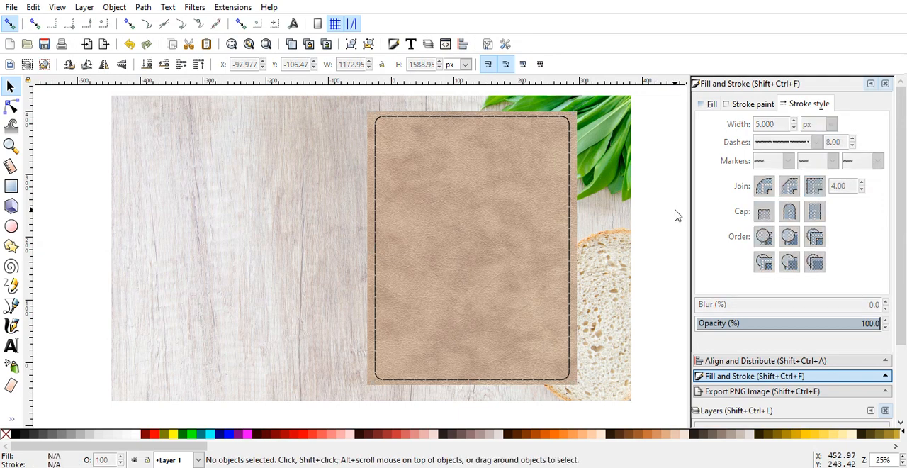
Step: Set the dash offset of the rectangle's outline to 10
{"action": "left_click", "coordinate": [569, 184]}
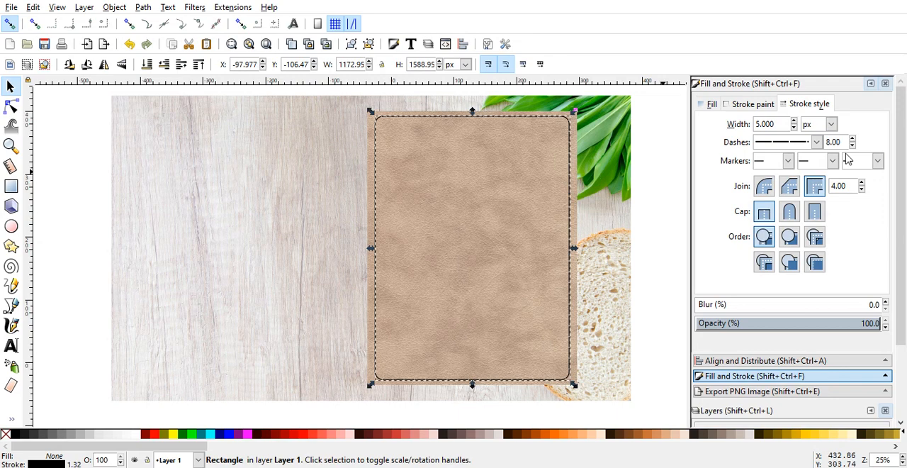
{"action": "double_click", "coordinate": [826, 142]}
{"action": "type", "text": "10"}
{"action": "key", "text": "Return"}
{"action": "left_click", "coordinate": [653, 207]}
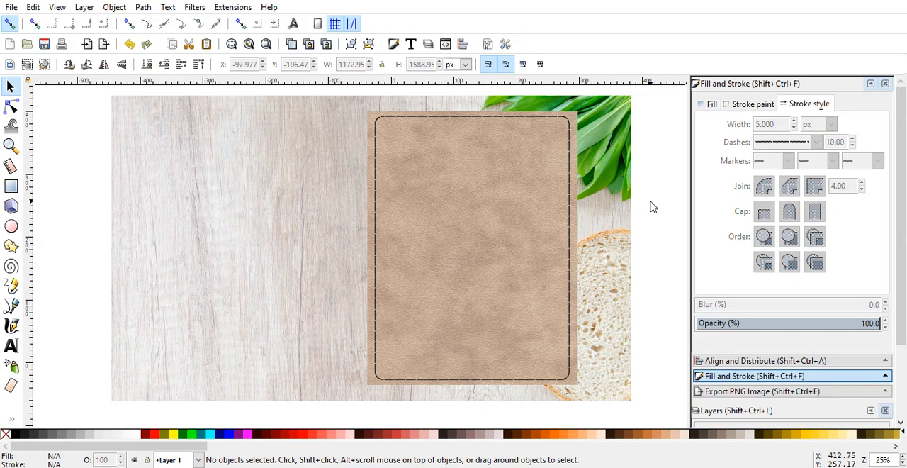
Step: Set the dashed outline's stroke colour to the dark reddish brown 562121ff
{"action": "left_click", "coordinate": [572, 240]}
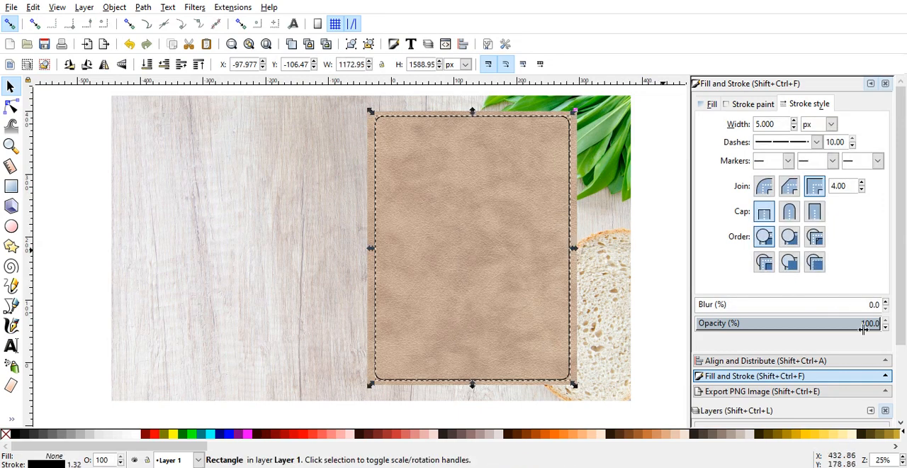
{"action": "left_click", "coordinate": [752, 104]}
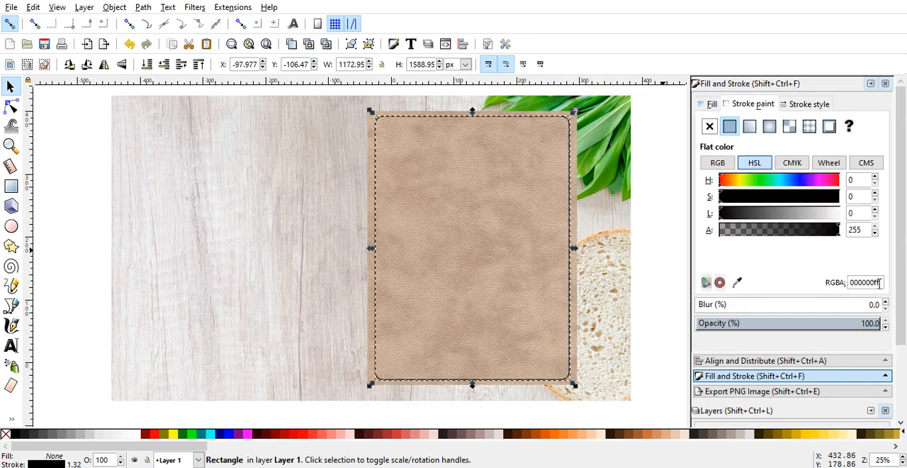
{"action": "left_click_drag", "start_coordinate": [880, 283], "coordinate": [842, 285]}
{"action": "type", "text": "5"}
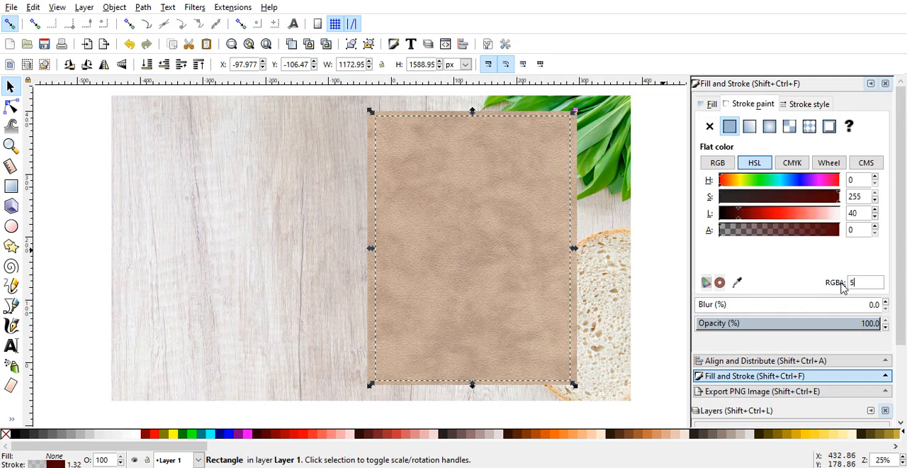
{"action": "type", "text": "6212"}
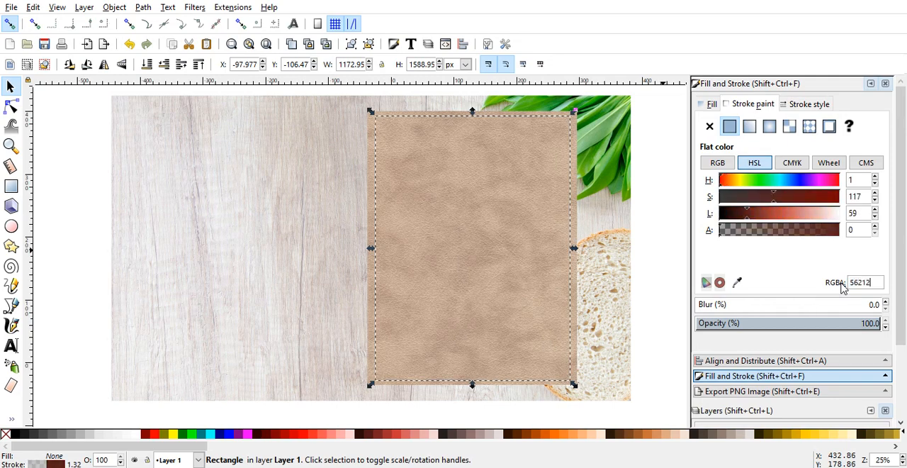
{"action": "type", "text": "1ff"}
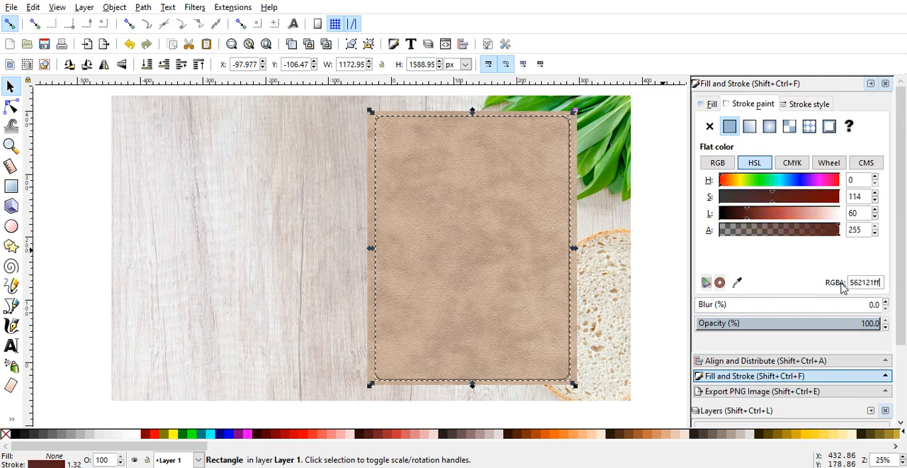
{"action": "left_click", "coordinate": [680, 313]}
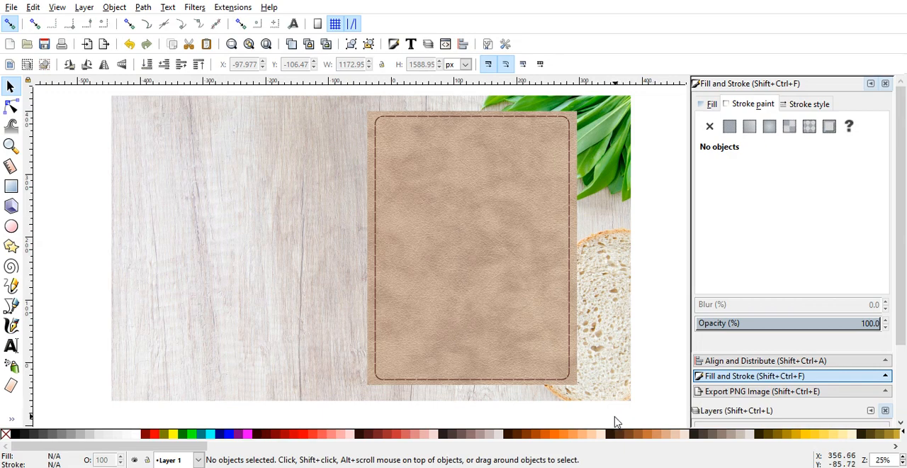
Step: Group the leather image with its dashed stitching rectangle and nudge the group about 8 px to the right
{"action": "left_click_drag", "start_coordinate": [614, 418], "coordinate": [323, 102]}
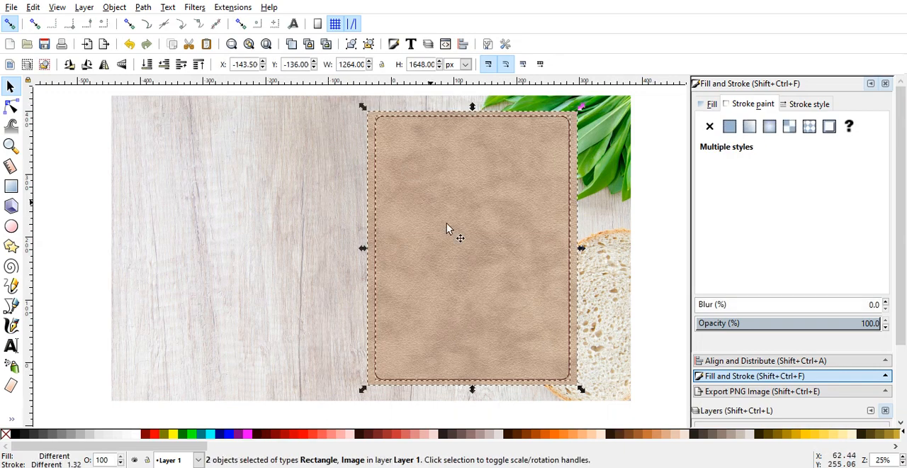
{"action": "left_click", "coordinate": [649, 273]}
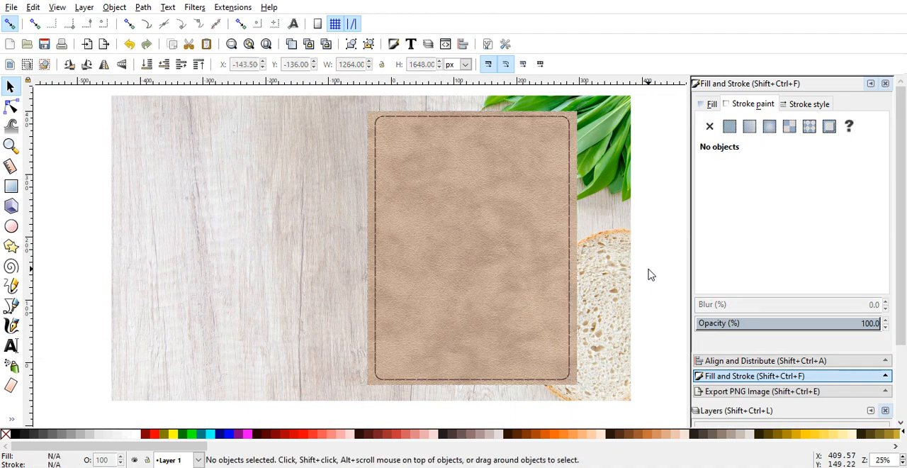
{"action": "left_click", "coordinate": [570, 297]}
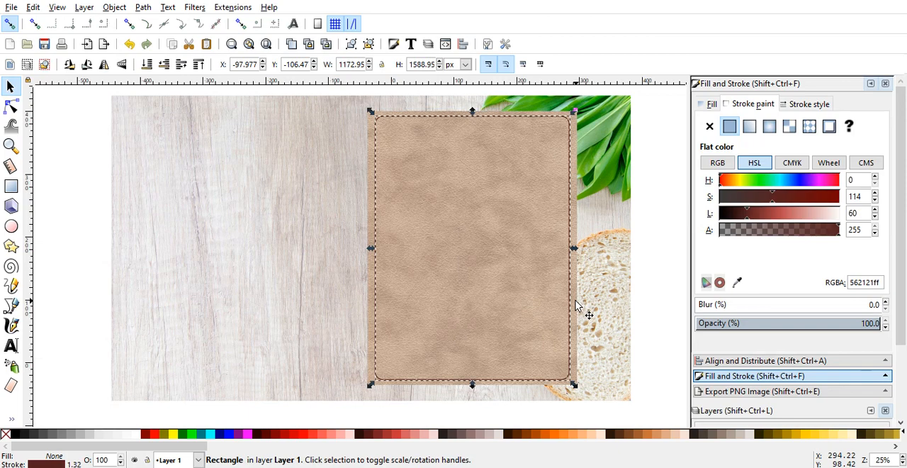
{"action": "key", "text": "shift"}
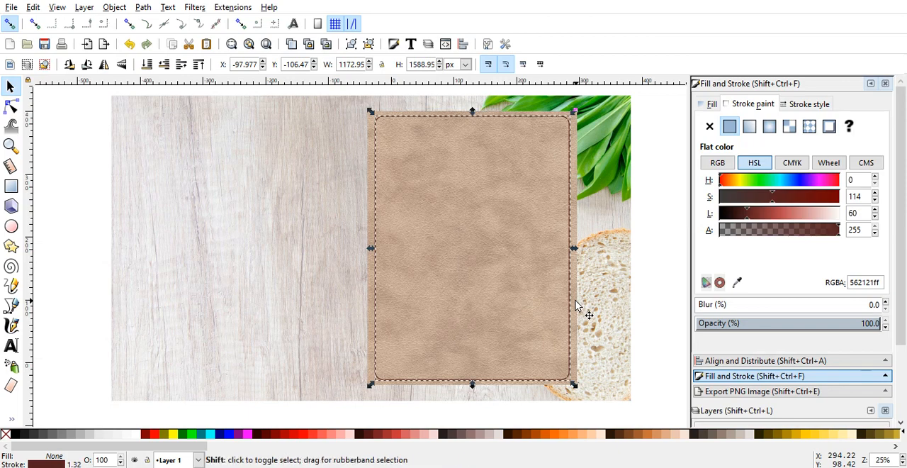
{"action": "left_click", "coordinate": [576, 305], "text": "shift"}
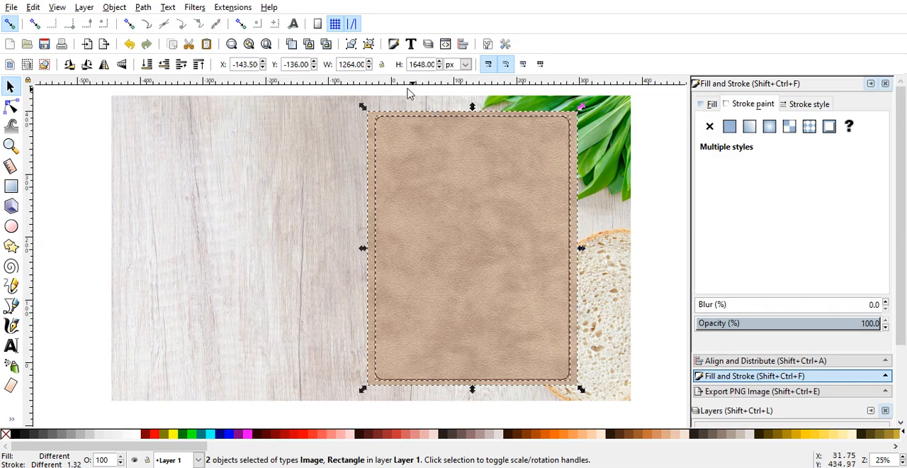
{"action": "left_click", "coordinate": [351, 45]}
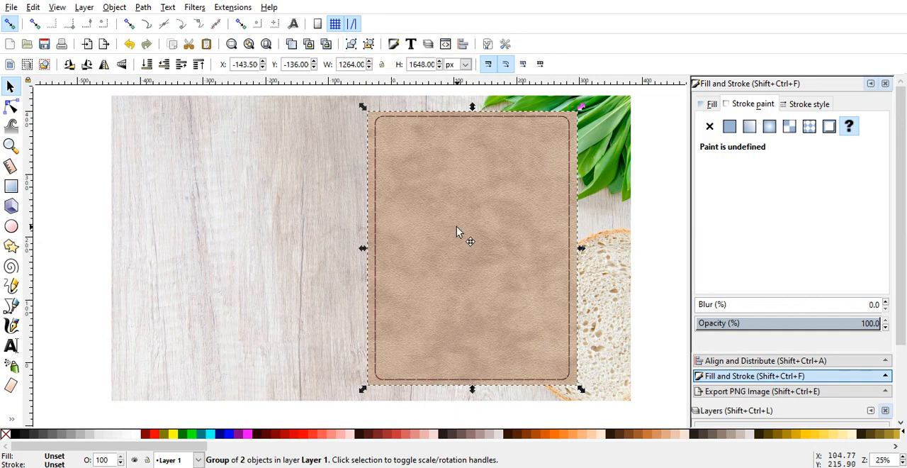
{"action": "mouse_move", "coordinate": [456, 226]}
{"action": "left_mouse_down"}
{"action": "mouse_move", "coordinate": [421, 228]}
{"action": "mouse_move", "coordinate": [455, 227]}
{"action": "left_mouse_up"}
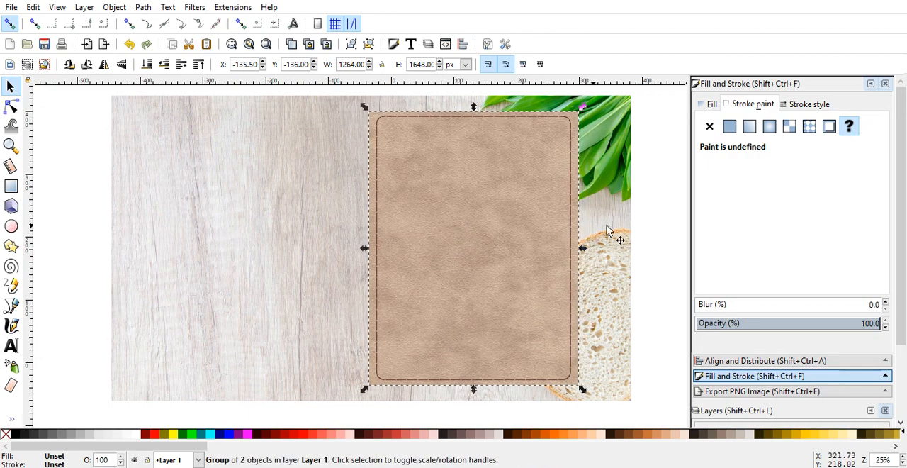
{"action": "left_click", "coordinate": [648, 230]}
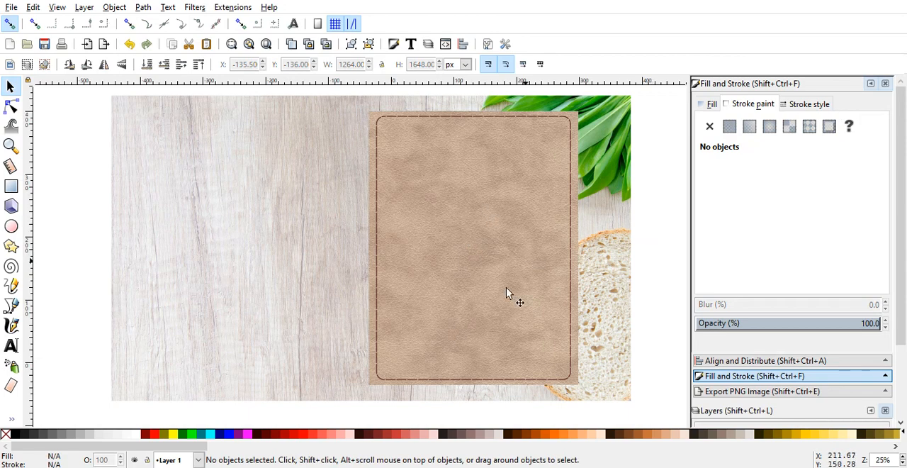
Step: Start a Drop Shadow filter on the leather cover group with a horizontal offset of 2.5 px and live preview on
{"action": "left_click", "coordinate": [499, 246]}
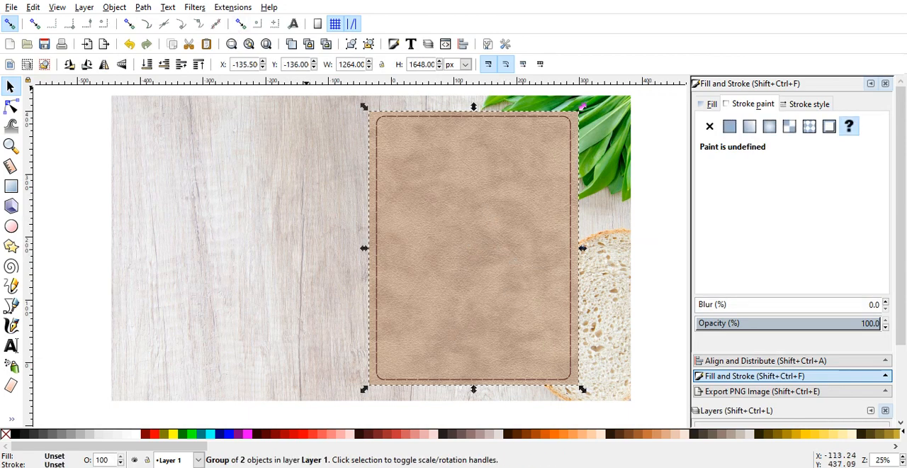
{"action": "left_click", "coordinate": [193, 8]}
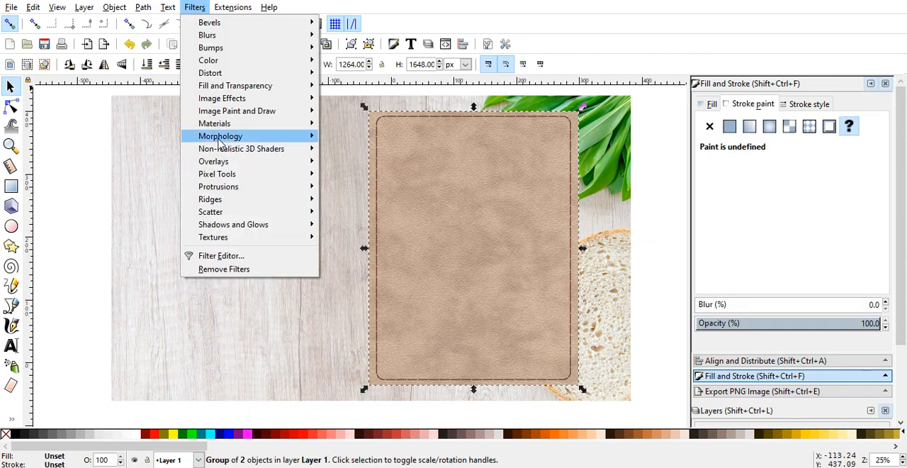
{"action": "mouse_move", "coordinate": [237, 225]}
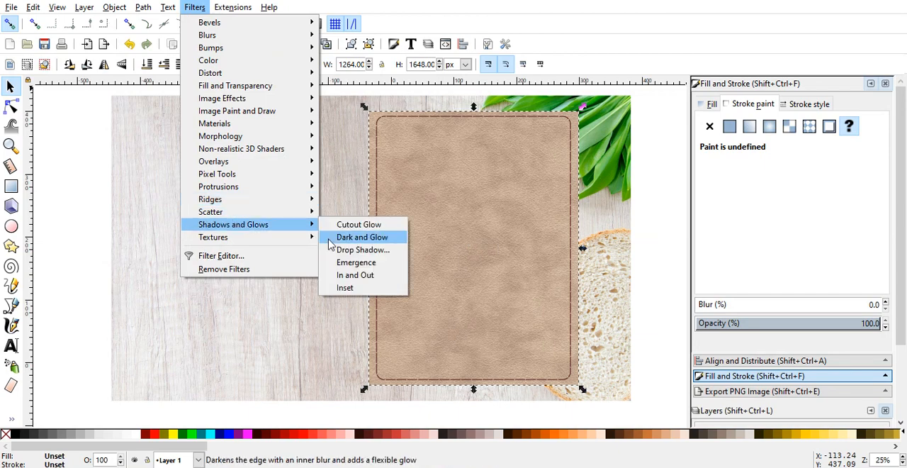
{"action": "left_click", "coordinate": [362, 249]}
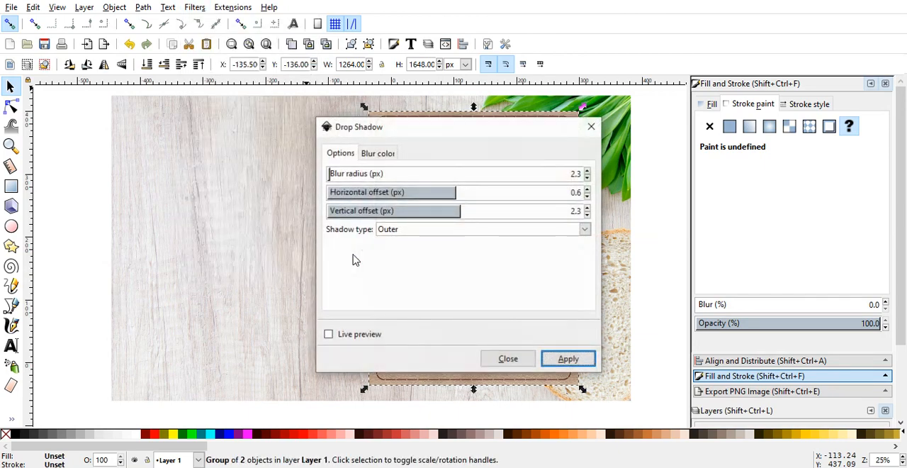
{"action": "left_click", "coordinate": [581, 192]}
{"action": "left_click_drag", "start_coordinate": [582, 192], "coordinate": [572, 194]}
{"action": "type", "text": "2.5"}
{"action": "left_click", "coordinate": [329, 334]}
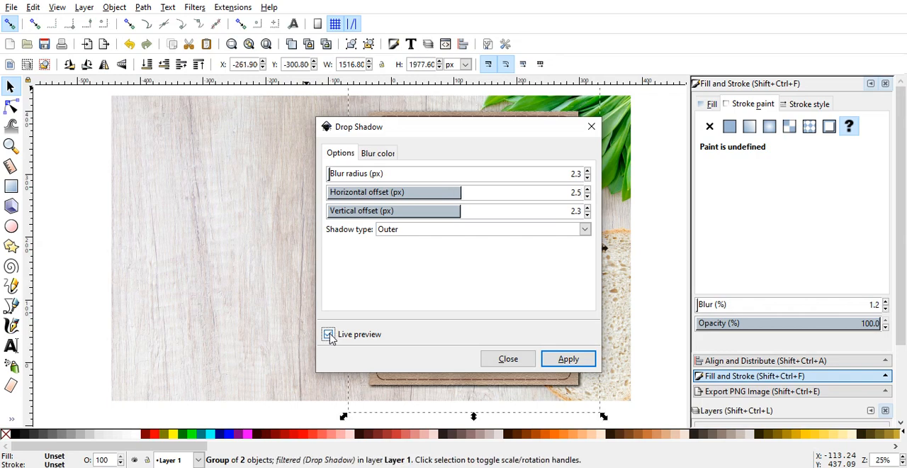
{"action": "left_click_drag", "start_coordinate": [500, 134], "coordinate": [774, 112]}
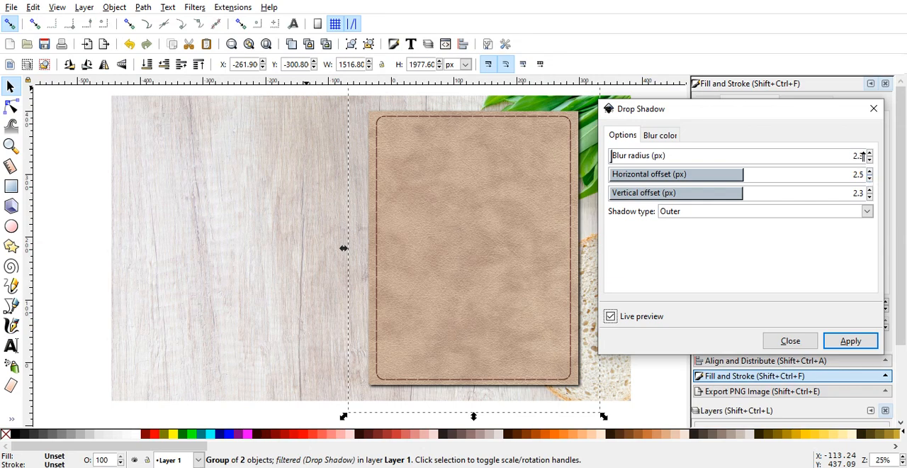
Step: Set the drop shadow's blur radius to 4.8 px and apply the filter to the cover group
{"action": "left_click_drag", "start_coordinate": [860, 156], "coordinate": [614, 155]}
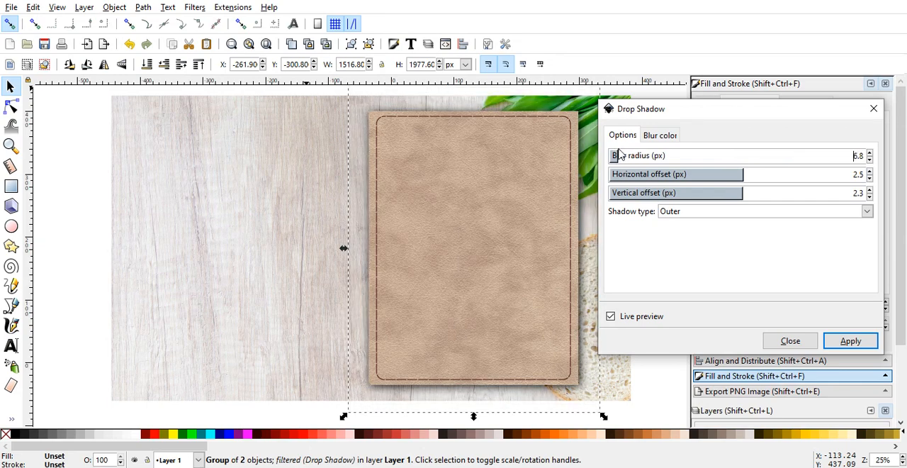
{"action": "left_click", "coordinate": [870, 160]}
{"action": "left_click", "coordinate": [870, 160]}
{"action": "left_click", "coordinate": [869, 160]}
{"action": "left_click", "coordinate": [870, 160]}
{"action": "left_click", "coordinate": [869, 160]}
{"action": "left_click", "coordinate": [869, 161]}
{"action": "left_click", "coordinate": [869, 160]}
{"action": "left_click", "coordinate": [869, 160]}
{"action": "left_click", "coordinate": [870, 161]}
{"action": "left_click", "coordinate": [869, 160]}
{"action": "left_click", "coordinate": [870, 160]}
{"action": "left_click", "coordinate": [870, 160]}
{"action": "left_click", "coordinate": [869, 160]}
{"action": "left_click", "coordinate": [870, 161]}
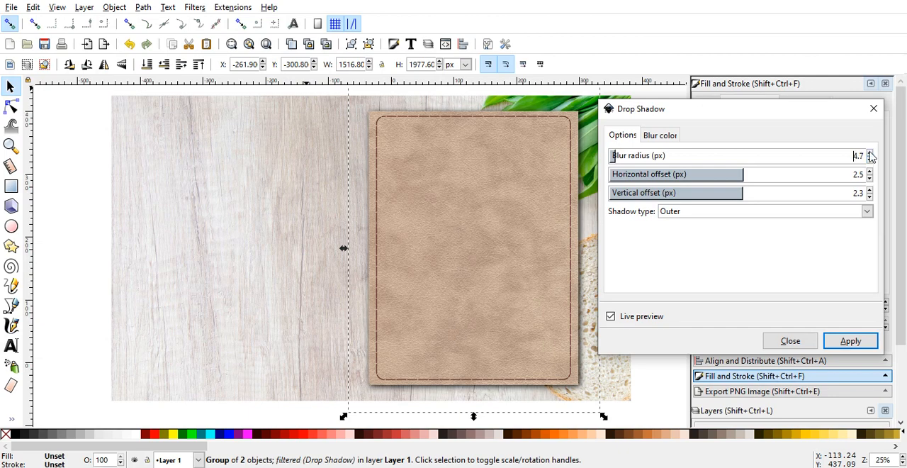
{"action": "left_click", "coordinate": [869, 151]}
{"action": "left_click", "coordinate": [854, 343]}
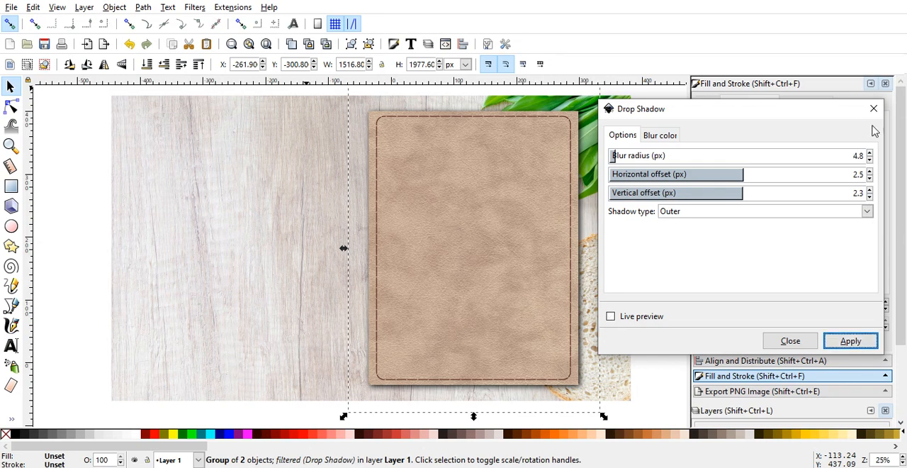
{"action": "left_click", "coordinate": [874, 109]}
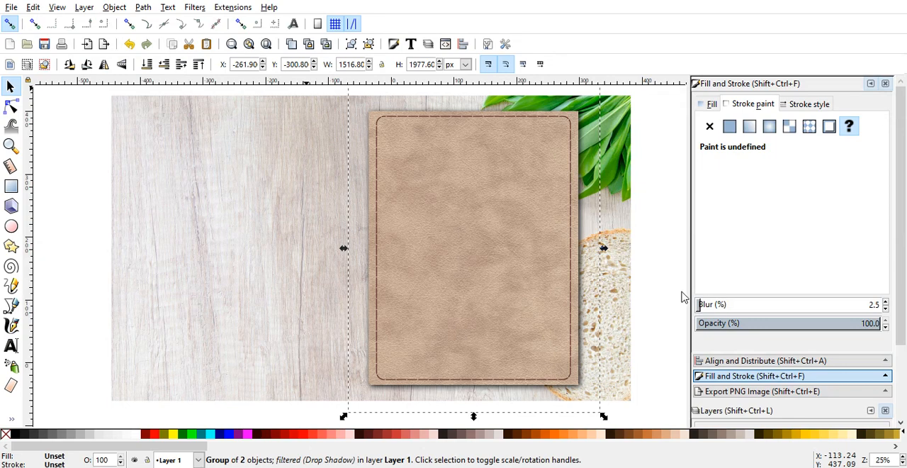
{"action": "left_click", "coordinate": [649, 304]}
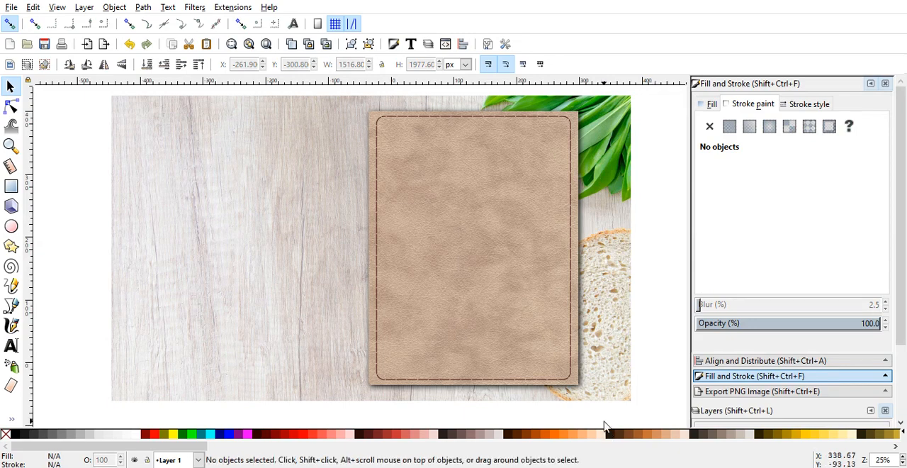
Step: Duplicate the shadowed leather cover and move the copy horizontally about 1288 px to the left, beside the original
{"action": "left_click", "coordinate": [569, 382]}
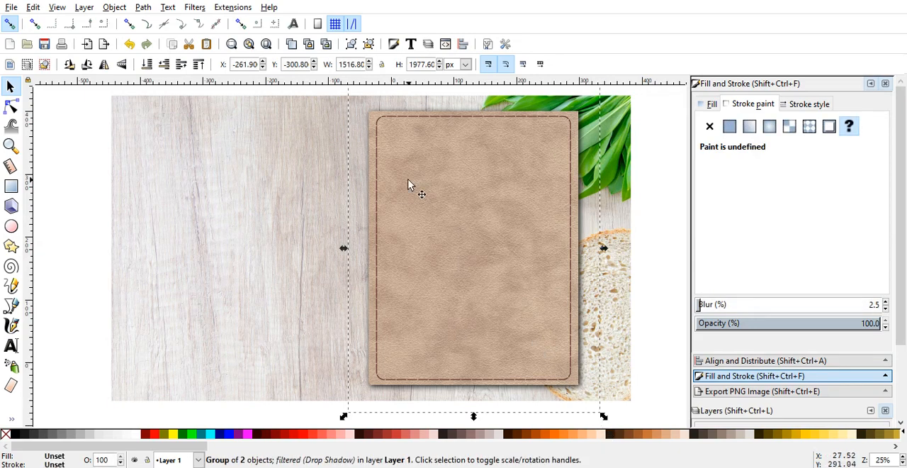
{"action": "left_click", "coordinate": [292, 45]}
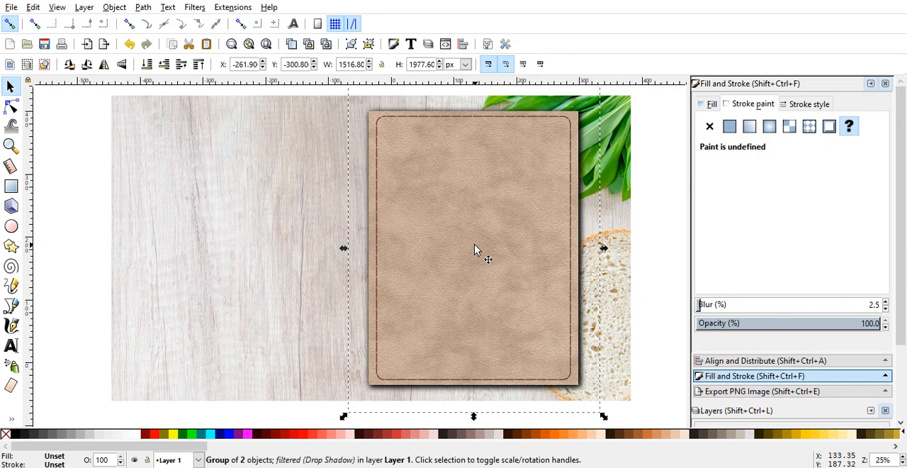
{"action": "key", "text": "ctrl"}
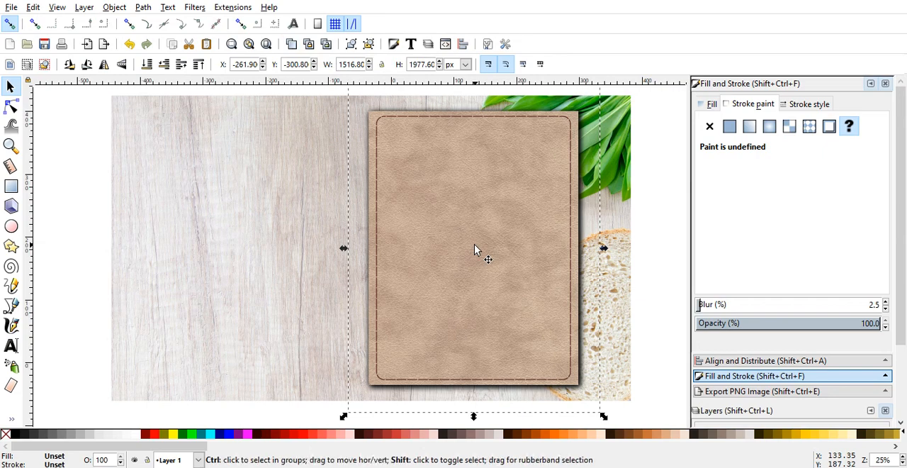
{"action": "left_click_drag", "start_coordinate": [474, 244], "coordinate": [258, 230]}
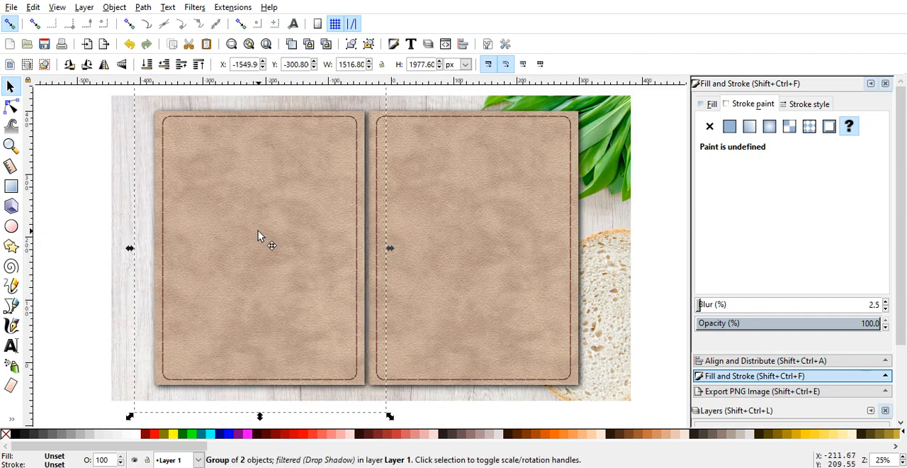
{"action": "left_click", "coordinate": [258, 230]}
{"action": "left_click", "coordinate": [106, 219]}
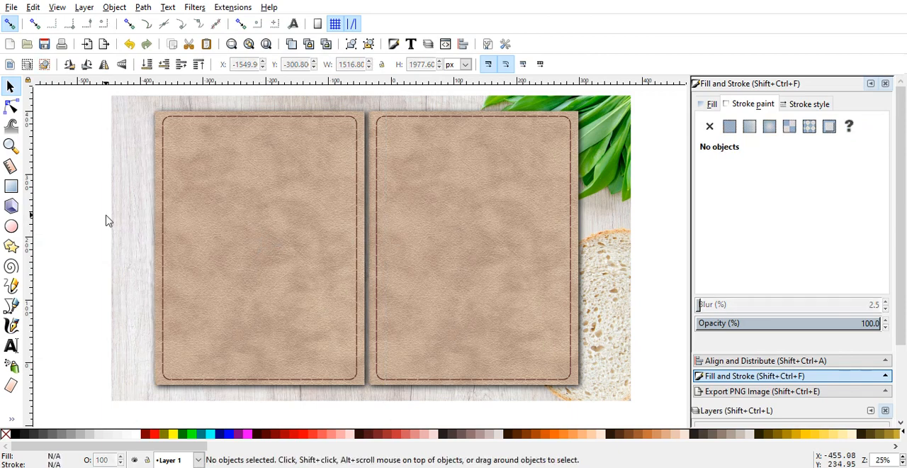
Step: Rotate the left cover copy 180° counter-clockwise and shift it about 12 px right, against the original cover
{"action": "left_click", "coordinate": [173, 219]}
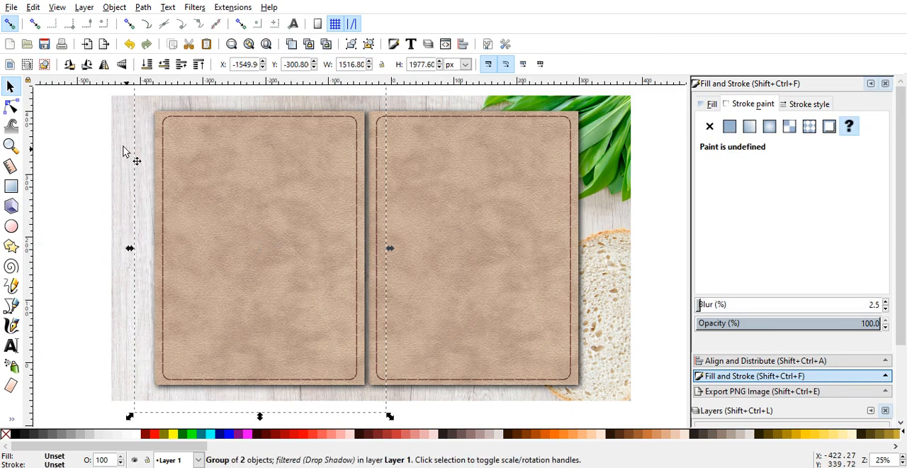
{"action": "left_click", "coordinate": [71, 69]}
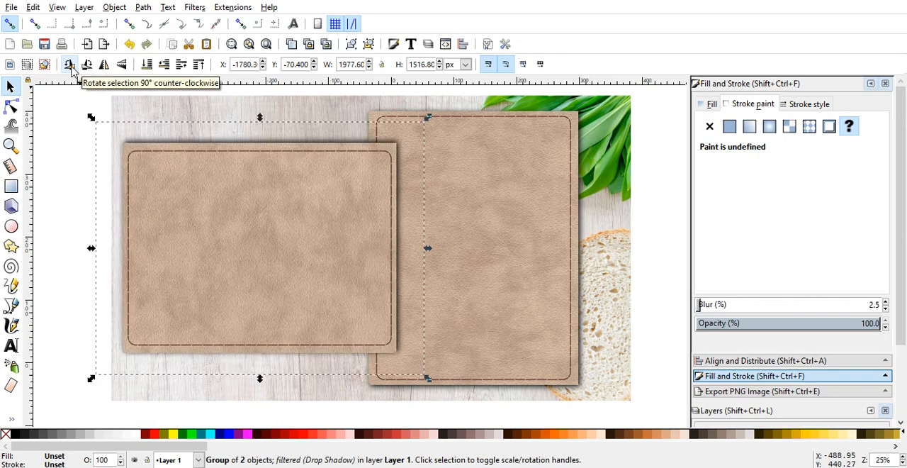
{"action": "left_click", "coordinate": [71, 69]}
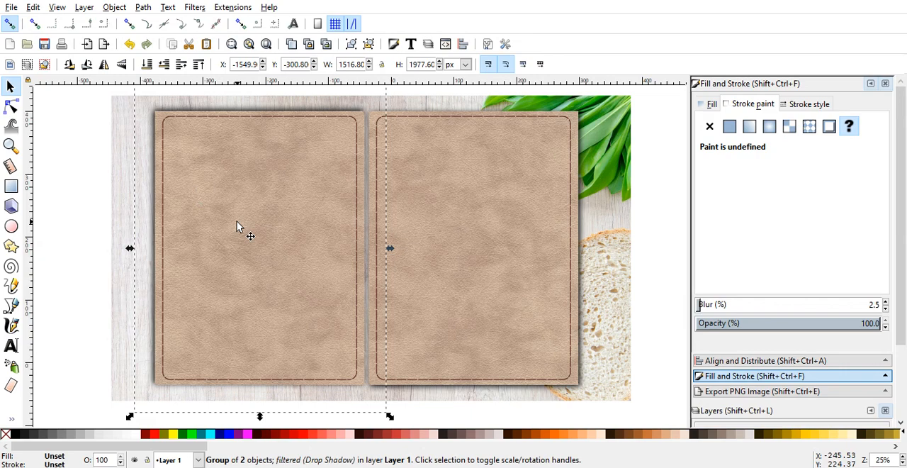
{"action": "left_click_drag", "start_coordinate": [239, 221], "coordinate": [241, 220]}
{"action": "left_click", "coordinate": [91, 242]}
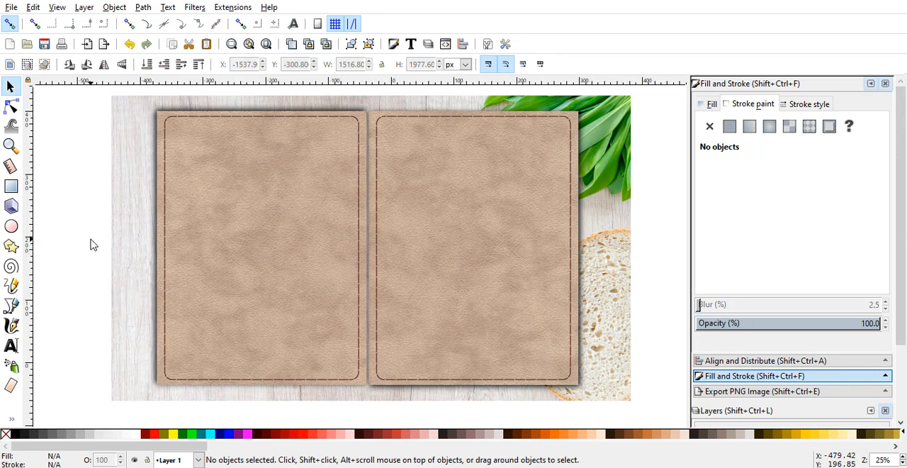
Step: Group the two leather covers and move the group horizontally about 12 px to the right
{"action": "left_click", "coordinate": [437, 304]}
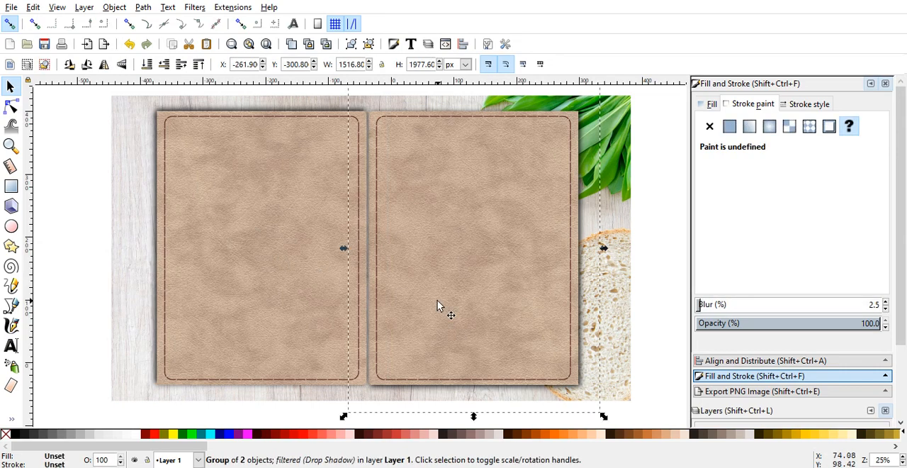
{"action": "left_click", "coordinate": [293, 306], "text": "shift"}
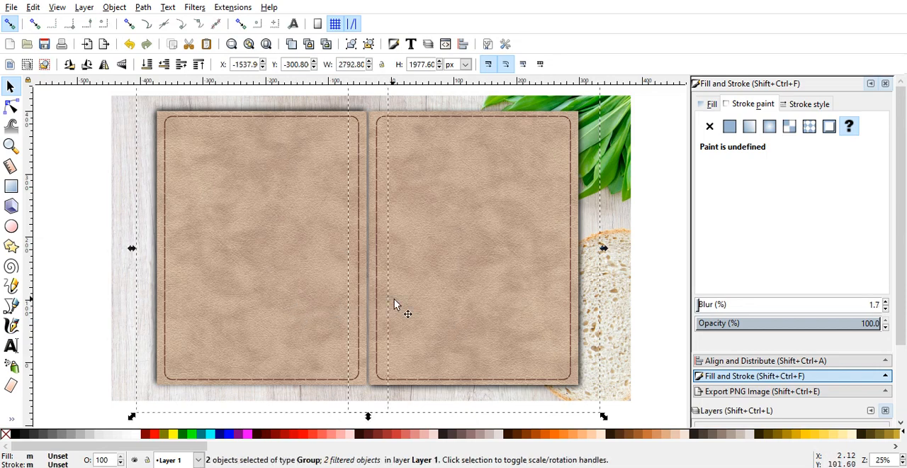
{"action": "left_click", "coordinate": [351, 45]}
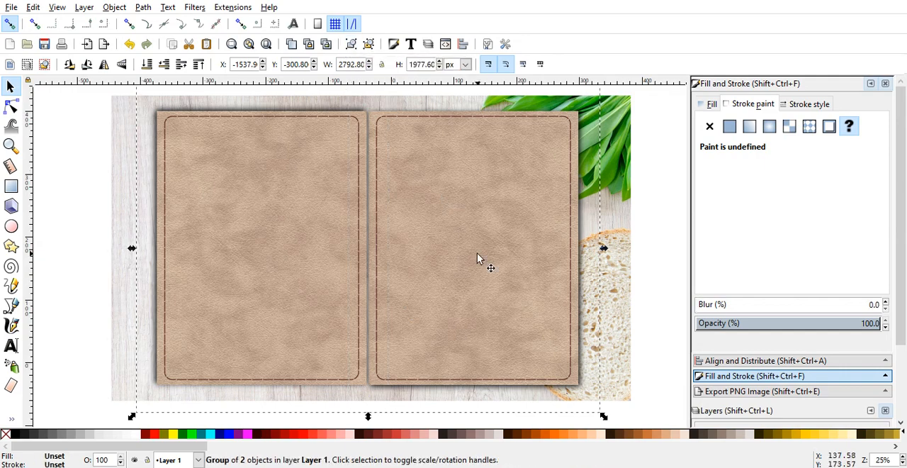
{"action": "key", "text": "shift"}
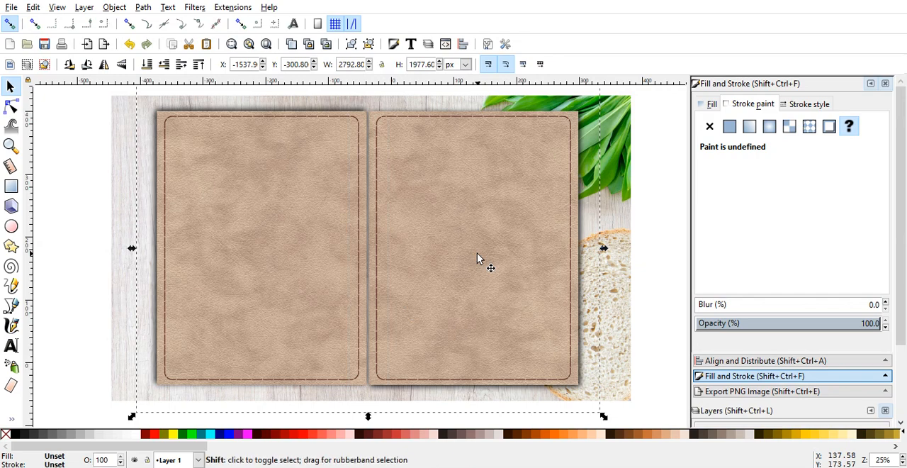
{"action": "key", "text": "ctrl"}
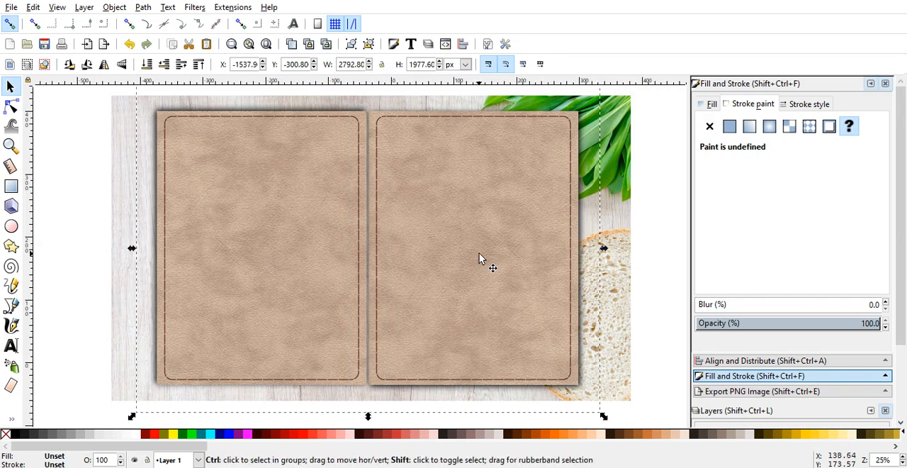
{"action": "left_click_drag", "start_coordinate": [479, 253], "coordinate": [491, 262]}
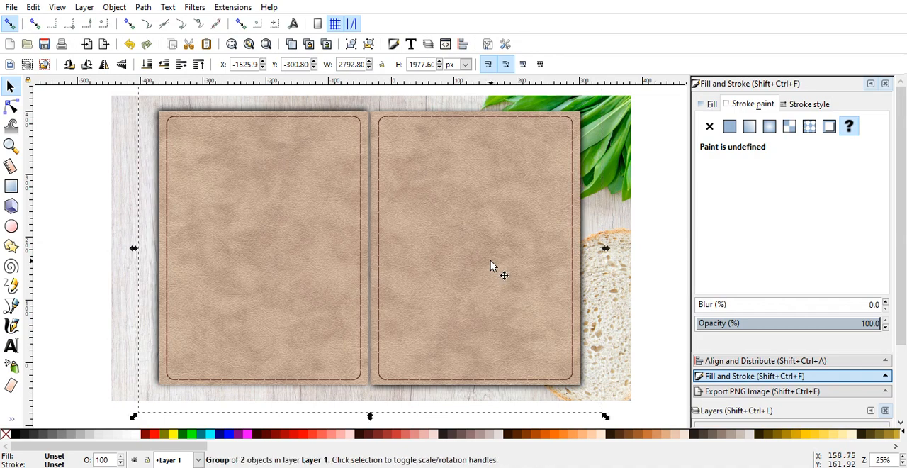
{"action": "key", "text": "shift"}
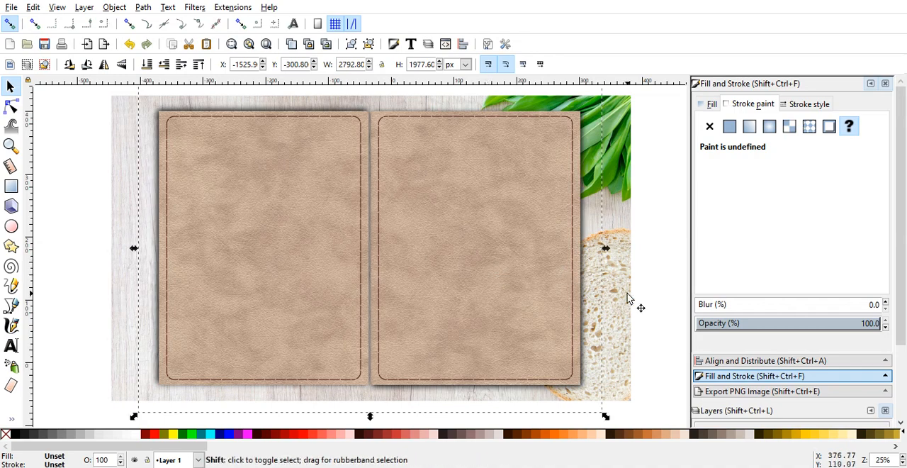
Step: Center the leather cover group and the wood background image on each other both horizontally and vertically
{"action": "left_click", "coordinate": [627, 297], "text": "shift"}
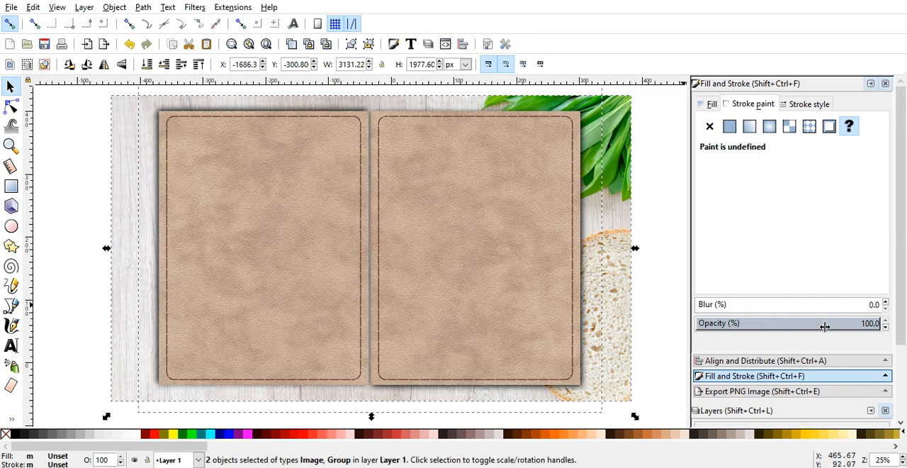
{"action": "left_click", "coordinate": [826, 361]}
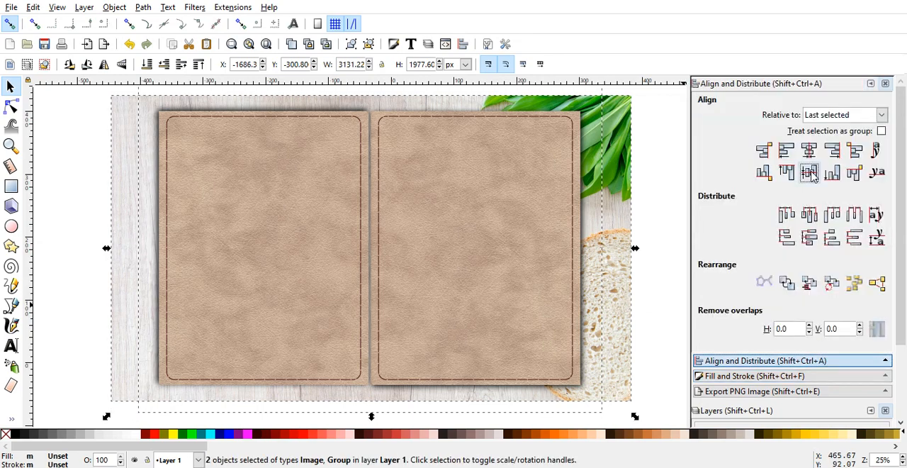
{"action": "left_click", "coordinate": [811, 175]}
{"action": "left_click", "coordinate": [808, 150]}
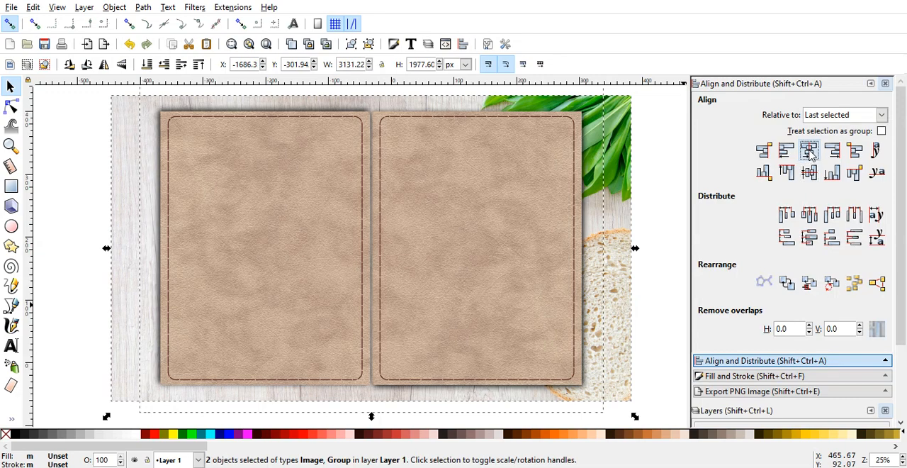
{"action": "left_click", "coordinate": [677, 229]}
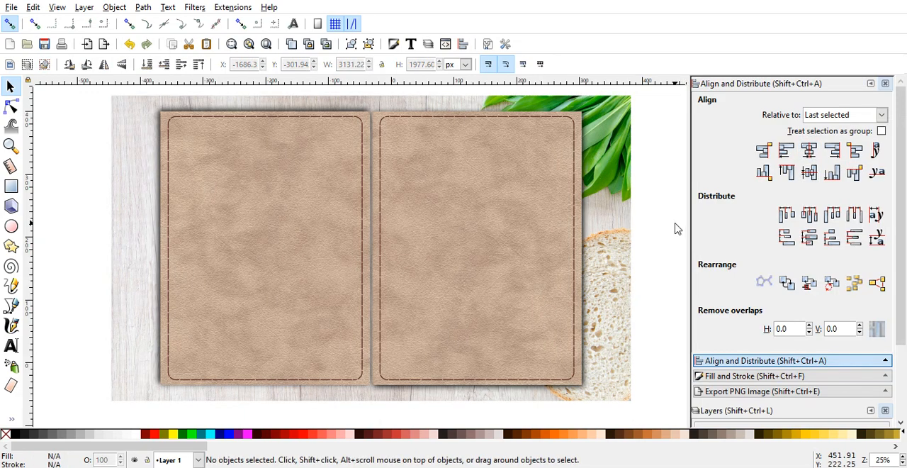
Step: Draw a blue page rectangle about 325 × 423 mm over the left cover and remove its corner rounding
{"action": "left_click_drag", "start_coordinate": [650, 107], "coordinate": [653, 78]}
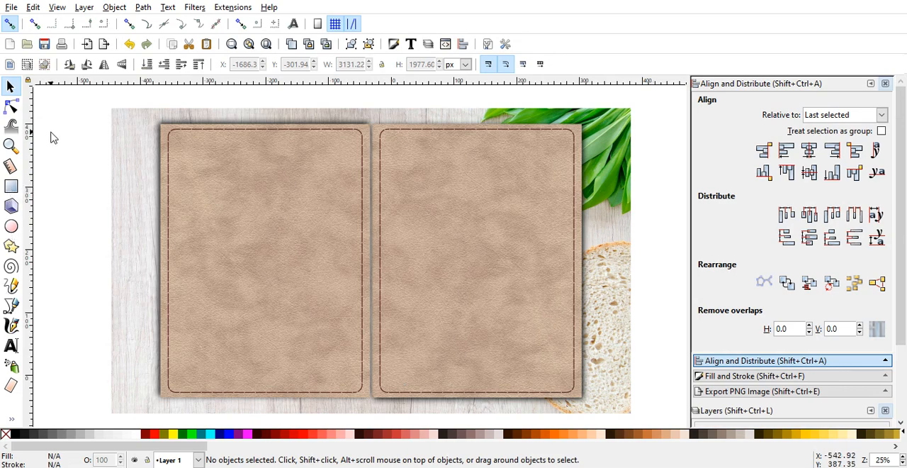
{"action": "left_click", "coordinate": [11, 186]}
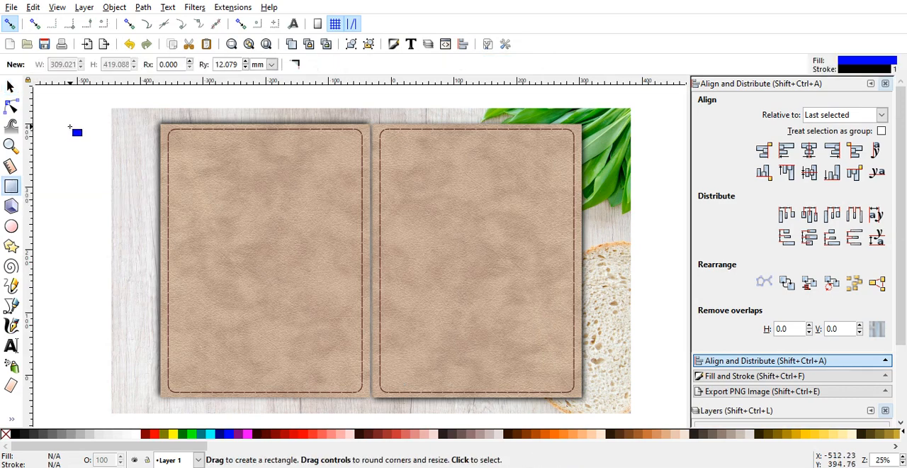
{"action": "left_click_drag", "start_coordinate": [71, 126], "coordinate": [274, 392]}
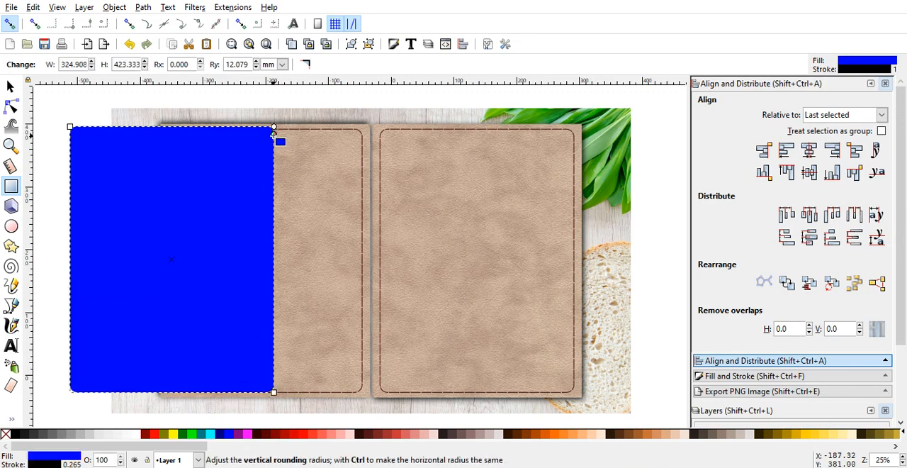
{"action": "left_click_drag", "start_coordinate": [273, 134], "coordinate": [273, 125]}
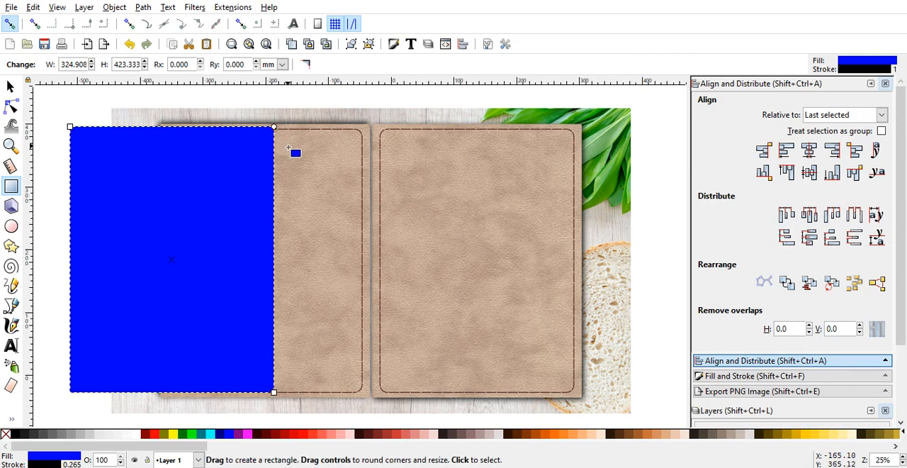
{"action": "left_click", "coordinate": [295, 154]}
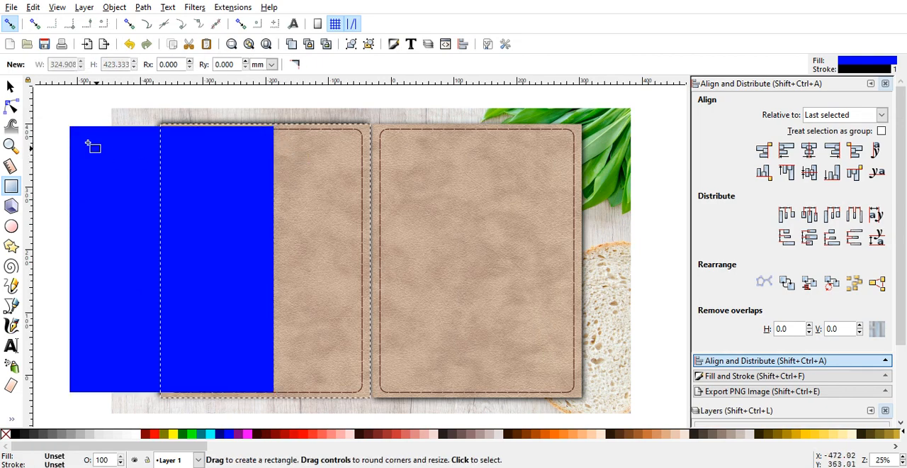
Step: Move the blue page rectangle onto the right leather cover
{"action": "left_click", "coordinate": [10, 86]}
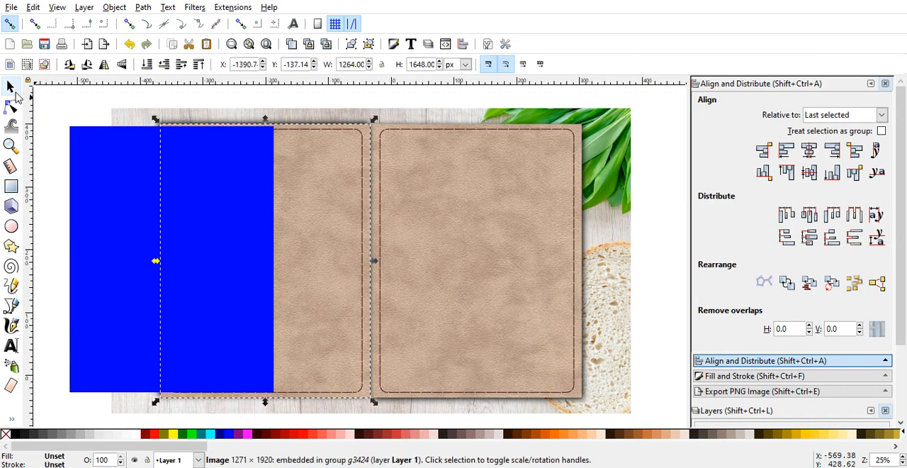
{"action": "left_click", "coordinate": [100, 195]}
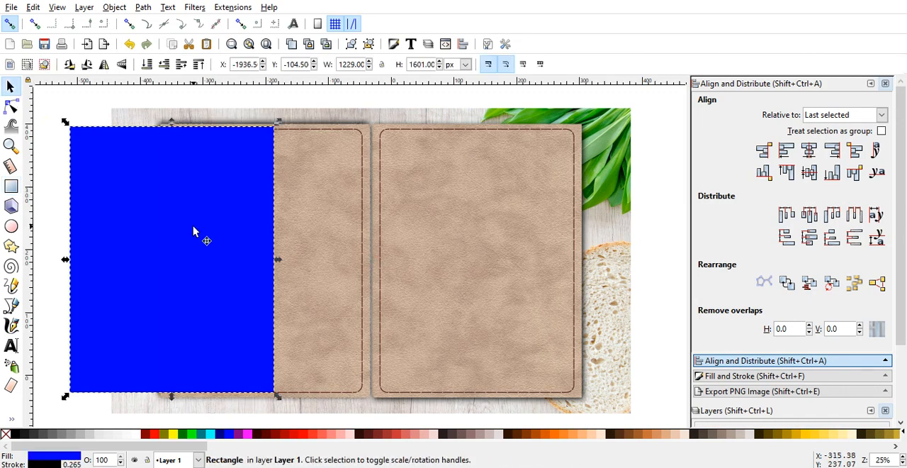
{"action": "left_click_drag", "start_coordinate": [195, 232], "coordinate": [500, 236]}
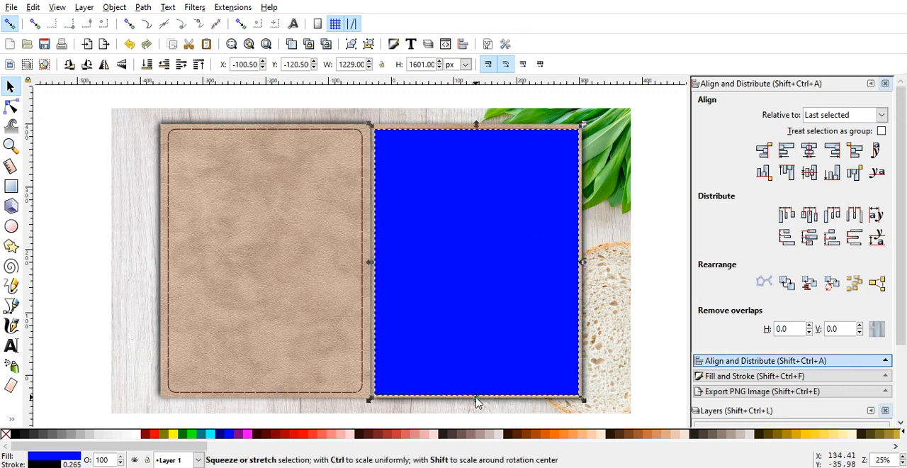
Step: Shrink the blue page rectangle to about 1177 × 1561 px by trimming its bottom, top and right edges
{"action": "left_click_drag", "start_coordinate": [476, 402], "coordinate": [477, 401]}
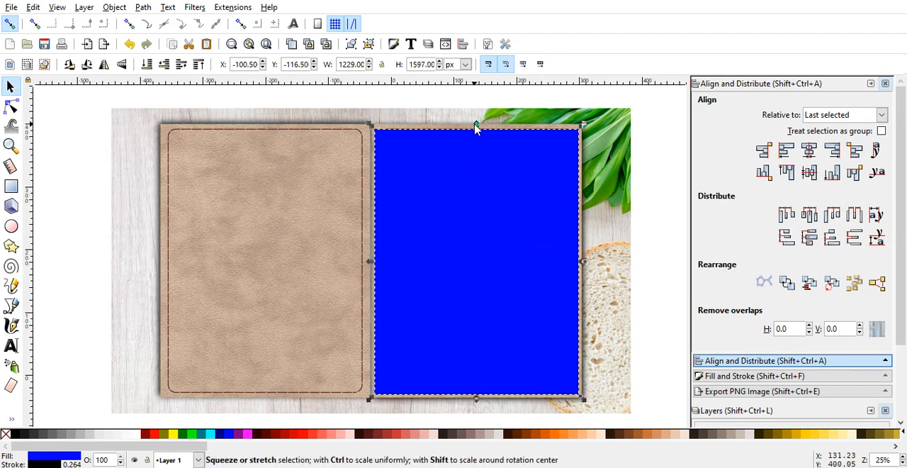
{"action": "left_click_drag", "start_coordinate": [476, 128], "coordinate": [476, 135]}
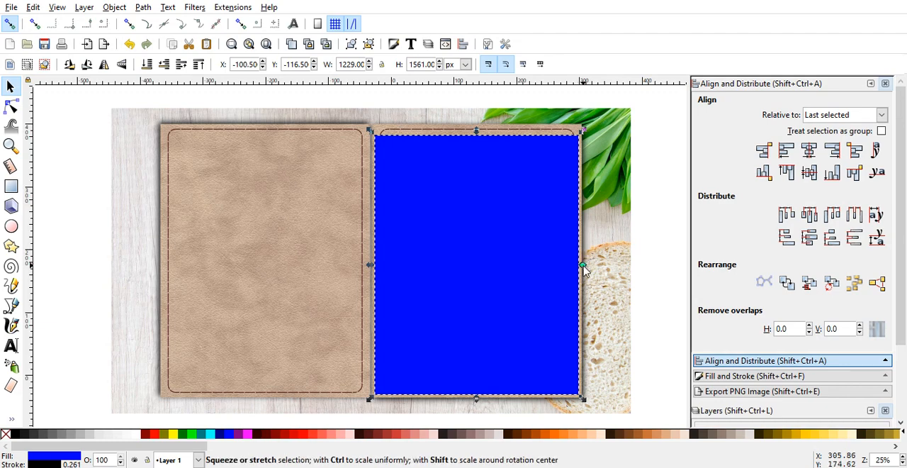
{"action": "left_click_drag", "start_coordinate": [583, 267], "coordinate": [575, 268]}
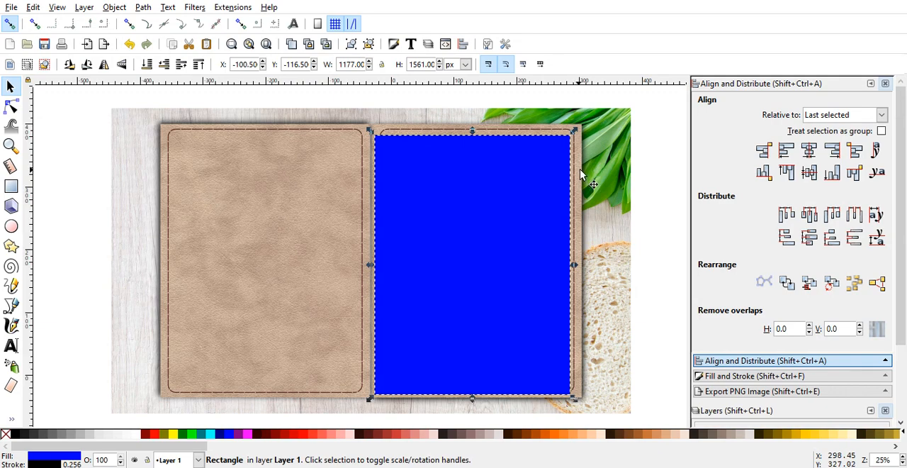
{"action": "left_click", "coordinate": [647, 214]}
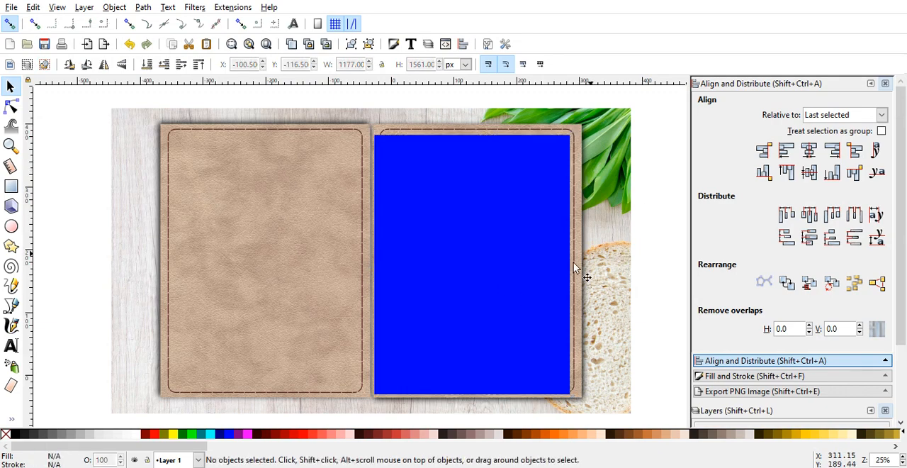
Step: Fill the page rectangle on the right cover with a very light gray, trying successively lighter palette grays
{"action": "left_click", "coordinate": [505, 288]}
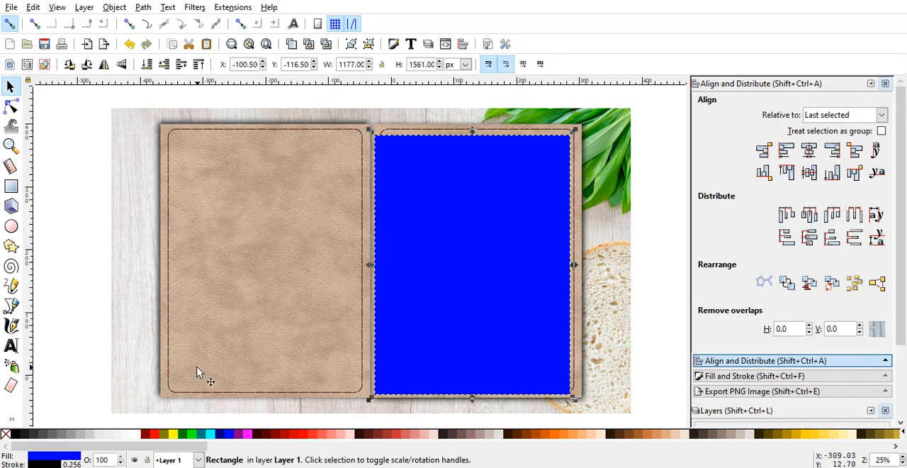
{"action": "left_click", "coordinate": [91, 435]}
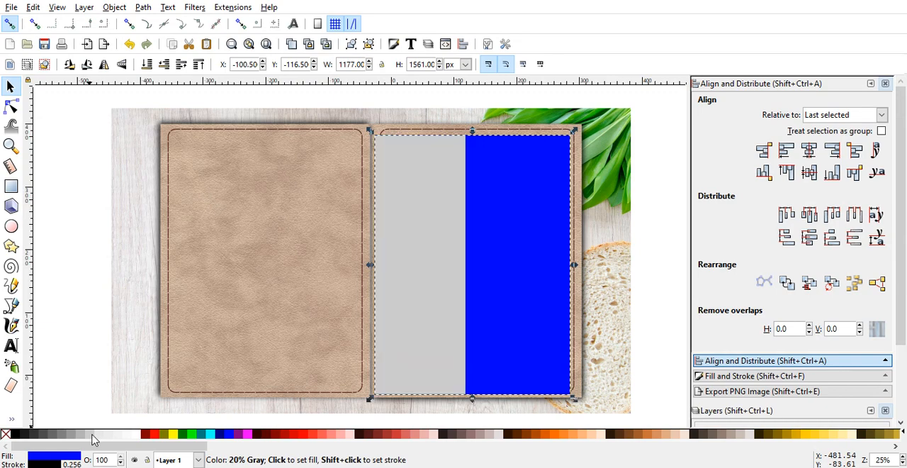
{"action": "left_click", "coordinate": [102, 434]}
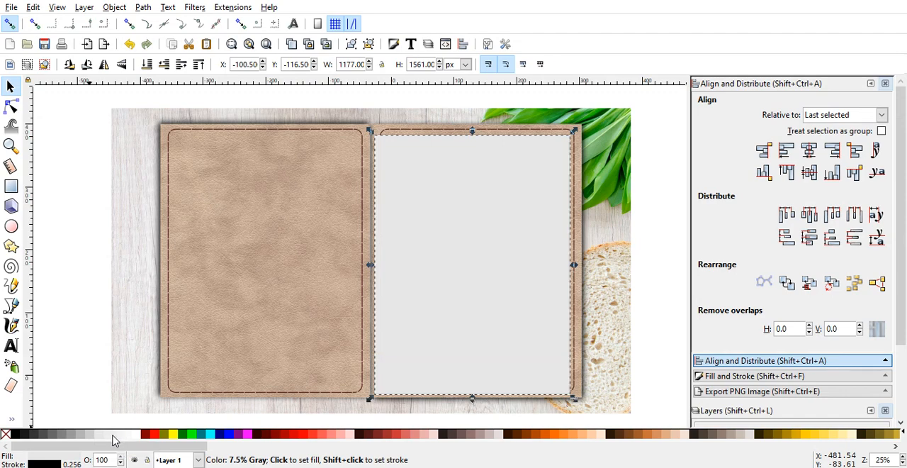
{"action": "left_click", "coordinate": [112, 436]}
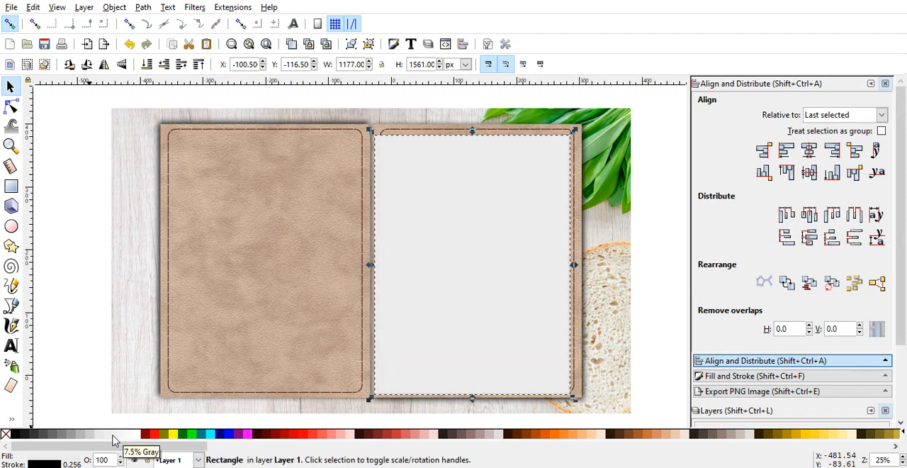
{"action": "left_click", "coordinate": [121, 437]}
{"action": "left_click", "coordinate": [84, 311]}
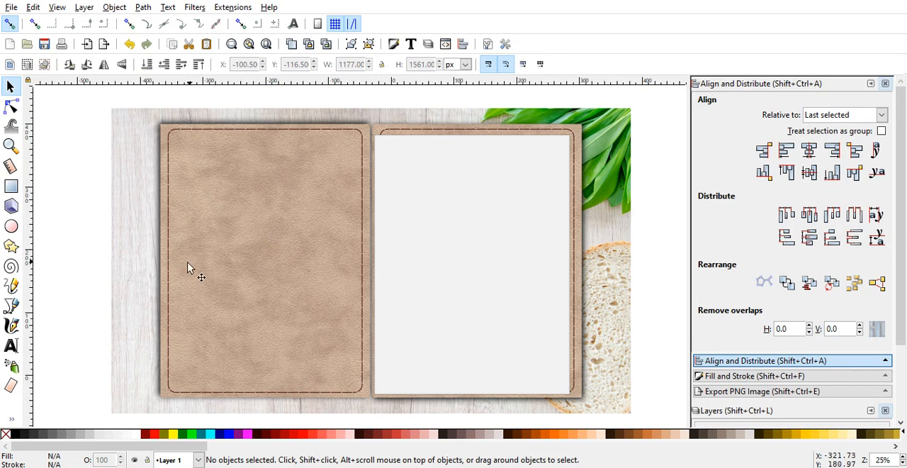
Step: Draw a narrow vertical strip about 5.3 × 408.5 mm beside the background image and fill it with #917C6F
{"action": "left_click", "coordinate": [9, 189]}
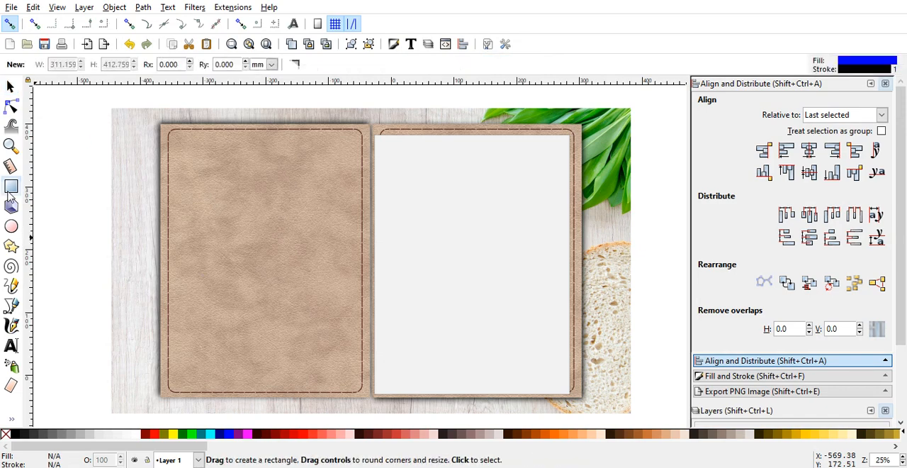
{"action": "left_click_drag", "start_coordinate": [66, 122], "coordinate": [70, 379]}
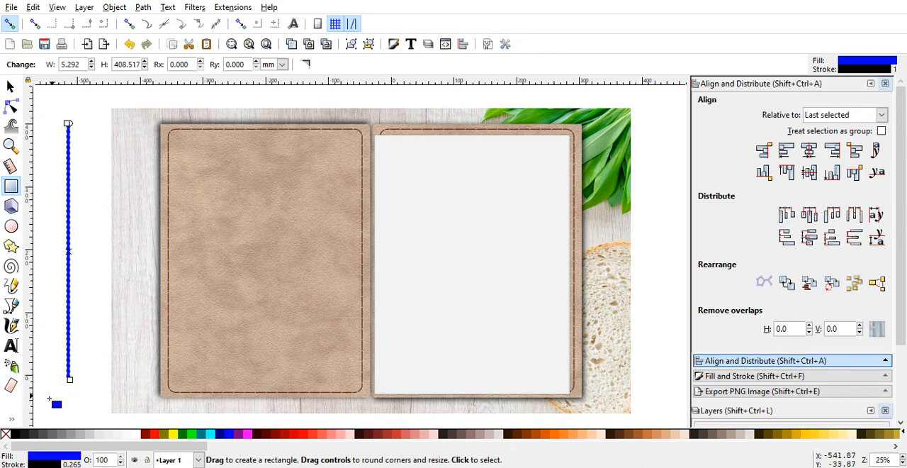
{"action": "left_click", "coordinate": [11, 418]}
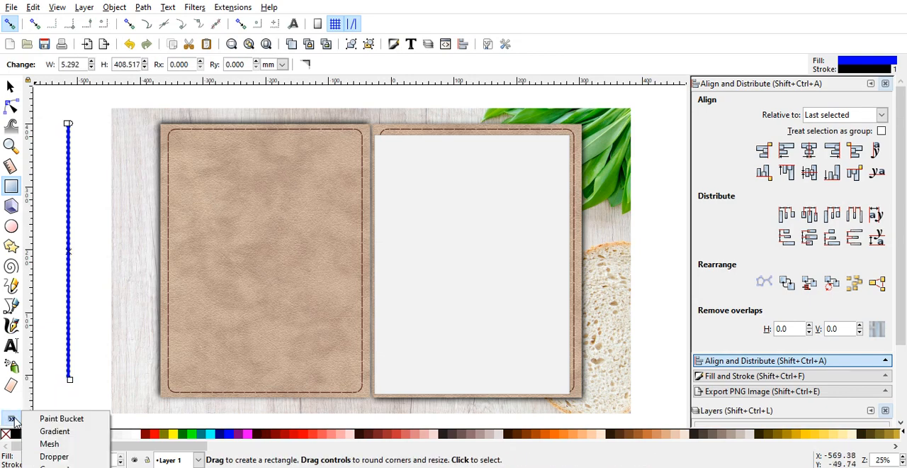
{"action": "left_click", "coordinate": [35, 457]}
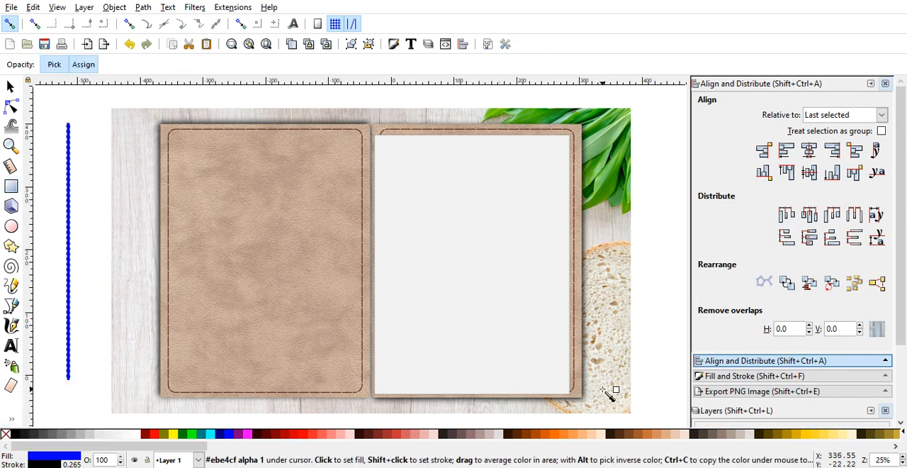
{"action": "left_click", "coordinate": [723, 440]}
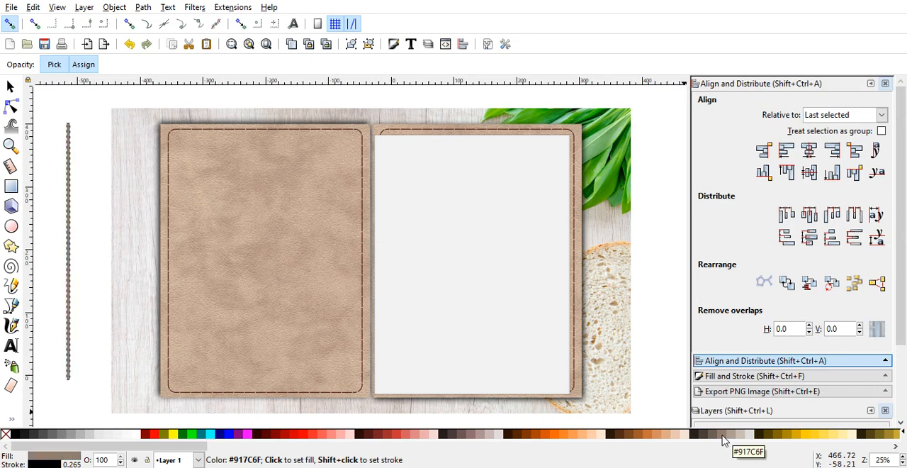
Step: Move the narrow brown strip into the gap between the two leather covers
{"action": "left_click", "coordinate": [11, 86]}
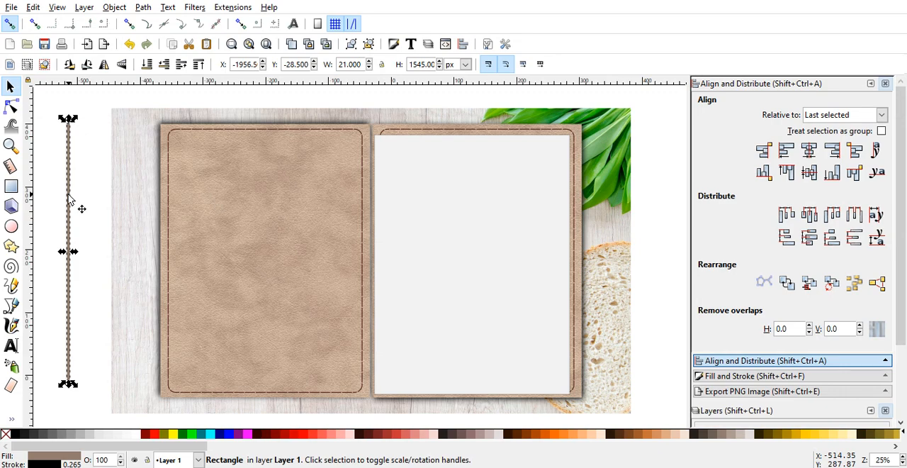
{"action": "left_click_drag", "start_coordinate": [69, 199], "coordinate": [375, 205]}
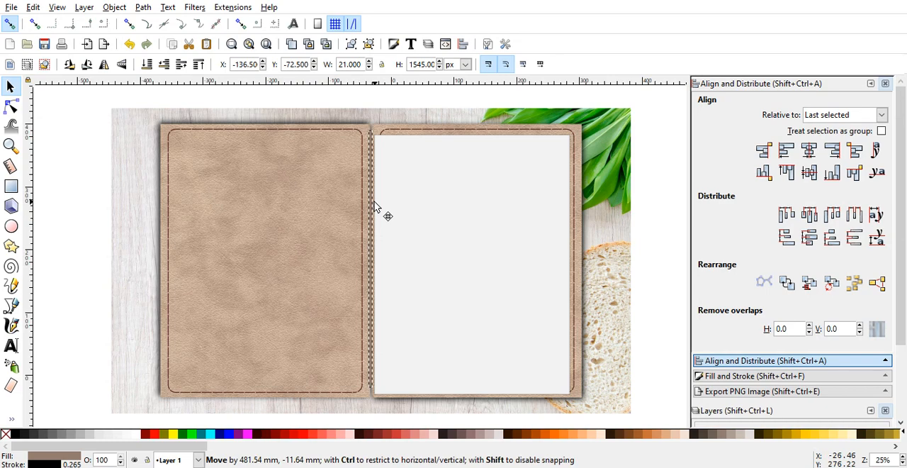
{"action": "left_click_drag", "start_coordinate": [375, 206], "coordinate": [375, 206]}
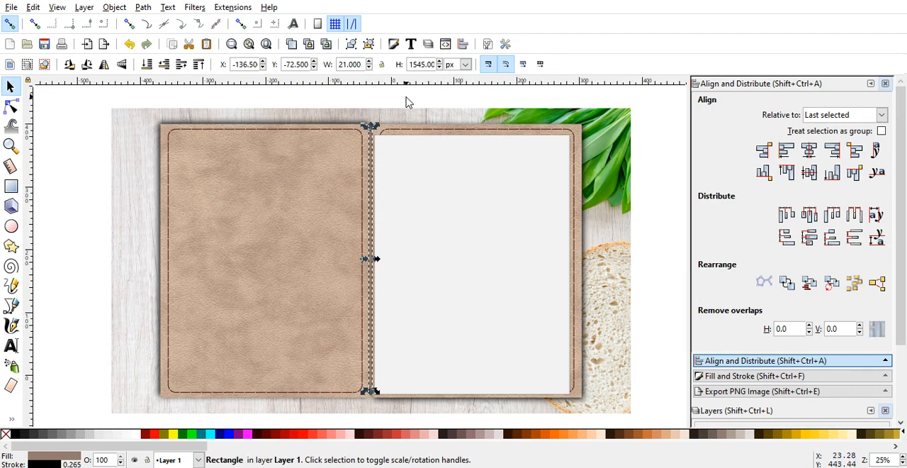
Step: Lower the brown strip two steps in the stacking order and raise it back one step
{"action": "left_click", "coordinate": [164, 64]}
{"action": "left_click", "coordinate": [164, 65]}
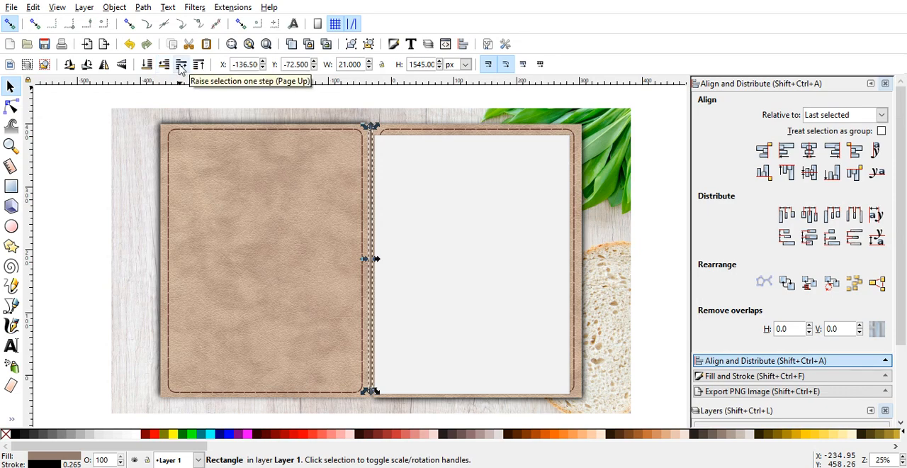
{"action": "left_click", "coordinate": [181, 65]}
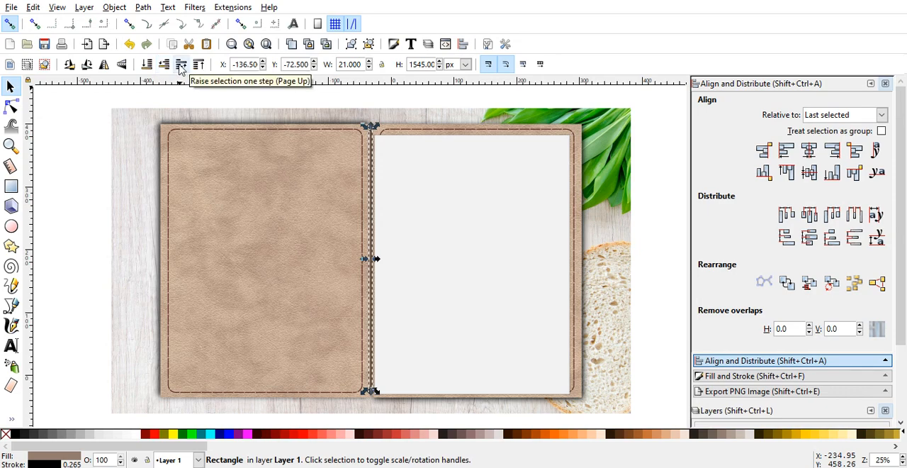
{"action": "left_click", "coordinate": [100, 113]}
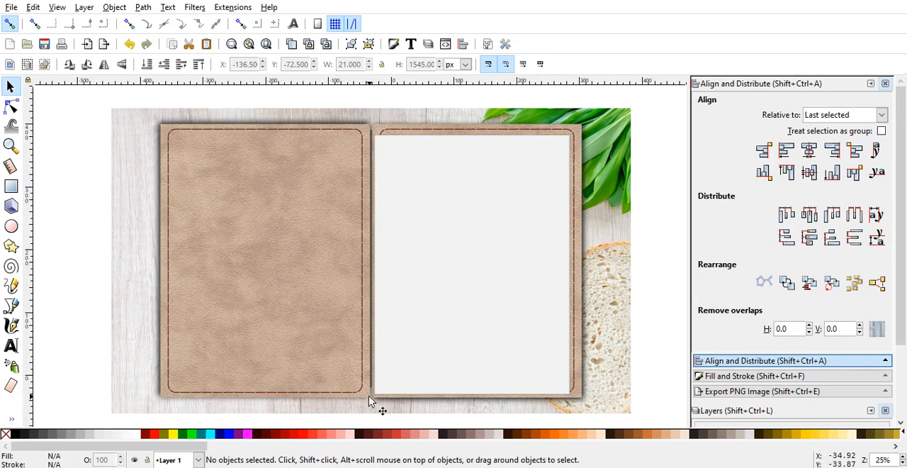
Step: Thicken the light gray page rectangle's outline, trying a stroke width of 1.2 px and settling on 2 px
{"action": "left_click", "coordinate": [507, 337]}
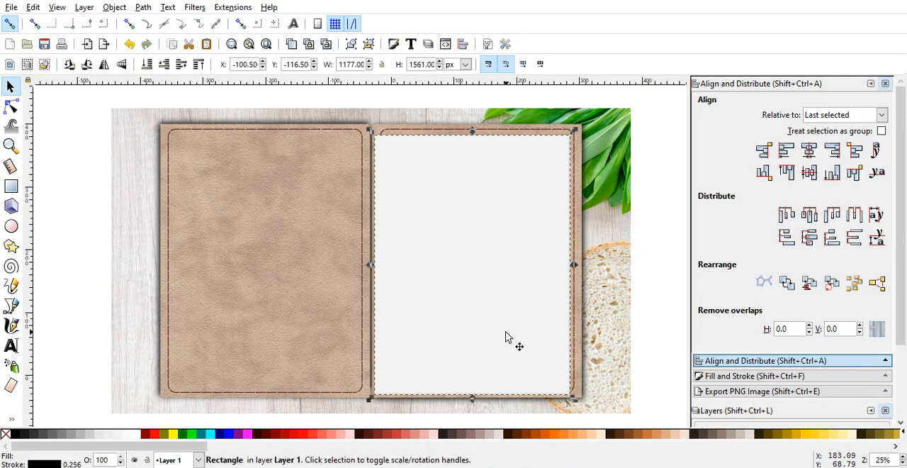
{"action": "left_click", "coordinate": [758, 375]}
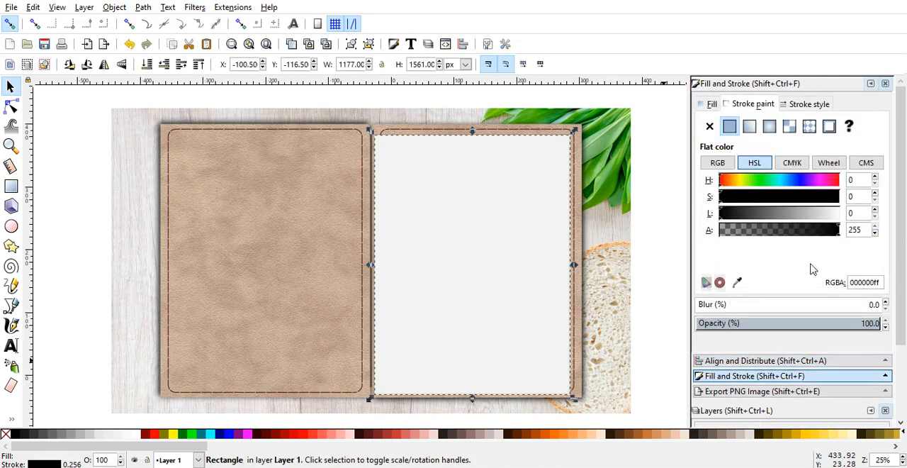
{"action": "left_click", "coordinate": [808, 103]}
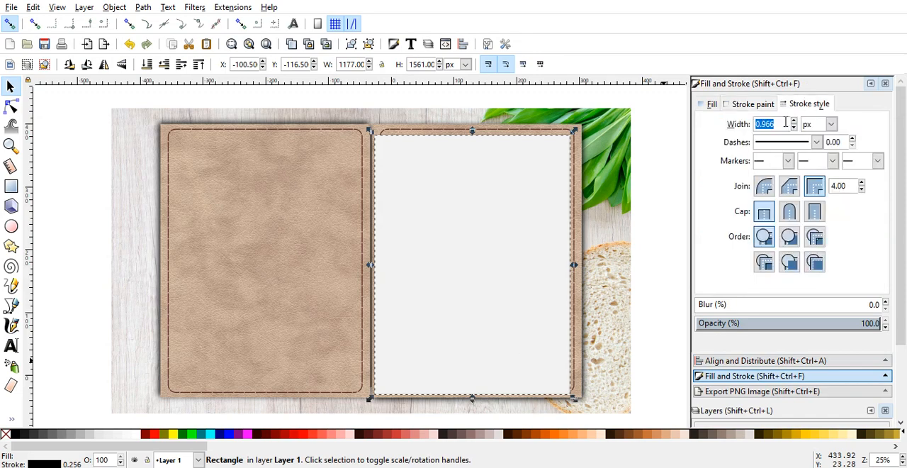
{"action": "type", "text": "1.2"}
{"action": "key", "text": "Return"}
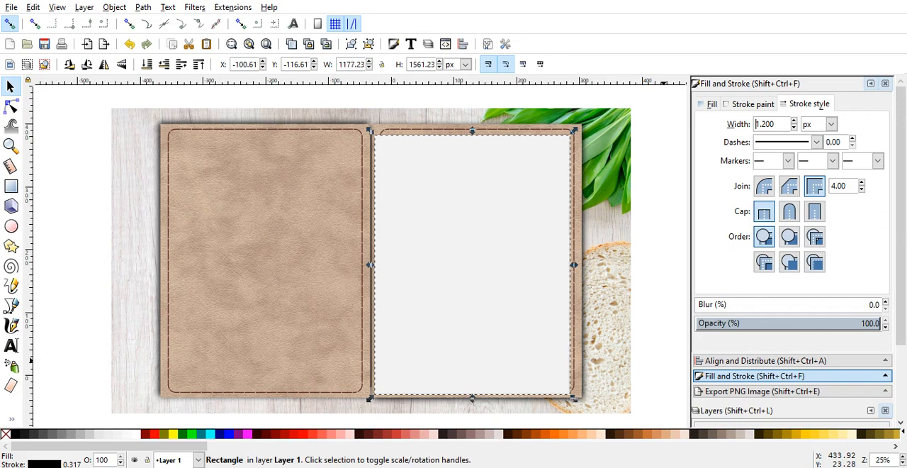
{"action": "left_click", "coordinate": [665, 168]}
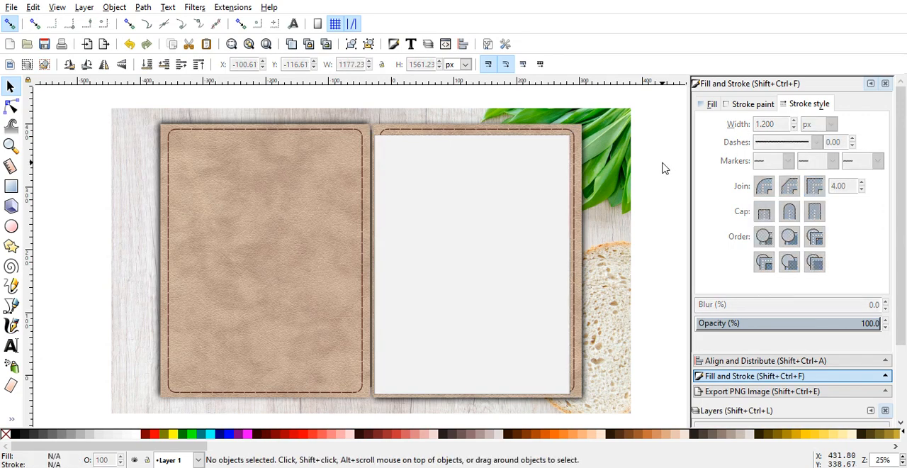
{"action": "left_click", "coordinate": [560, 155]}
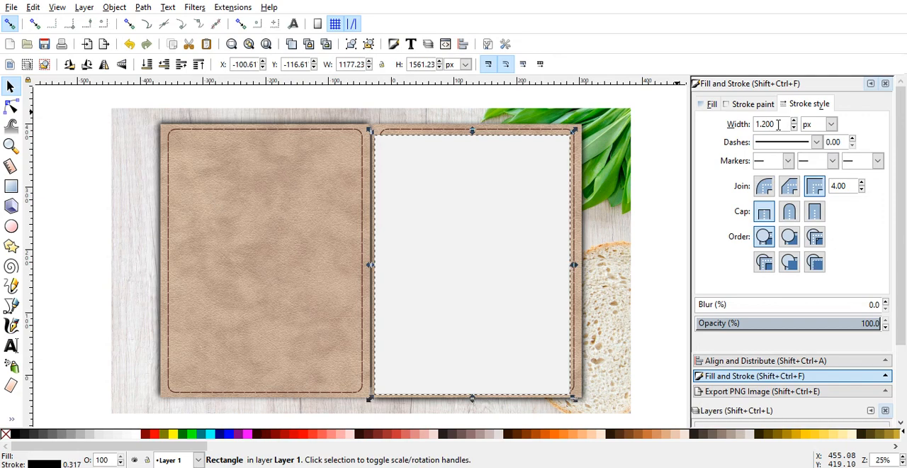
{"action": "left_click_drag", "start_coordinate": [778, 124], "coordinate": [751, 124]}
{"action": "type", "text": "2"}
{"action": "key", "text": "Return"}
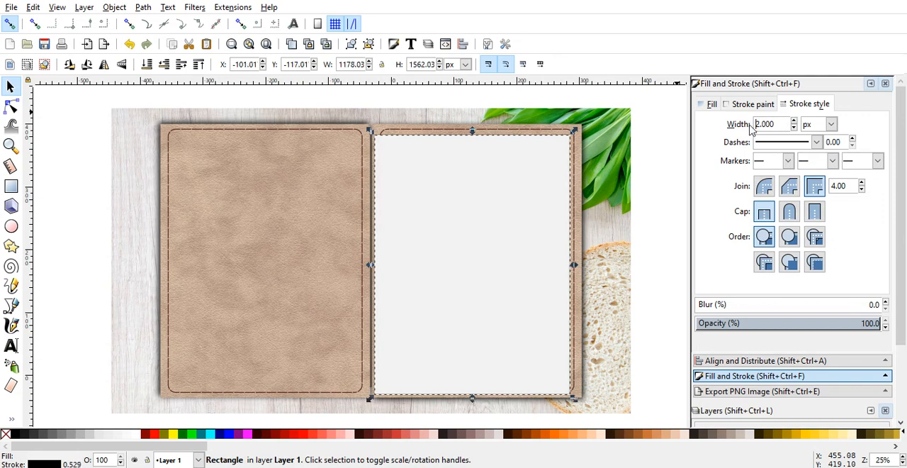
{"action": "left_click", "coordinate": [658, 199]}
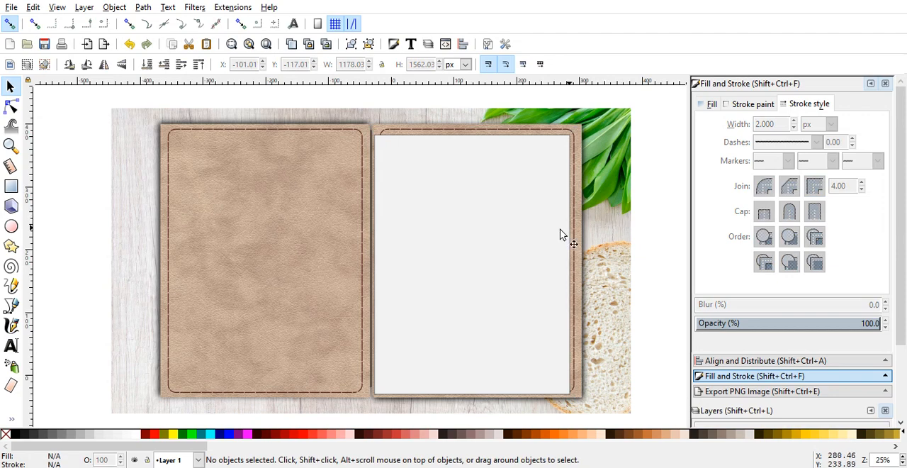
Step: Narrow the page rectangle from its right edge to about 1166 px wide, keeping its left edge in place
{"action": "left_click", "coordinate": [542, 240]}
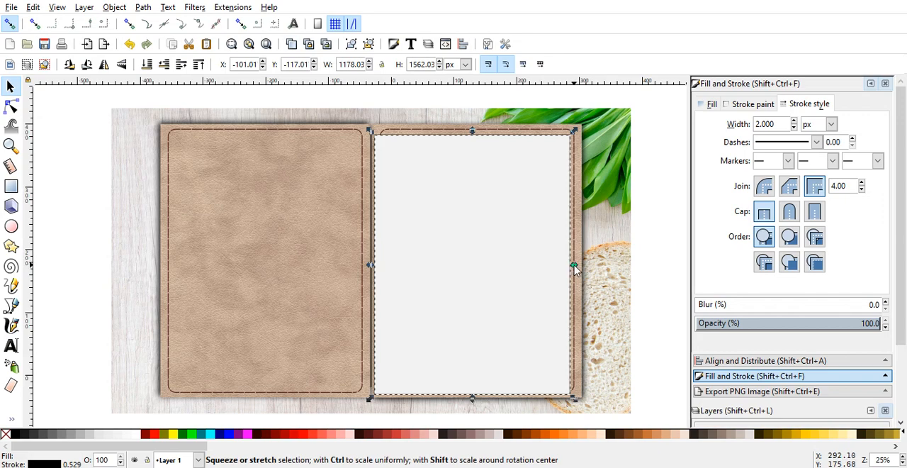
{"action": "left_click_drag", "start_coordinate": [575, 265], "coordinate": [575, 265]}
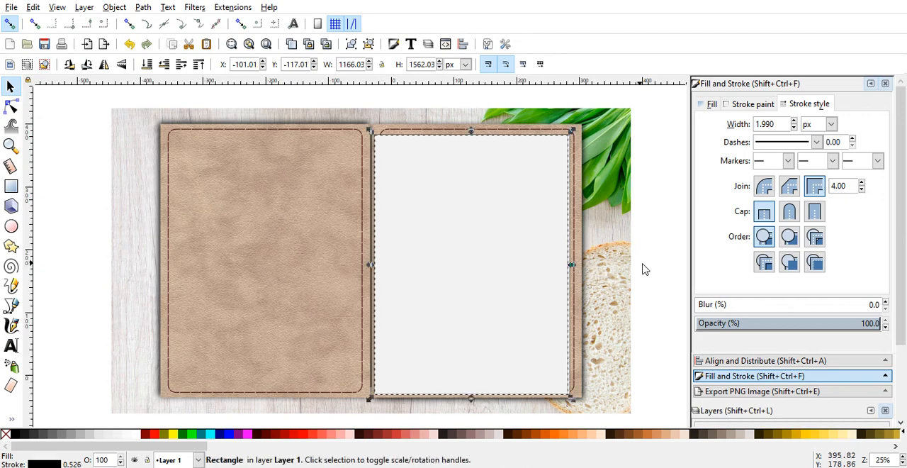
{"action": "left_click", "coordinate": [648, 267]}
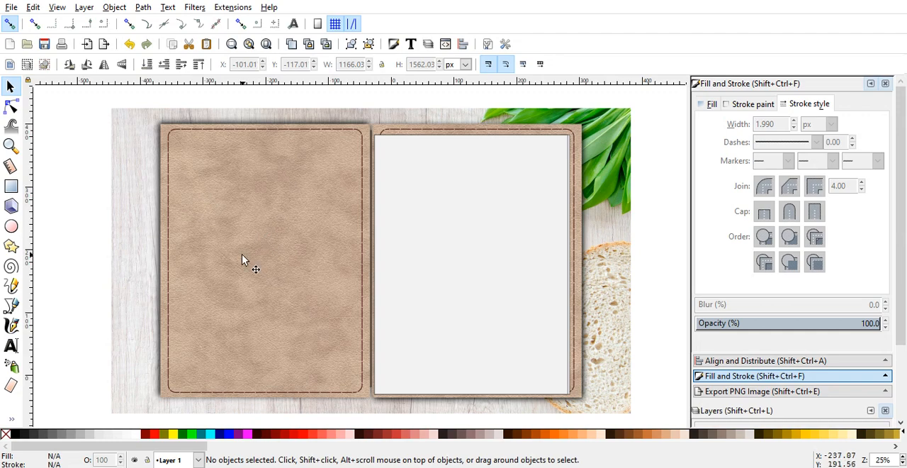
{"action": "left_click", "coordinate": [13, 306]}
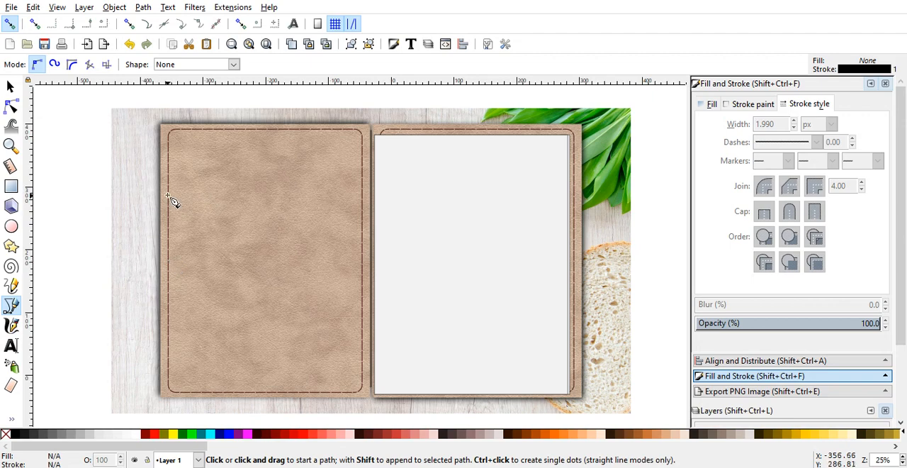
{"action": "left_click", "coordinate": [168, 270]}
{"action": "left_click", "coordinate": [169, 270]}
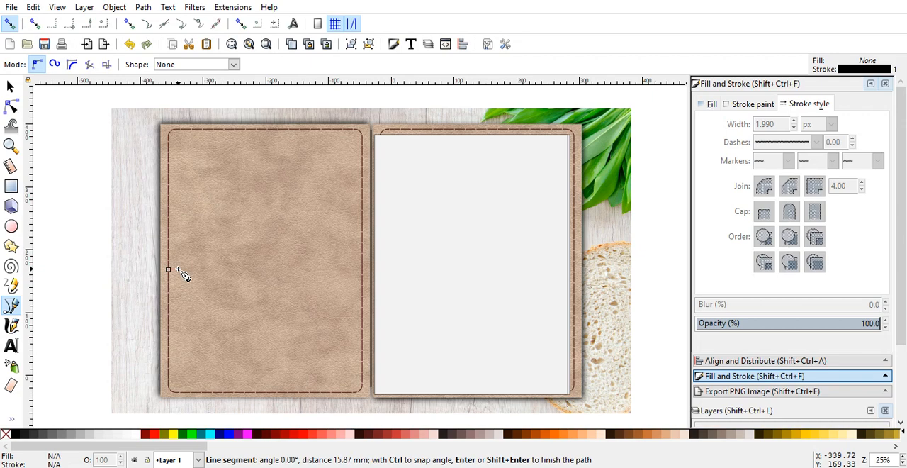
{"action": "left_click", "coordinate": [229, 271]}
{"action": "left_click", "coordinate": [228, 270]}
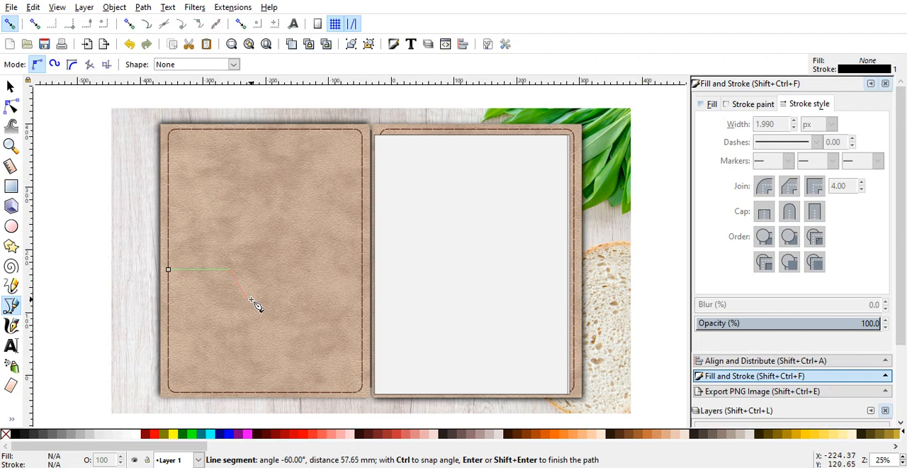
{"action": "left_click", "coordinate": [251, 300]}
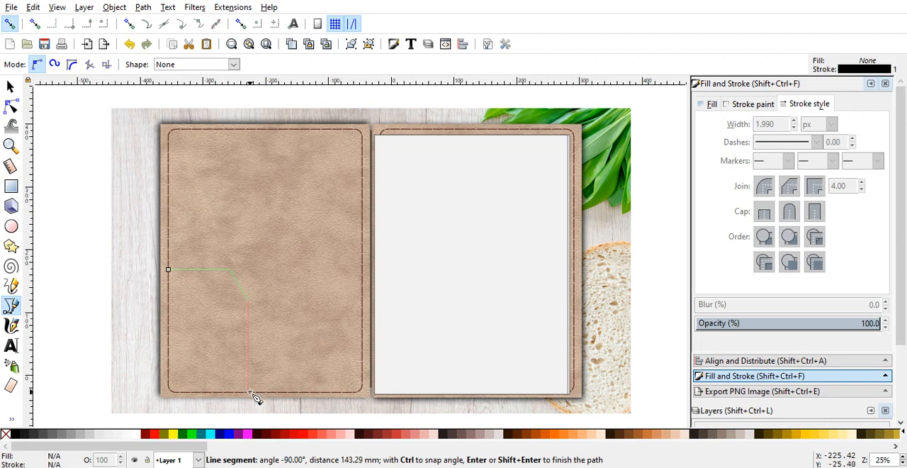
{"action": "key", "text": "BackSpace"}
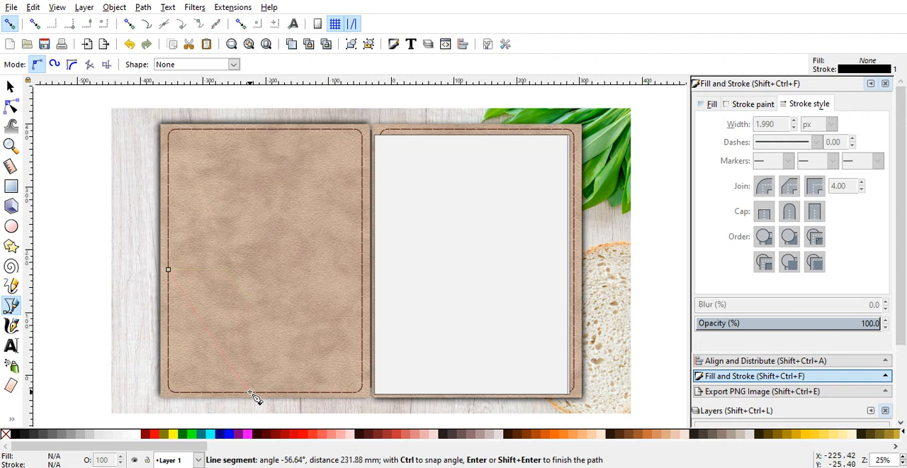
{"action": "left_click", "coordinate": [168, 270]}
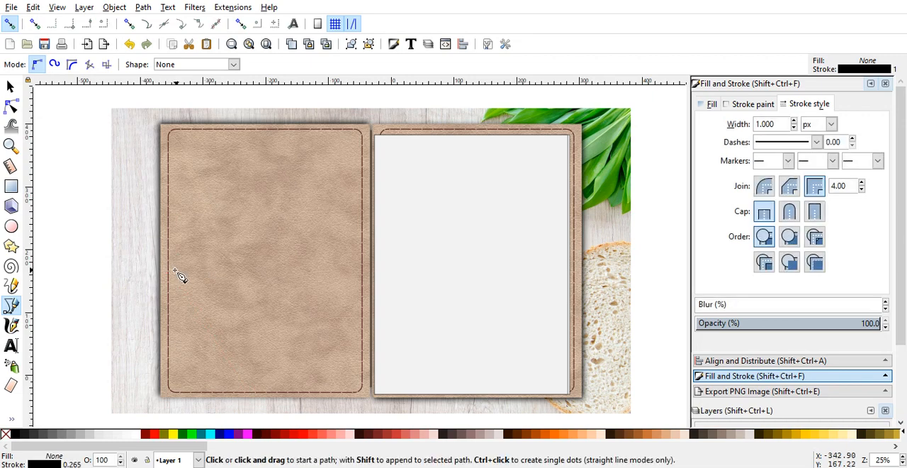
{"action": "left_click", "coordinate": [169, 271]}
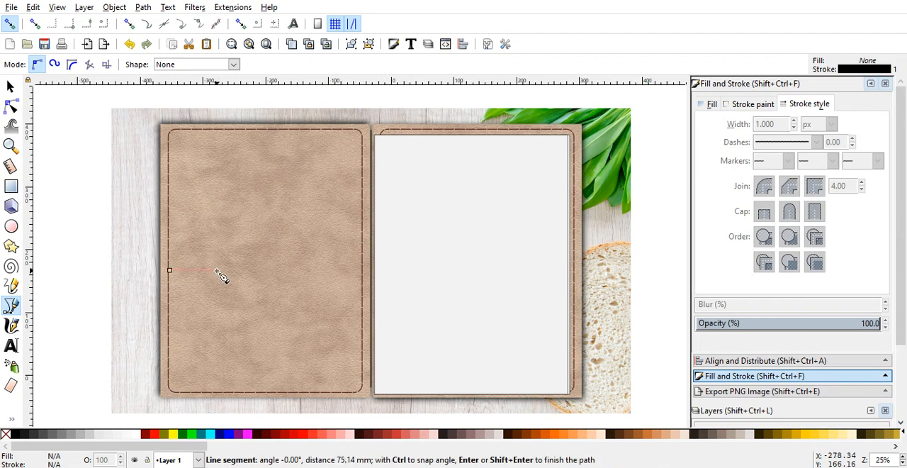
{"action": "left_click", "coordinate": [300, 286], "text": "ctrl"}
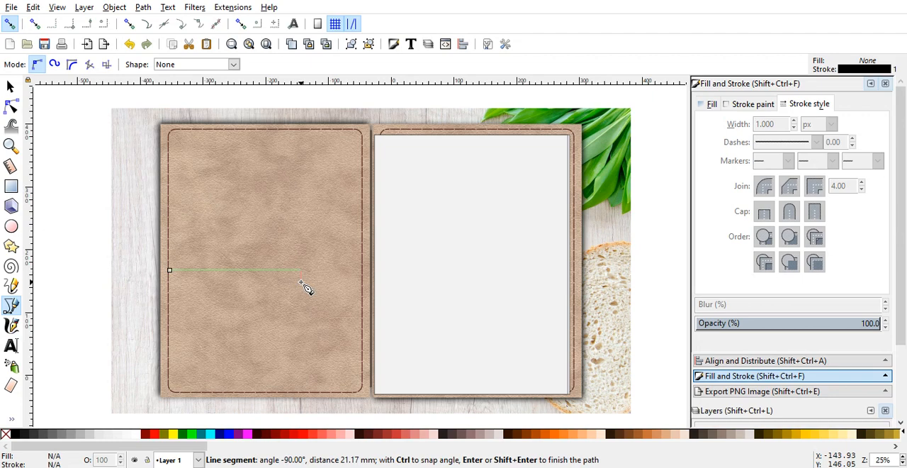
{"action": "key", "text": "BackSpace"}
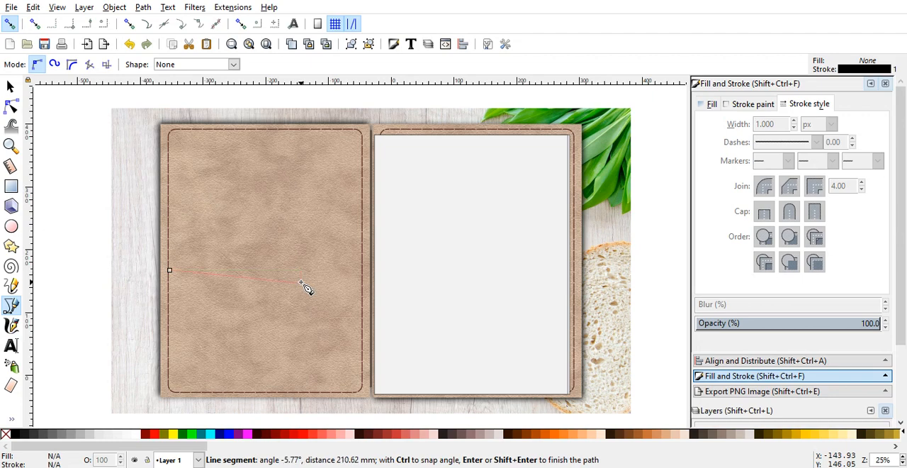
{"action": "left_click", "coordinate": [170, 272]}
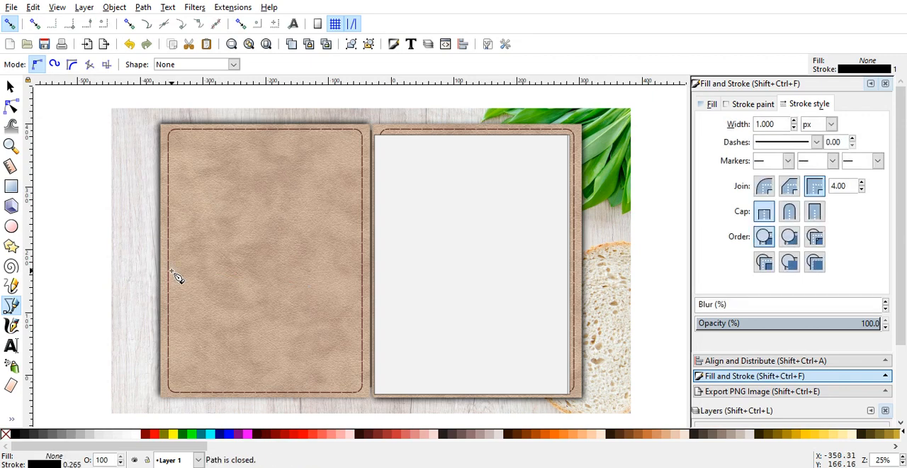
{"action": "left_click", "coordinate": [172, 272]}
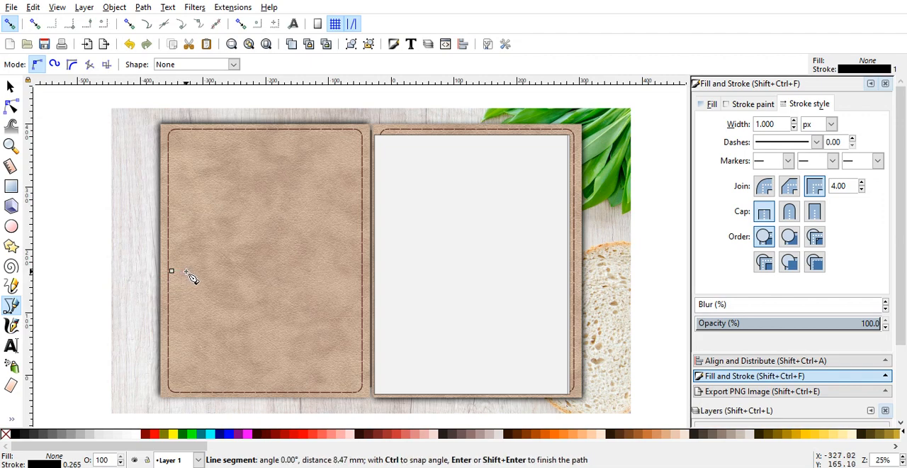
{"action": "key", "text": "Escape"}
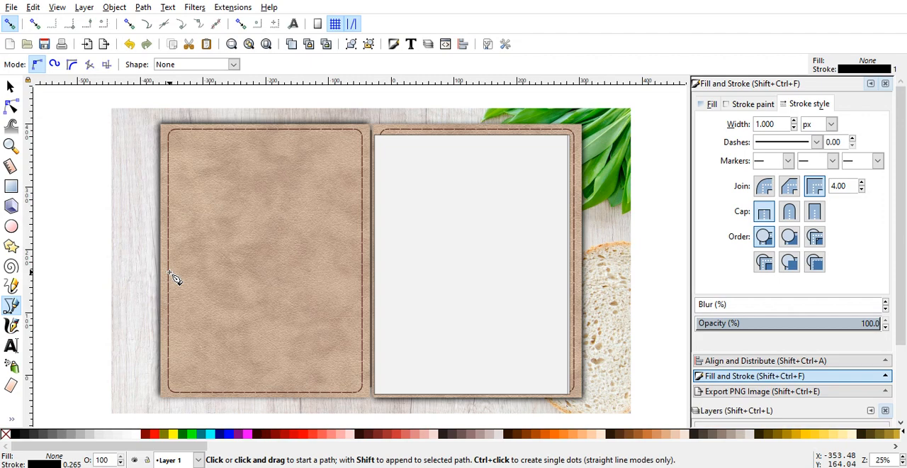
Step: Draw a Bezier line about 1156 px wide across the middle of the left cover, from one stitched edge to the other
{"action": "left_click", "coordinate": [170, 272]}
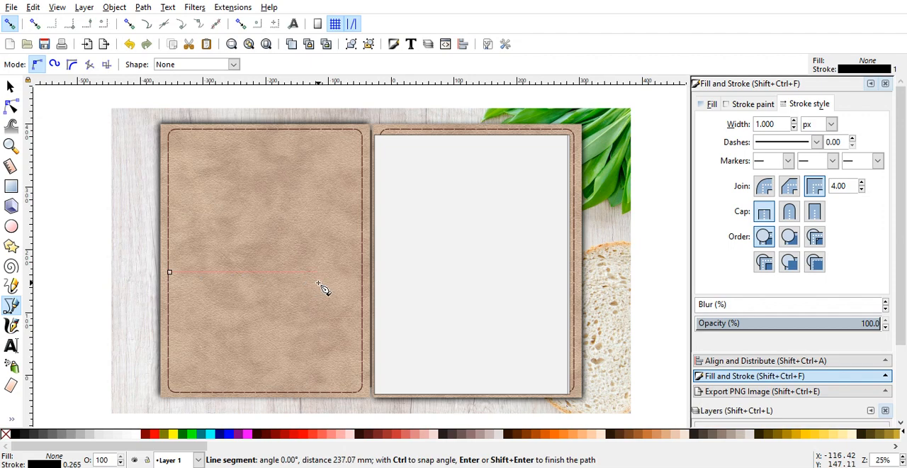
{"action": "left_click", "coordinate": [362, 283]}
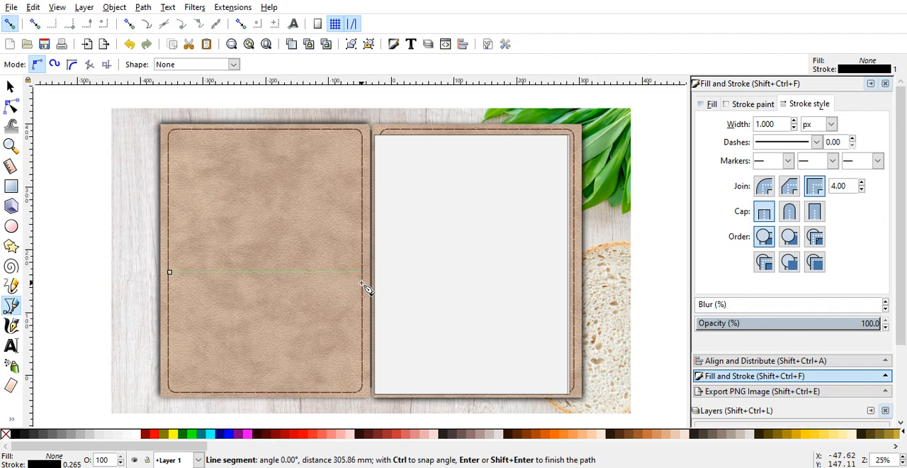
{"action": "key", "text": "Return"}
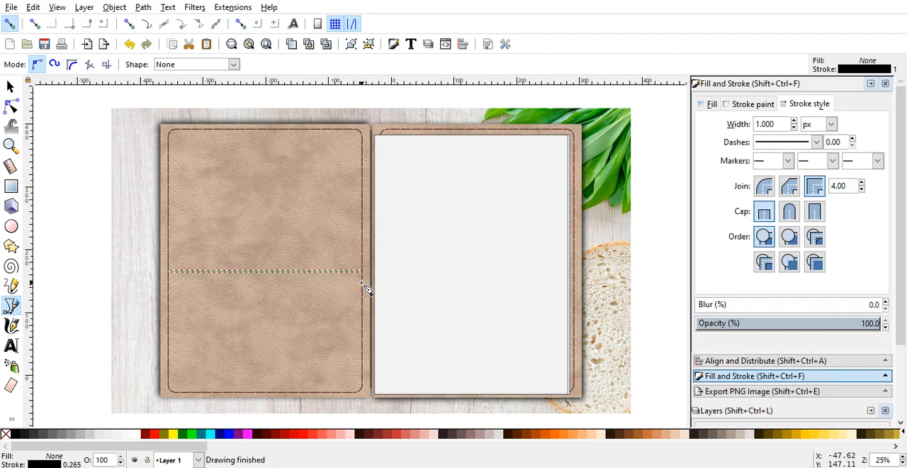
{"action": "left_click", "coordinate": [12, 87]}
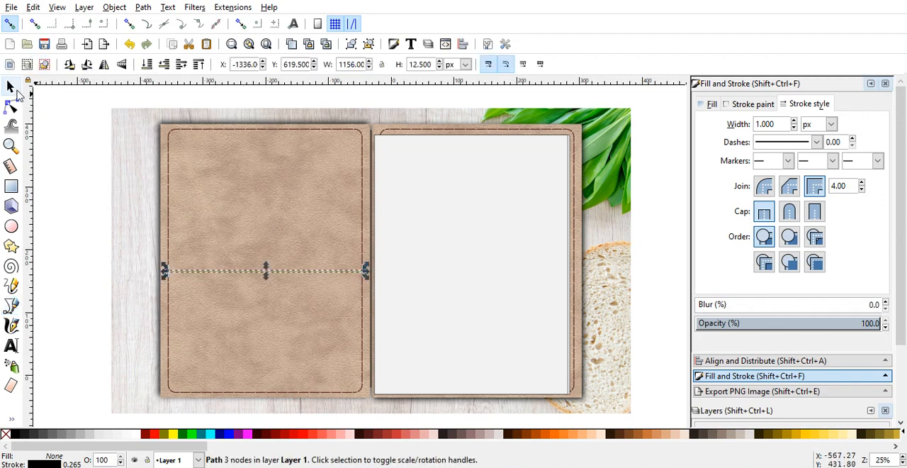
{"action": "left_click", "coordinate": [60, 149]}
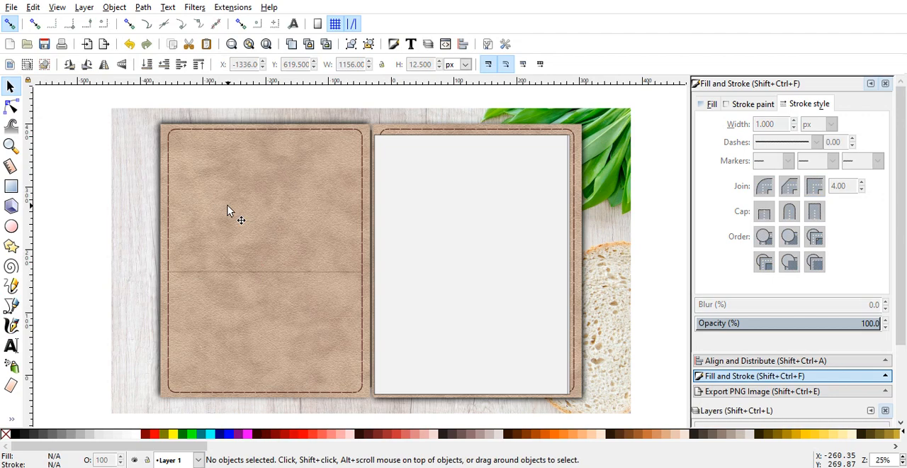
Step: Set the stroke width of the line across the left cover to 3 px
{"action": "left_click", "coordinate": [274, 271]}
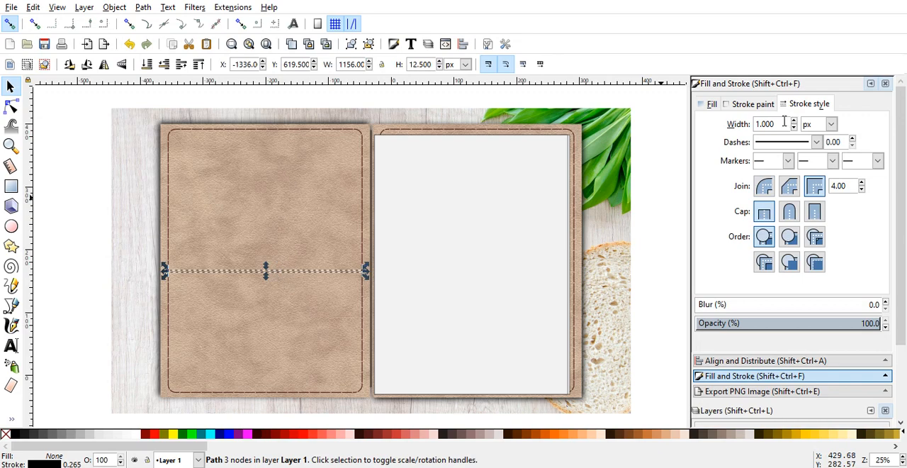
{"action": "left_click_drag", "start_coordinate": [778, 123], "coordinate": [754, 124]}
{"action": "type", "text": "3"}
{"action": "key", "text": "Return"}
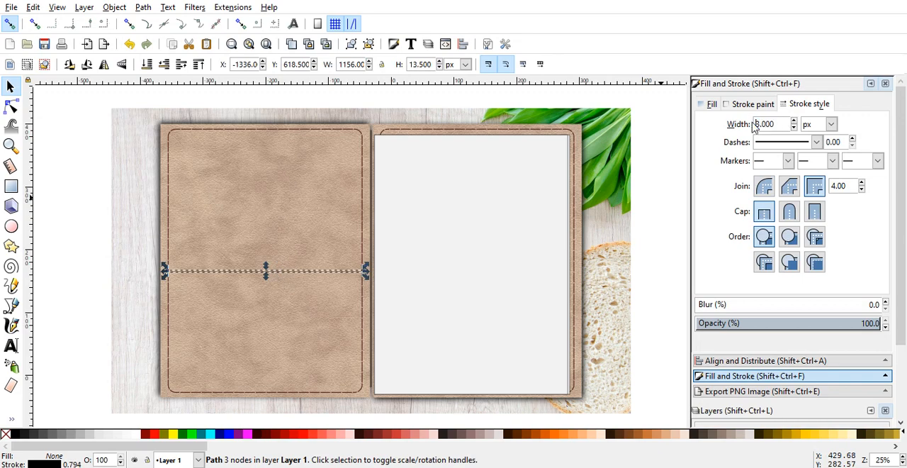
{"action": "left_click", "coordinate": [92, 263]}
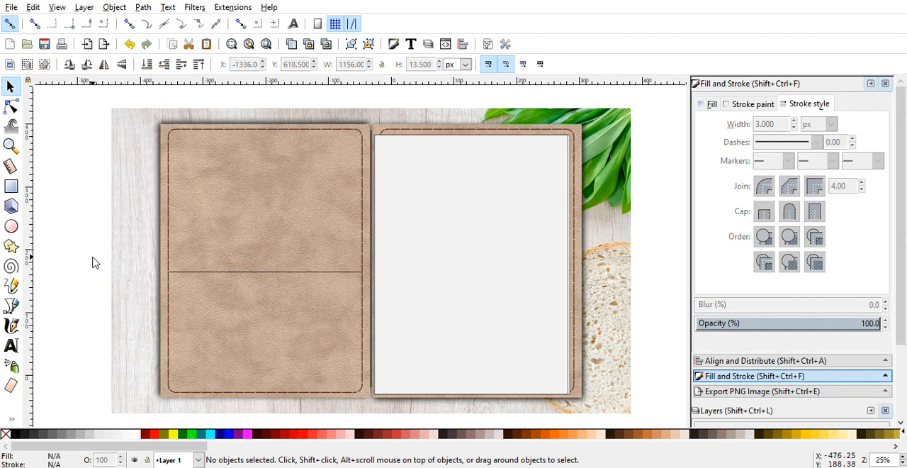
Step: Duplicate the line across the left cover and move the copy straight down by about 6.35 mm
{"action": "left_click", "coordinate": [305, 276]}
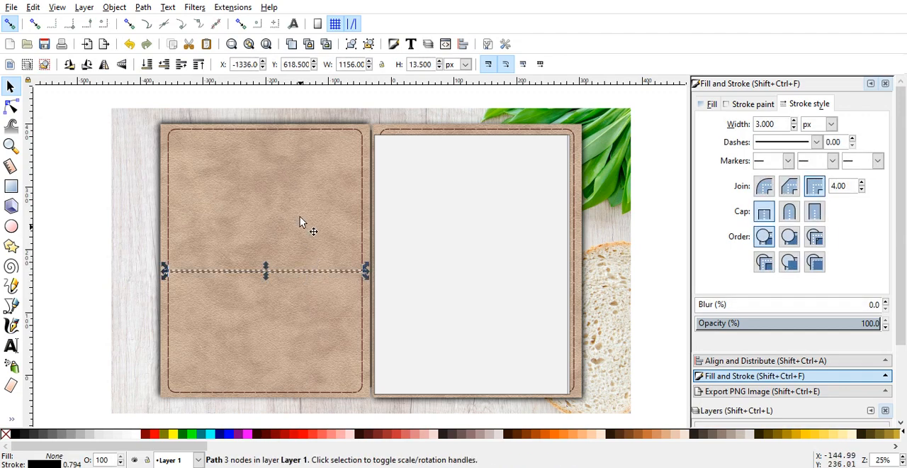
{"action": "left_click", "coordinate": [291, 44]}
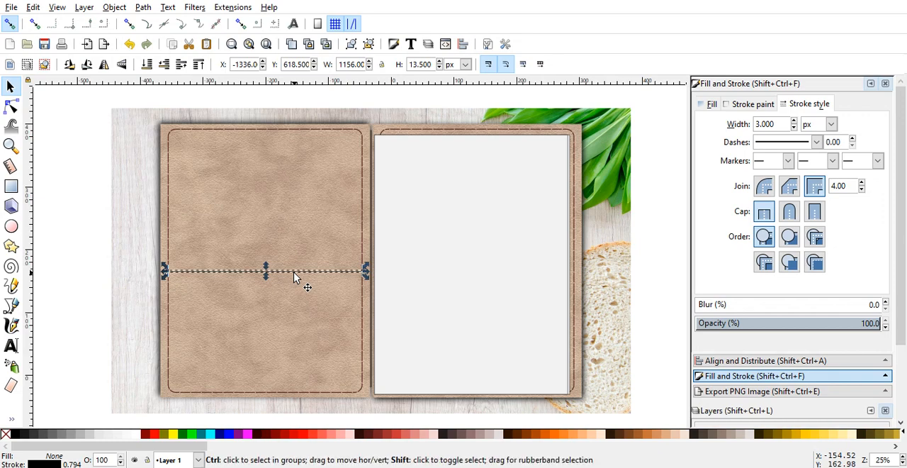
{"action": "left_click_drag", "start_coordinate": [293, 276], "coordinate": [293, 281]}
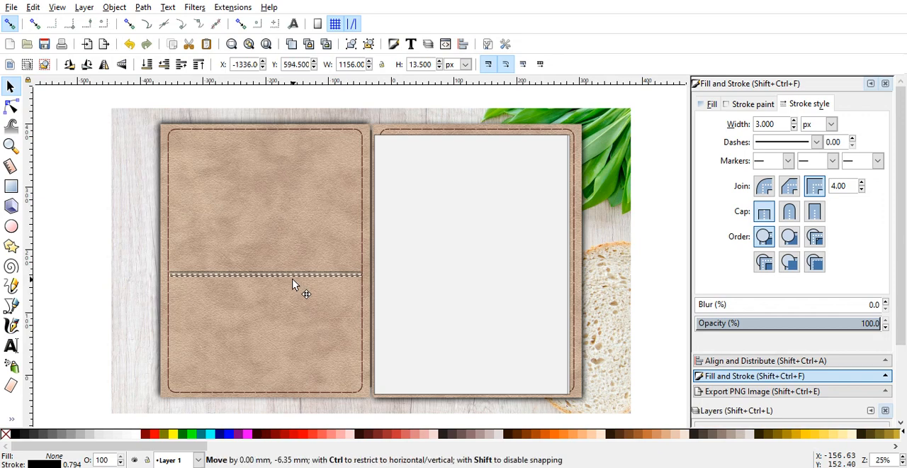
{"action": "left_click_drag", "start_coordinate": [293, 283], "coordinate": [295, 284]}
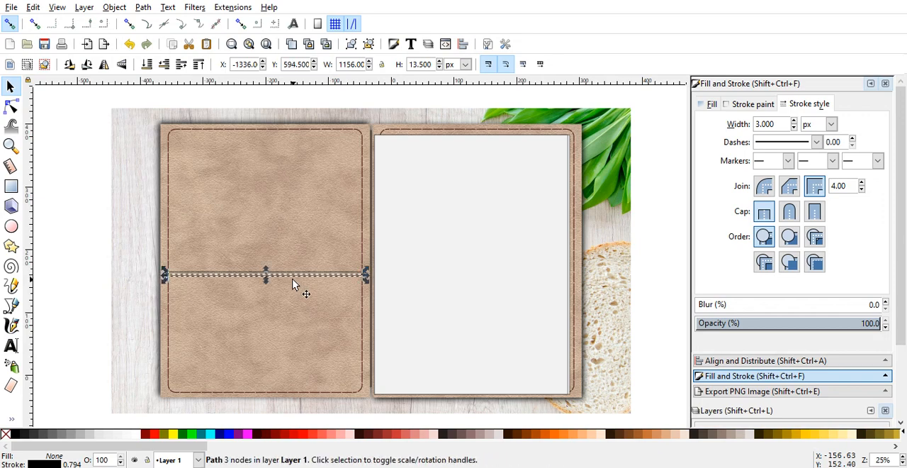
{"action": "left_click", "coordinate": [99, 287]}
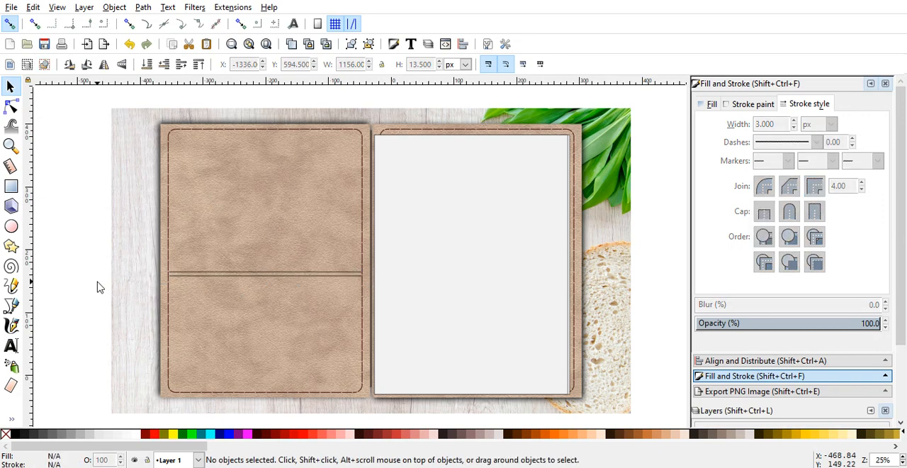
Step: Set the stroke width of the lower line across the left cover to 5 px
{"action": "left_click", "coordinate": [274, 274]}
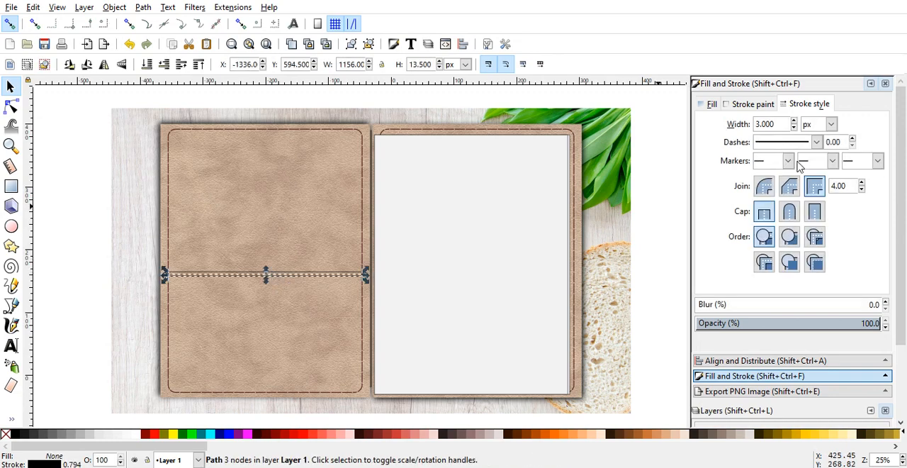
{"action": "left_click", "coordinate": [784, 124]}
{"action": "double_click", "coordinate": [783, 124]}
{"action": "type", "text": "5"}
{"action": "key", "text": "Return"}
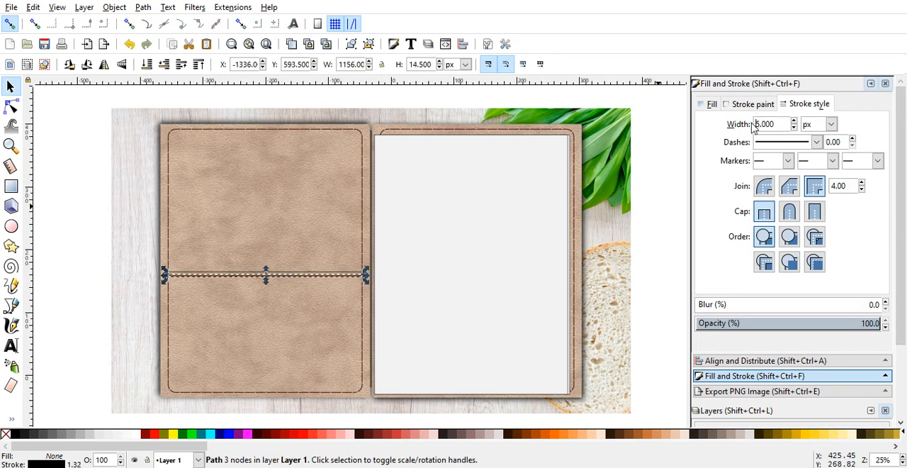
{"action": "left_click", "coordinate": [90, 244]}
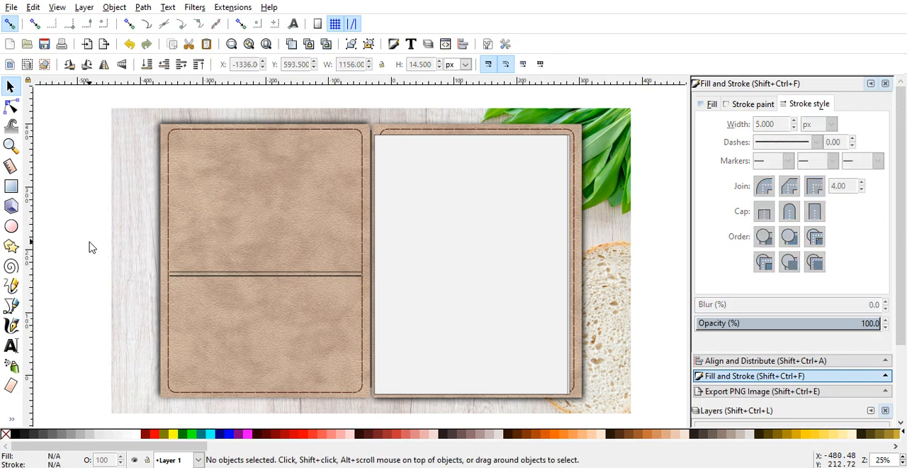
Step: Blur the lower line across the left cover by 2%
{"action": "left_click", "coordinate": [259, 275]}
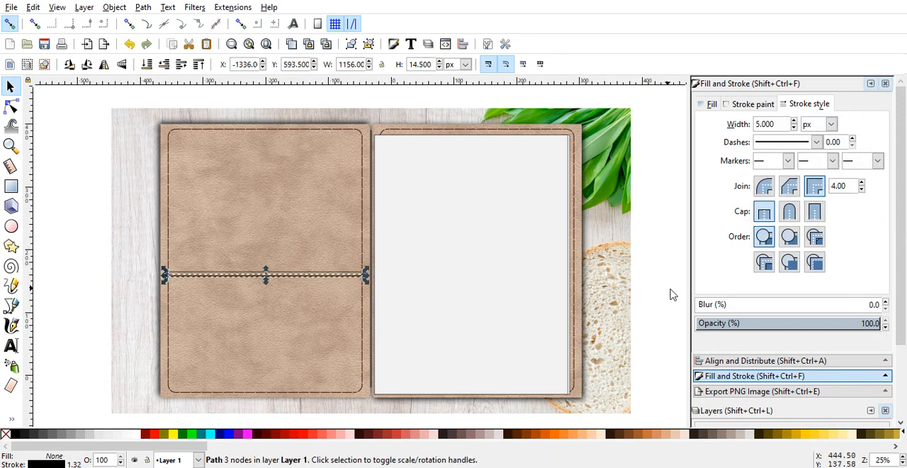
{"action": "left_click", "coordinate": [885, 302]}
{"action": "left_click", "coordinate": [885, 301]}
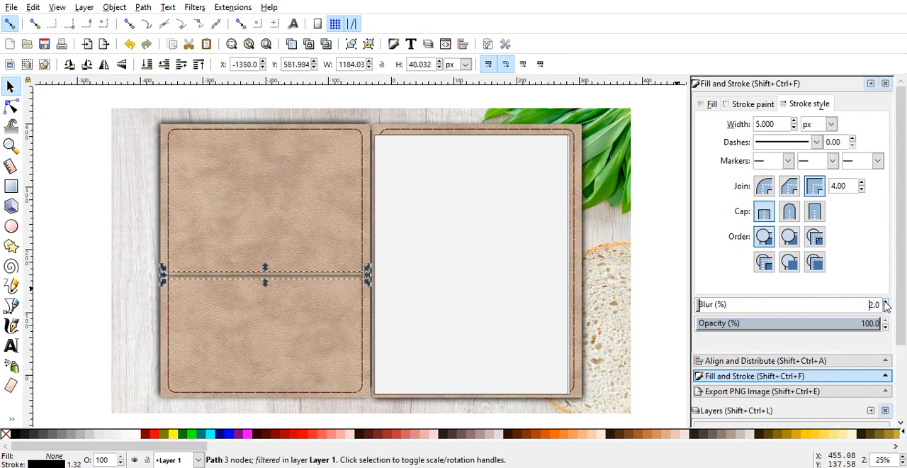
{"action": "left_click", "coordinate": [101, 333]}
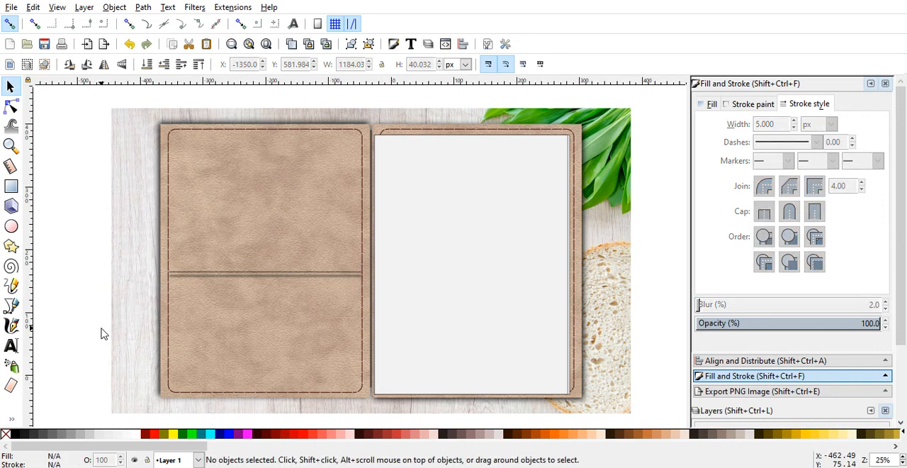
Step: Increase the stroke width of the sharp upper line across the left cover to 4.1 px
{"action": "left_click", "coordinate": [286, 272]}
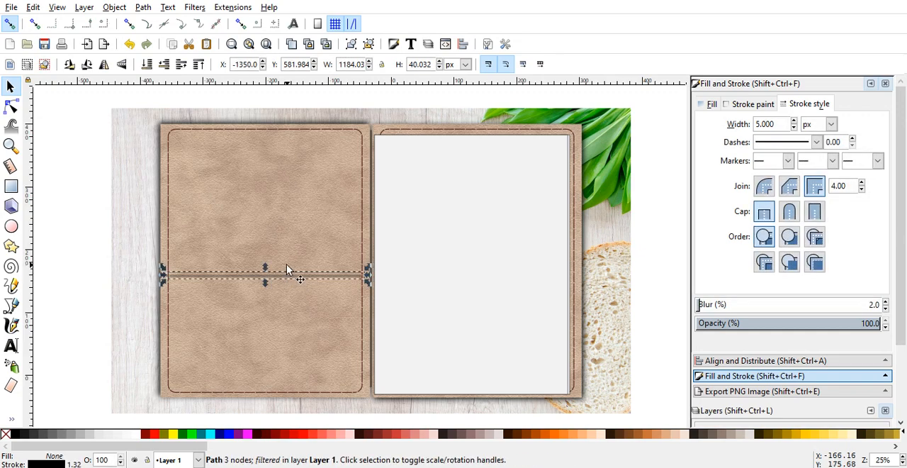
{"action": "left_click", "coordinate": [287, 265], "text": "alt"}
{"action": "left_click", "coordinate": [286, 270], "text": "alt"}
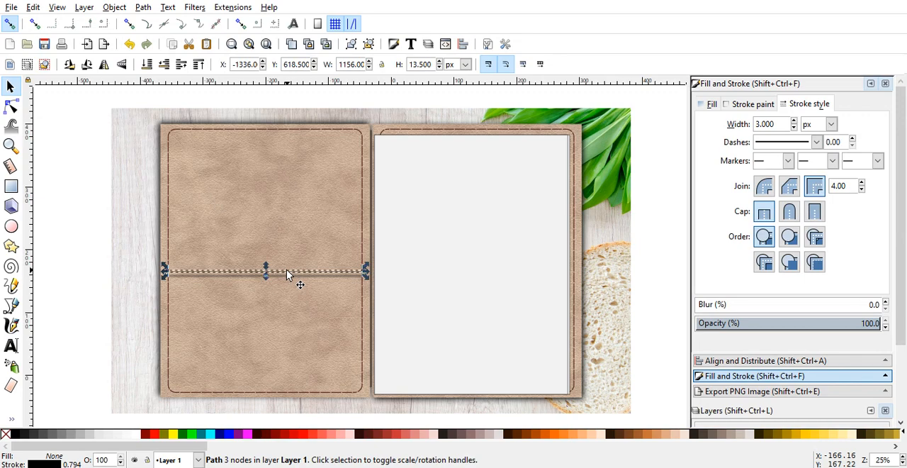
{"action": "left_click", "coordinate": [794, 120]}
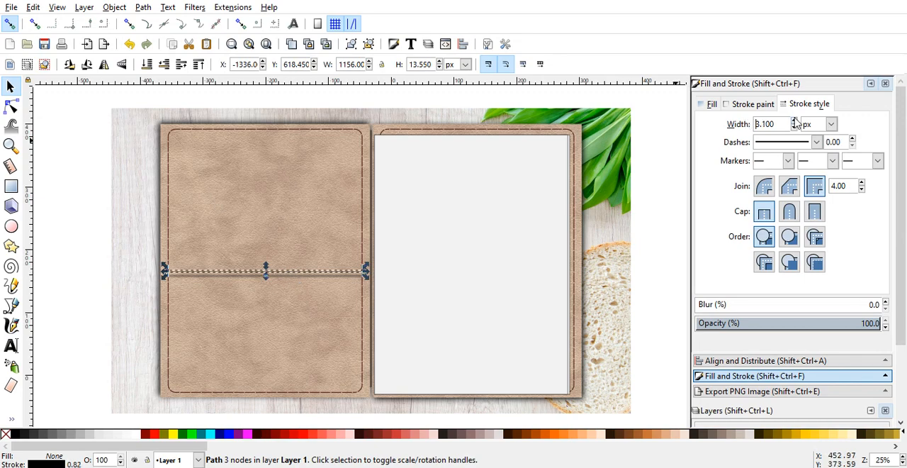
{"action": "left_click", "coordinate": [795, 120]}
{"action": "left_click", "coordinate": [794, 121]}
{"action": "left_click", "coordinate": [794, 121]}
{"action": "left_click", "coordinate": [794, 121]}
{"action": "left_click", "coordinate": [794, 121]}
{"action": "left_click", "coordinate": [794, 120]}
{"action": "left_click", "coordinate": [795, 121]}
{"action": "left_click", "coordinate": [795, 121]}
{"action": "left_click", "coordinate": [795, 120]}
{"action": "left_click", "coordinate": [794, 120]}
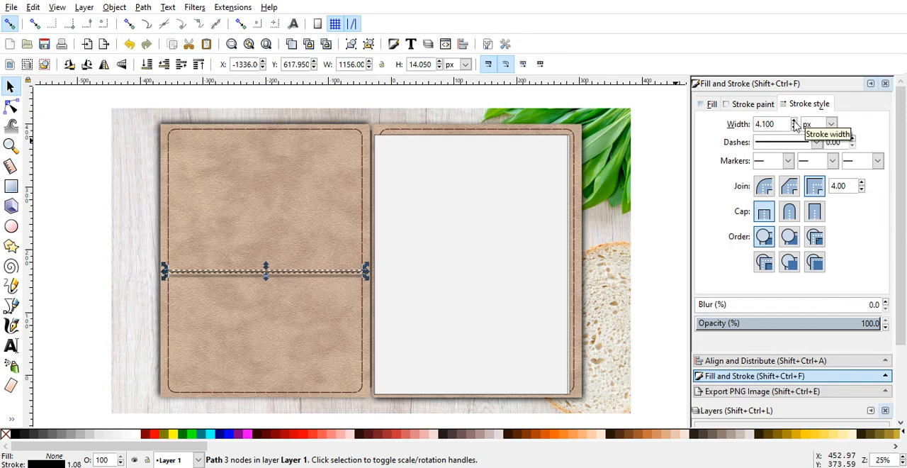
{"action": "left_click", "coordinate": [646, 182]}
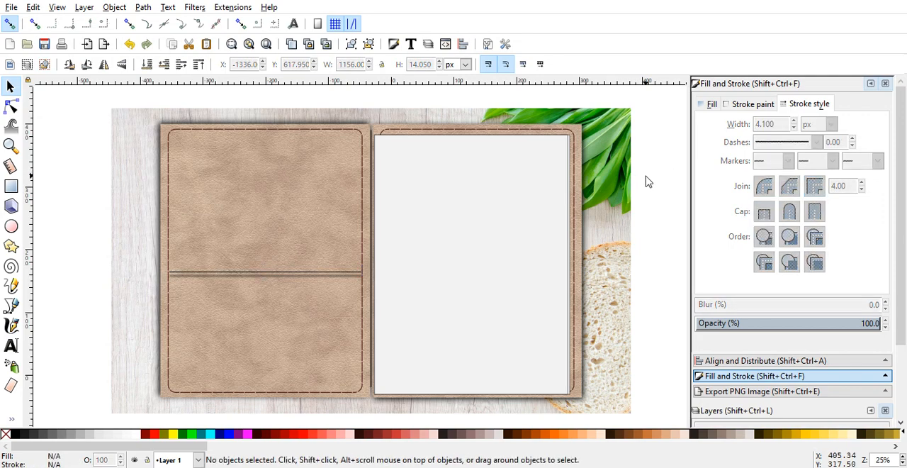
Step: Move the blurred line straight up by about 16 px so it sits against the sharp line as its shadow
{"action": "left_click", "coordinate": [240, 279]}
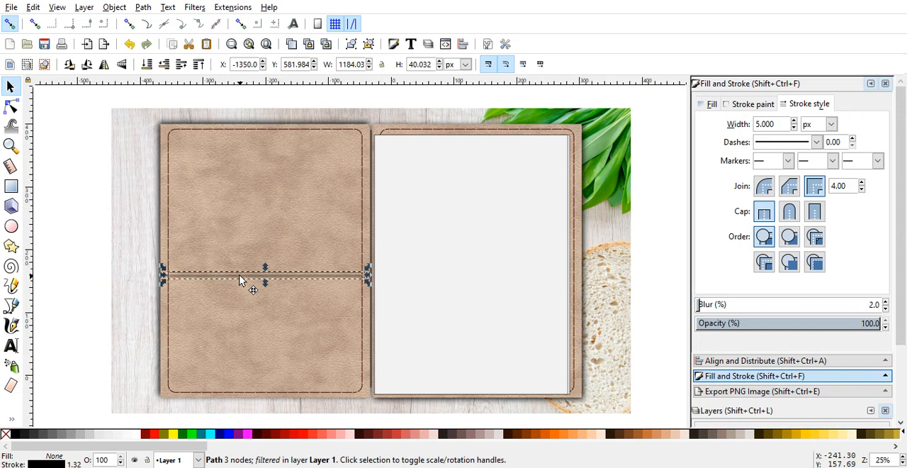
{"action": "left_click_drag", "start_coordinate": [240, 281], "coordinate": [240, 276]}
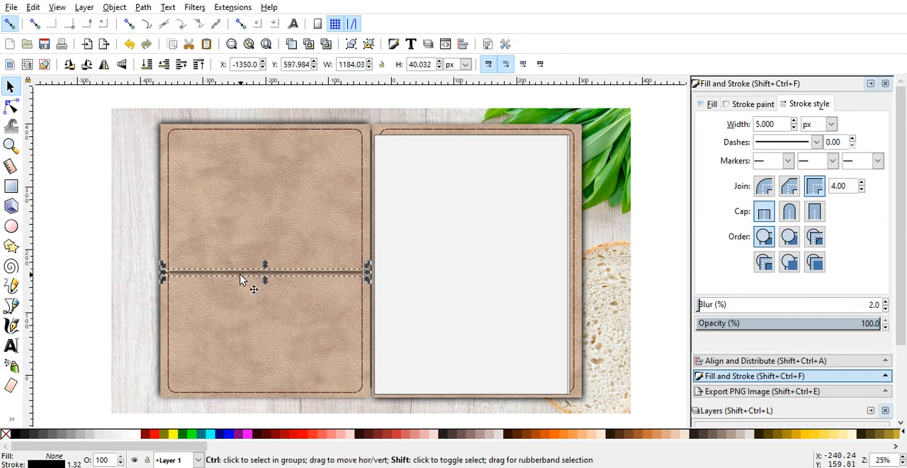
{"action": "left_click_drag", "start_coordinate": [240, 274], "coordinate": [239, 282]}
{"action": "left_click", "coordinate": [86, 289]}
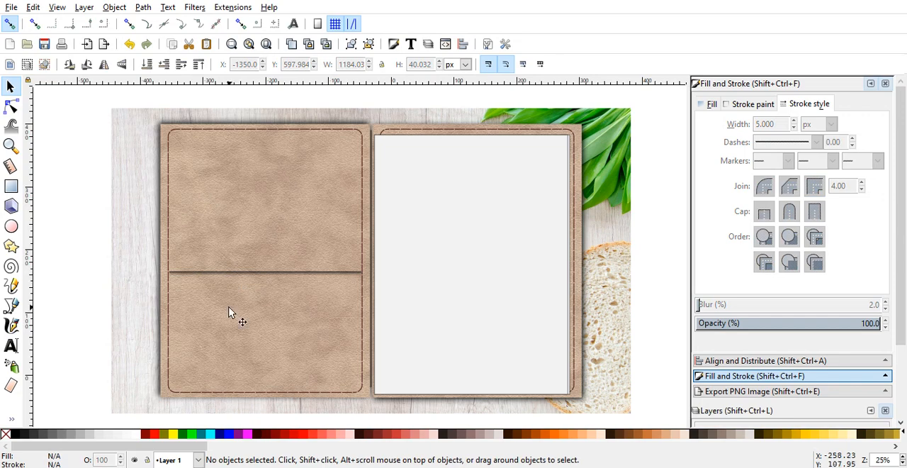
Step: Stretch the blurred shadow line slightly downward to about 46 px high
{"action": "left_click", "coordinate": [265, 274]}
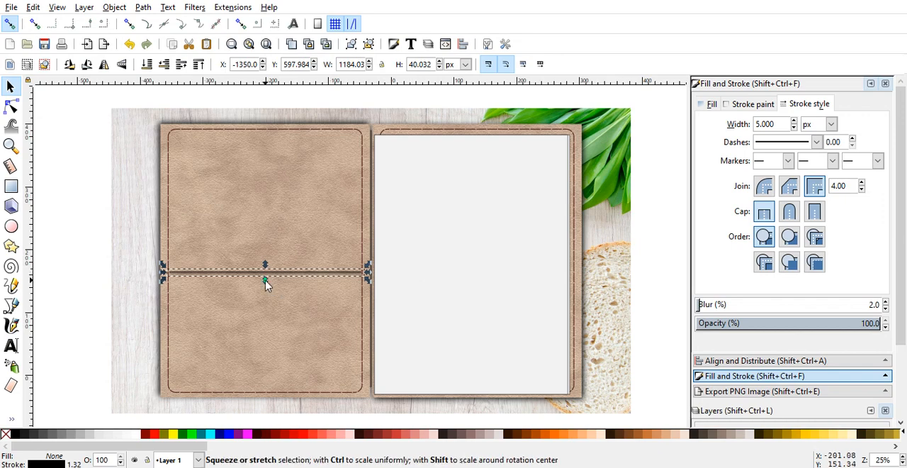
{"action": "left_click_drag", "start_coordinate": [265, 282], "coordinate": [263, 283]}
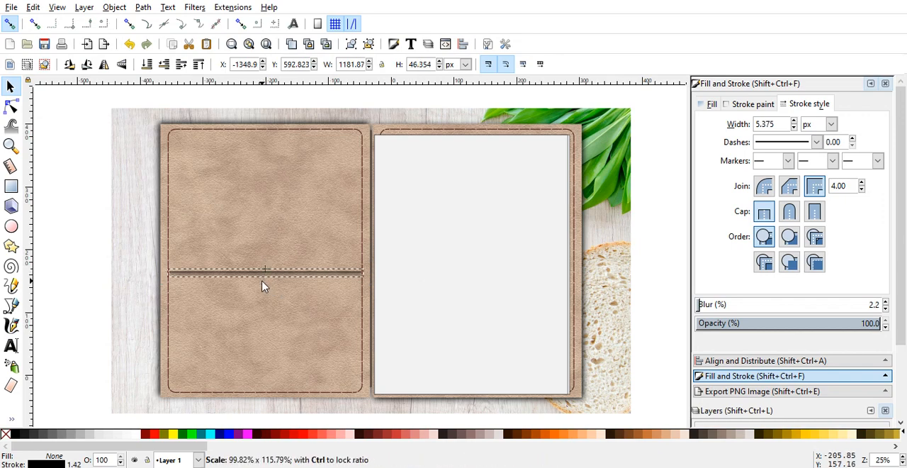
{"action": "left_click", "coordinate": [81, 298]}
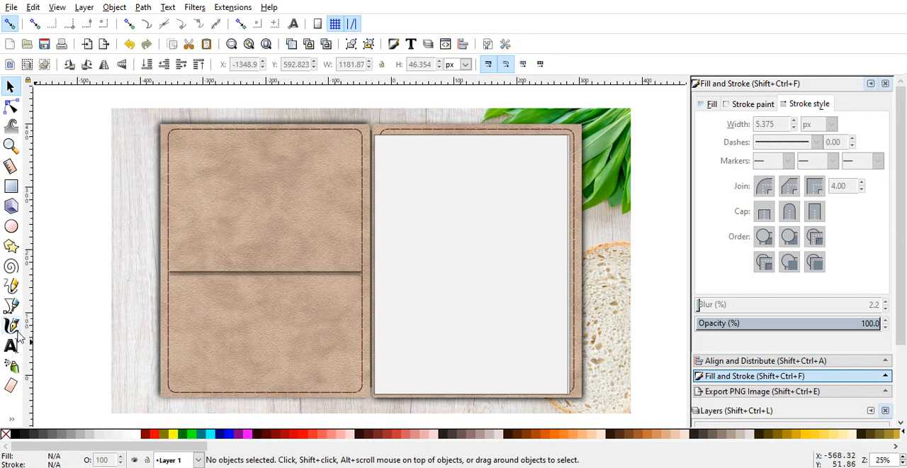
Step: Draw a straight horizontal line about 1132 px long across the left cover, just below the shadowed pocket edge
{"action": "left_click", "coordinate": [11, 306]}
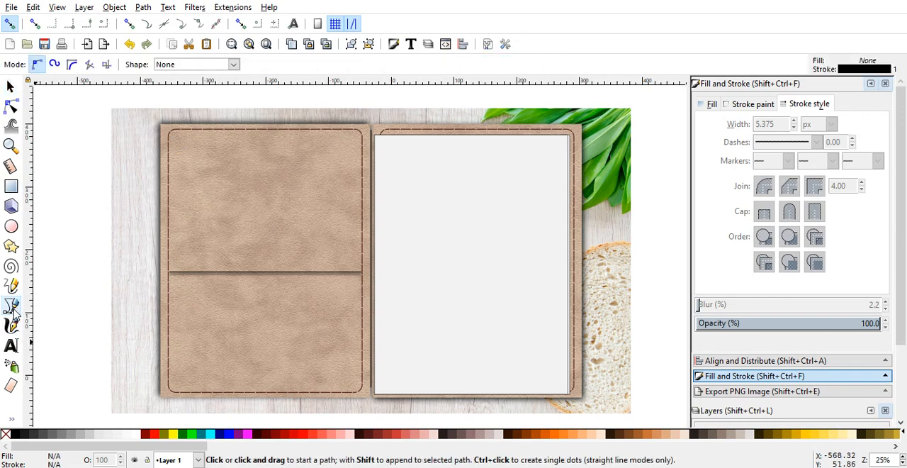
{"action": "left_click", "coordinate": [172, 279]}
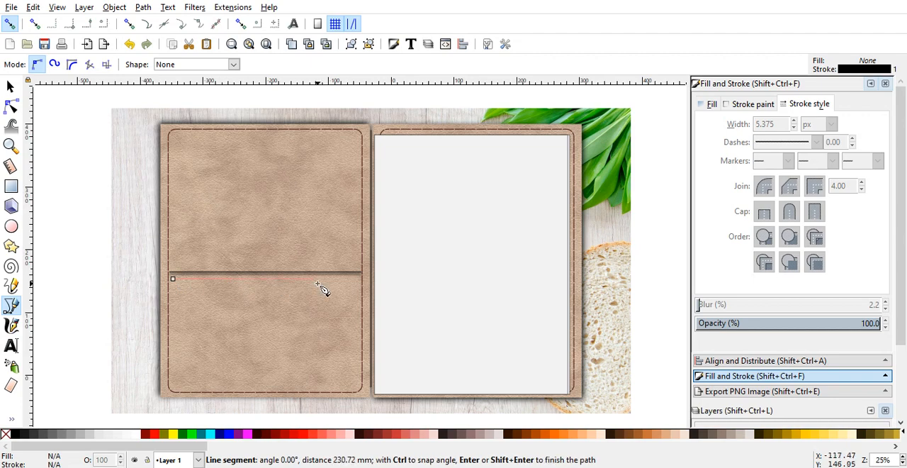
{"action": "left_click", "coordinate": [361, 284]}
{"action": "key", "text": "Return"}
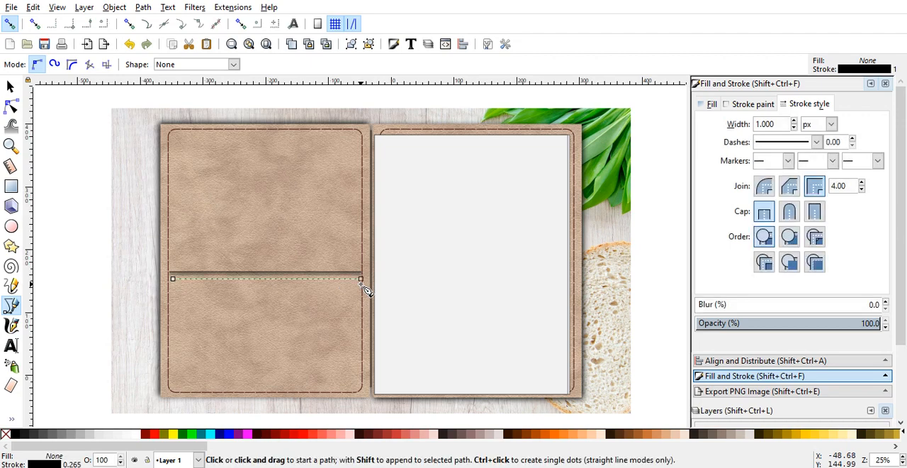
{"action": "left_click", "coordinate": [9, 86]}
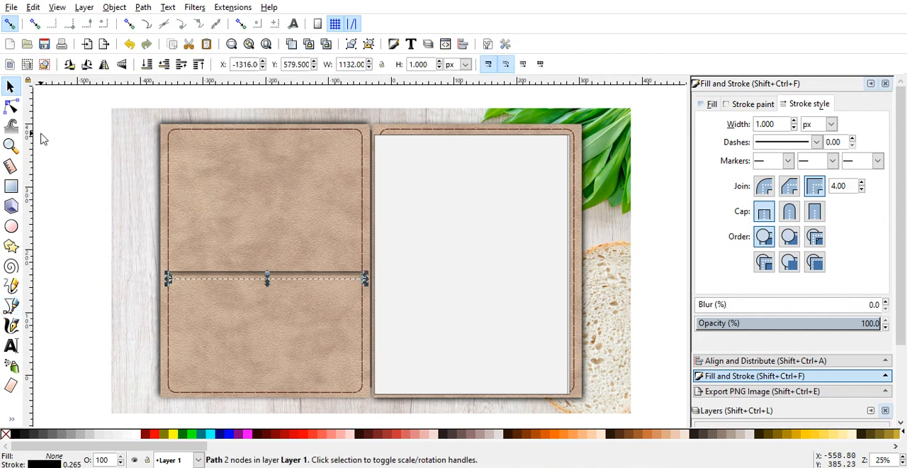
{"action": "left_click", "coordinate": [41, 138]}
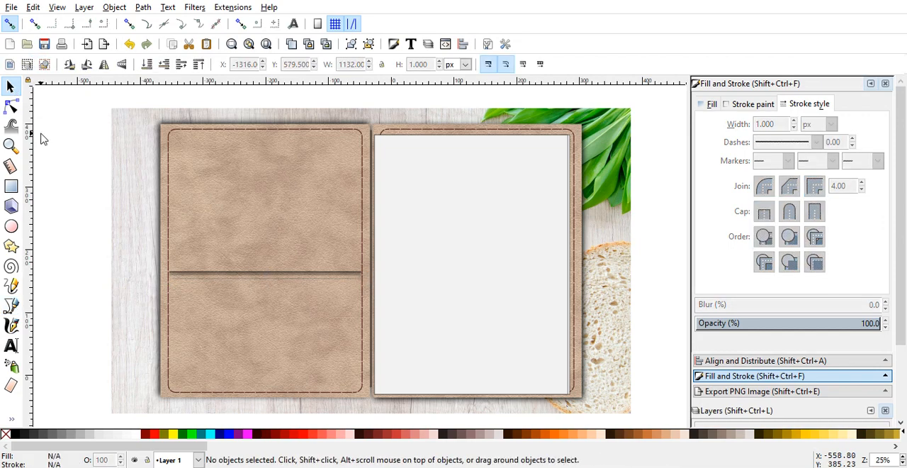
Step: Set the stroke width of the new line below the pocket edge to 8 px
{"action": "left_click", "coordinate": [257, 278]}
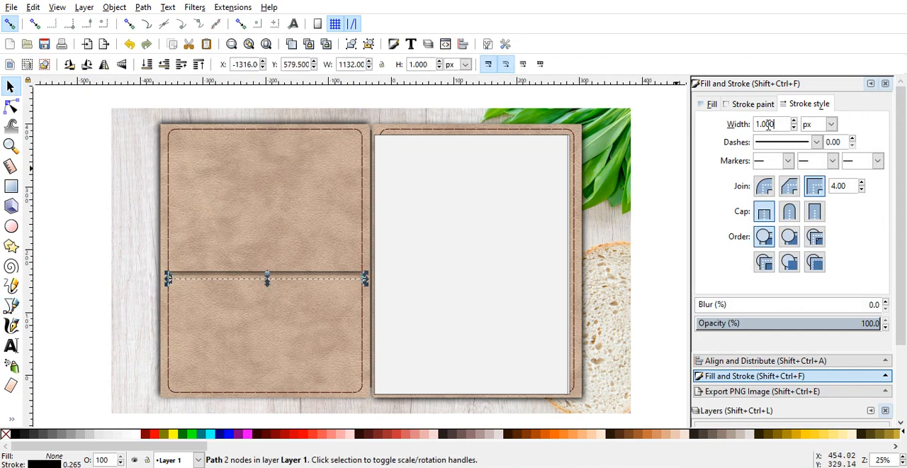
{"action": "left_click_drag", "start_coordinate": [775, 124], "coordinate": [756, 125]}
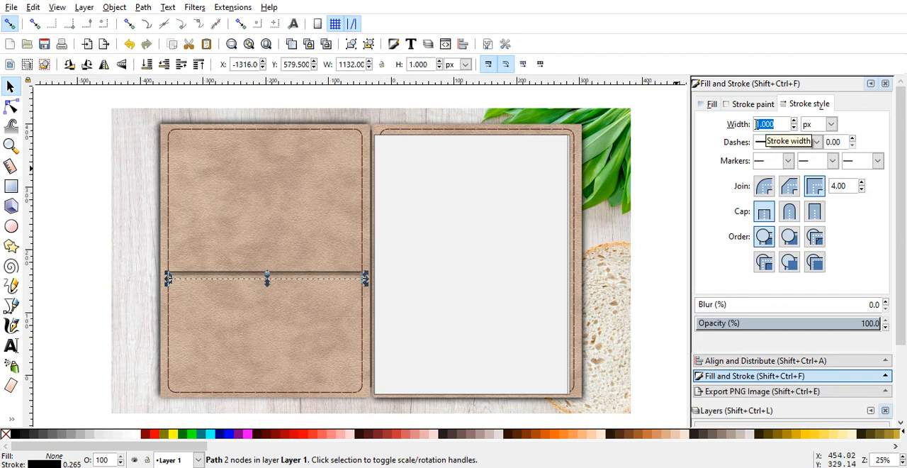
{"action": "type", "text": "8"}
{"action": "key", "text": "Return"}
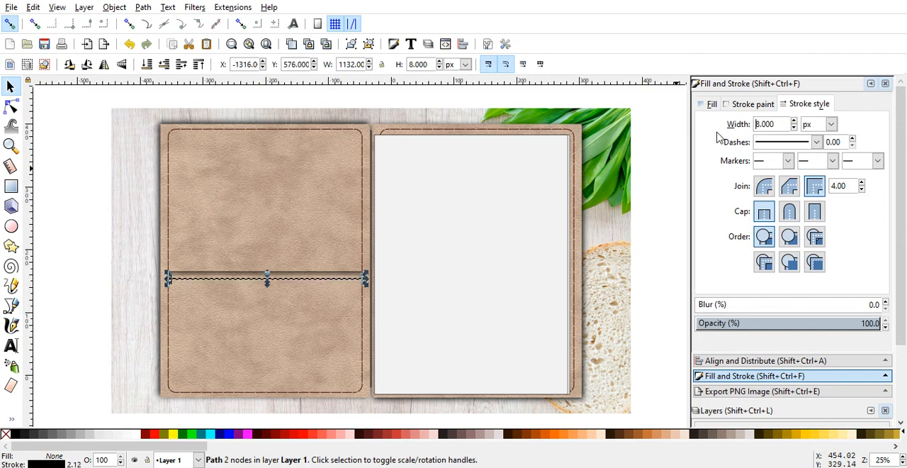
{"action": "left_click", "coordinate": [98, 205]}
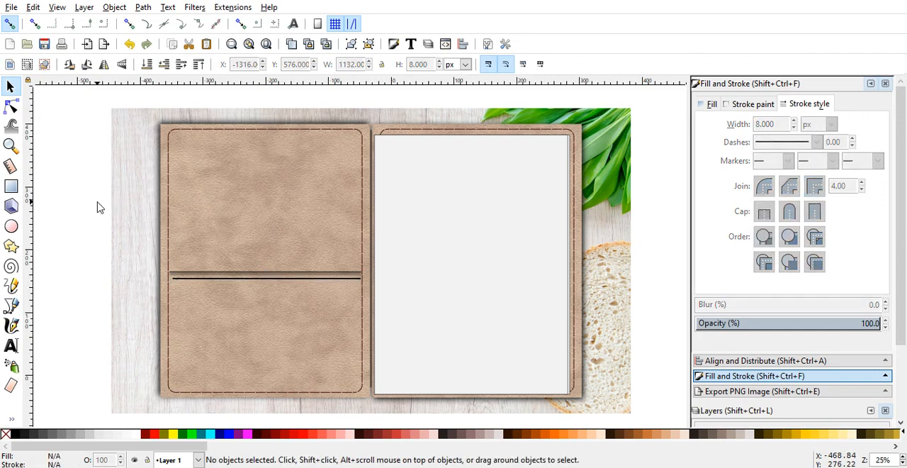
Step: Give the line below the pocket edge a long-dash, short-gap pattern with a pattern offset of 10
{"action": "left_click", "coordinate": [216, 278]}
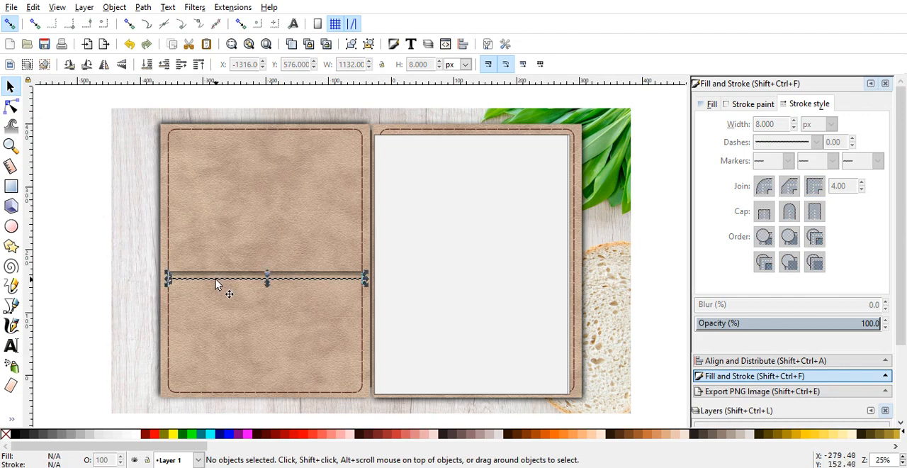
{"action": "left_click", "coordinate": [816, 142]}
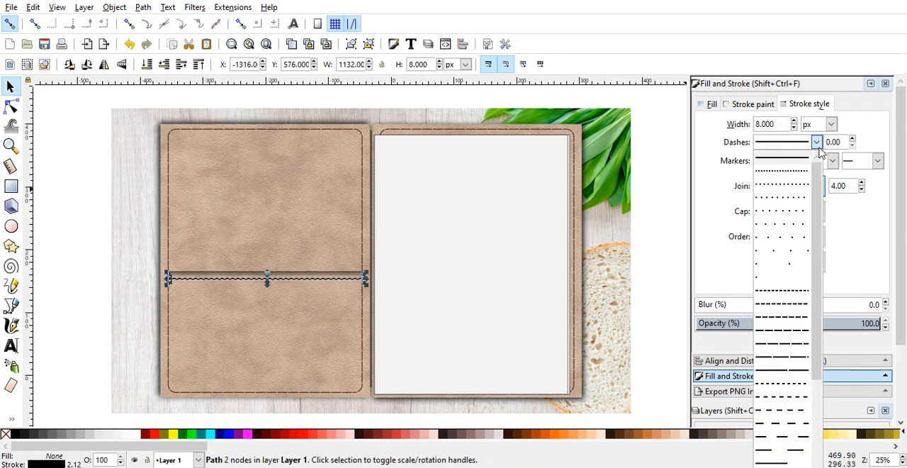
{"action": "left_click", "coordinate": [793, 345]}
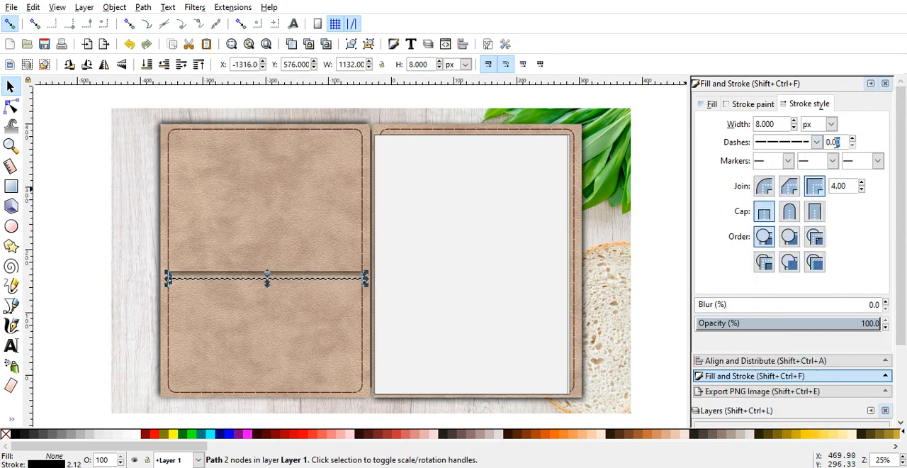
{"action": "left_click_drag", "start_coordinate": [837, 143], "coordinate": [825, 143]}
{"action": "type", "text": "10"}
{"action": "key", "text": "Return"}
{"action": "left_click", "coordinate": [61, 234]}
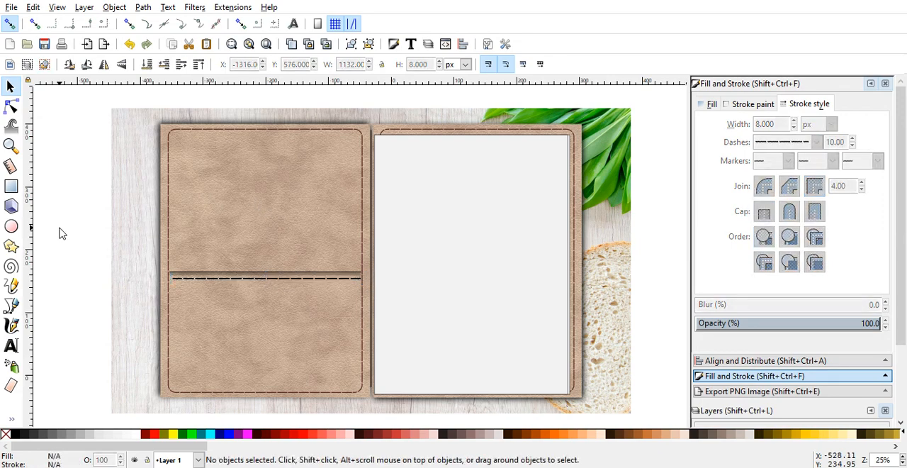
Step: Colour the dashed line's stroke dark reddish brown with the RGBA value 562121ff
{"action": "left_click", "coordinate": [314, 282]}
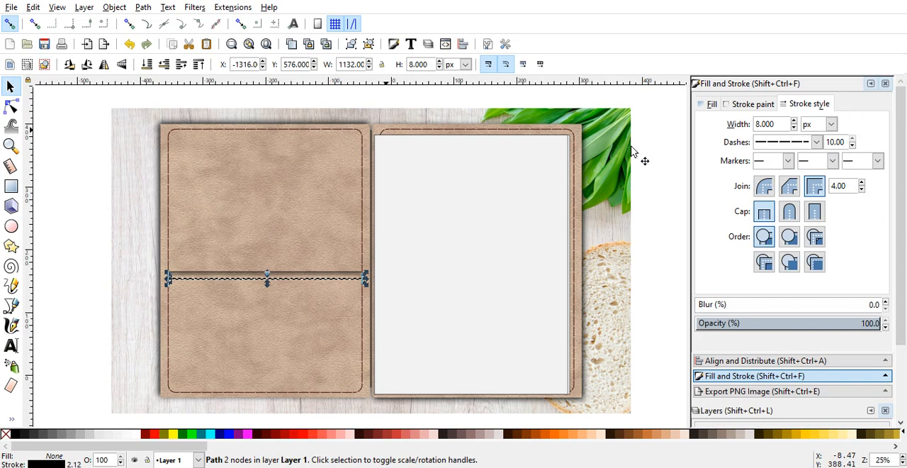
{"action": "left_click", "coordinate": [758, 104]}
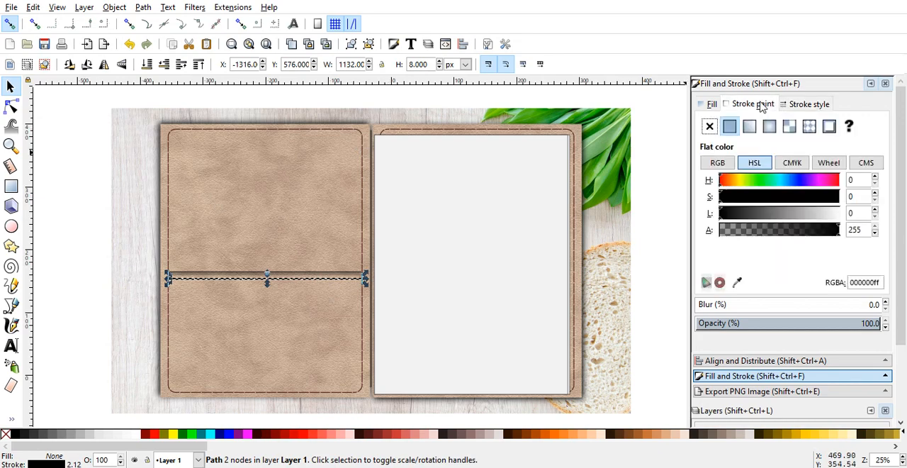
{"action": "triple_click", "coordinate": [857, 282]}
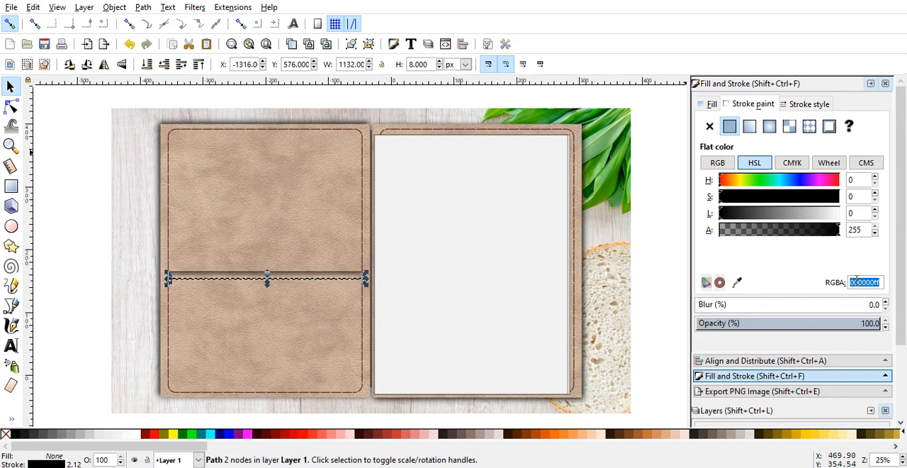
{"action": "type", "text": "562"}
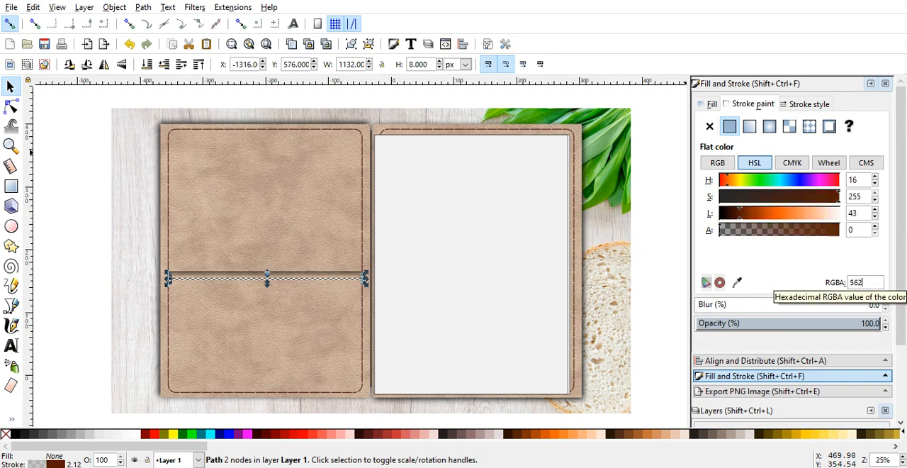
{"action": "type", "text": "12"}
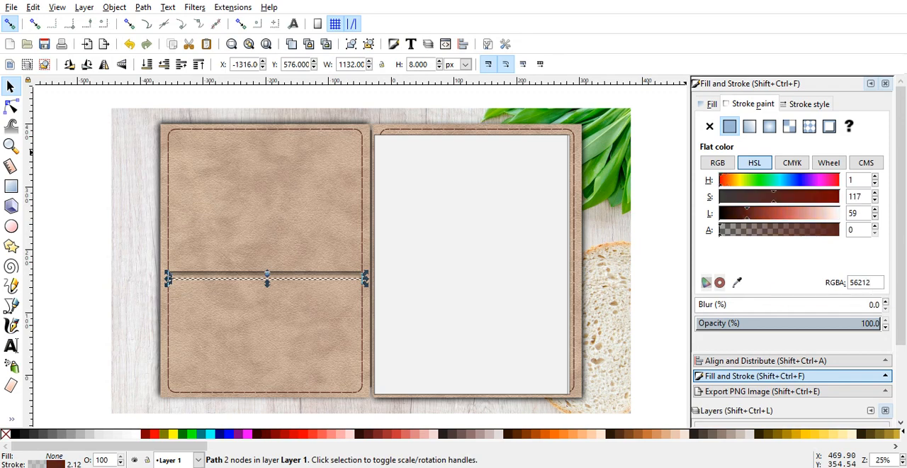
{"action": "type", "text": "1ff"}
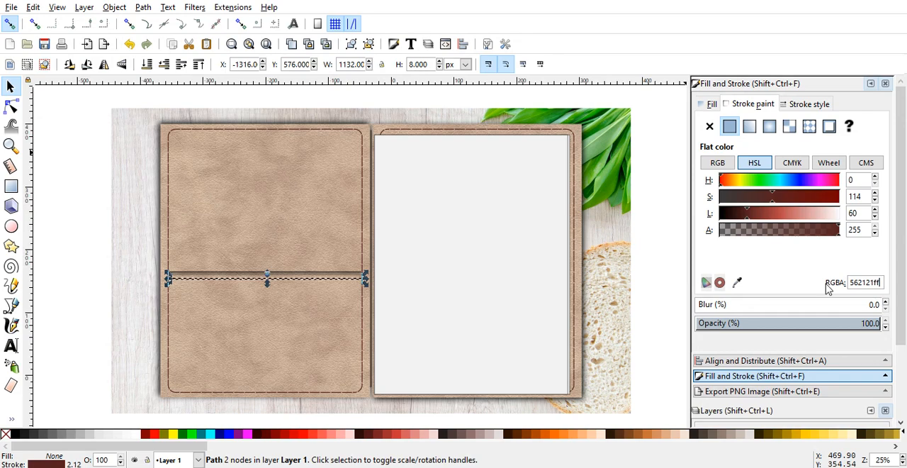
{"action": "left_click", "coordinate": [99, 253]}
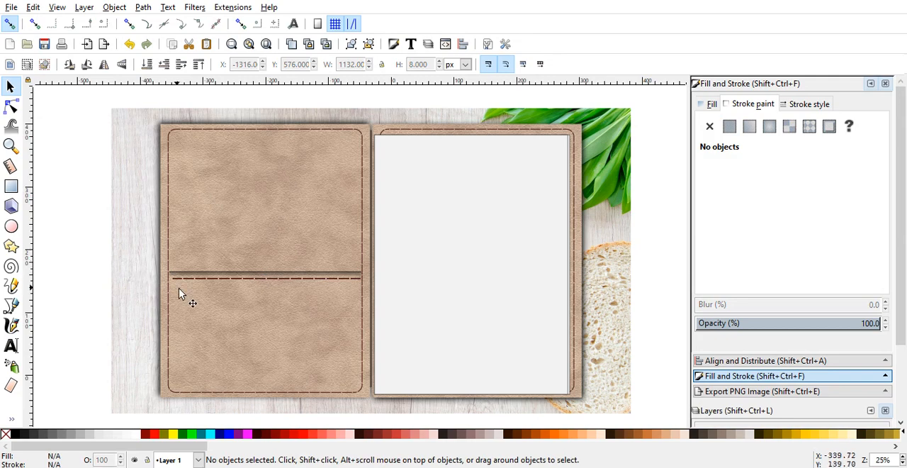
Step: Centre the dashed stitch line on the vertical axis relative to the blurred shadow line above it
{"action": "left_click", "coordinate": [199, 278]}
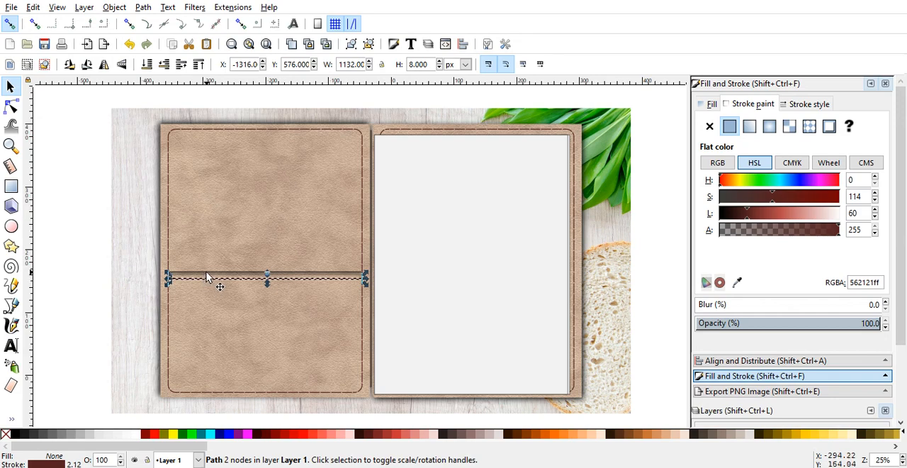
{"action": "left_click", "coordinate": [207, 272], "text": "shift"}
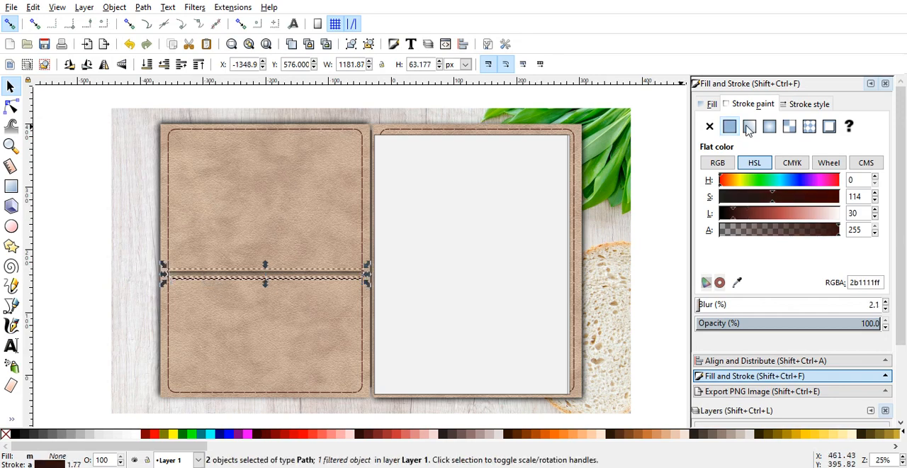
{"action": "left_click", "coordinate": [779, 360]}
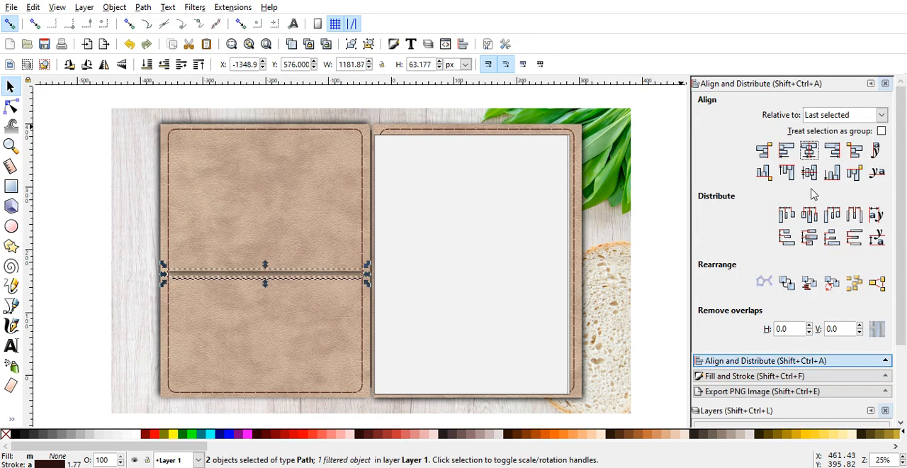
{"action": "left_click", "coordinate": [808, 147]}
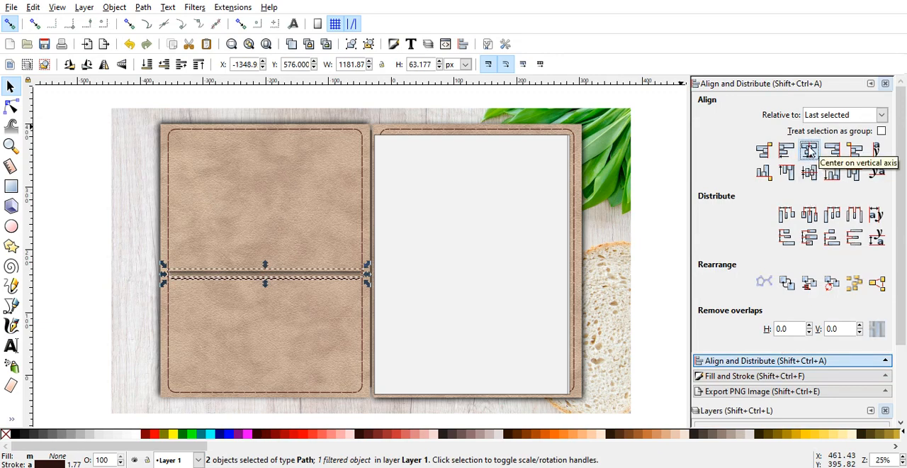
{"action": "left_click", "coordinate": [82, 281]}
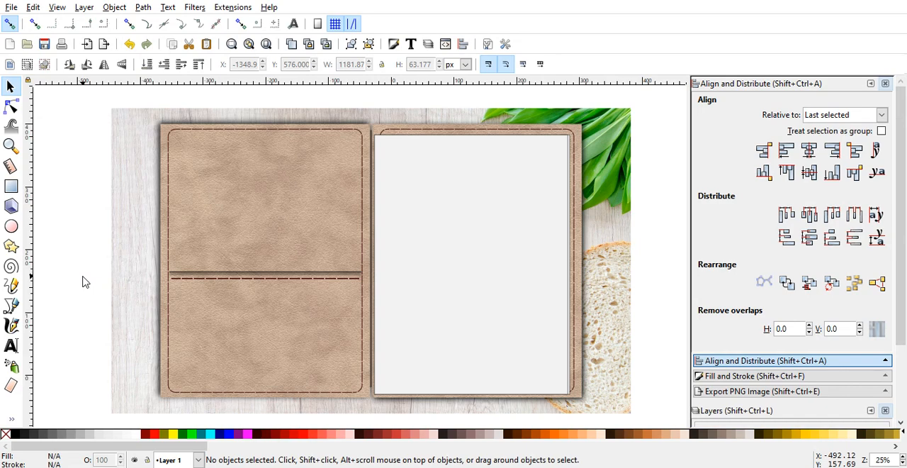
{"action": "left_click", "coordinate": [230, 278]}
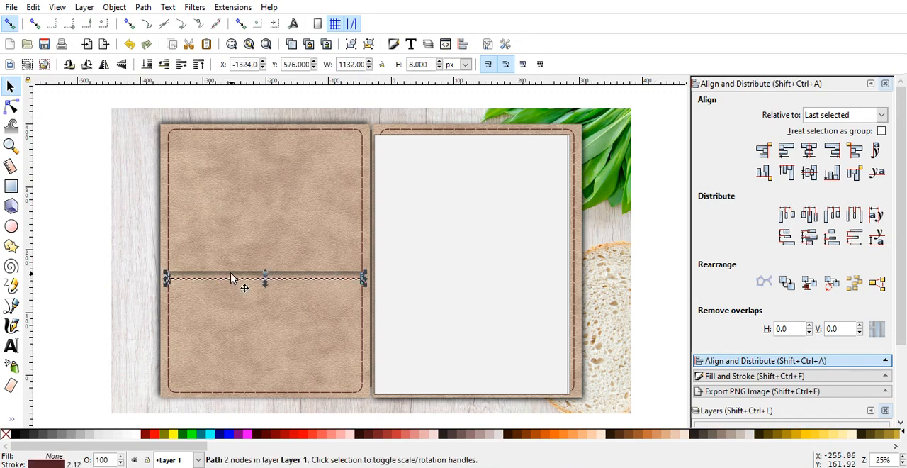
{"action": "left_click", "coordinate": [241, 281]}
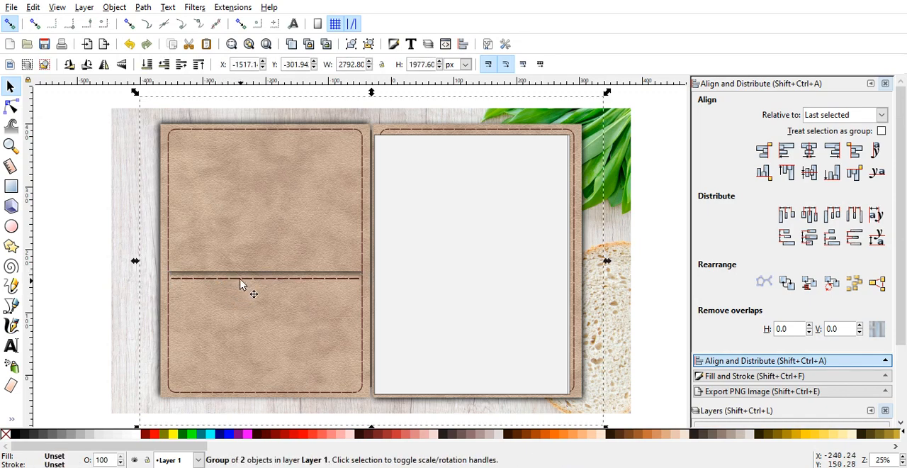
{"action": "left_click", "coordinate": [240, 286]}
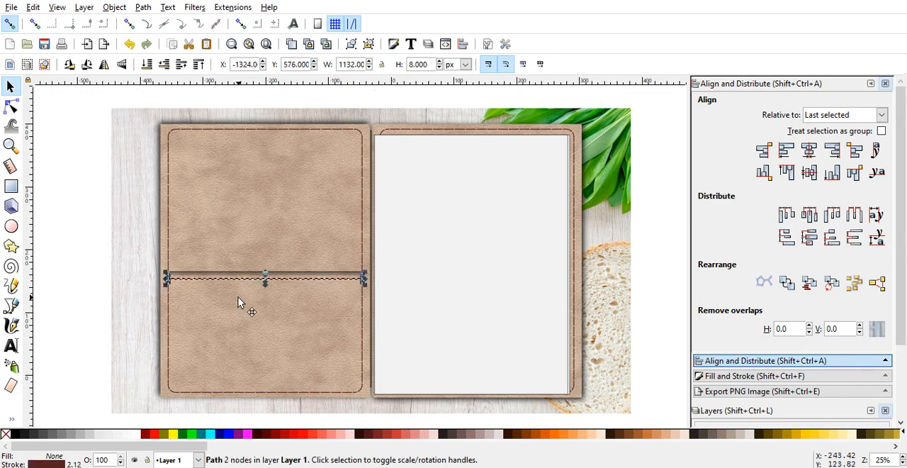
{"action": "left_click", "coordinate": [238, 302]}
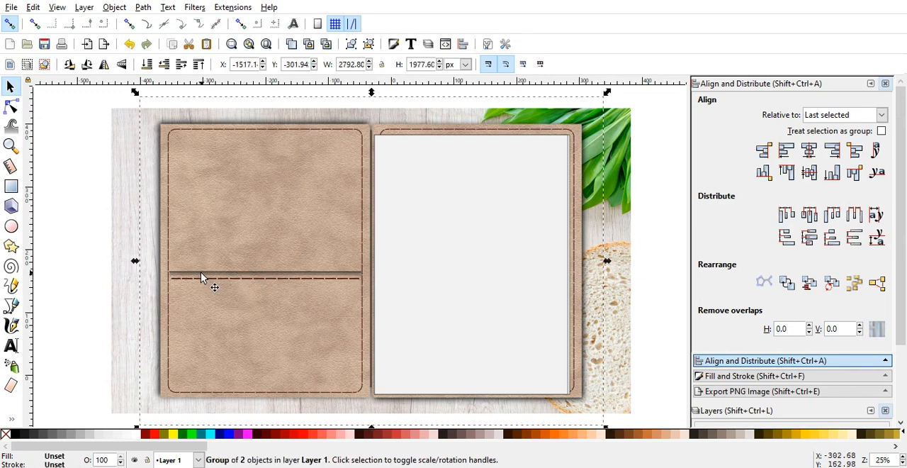
Step: Duplicate the blurred shadow line in place twice to deepen the shadow along the pocket edge
{"action": "key", "text": "plus"}
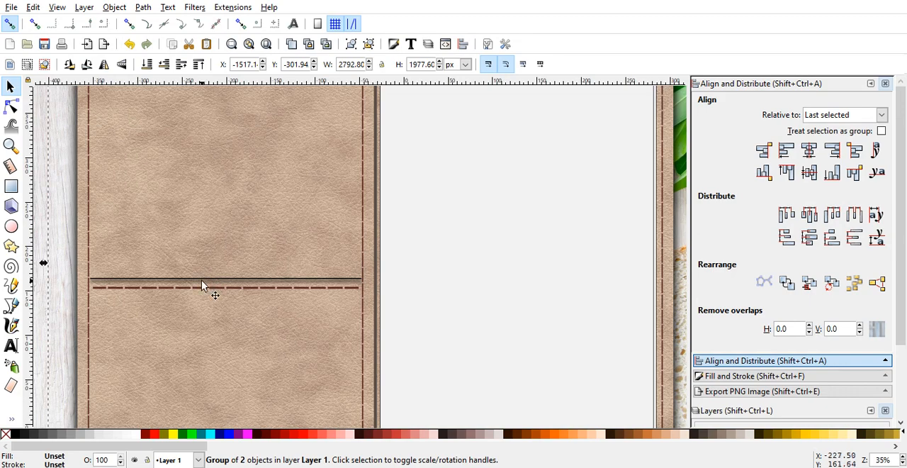
{"action": "left_click", "coordinate": [201, 280]}
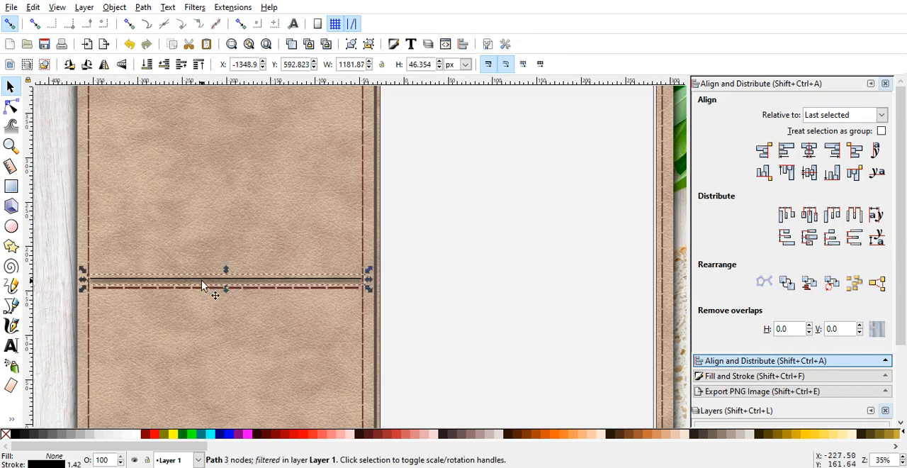
{"action": "left_click", "coordinate": [290, 45]}
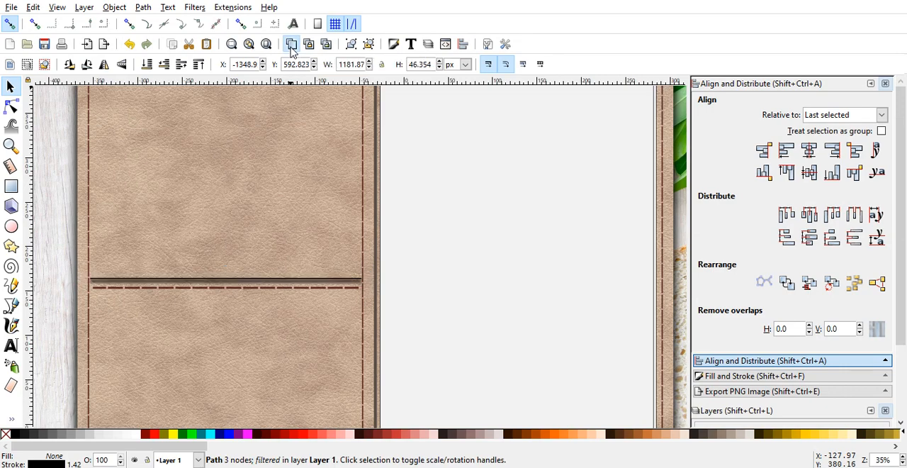
{"action": "left_click", "coordinate": [465, 250]}
{"action": "key", "text": "minus"}
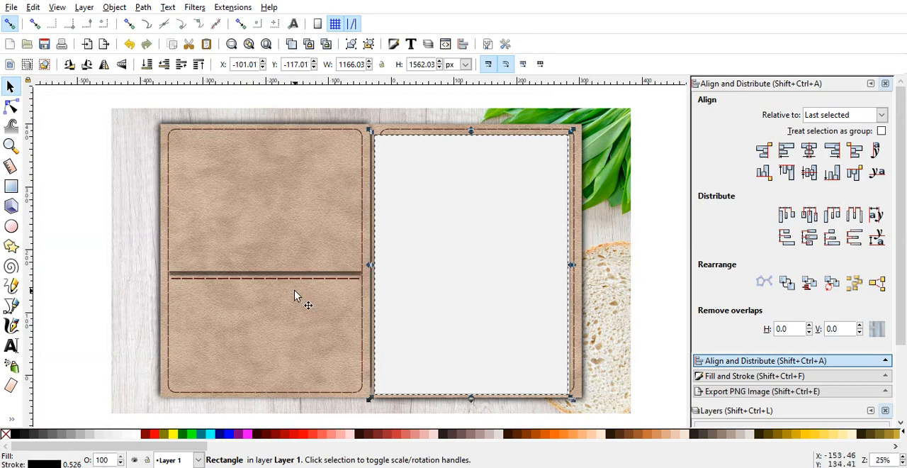
{"action": "key", "text": "plus"}
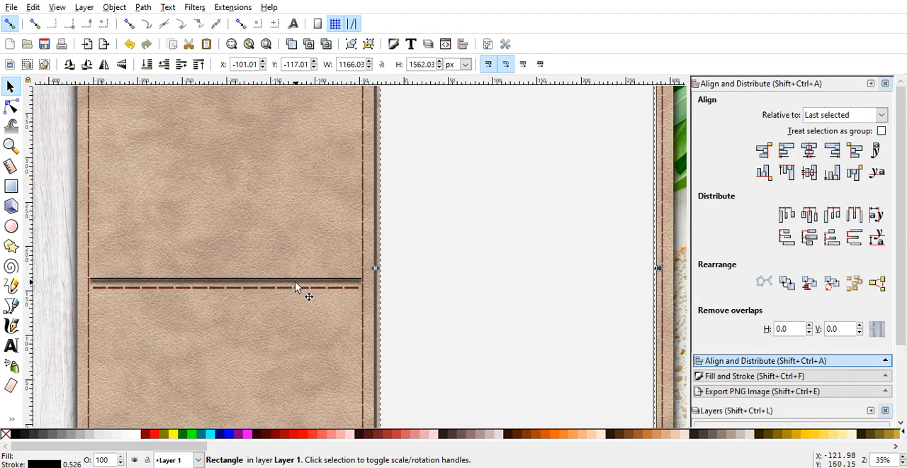
{"action": "left_click", "coordinate": [297, 287]}
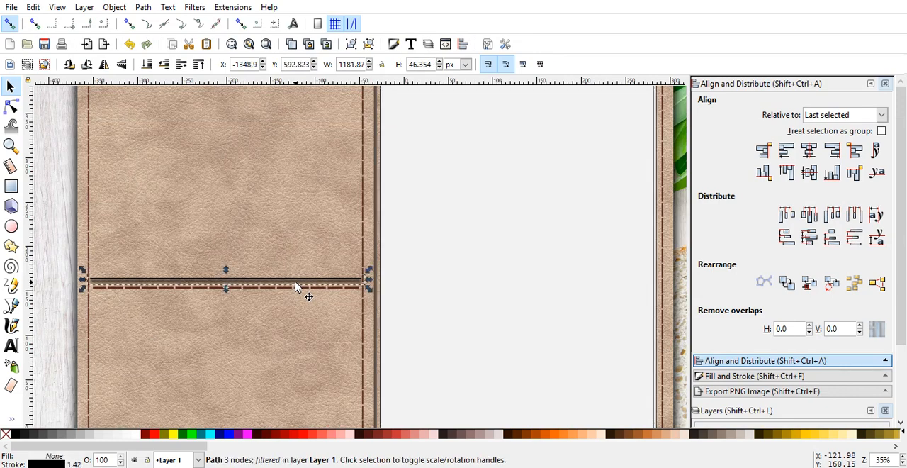
{"action": "left_click", "coordinate": [291, 48]}
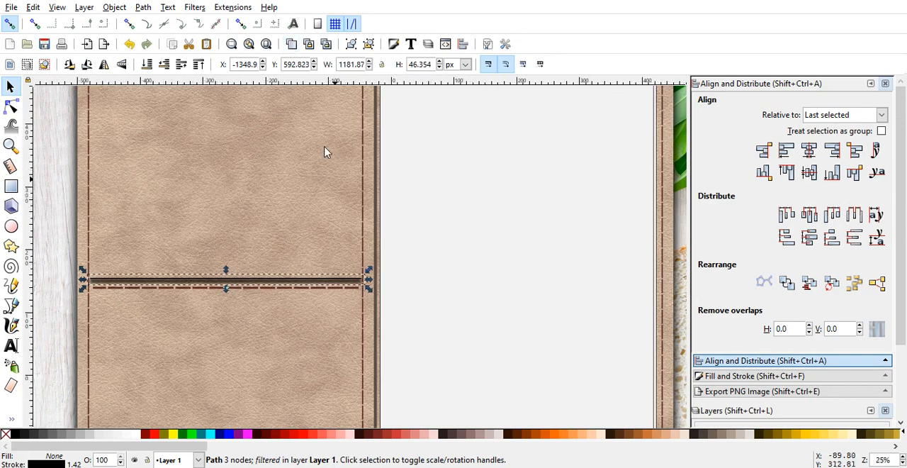
{"action": "key", "text": "5"}
{"action": "left_click", "coordinate": [78, 211]}
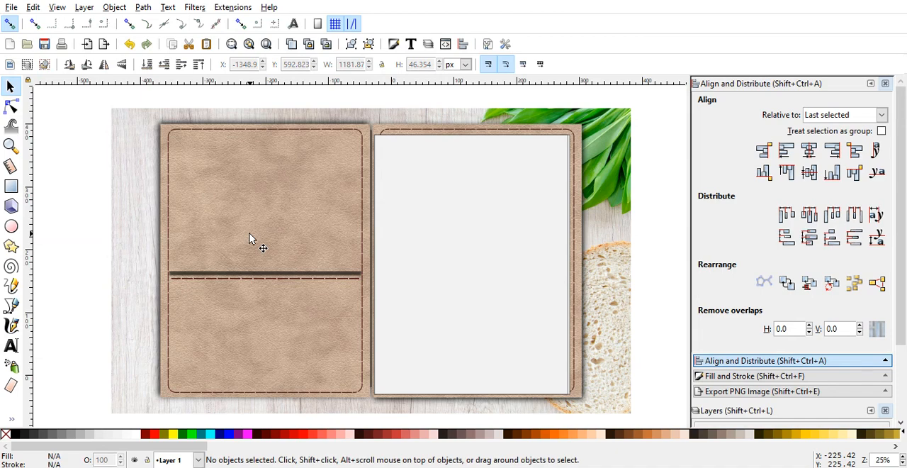
{"action": "key", "text": "minus"}
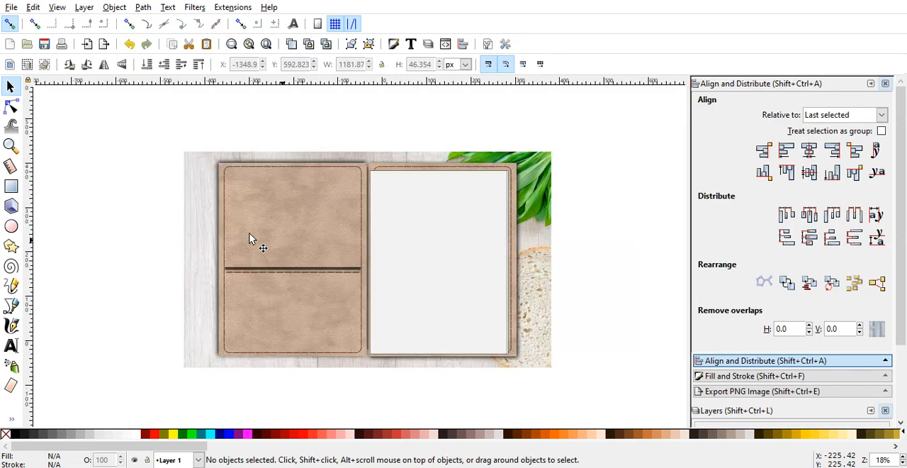
{"action": "key", "text": "plus"}
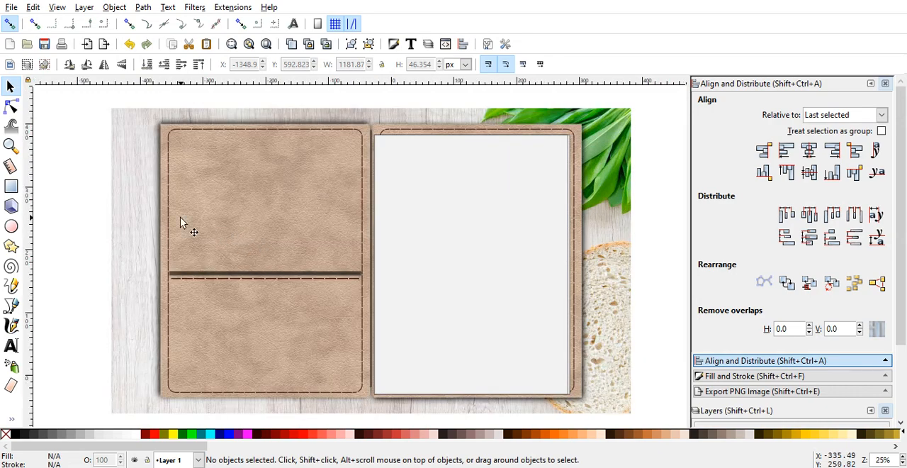
{"action": "key", "text": "minus"}
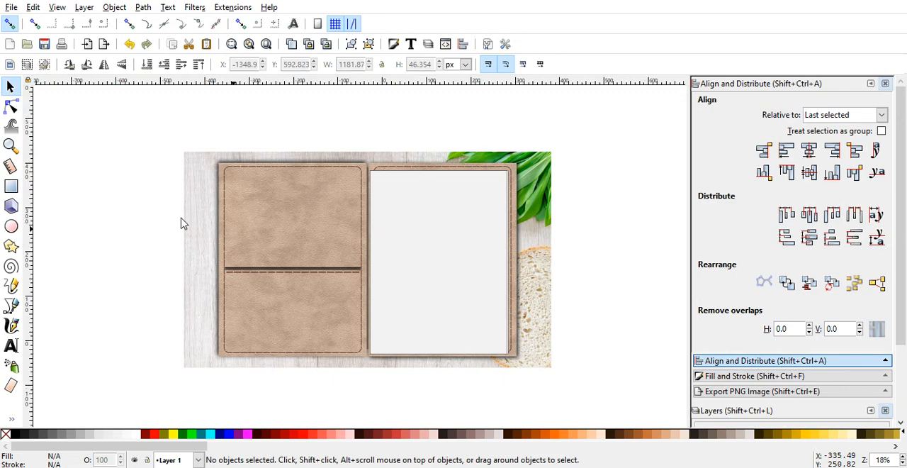
{"action": "key", "text": "plus"}
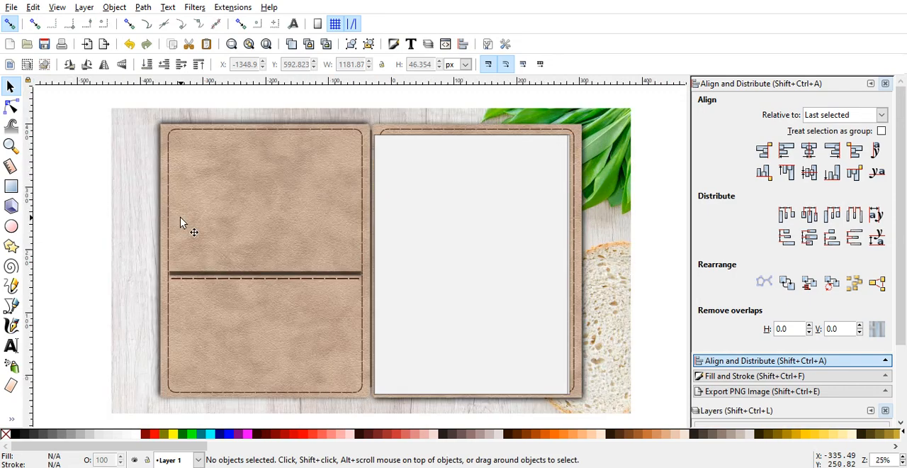
Step: Draw a wide rectangle about 265 by 47 mm overlapping the left cover's outer edge and fill it with tan #DECD87
{"action": "left_click", "coordinate": [11, 189]}
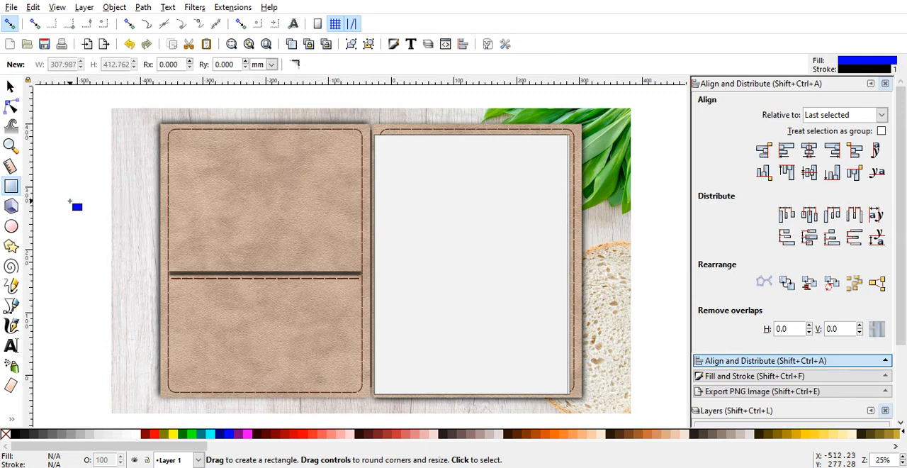
{"action": "left_click_drag", "start_coordinate": [69, 202], "coordinate": [236, 229]}
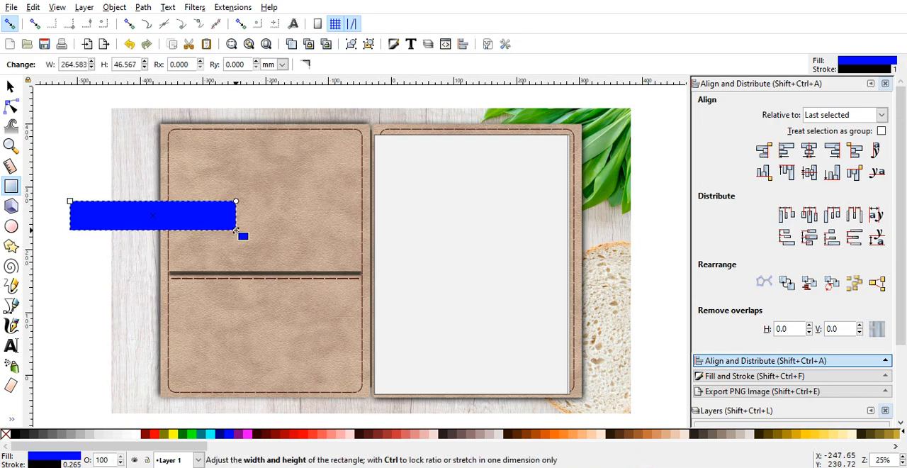
{"action": "left_click", "coordinate": [12, 86]}
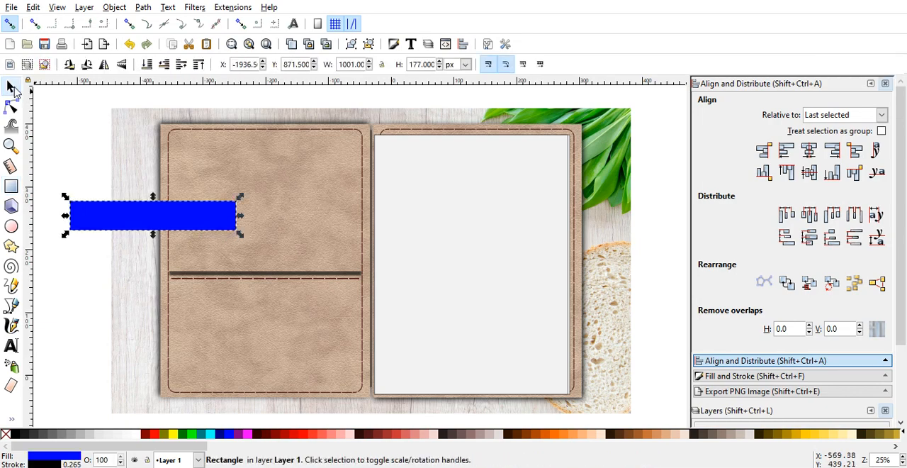
{"action": "left_click", "coordinate": [82, 162]}
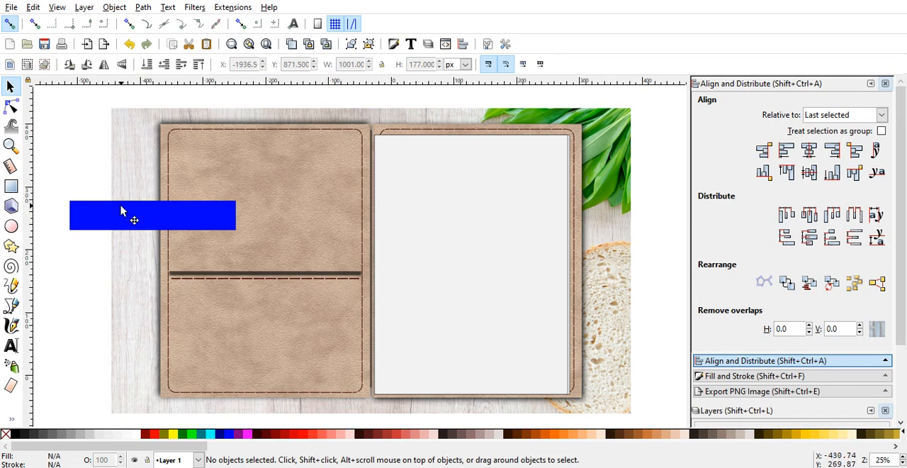
{"action": "left_click_drag", "start_coordinate": [121, 208], "coordinate": [101, 203]}
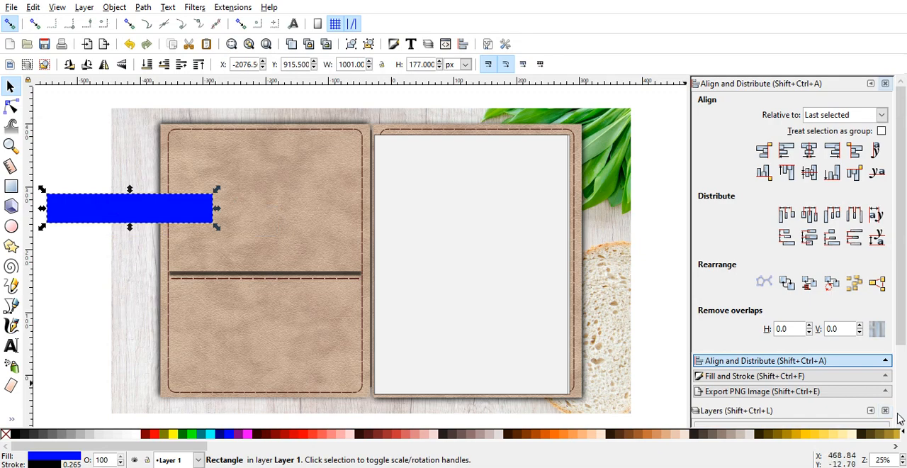
{"action": "left_click", "coordinate": [897, 448]}
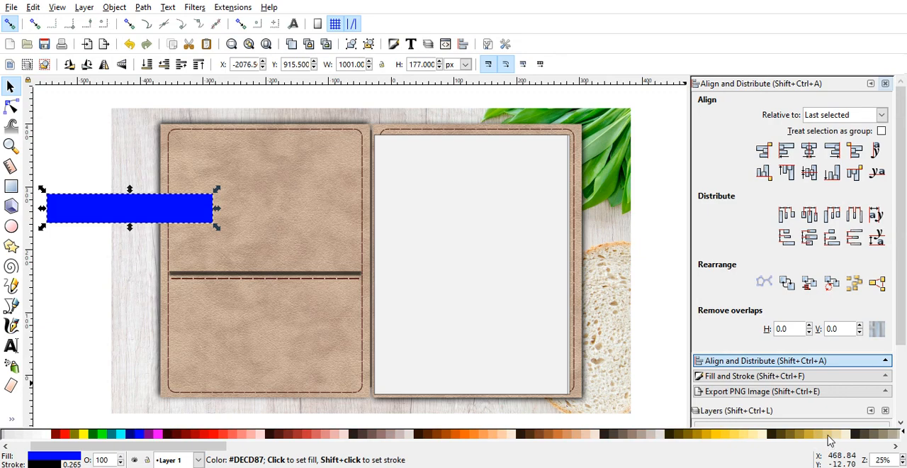
{"action": "left_click", "coordinate": [831, 434]}
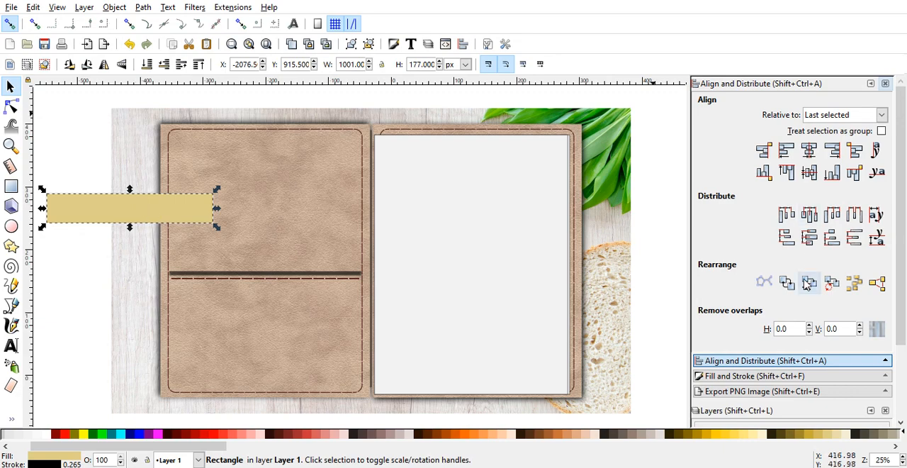
Step: Set the tan rectangle's stroke width to 1.6 px
{"action": "left_click", "coordinate": [800, 377]}
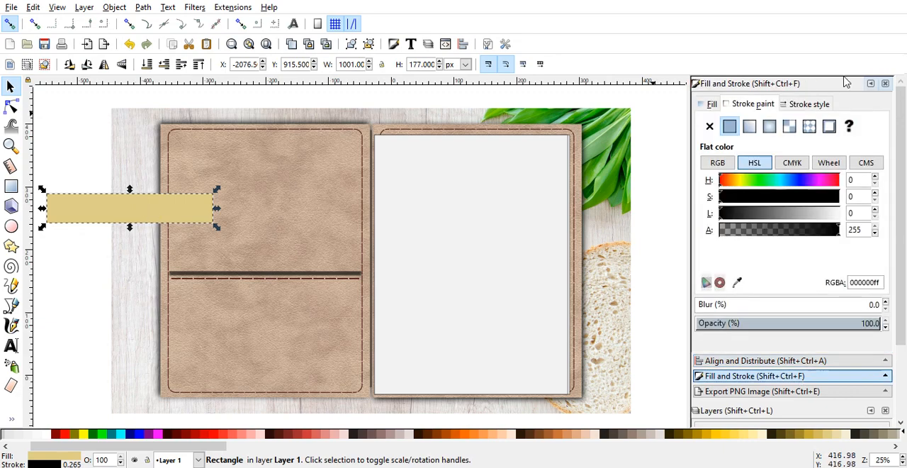
{"action": "left_click", "coordinate": [815, 103]}
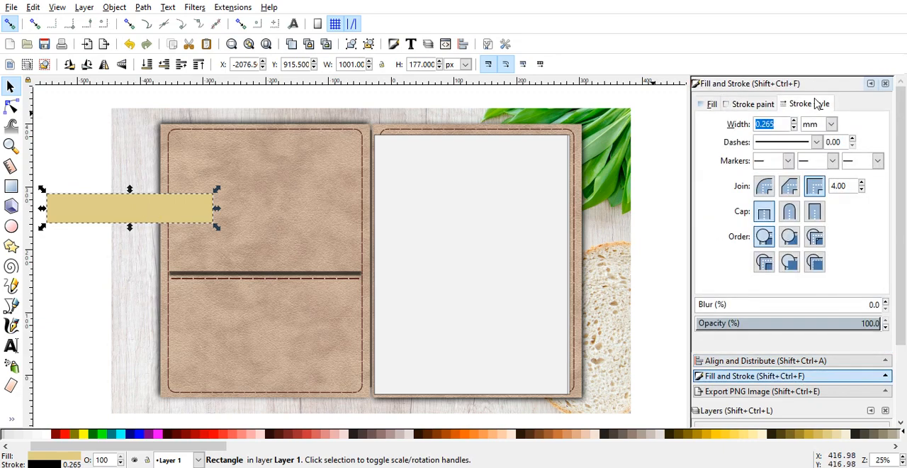
{"action": "left_click", "coordinate": [831, 124]}
{"action": "left_click", "coordinate": [809, 217]}
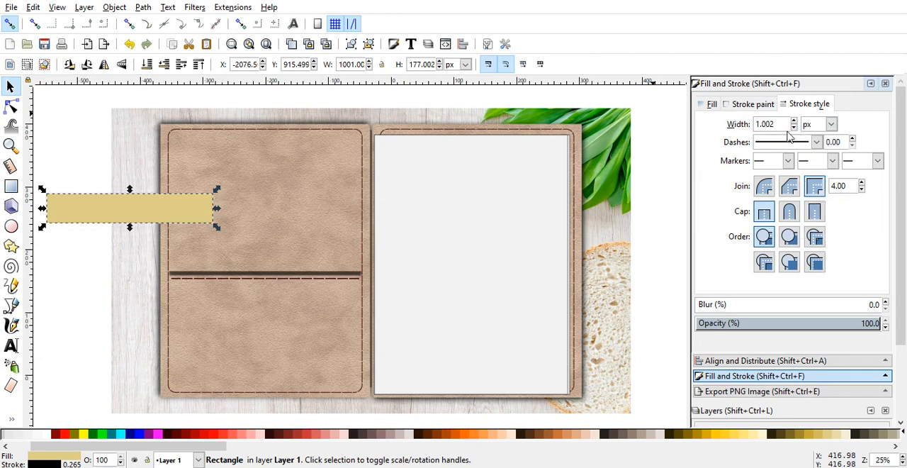
{"action": "left_click_drag", "start_coordinate": [783, 124], "coordinate": [759, 124]}
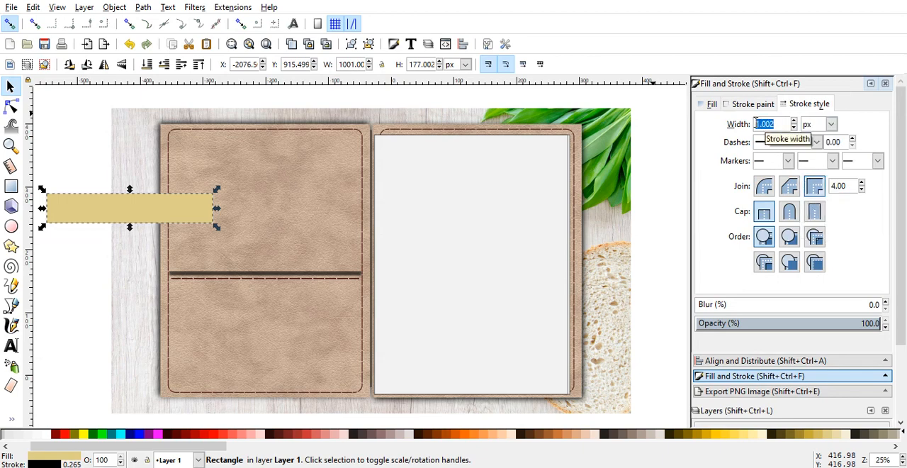
{"action": "type", "text": ".6"}
{"action": "key", "text": "Return"}
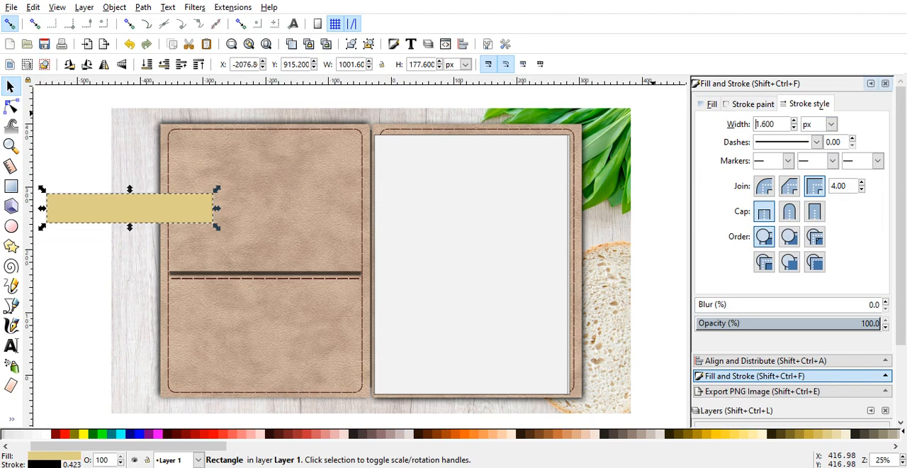
{"action": "left_click", "coordinate": [96, 124]}
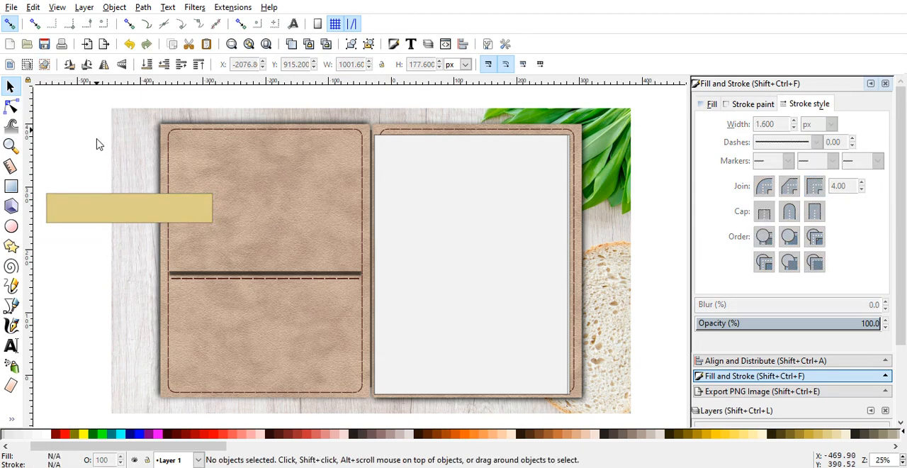
Step: Duplicate the tan rectangle, offset the copy slightly upward and fill it with light green #CDDE87
{"action": "left_click", "coordinate": [108, 208]}
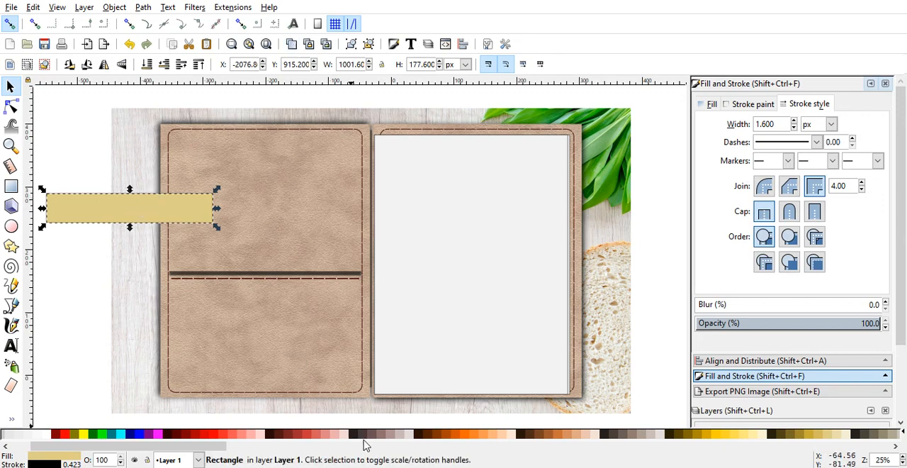
{"action": "left_click", "coordinate": [398, 435]}
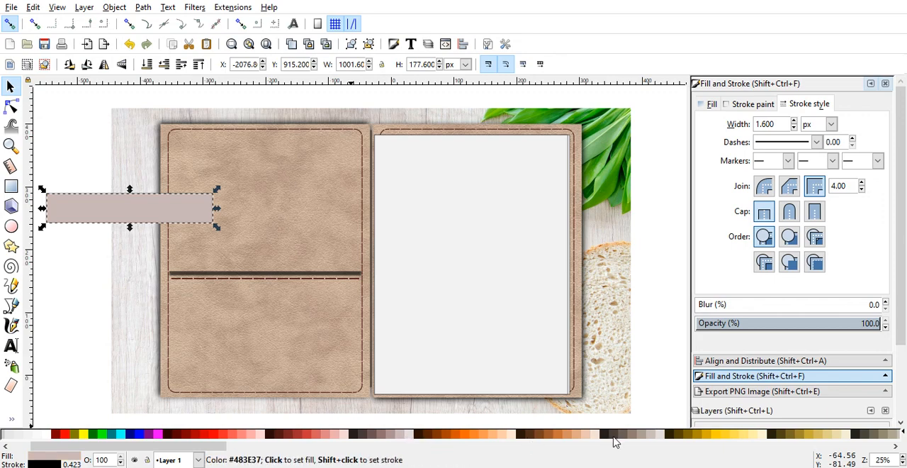
{"action": "left_click", "coordinate": [649, 436]}
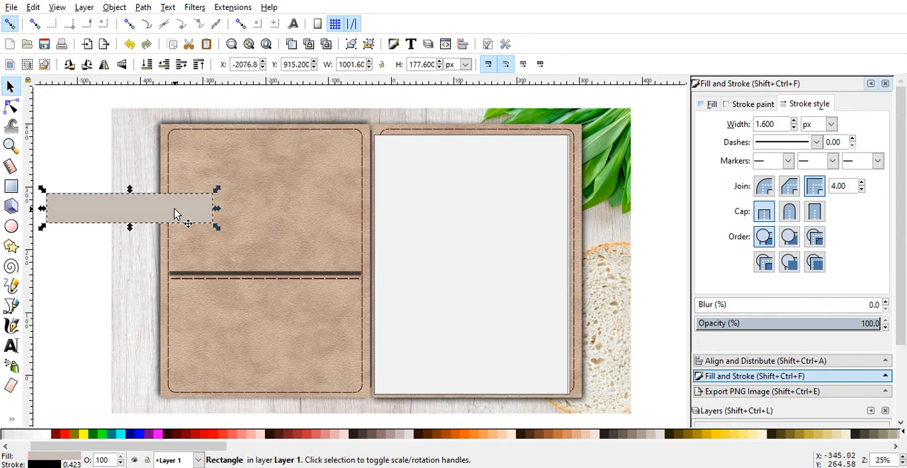
{"action": "left_click_drag", "start_coordinate": [174, 209], "coordinate": [177, 189]}
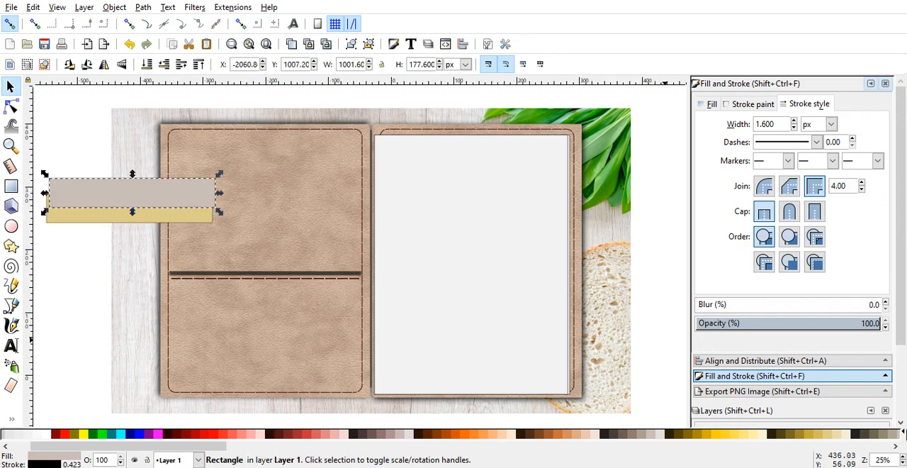
{"action": "left_click", "coordinate": [896, 447]}
{"action": "left_click", "coordinate": [896, 447]}
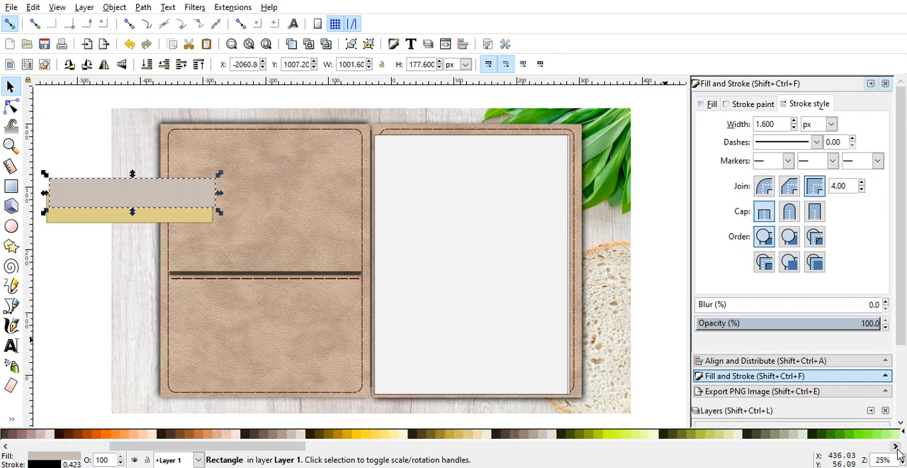
{"action": "left_click", "coordinate": [715, 435]}
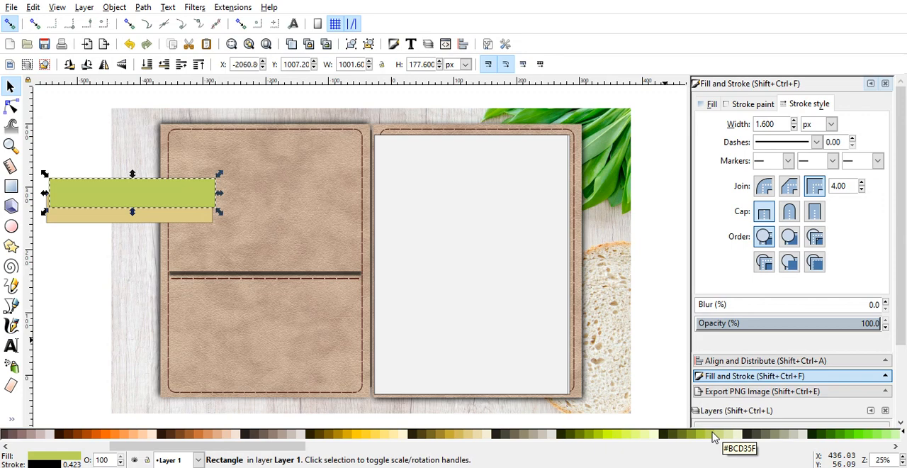
{"action": "left_click", "coordinate": [720, 435]}
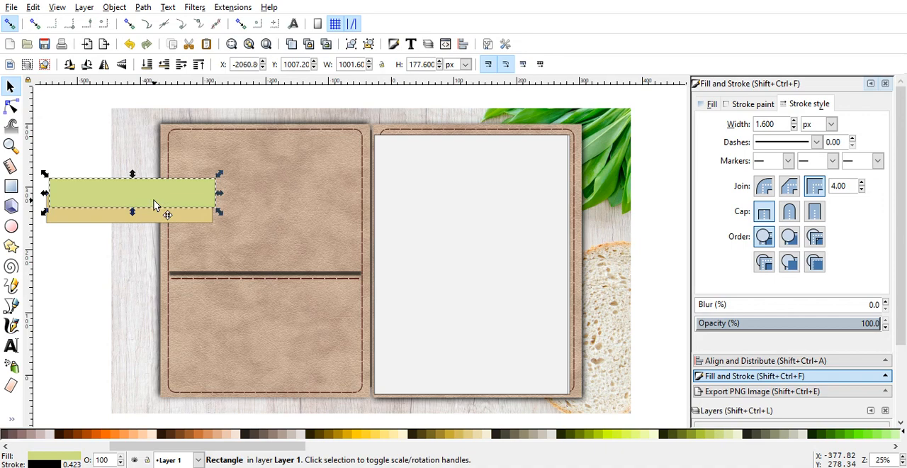
Step: Line up the green rectangle's sides with the tan one, leave a thin strip above it, and lower it one level behind
{"action": "left_click_drag", "start_coordinate": [154, 200], "coordinate": [143, 213]}
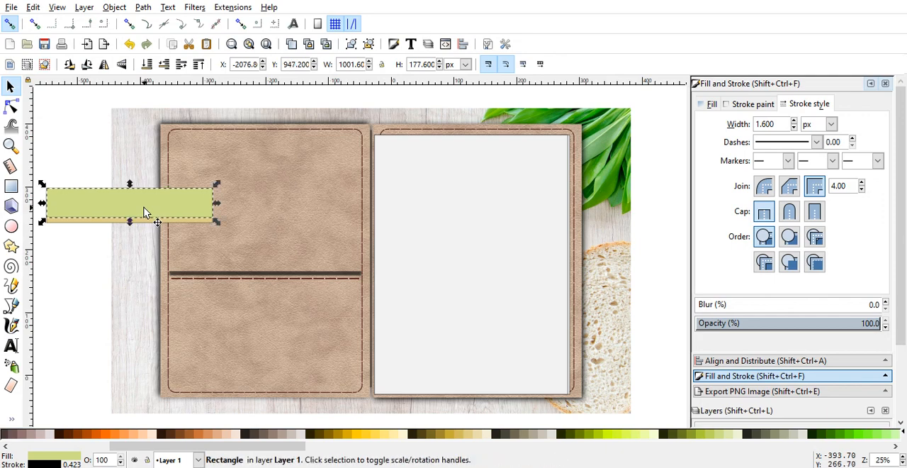
{"action": "left_click", "coordinate": [164, 64]}
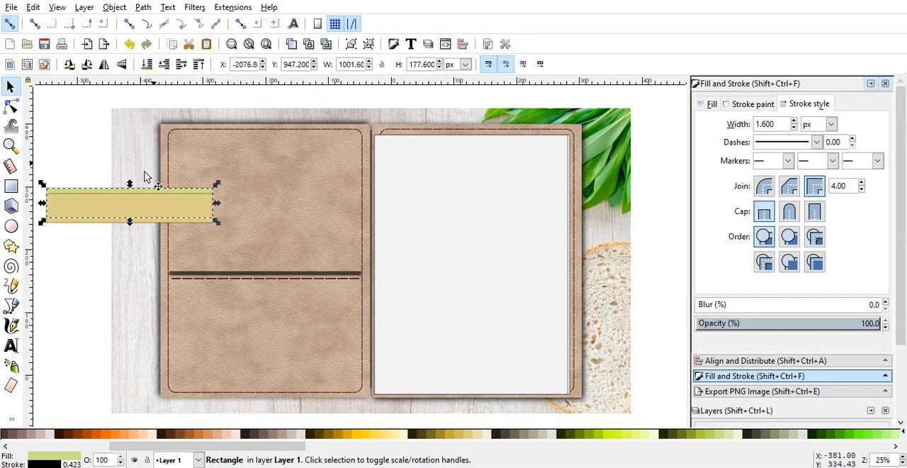
Step: Move the tan and green rectangles together onto the left cover so their lower edge meets the pocket's shadow line
{"action": "key", "text": "shift"}
{"action": "left_click", "coordinate": [58, 228], "text": "shift"}
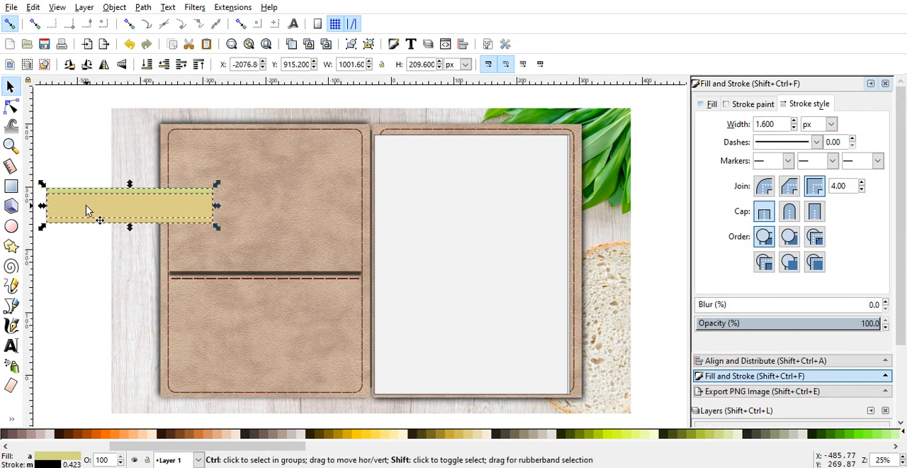
{"action": "left_click_drag", "start_coordinate": [86, 206], "coordinate": [225, 240]}
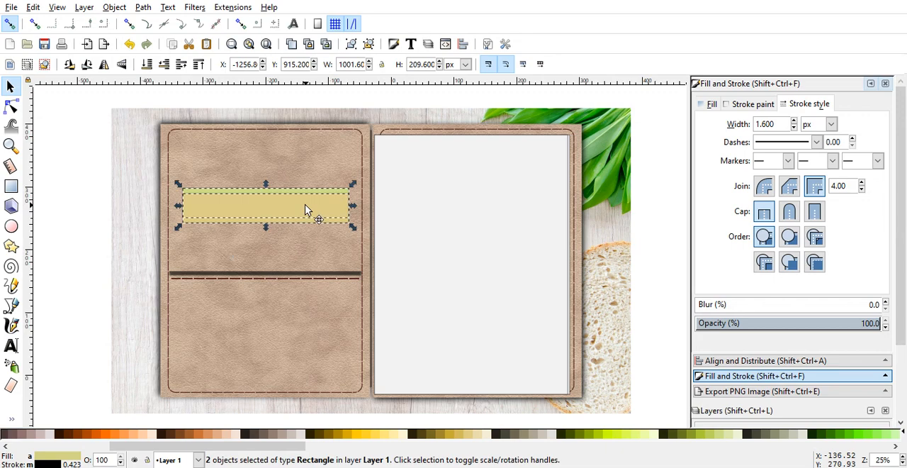
{"action": "left_click_drag", "start_coordinate": [305, 205], "coordinate": [304, 261]}
{"action": "left_click", "coordinate": [78, 245]}
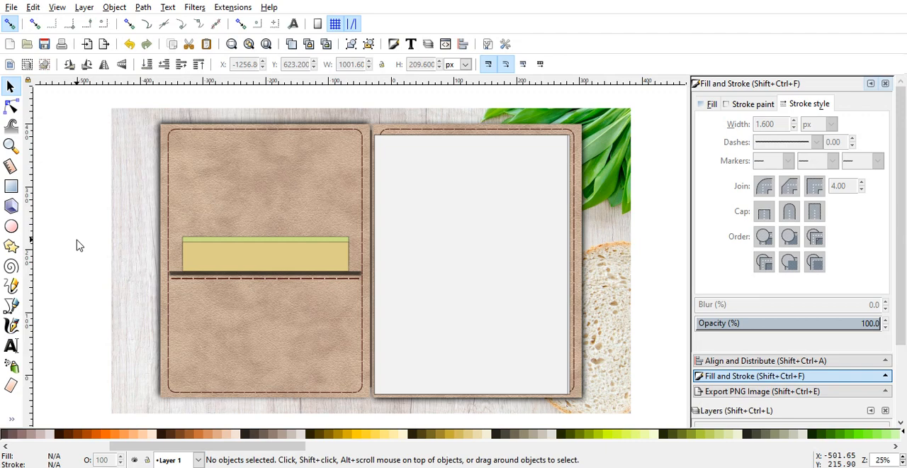
Step: Set the stroke width of the dashed stitch line below the pocket edge to 6 px
{"action": "left_click", "coordinate": [264, 283]}
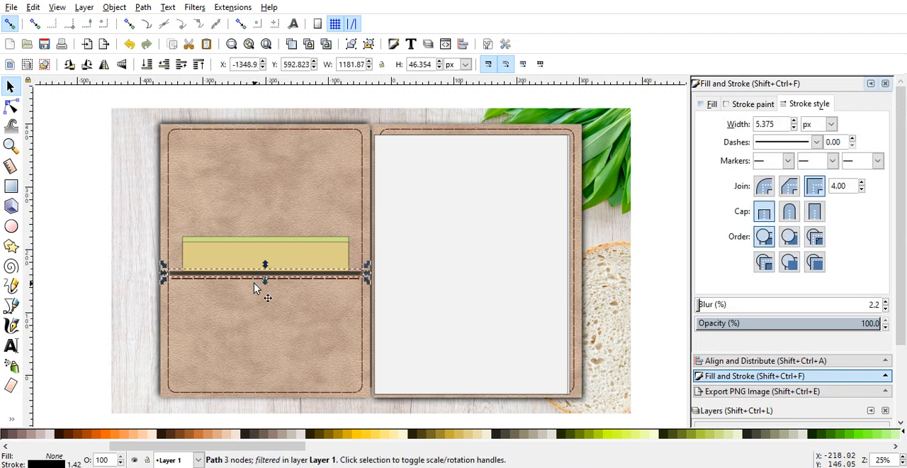
{"action": "left_click", "coordinate": [259, 284]}
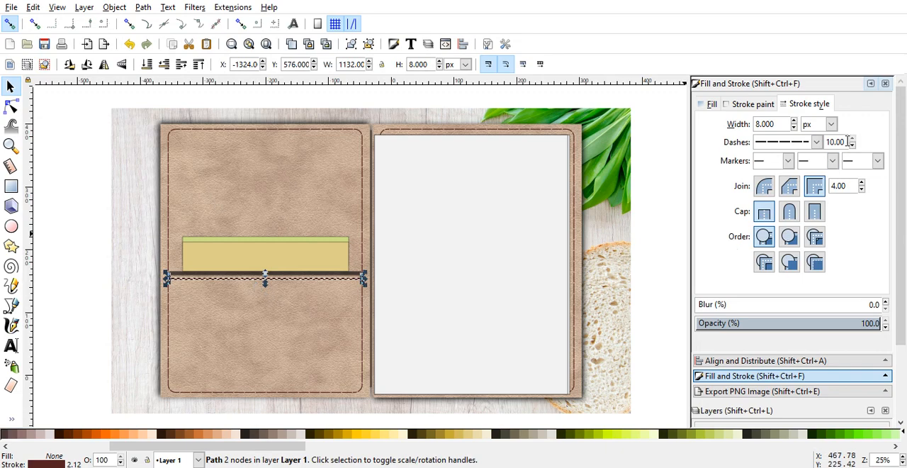
{"action": "double_click", "coordinate": [766, 124]}
{"action": "type", "text": "6"}
{"action": "key", "text": "Return"}
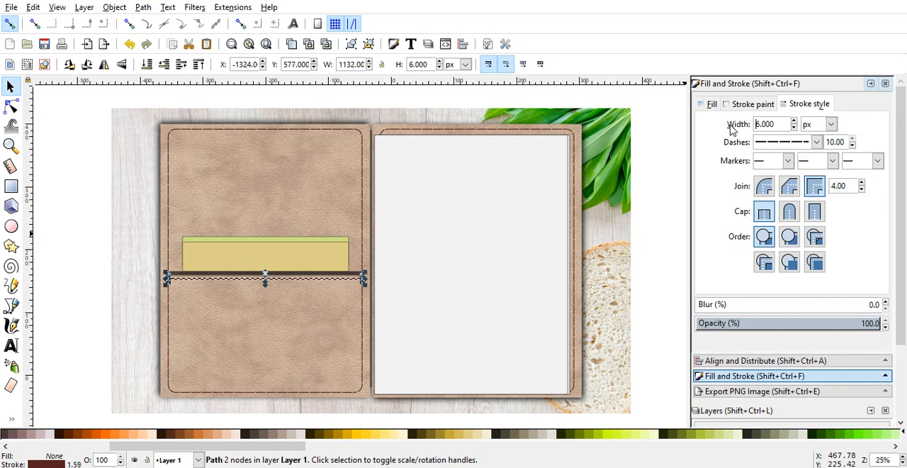
{"action": "left_click", "coordinate": [99, 273]}
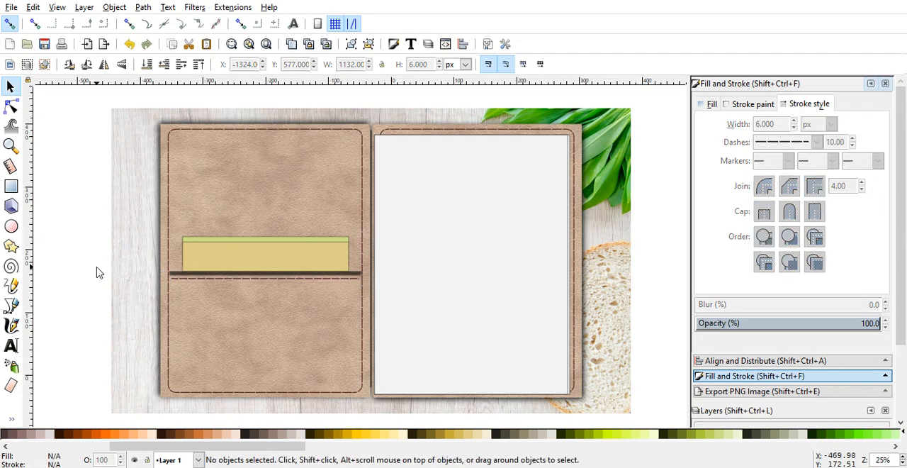
Step: Group the tan and green card rectangles above the left-cover pocket into one object
{"action": "left_click", "coordinate": [236, 256]}
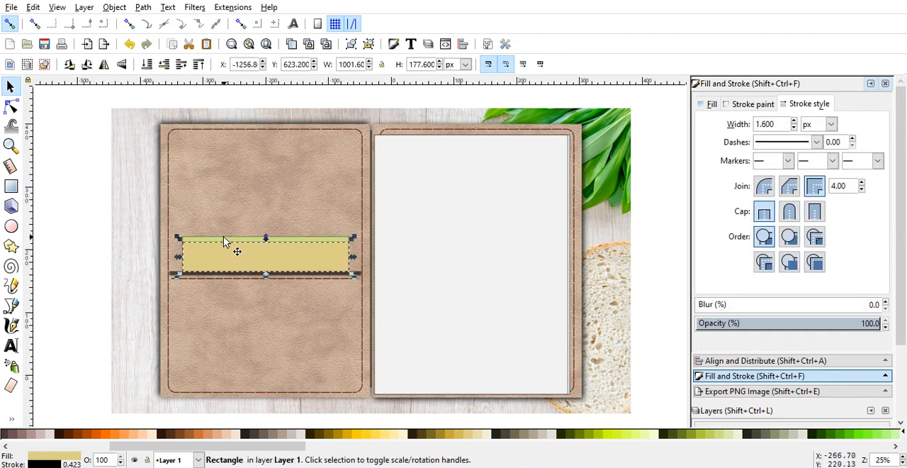
{"action": "left_click", "coordinate": [223, 236], "text": "shift"}
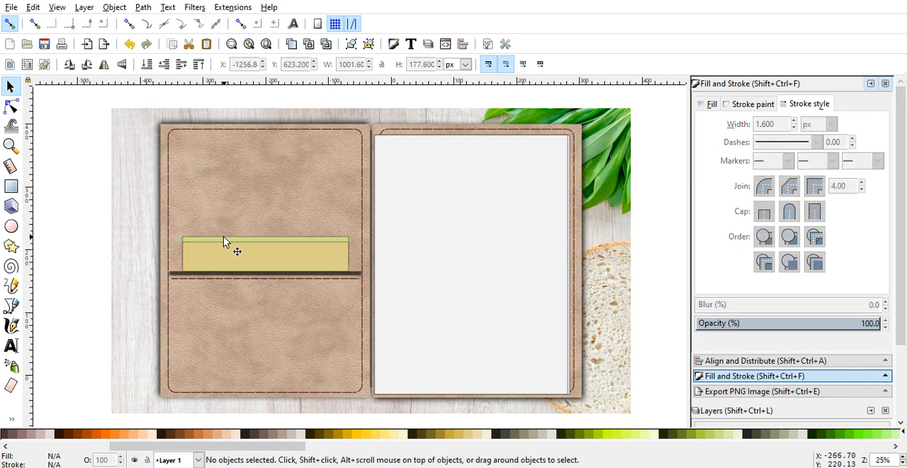
{"action": "key", "text": "r"}
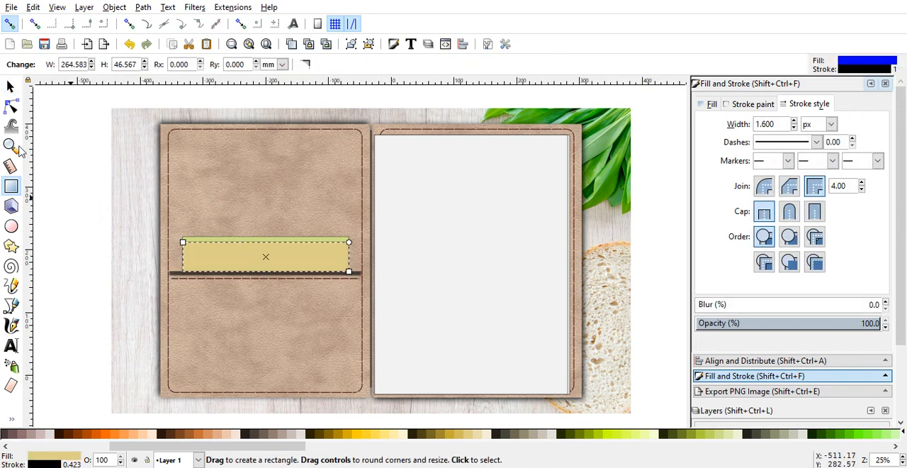
{"action": "left_click", "coordinate": [9, 88]}
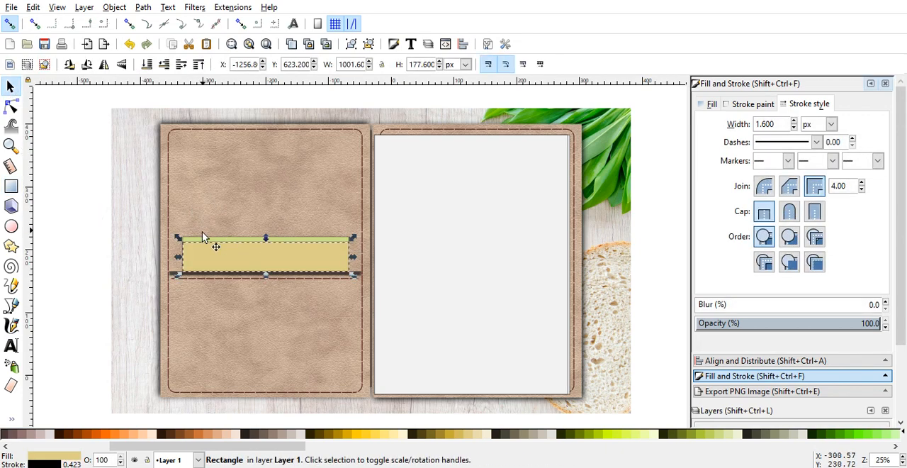
{"action": "left_click", "coordinate": [203, 238], "text": "shift"}
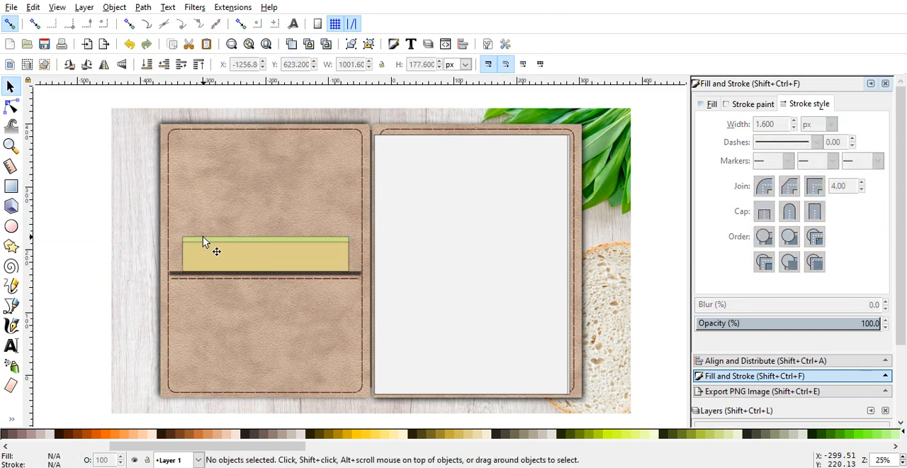
{"action": "left_click", "coordinate": [202, 241], "text": "shift"}
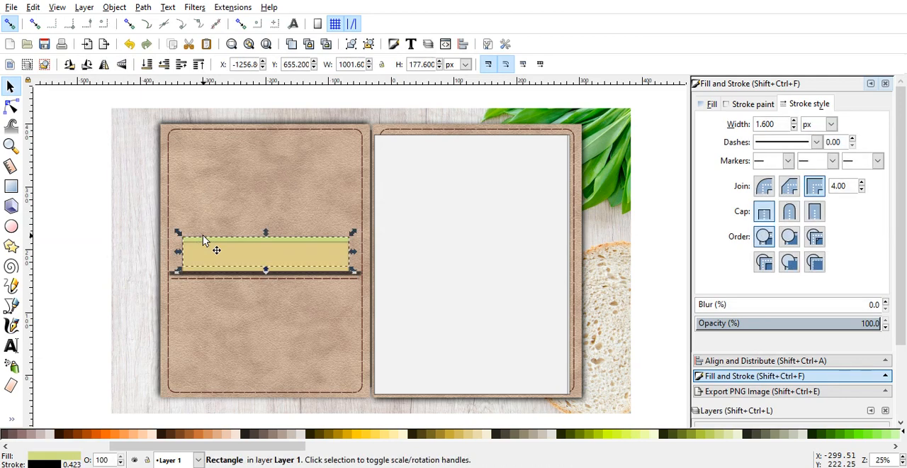
{"action": "left_click", "coordinate": [211, 270], "text": "shift"}
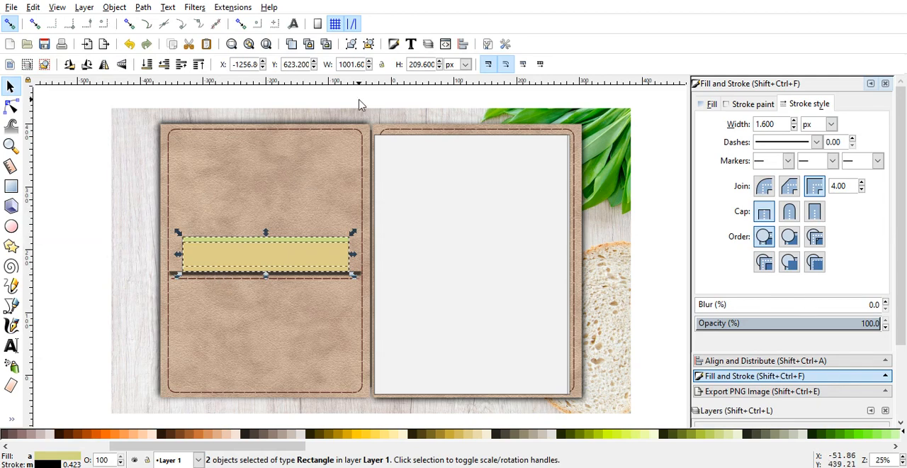
{"action": "left_click", "coordinate": [352, 48]}
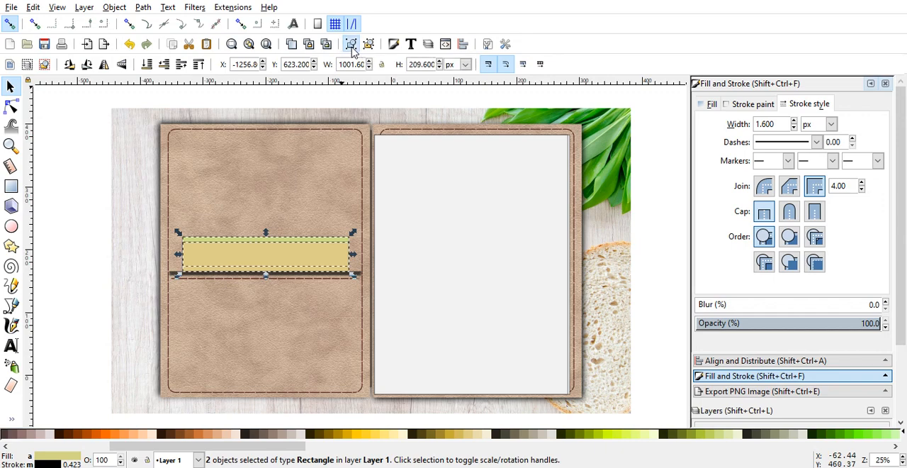
{"action": "left_click", "coordinate": [84, 254]}
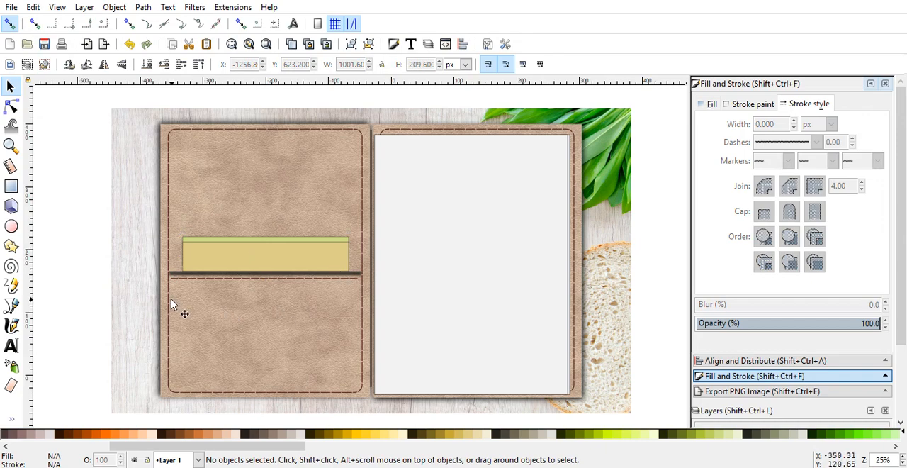
Step: Centre the card group horizontally on the pocket's shadow line, aligning relative to the last selected object
{"action": "left_click", "coordinate": [226, 263]}
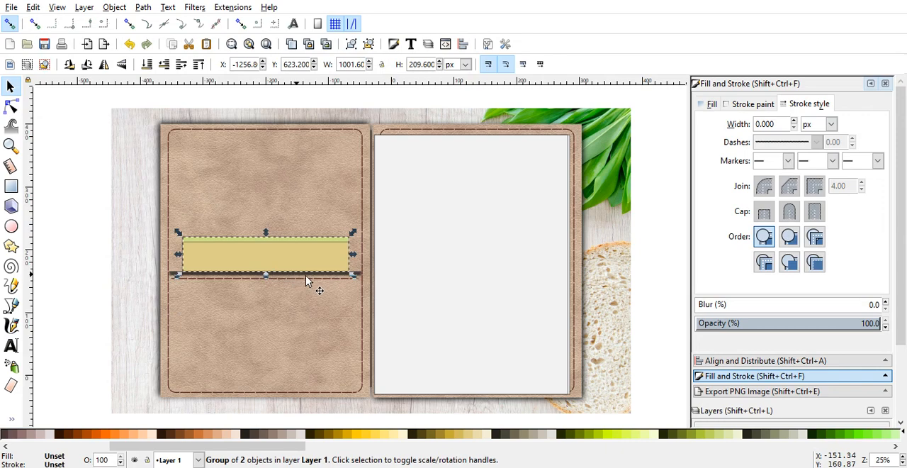
{"action": "left_click", "coordinate": [358, 275], "text": "shift"}
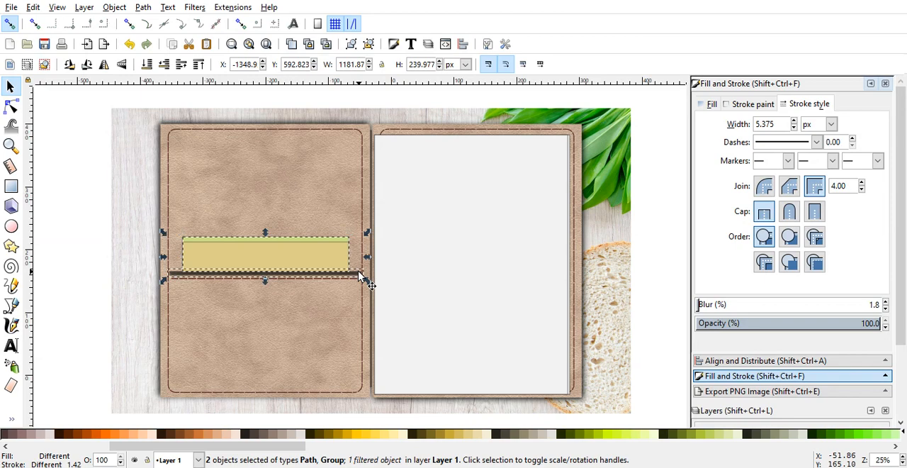
{"action": "left_click", "coordinate": [801, 361]}
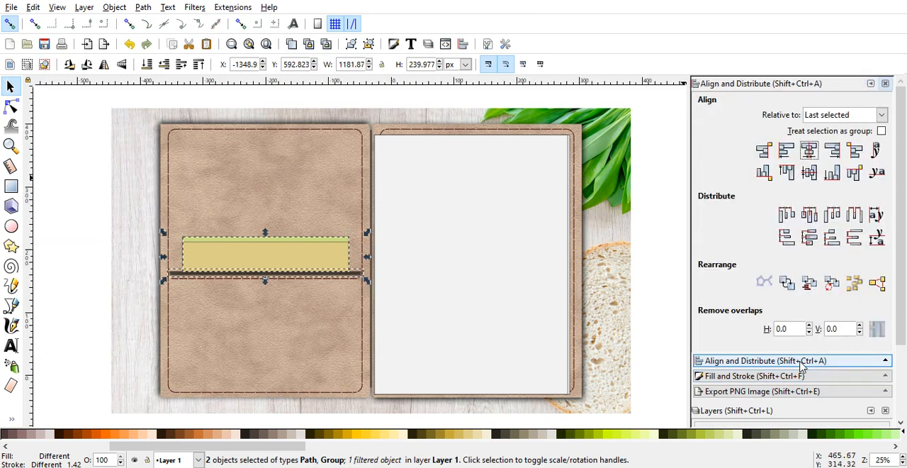
{"action": "left_click", "coordinate": [810, 153]}
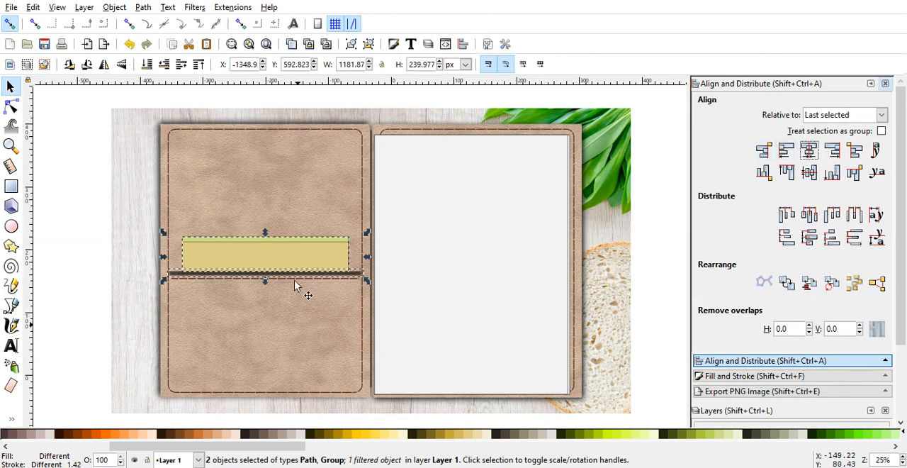
{"action": "left_click", "coordinate": [43, 164]}
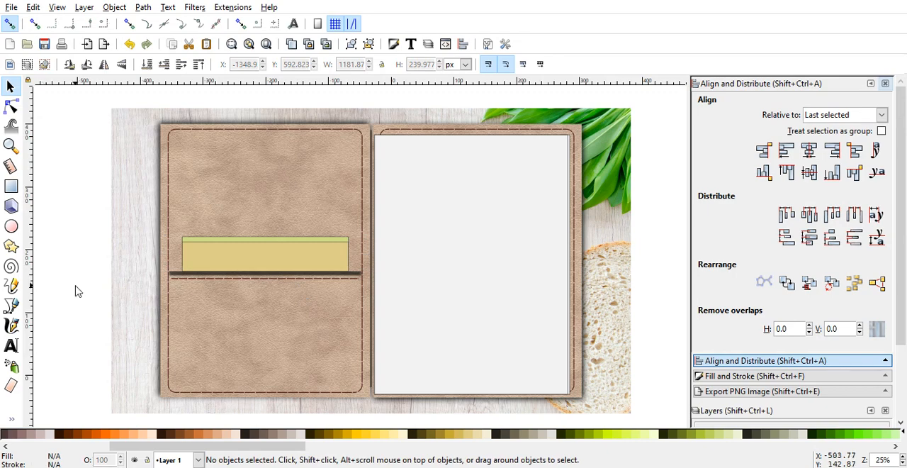
Step: Add the text "Sticky Note" on the tan card in the left-cover pocket
{"action": "left_click", "coordinate": [12, 346]}
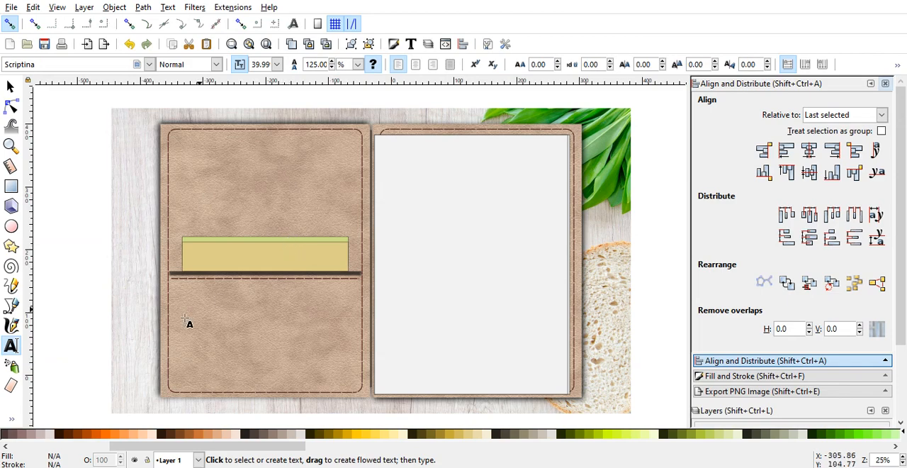
{"action": "left_click", "coordinate": [239, 253]}
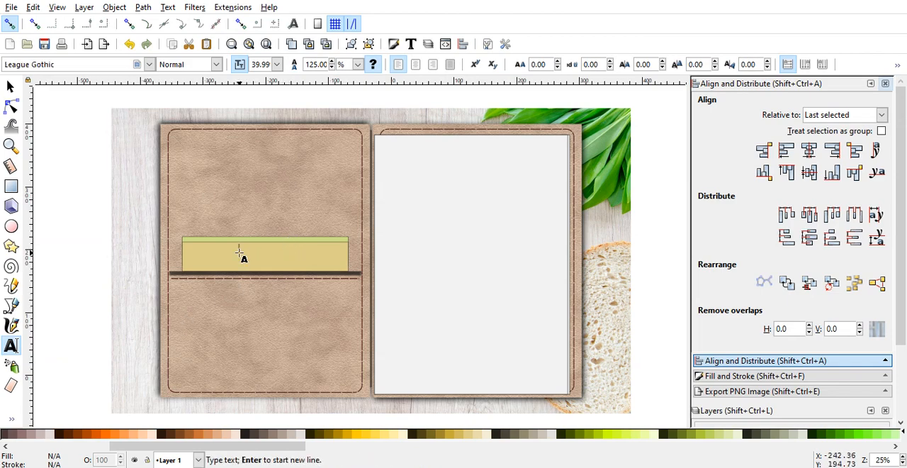
{"action": "type", "text": "ti"}
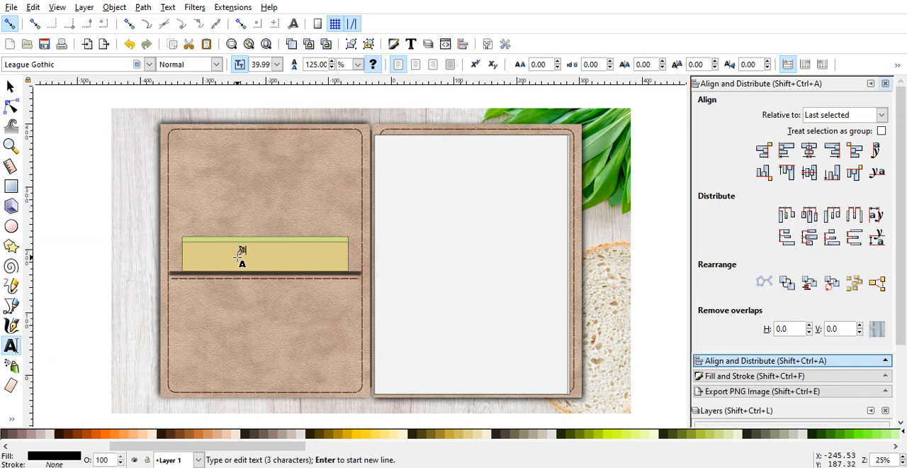
{"action": "type", "text": "cky Note"}
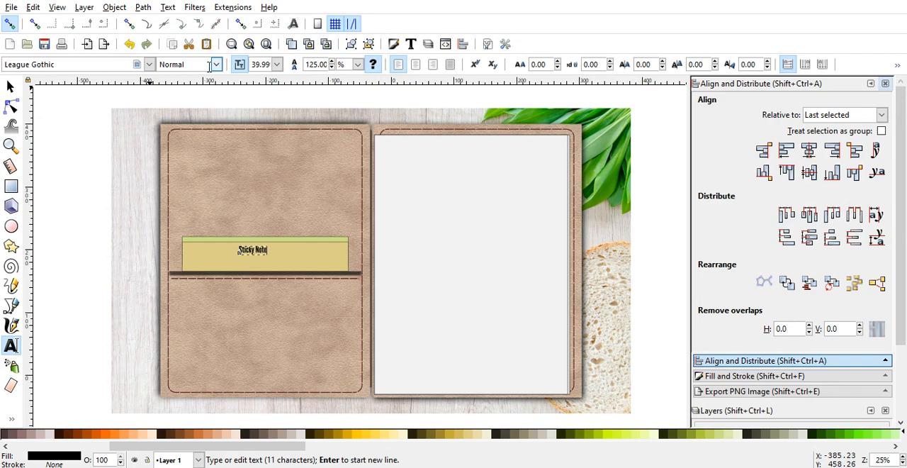
Step: Change the font of the "Sticky Note" text to Montserrat and finish editing the text
{"action": "left_click_drag", "start_coordinate": [58, 64], "coordinate": [3, 66]}
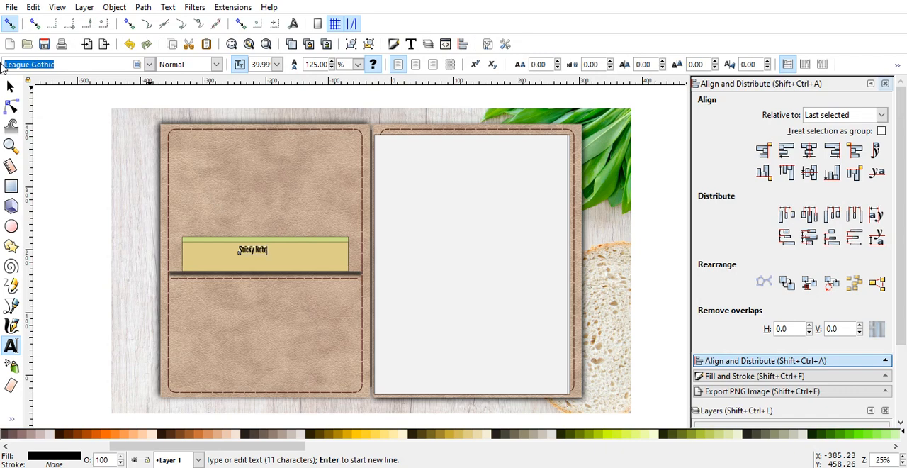
{"action": "type", "text": "mo"}
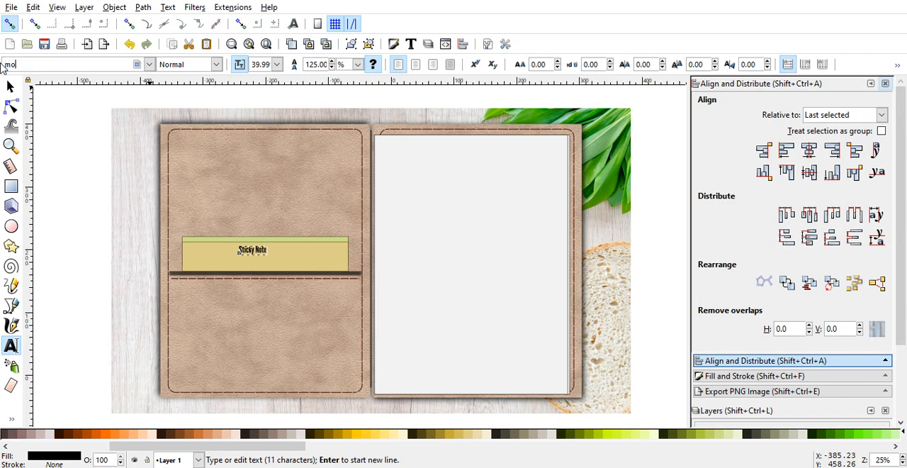
{"action": "type", "text": "nts"}
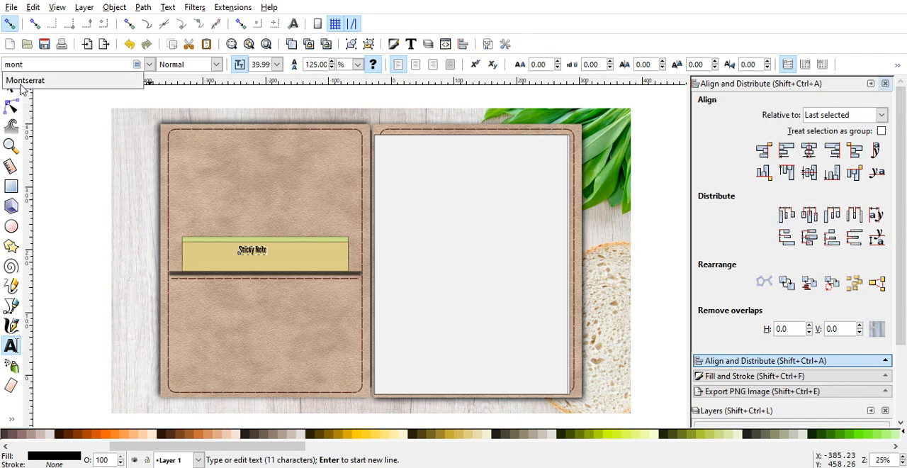
{"action": "left_click", "coordinate": [23, 85]}
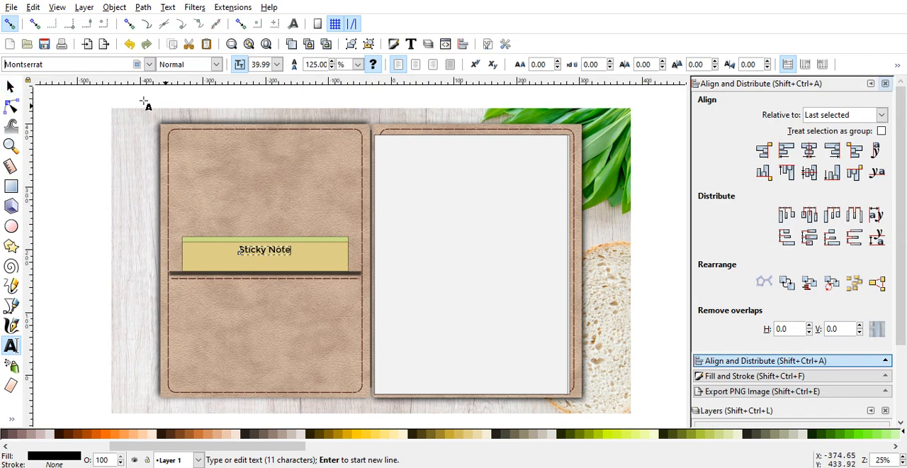
{"action": "left_click", "coordinate": [13, 85]}
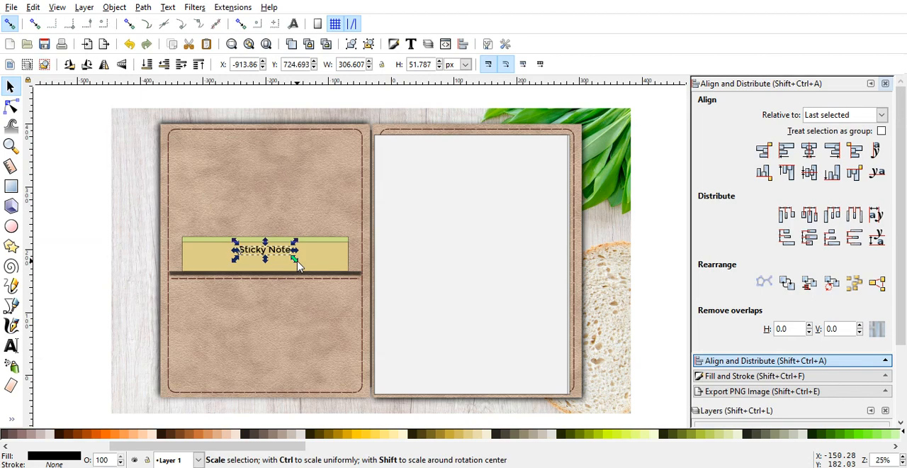
{"action": "mouse_move", "coordinate": [297, 260]}
{"action": "left_mouse_down"}
{"action": "mouse_move", "coordinate": [314, 267]}
{"action": "mouse_move", "coordinate": [299, 260]}
{"action": "left_mouse_up"}
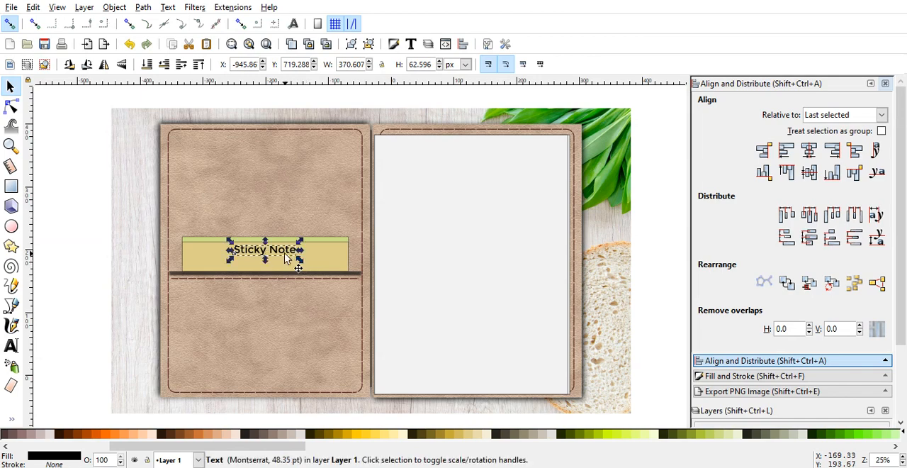
{"action": "left_click", "coordinate": [283, 261]}
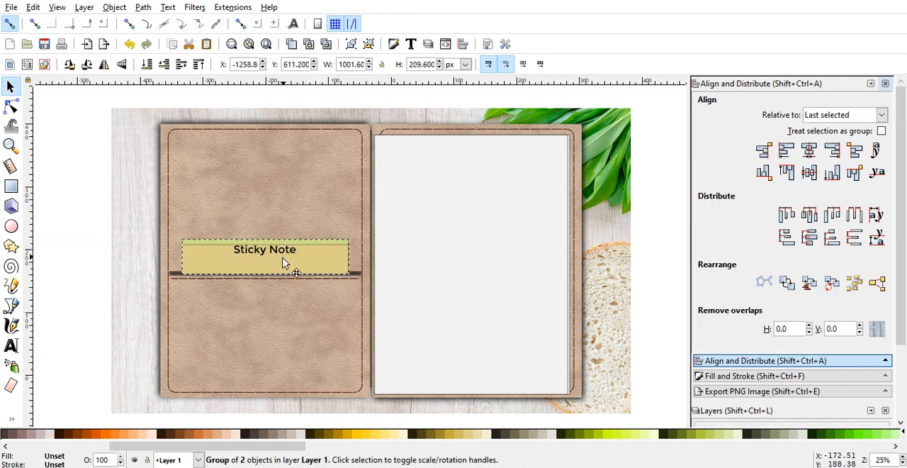
{"action": "left_click", "coordinate": [131, 47]}
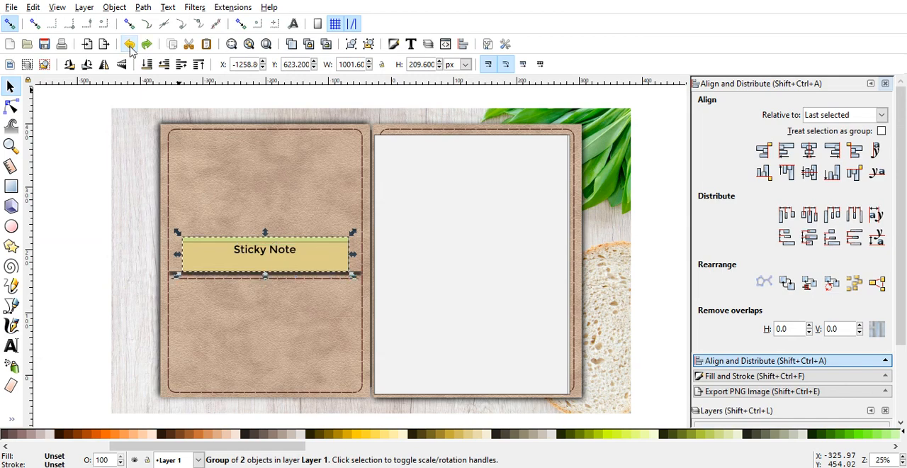
{"action": "left_click", "coordinate": [277, 254], "text": "ctrl"}
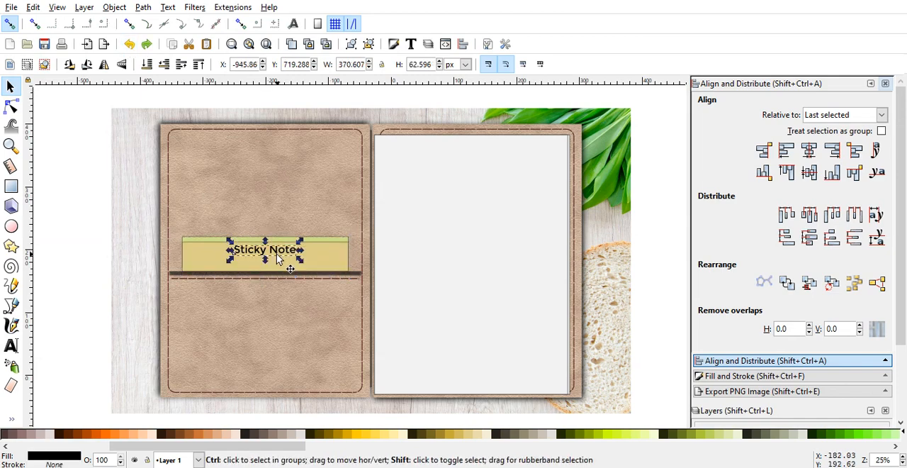
{"action": "left_click", "coordinate": [276, 254]}
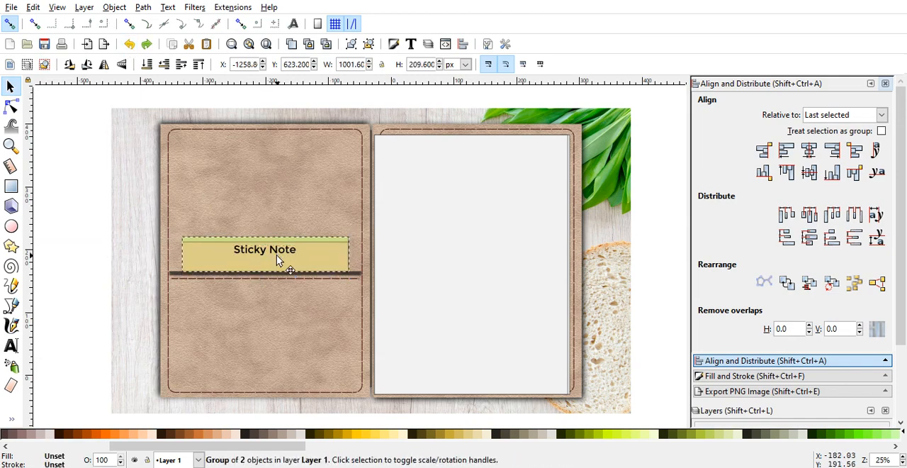
{"action": "left_click", "coordinate": [129, 45]}
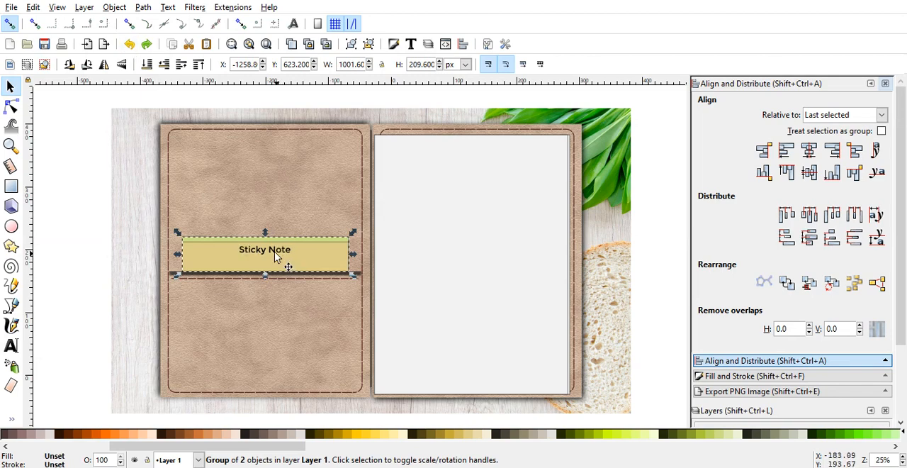
Step: Move the "Sticky Note" text slightly down on the tan card and scale it proportionally about its centre to about 355 px wide
{"action": "left_click", "coordinate": [273, 254], "text": "ctrl"}
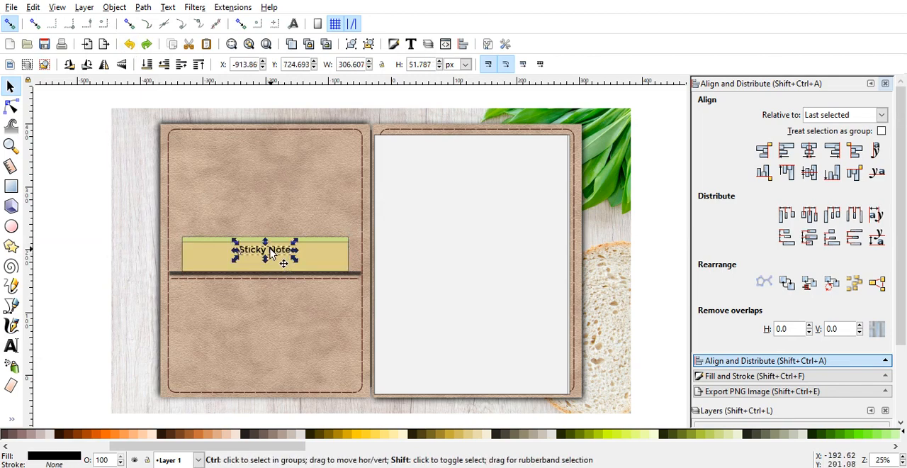
{"action": "left_click_drag", "start_coordinate": [273, 254], "coordinate": [270, 261]}
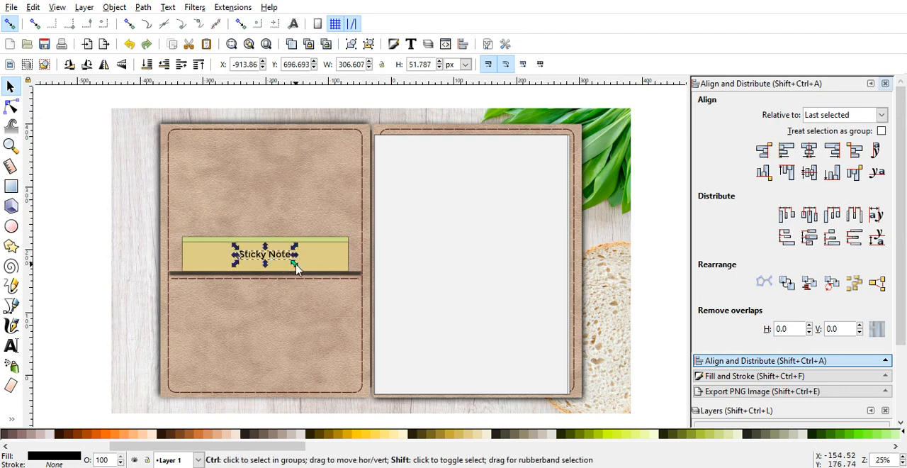
{"action": "left_click_drag", "start_coordinate": [295, 266], "coordinate": [303, 273]}
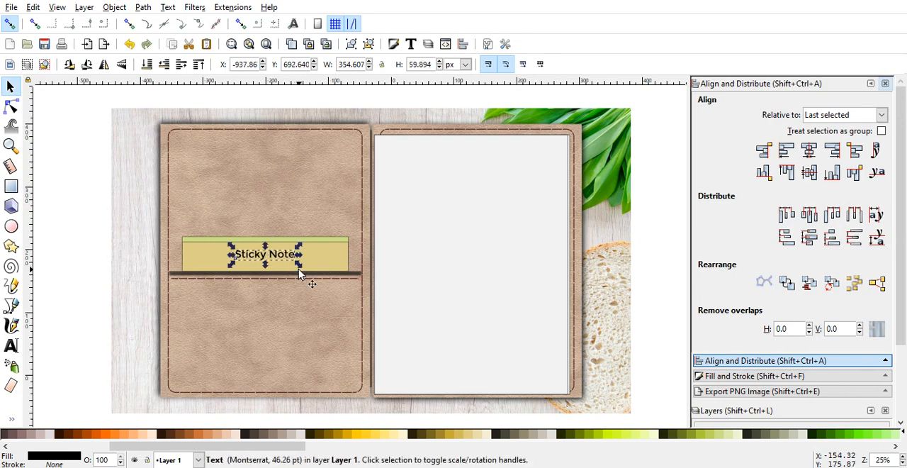
{"action": "left_click", "coordinate": [92, 289]}
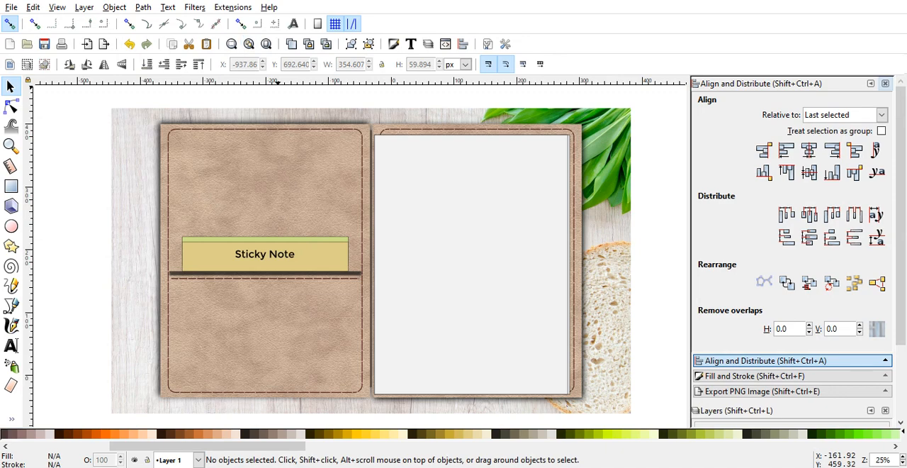
Step: Open the Calendar extension and configure it for the year 2020 with Sunday as the week start day
{"action": "left_click", "coordinate": [224, 9]}
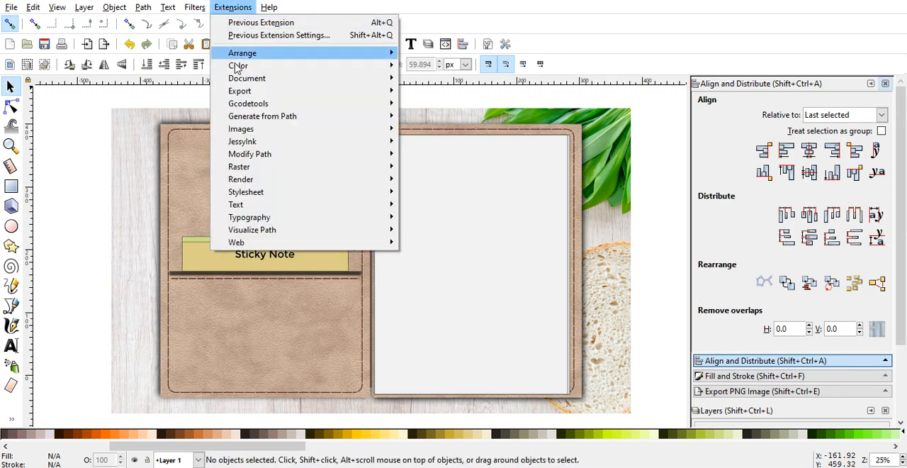
{"action": "mouse_move", "coordinate": [252, 182]}
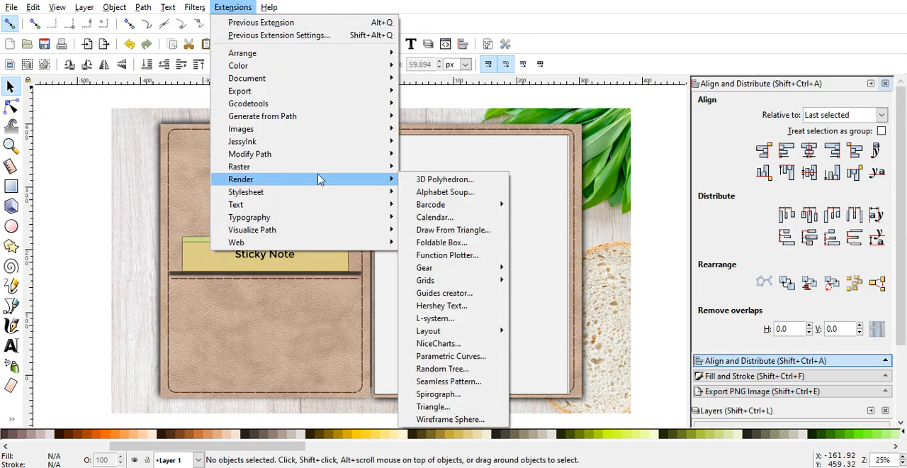
{"action": "left_click", "coordinate": [435, 221]}
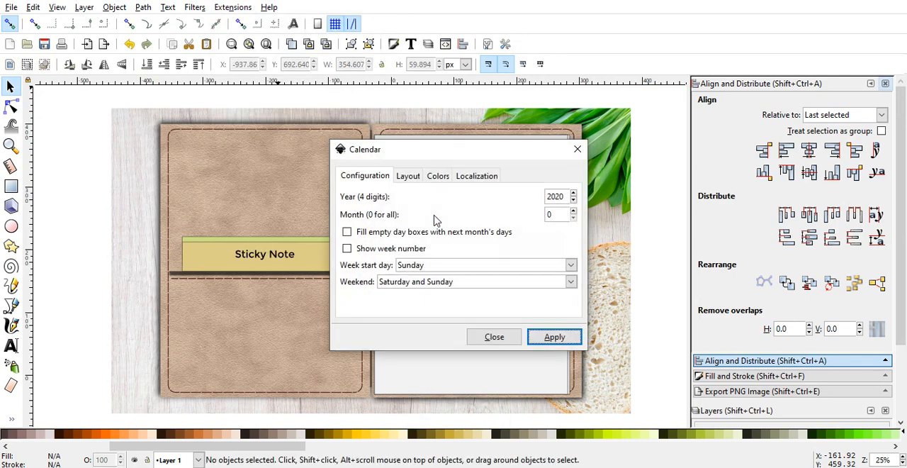
{"action": "left_click", "coordinate": [574, 194]}
{"action": "left_click", "coordinate": [574, 194]}
{"action": "left_click", "coordinate": [574, 200]}
{"action": "left_click", "coordinate": [574, 201]}
{"action": "left_click", "coordinate": [444, 268]}
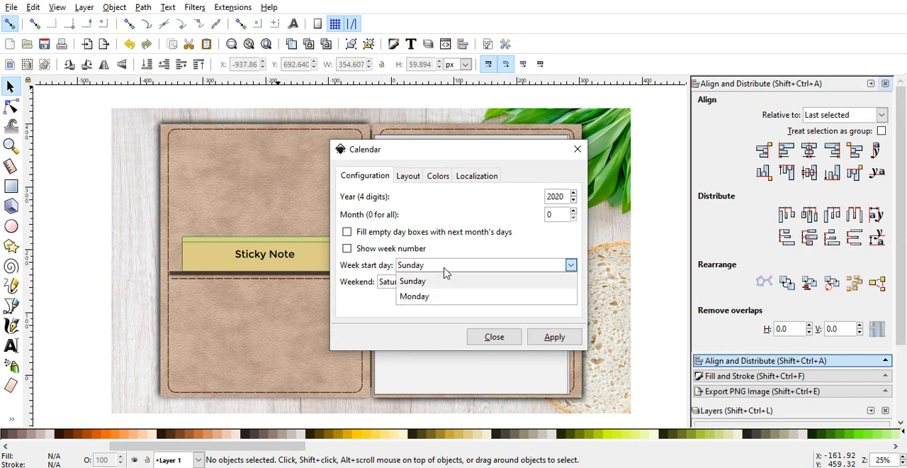
{"action": "left_click", "coordinate": [445, 280]}
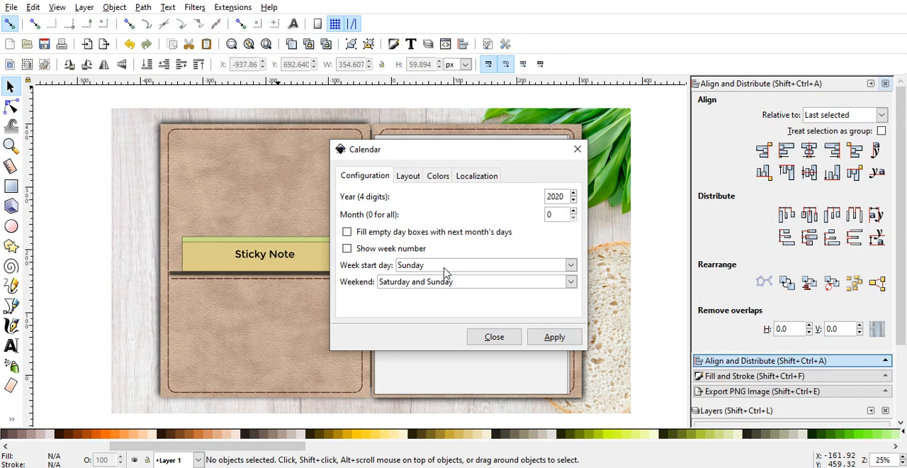
Step: Review the calendar's layout and localization options, keep the month at 0 for all months, and render the 2020 calendar
{"action": "left_click", "coordinate": [408, 178]}
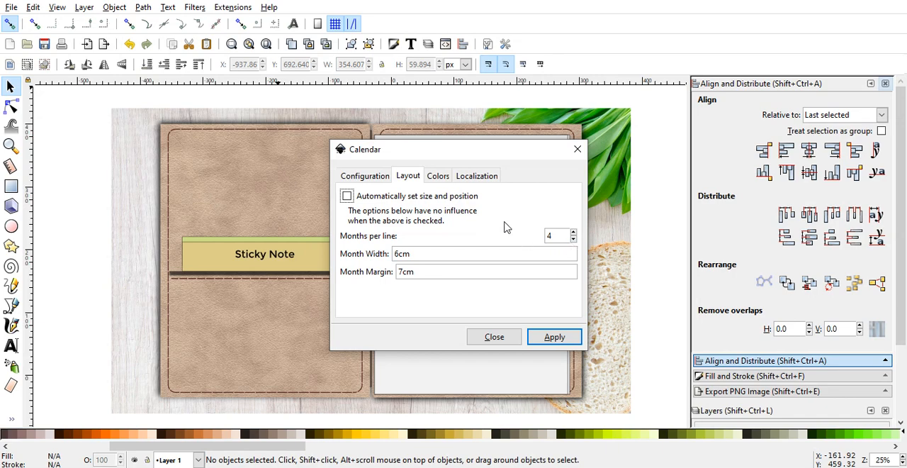
{"action": "left_click", "coordinate": [477, 177]}
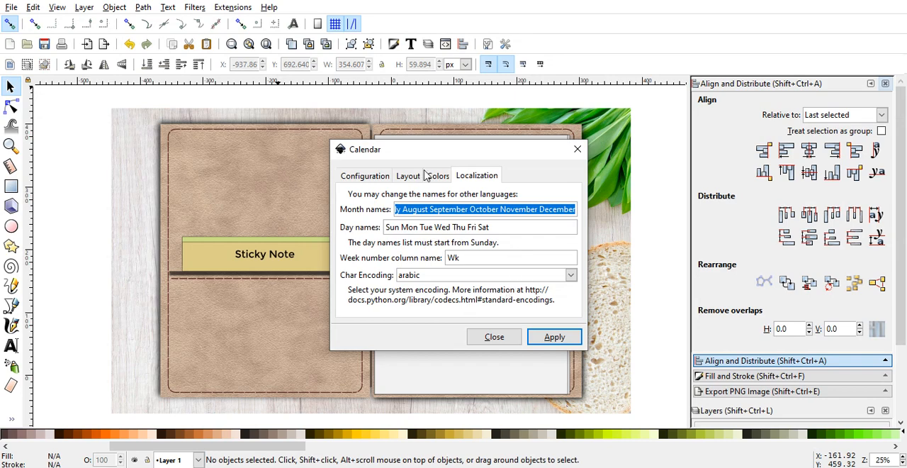
{"action": "left_click", "coordinate": [369, 177]}
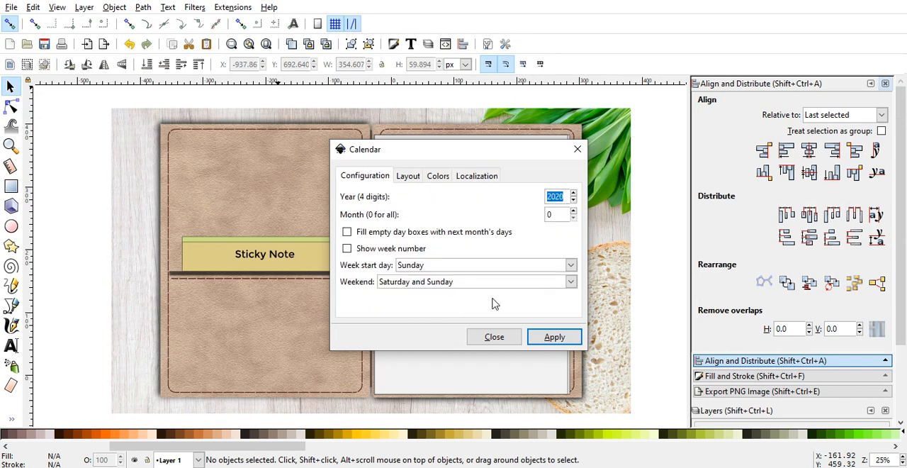
{"action": "left_click", "coordinate": [573, 212]}
{"action": "left_click", "coordinate": [573, 218]}
{"action": "left_click", "coordinate": [557, 337]}
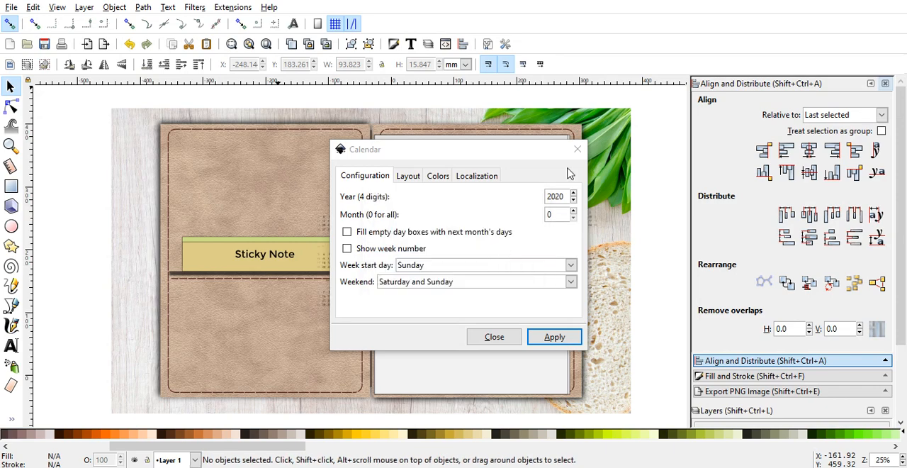
{"action": "left_click", "coordinate": [494, 337]}
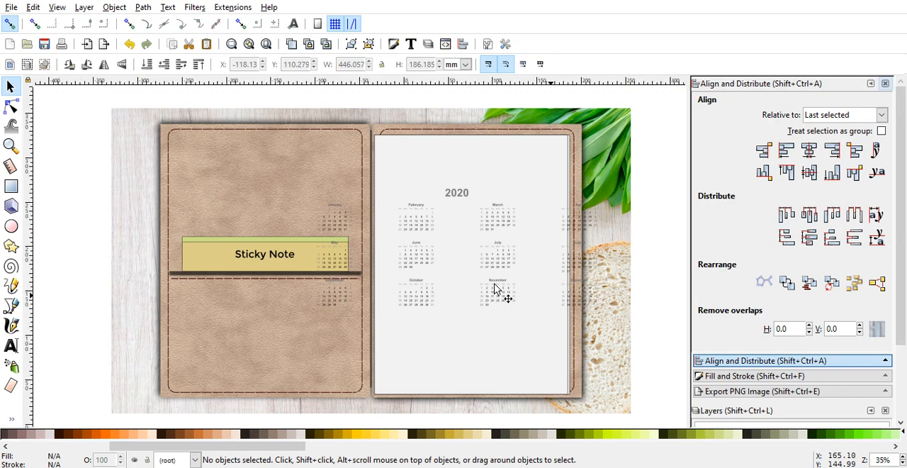
Step: Examine the rendered calendar group and its 2020 heading, and undo the calendar's creation
{"action": "key", "text": "plus"}
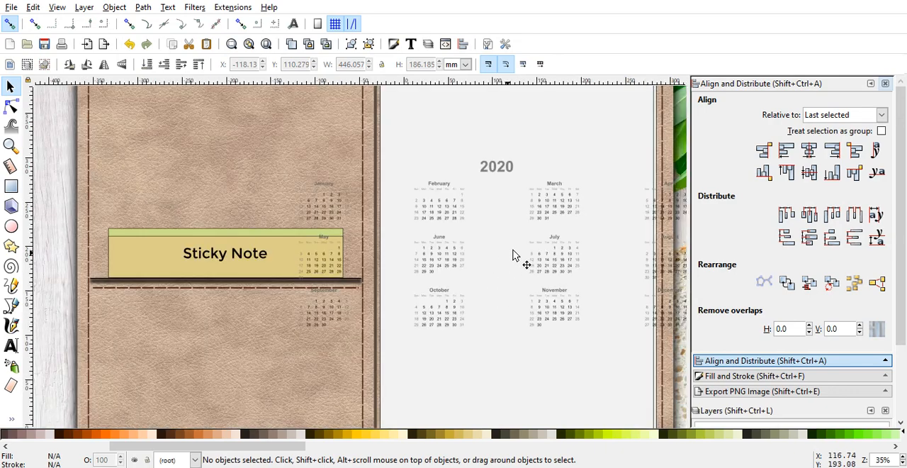
{"action": "left_click", "coordinate": [550, 214]}
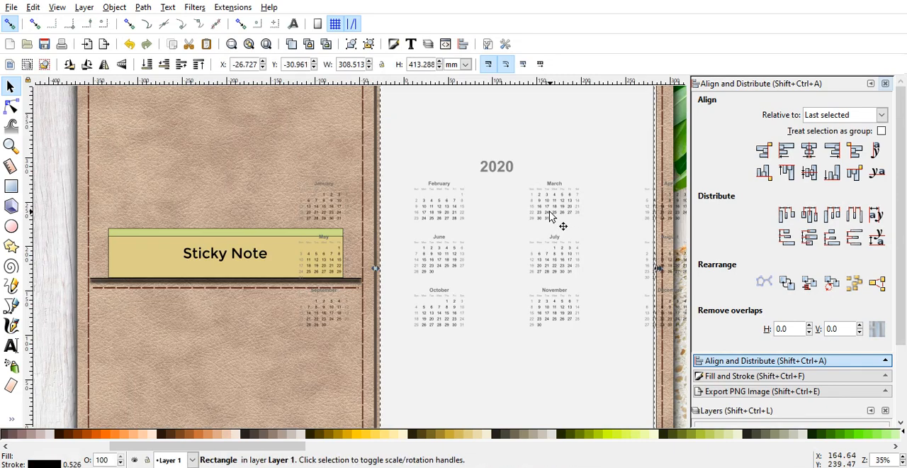
{"action": "left_click", "coordinate": [308, 212]}
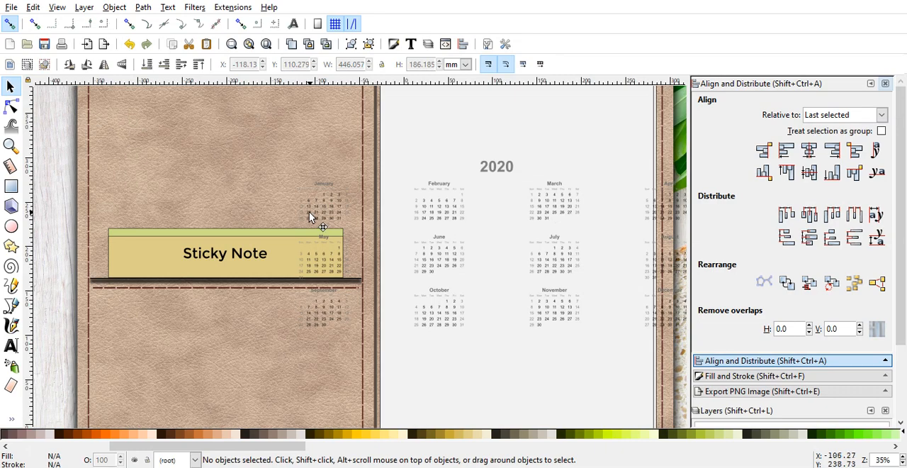
{"action": "left_click", "coordinate": [486, 175]}
{"action": "scroll", "coordinate": [485, 175], "scroll_direction": "down", "scroll_amount": 1}
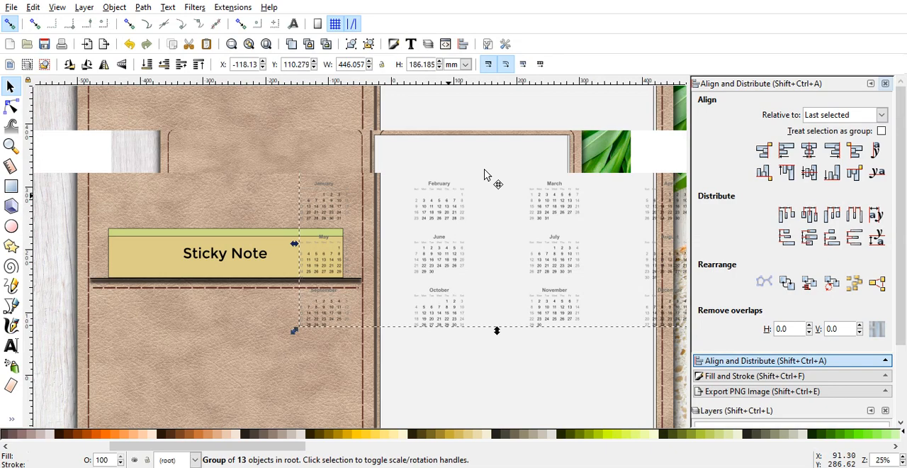
{"action": "key", "text": "Escape"}
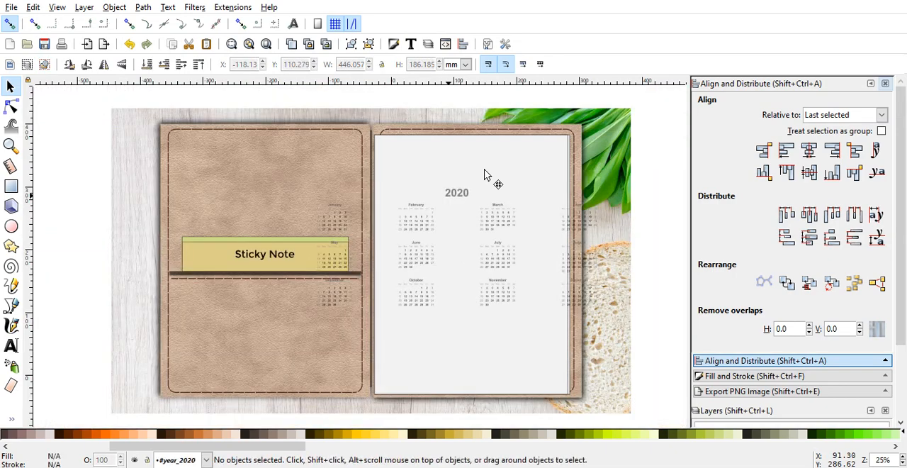
{"action": "left_click", "coordinate": [464, 190]}
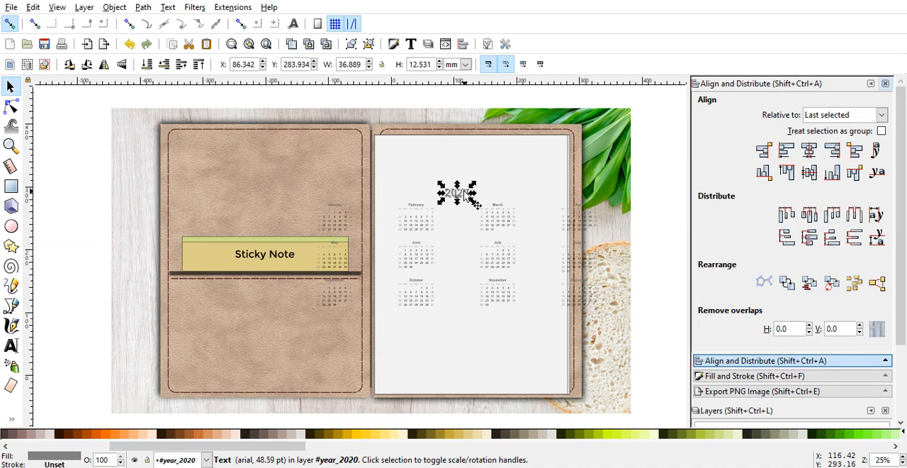
{"action": "key", "text": "plus"}
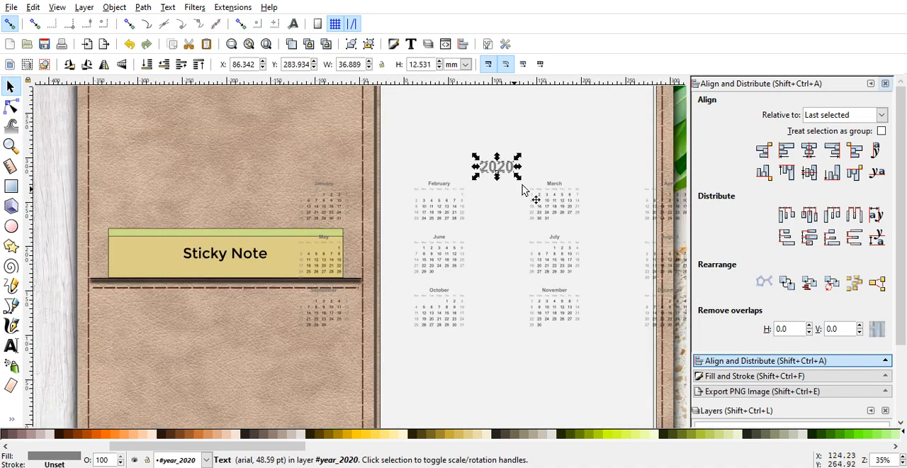
{"action": "left_click", "coordinate": [276, 146]}
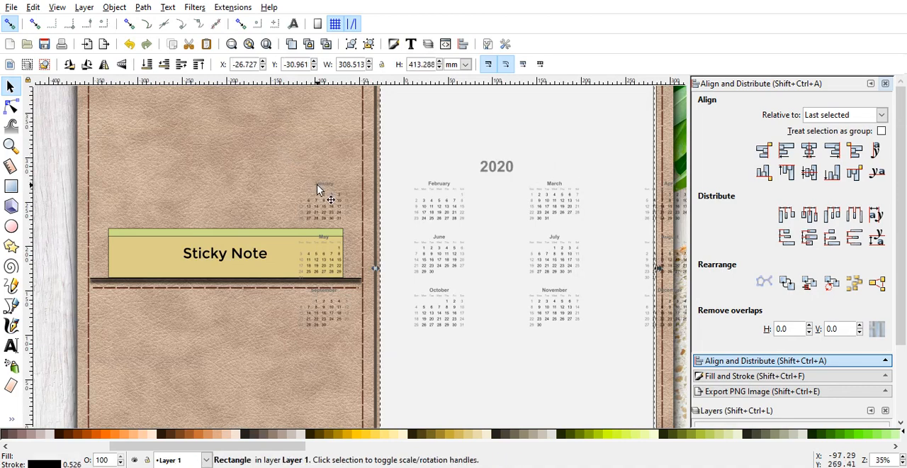
{"action": "left_click", "coordinate": [129, 46]}
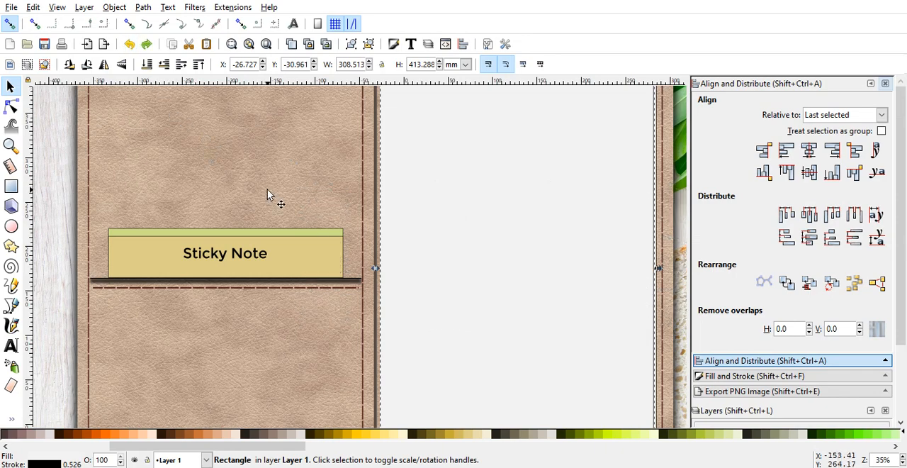
Step: Render the 2020 calendar again with a month width of 3cm and a month margin of 4cm
{"action": "key", "text": "minus"}
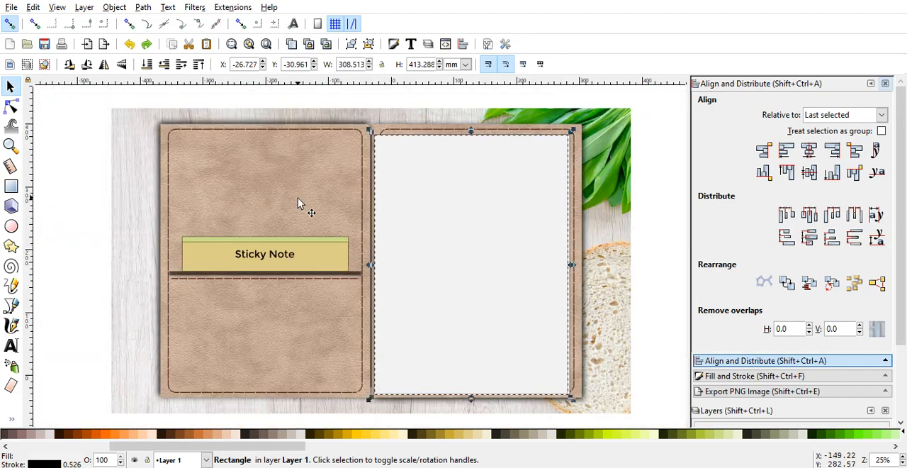
{"action": "left_click", "coordinate": [129, 165]}
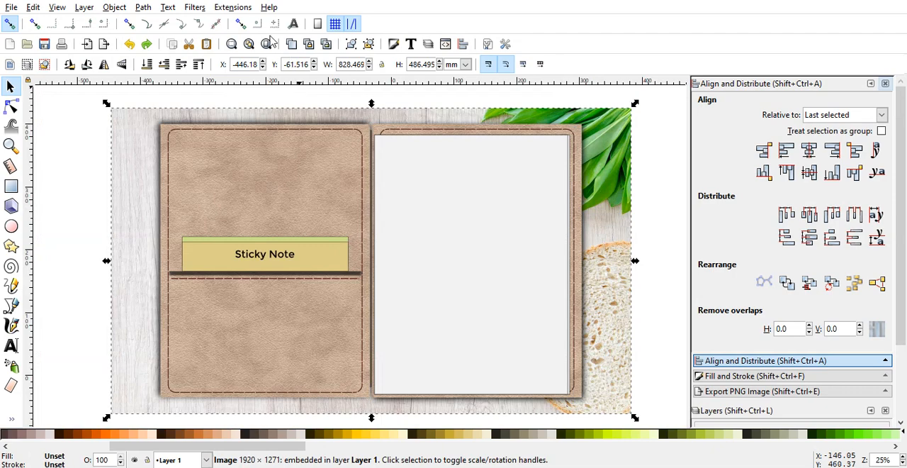
{"action": "left_click", "coordinate": [222, 8]}
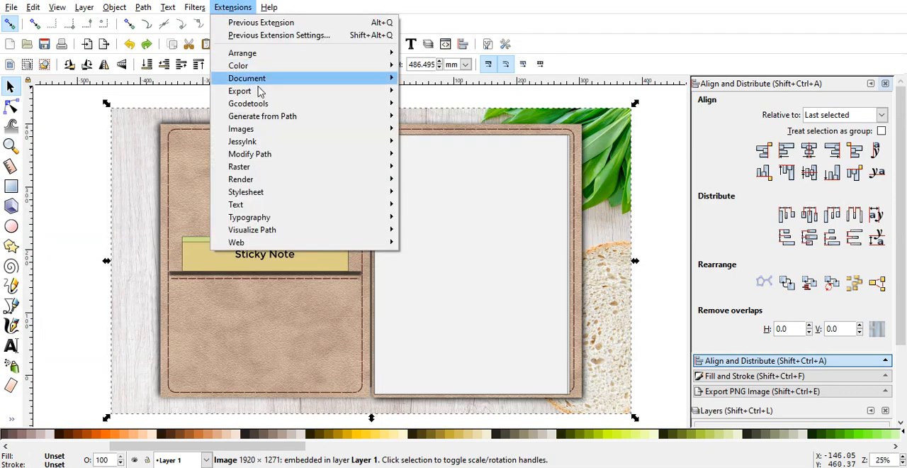
{"action": "mouse_move", "coordinate": [289, 178]}
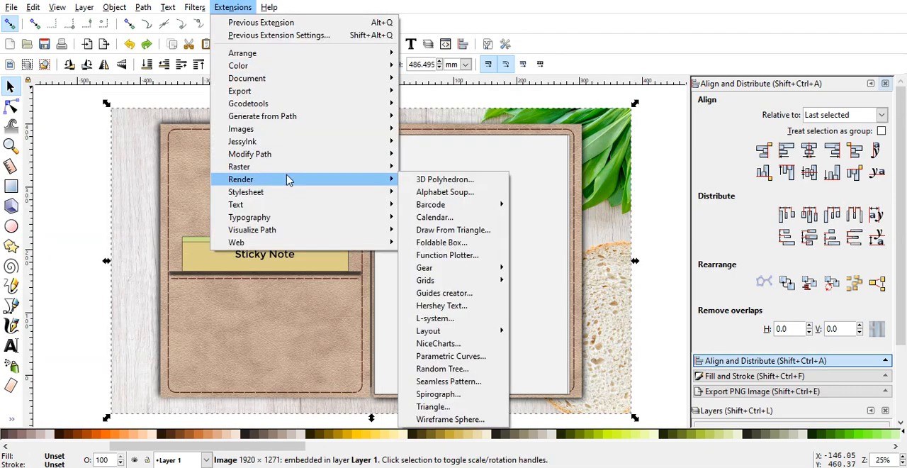
{"action": "left_click", "coordinate": [467, 224]}
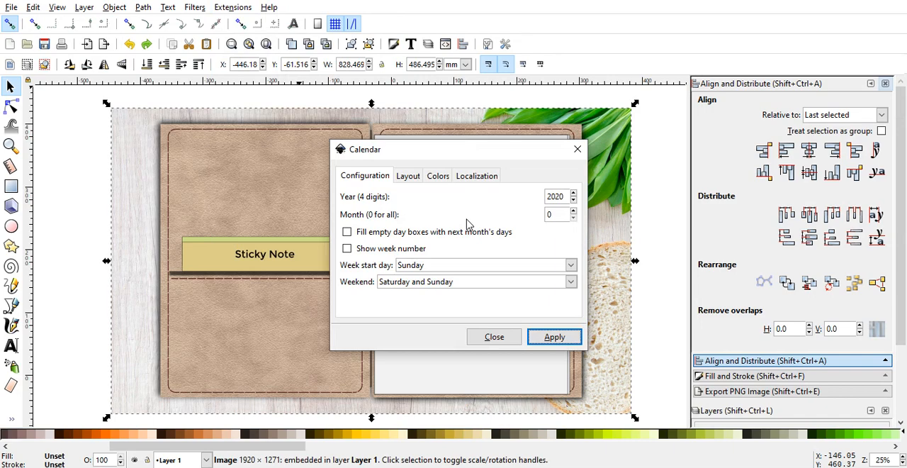
{"action": "left_click", "coordinate": [410, 179]}
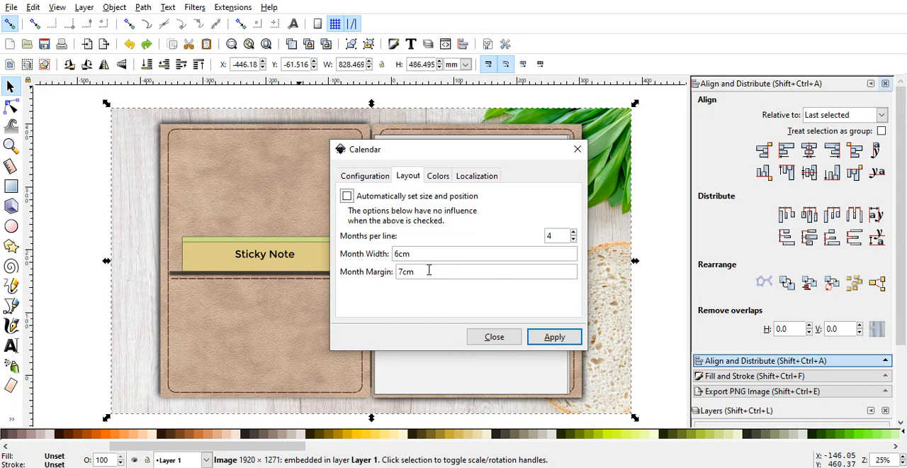
{"action": "left_click", "coordinate": [401, 272]}
{"action": "key", "text": "BackSpace"}
{"action": "type", "text": "4"}
{"action": "left_click", "coordinate": [398, 256]}
{"action": "type", "text": "3"}
{"action": "left_click", "coordinate": [553, 337]}
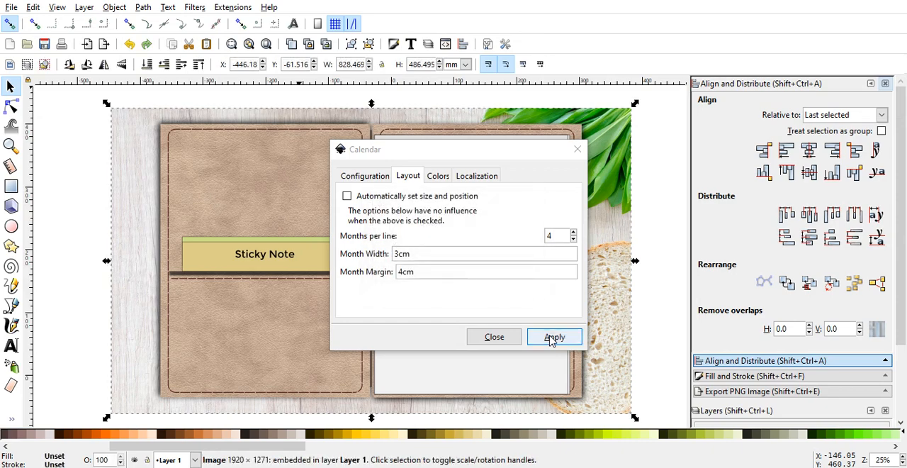
{"action": "left_click", "coordinate": [577, 151]}
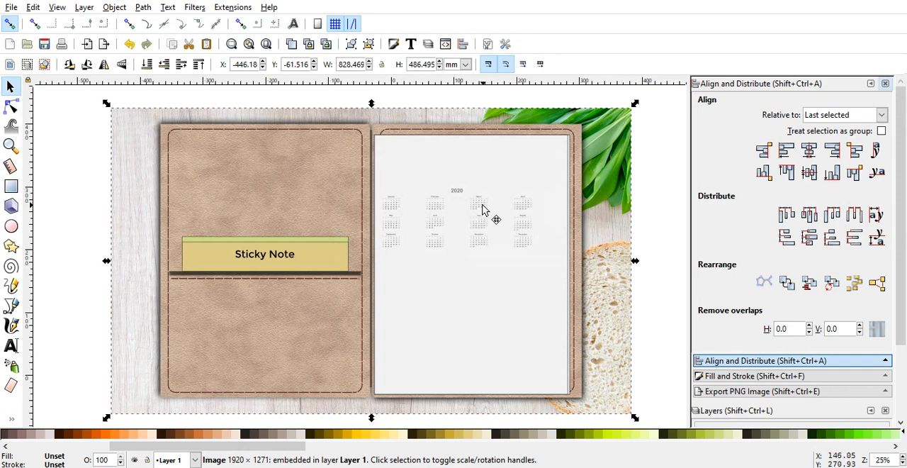
Step: Delete the rendered calendar group from the planner's white page
{"action": "key", "text": "Escape"}
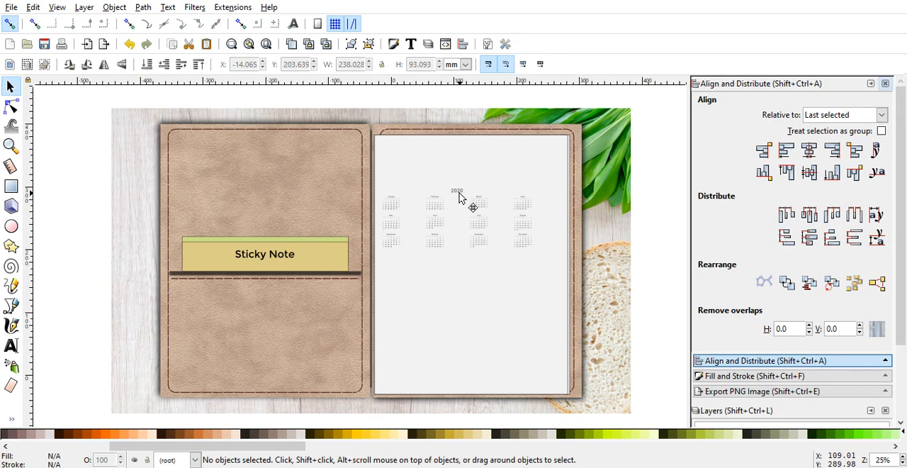
{"action": "left_click", "coordinate": [459, 197]}
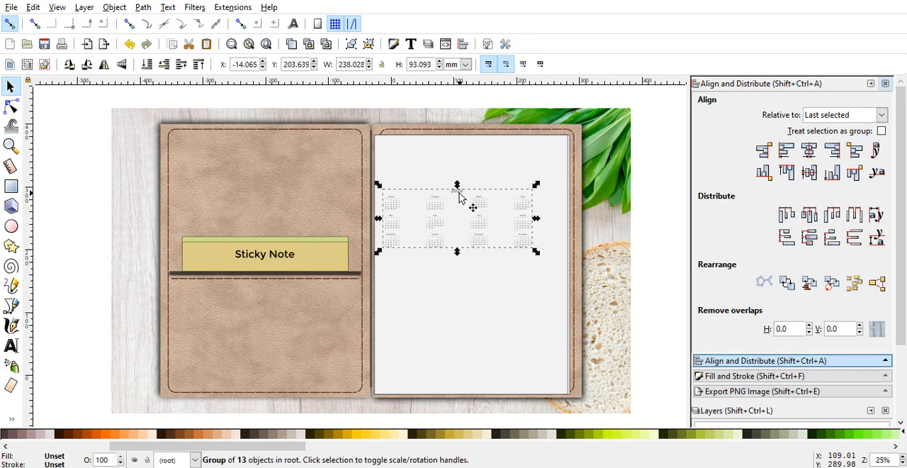
{"action": "key", "text": "Delete"}
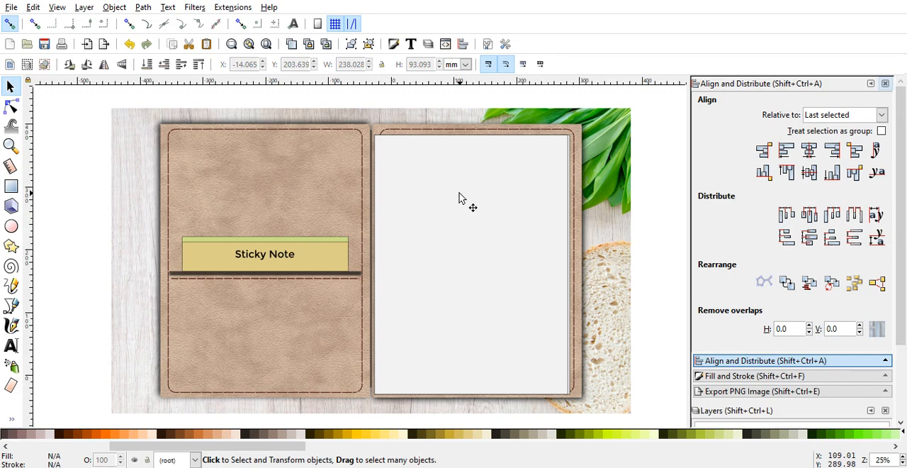
Step: Render a new 2020 calendar with the month margin reduced to 3cm, keeping four months per line
{"action": "left_click", "coordinate": [218, 9]}
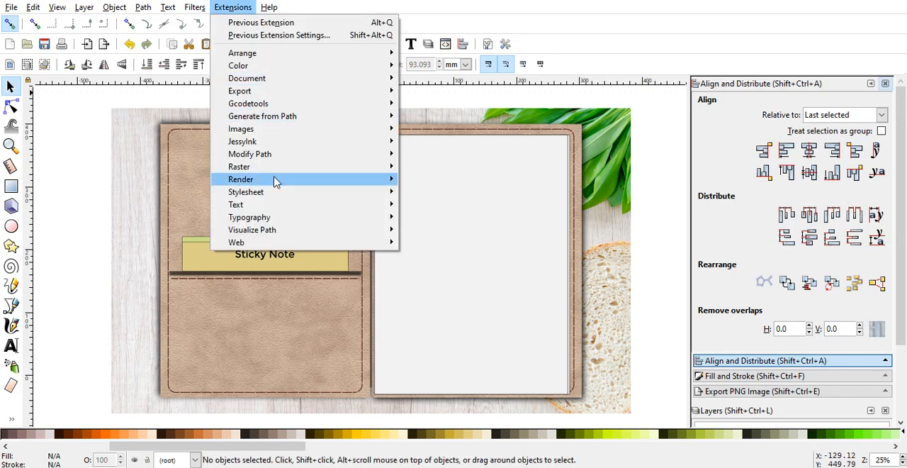
{"action": "mouse_move", "coordinate": [276, 181]}
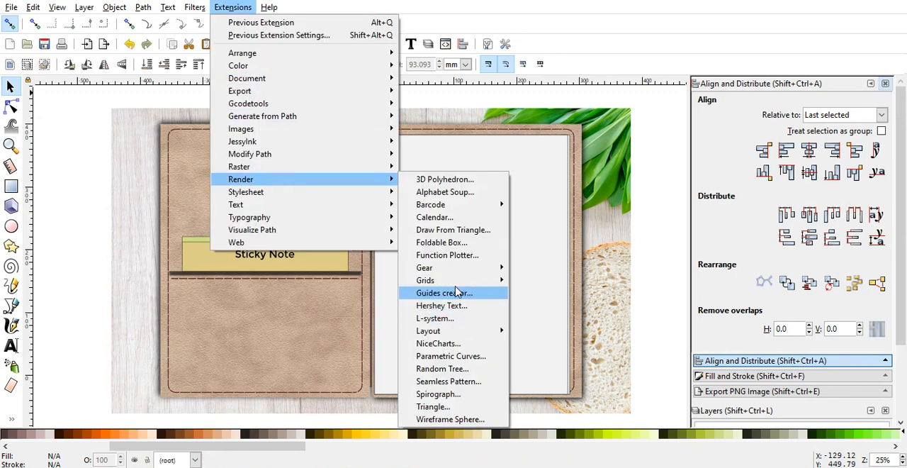
{"action": "left_click", "coordinate": [438, 217]}
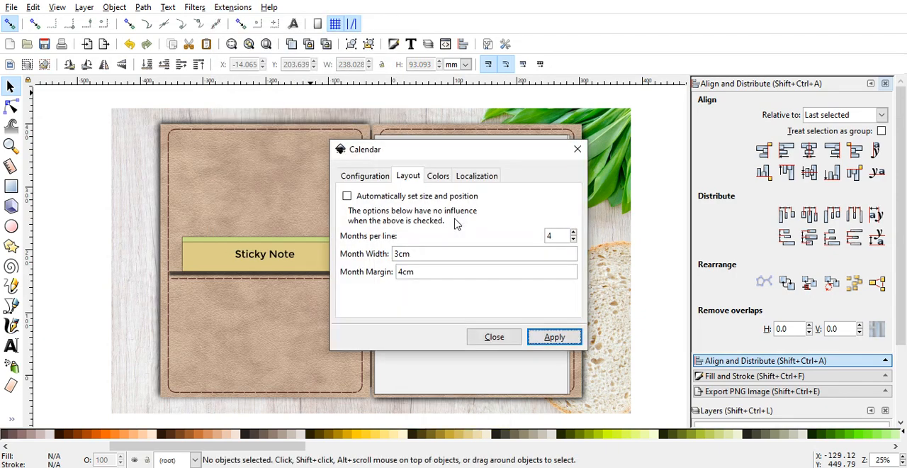
{"action": "left_click", "coordinate": [402, 271]}
{"action": "key", "text": "BackSpace"}
{"action": "type", "text": "3"}
{"action": "left_click", "coordinate": [542, 338]}
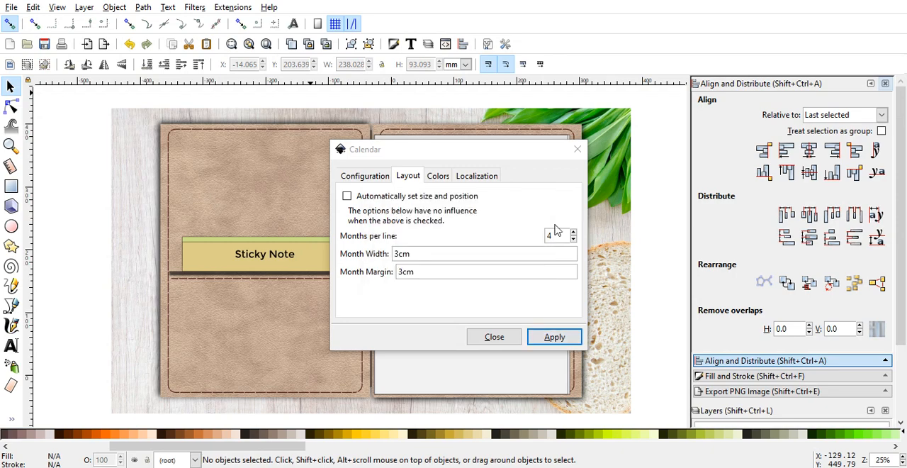
{"action": "left_click", "coordinate": [577, 150]}
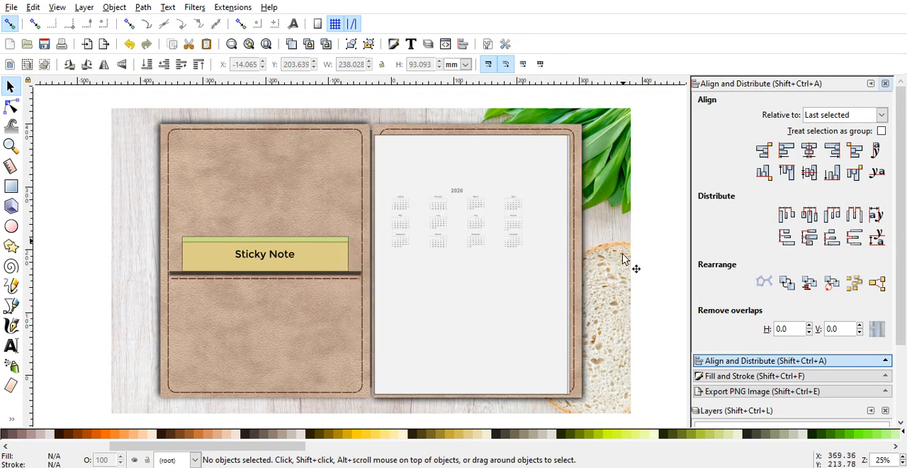
Step: Enlarge the 2020 calendar to about 284 mm wide over the lower part of the white page, and delete it
{"action": "left_click", "coordinate": [474, 227]}
{"action": "key", "text": "plus"}
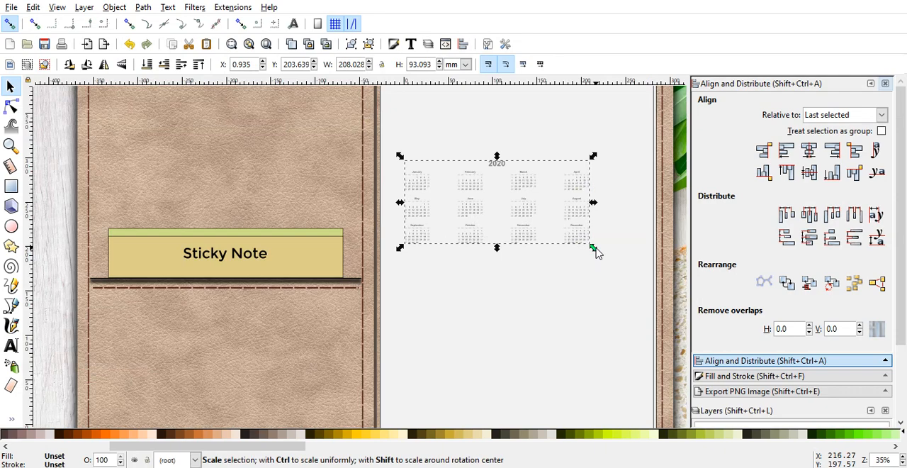
{"action": "left_click_drag", "start_coordinate": [594, 250], "coordinate": [628, 305]}
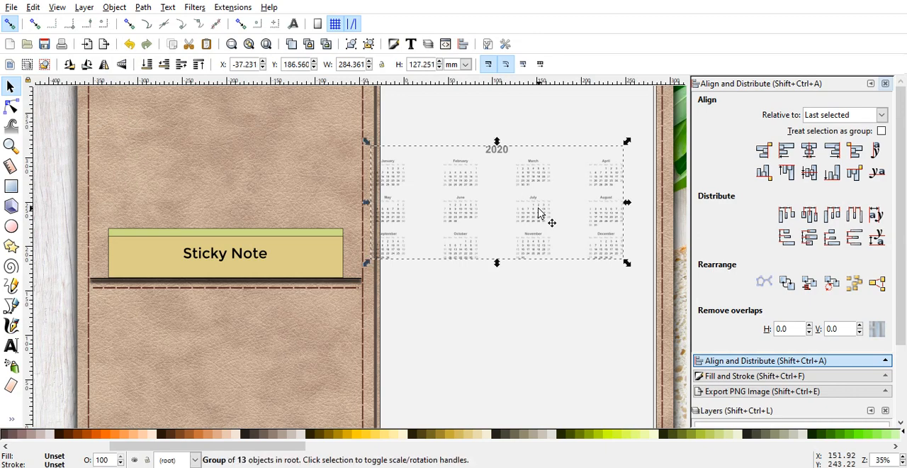
{"action": "left_click_drag", "start_coordinate": [539, 213], "coordinate": [558, 350]}
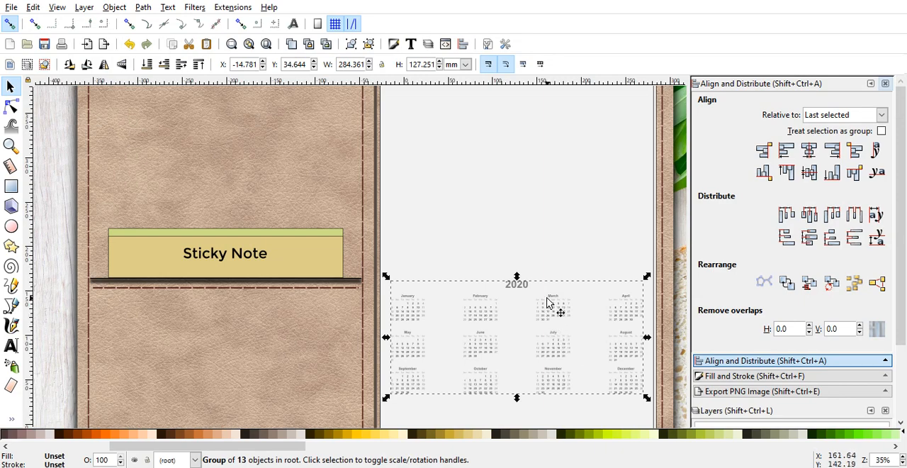
{"action": "key", "text": "Delete"}
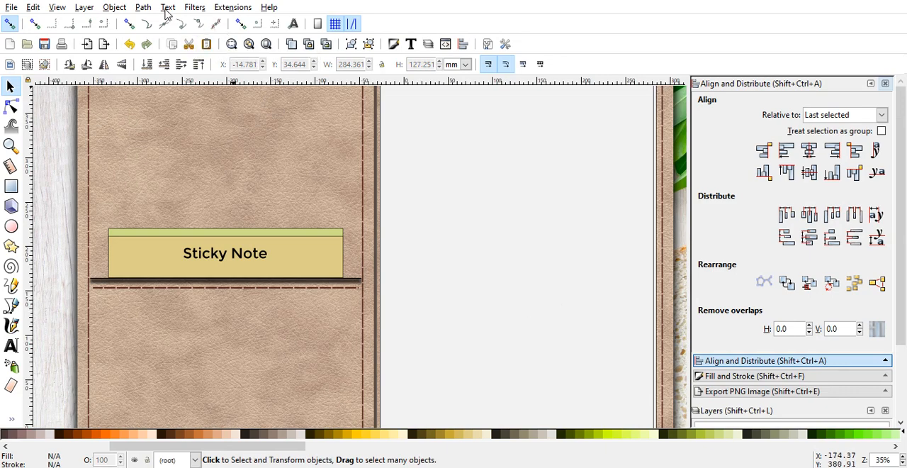
Step: Render a new 2020 calendar with a month width of 2cm and a month margin of 3cm, four months per line
{"action": "left_click", "coordinate": [233, 7]}
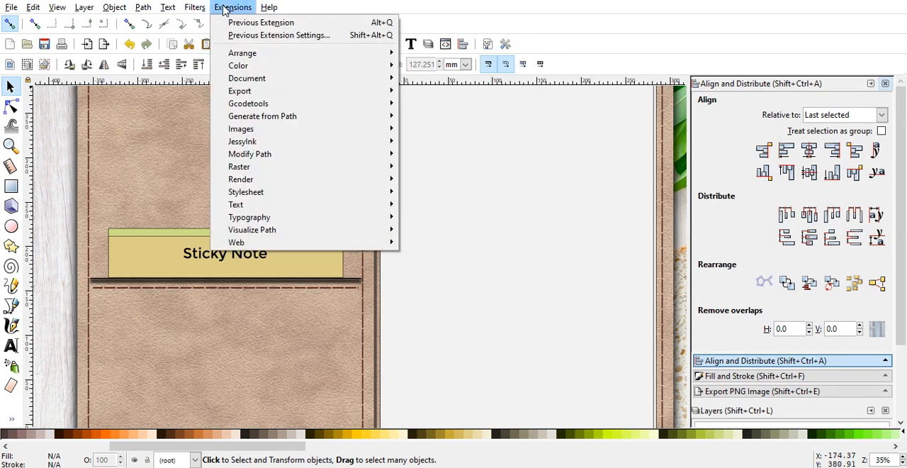
{"action": "mouse_move", "coordinate": [279, 180]}
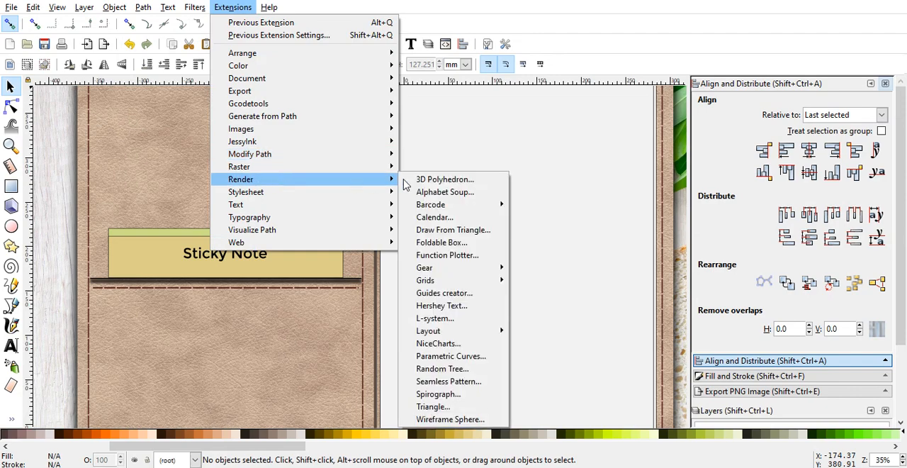
{"action": "left_click", "coordinate": [454, 218]}
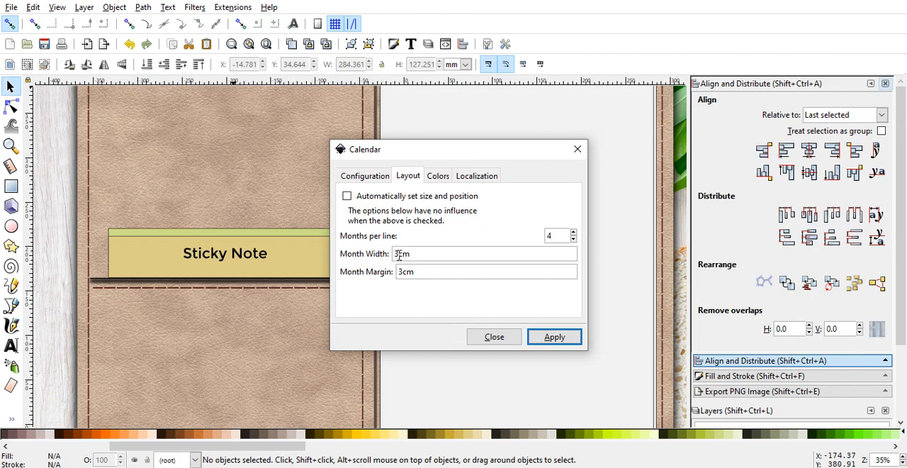
{"action": "left_click_drag", "start_coordinate": [399, 255], "coordinate": [395, 256]}
{"action": "type", "text": "2"}
{"action": "left_click", "coordinate": [555, 337]}
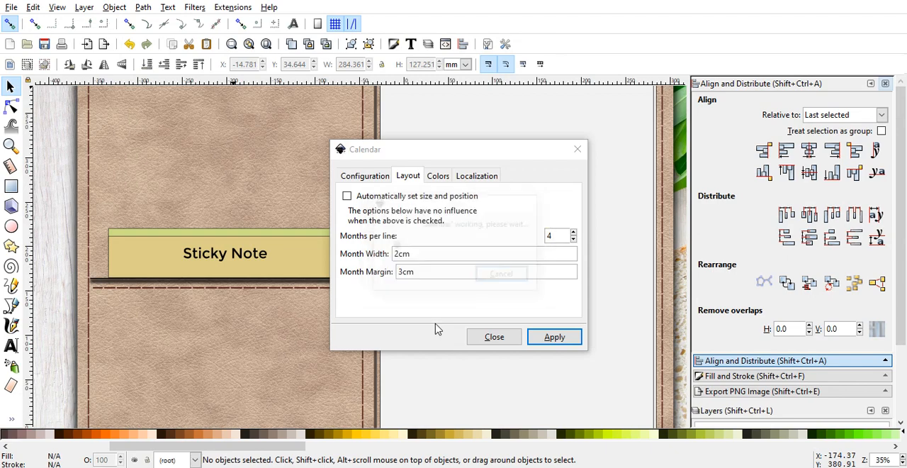
{"action": "left_click", "coordinate": [508, 338]}
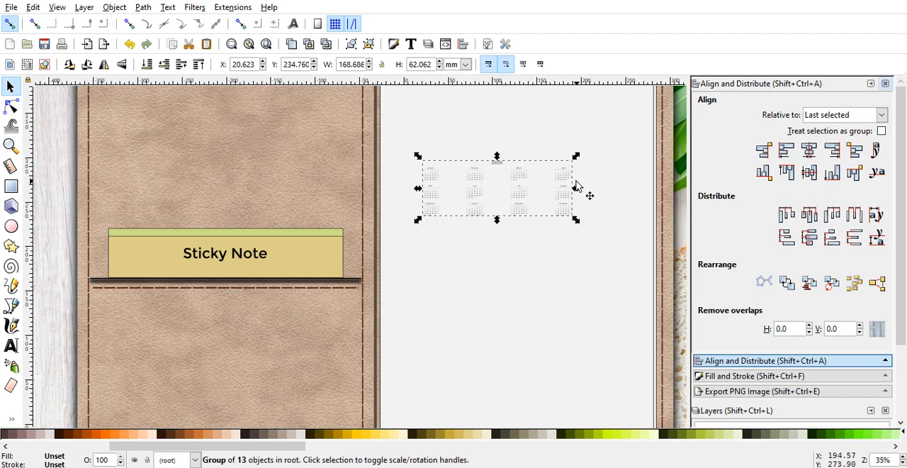
Step: Enlarge the newly rendered calendar to about 288 mm wide, placed lower on the white page, and delete it
{"action": "left_click_drag", "start_coordinate": [576, 190], "coordinate": [605, 238]}
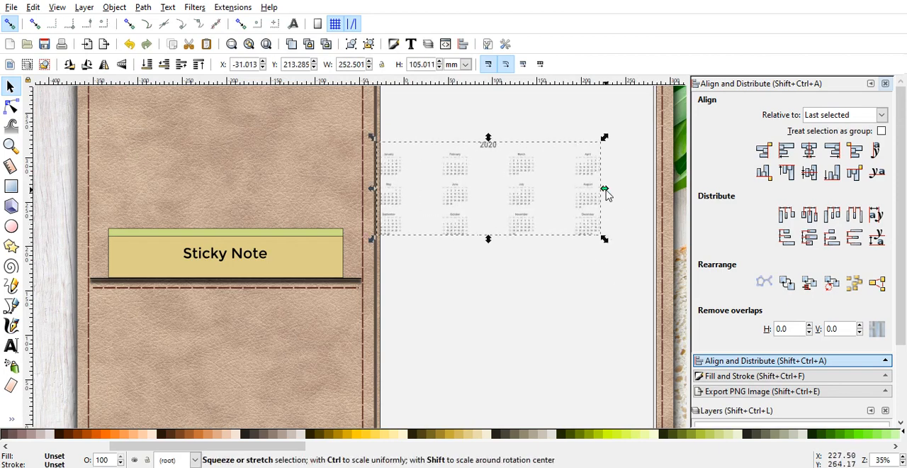
{"action": "left_click_drag", "start_coordinate": [606, 195], "coordinate": [624, 268]}
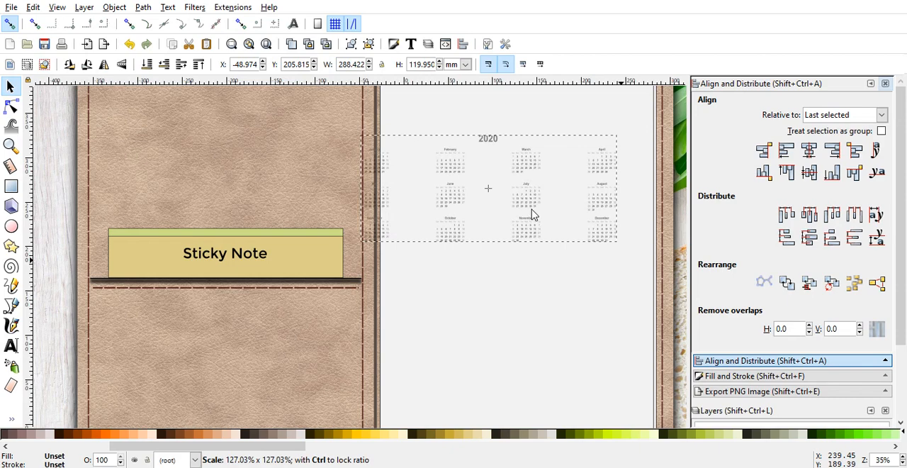
{"action": "left_click_drag", "start_coordinate": [530, 210], "coordinate": [566, 354]}
{"action": "key", "text": "Delete"}
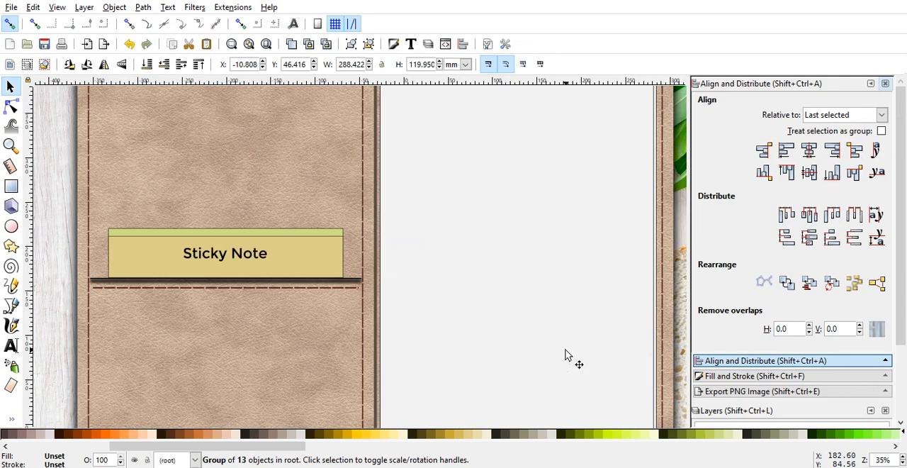
Step: Look through the Old Leather folder and the month images in its Calendar subfolder in File Explorer, and close the window
{"action": "mouse_move", "coordinate": [408, 466]}
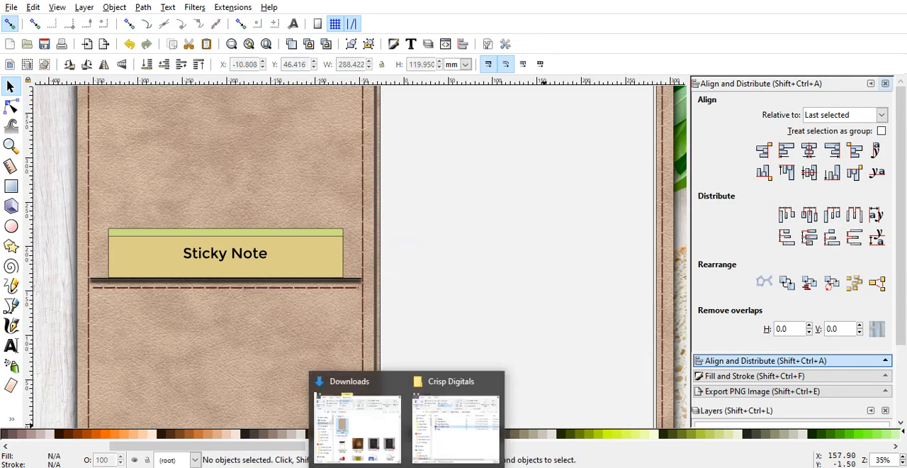
{"action": "left_click", "coordinate": [377, 442]}
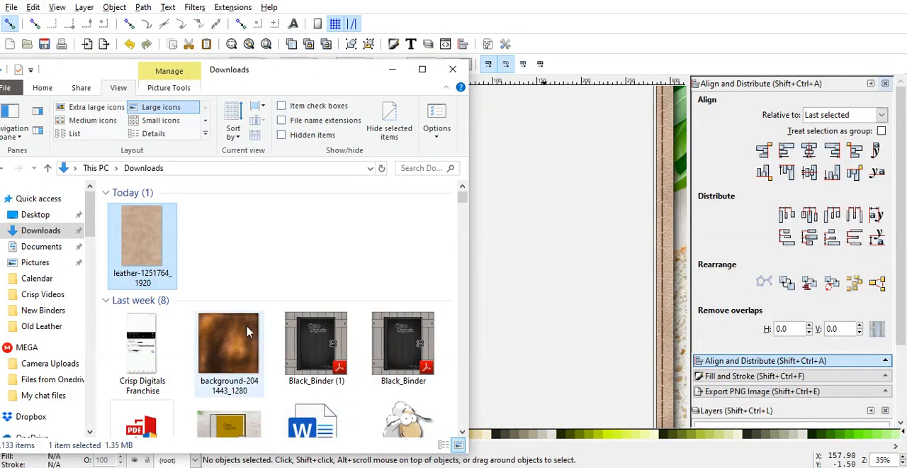
{"action": "left_click", "coordinate": [50, 328]}
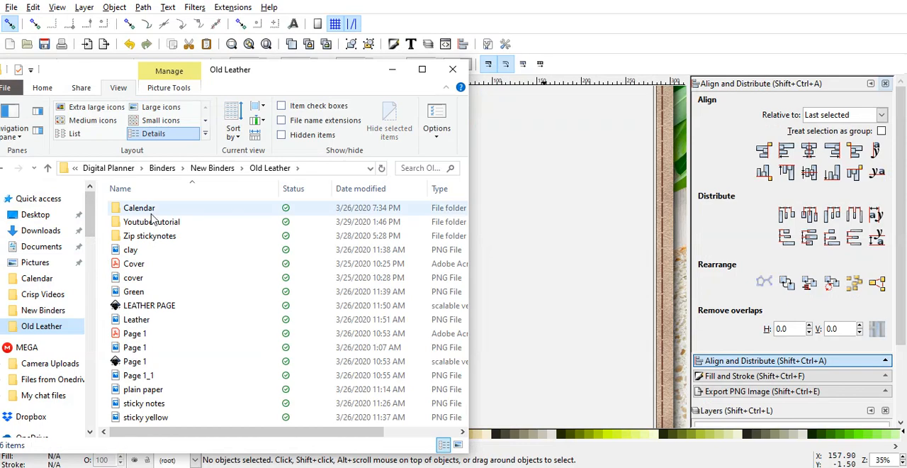
{"action": "double_click", "coordinate": [127, 210]}
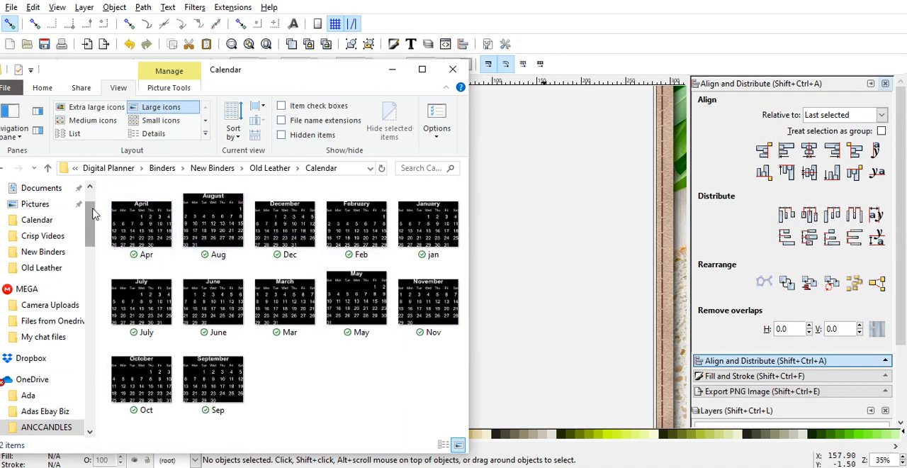
{"action": "scroll", "coordinate": [94, 213], "scroll_direction": "down", "scroll_amount": 1}
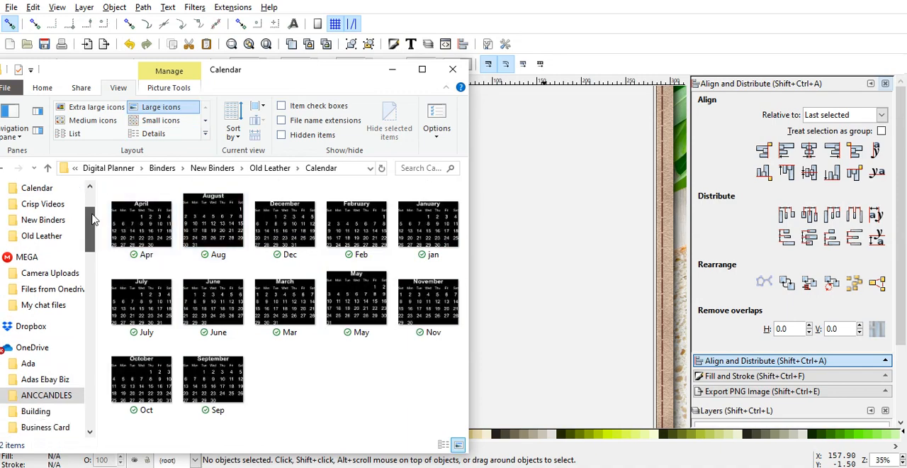
{"action": "scroll", "coordinate": [93, 205], "scroll_direction": "up", "scroll_amount": 2}
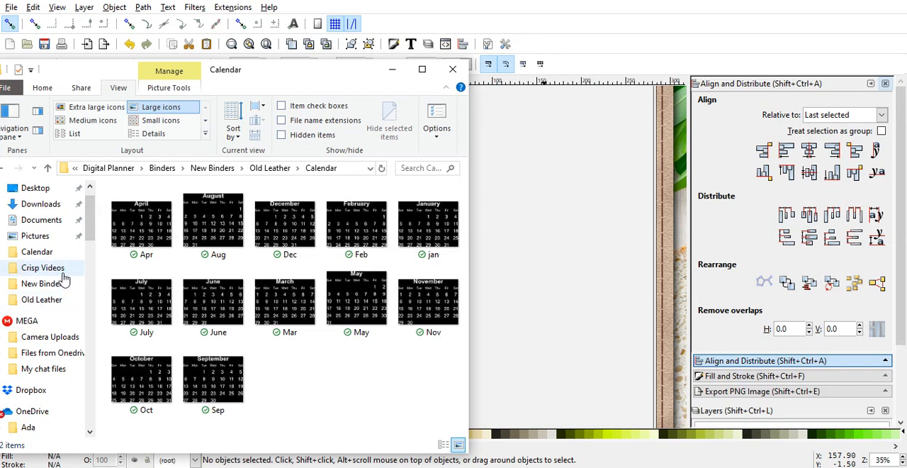
{"action": "left_click", "coordinate": [40, 259]}
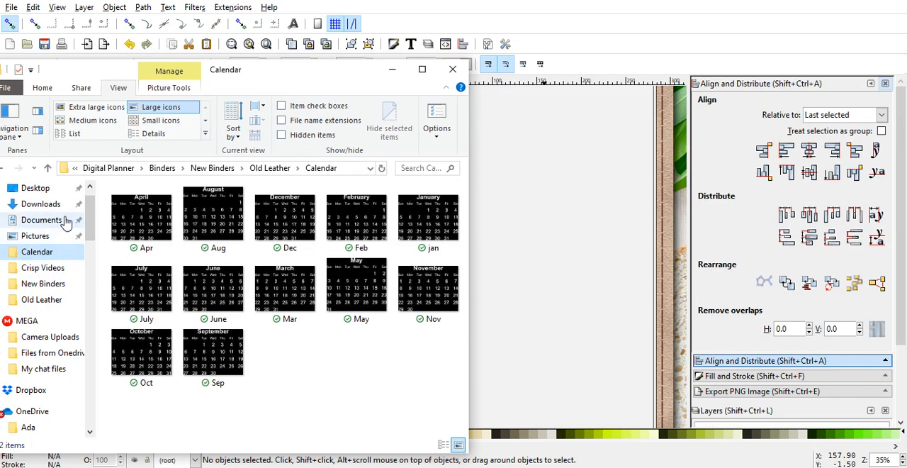
{"action": "left_click", "coordinate": [5, 170]}
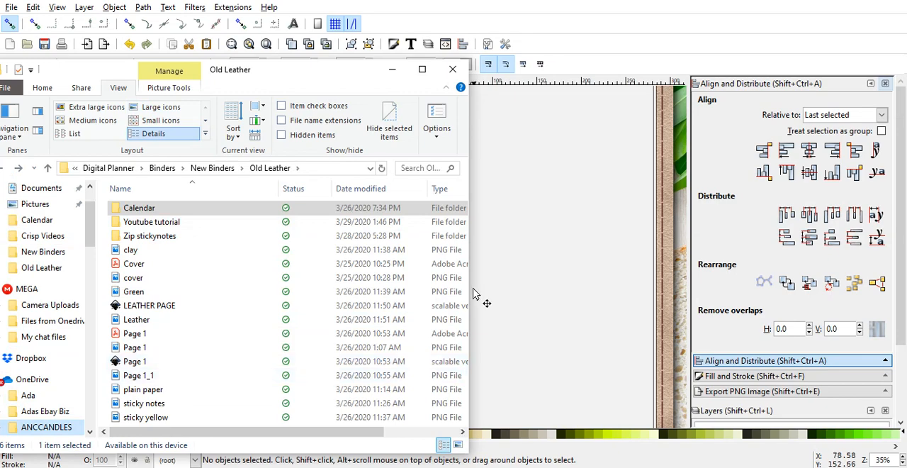
{"action": "left_click_drag", "start_coordinate": [468, 186], "coordinate": [517, 198]}
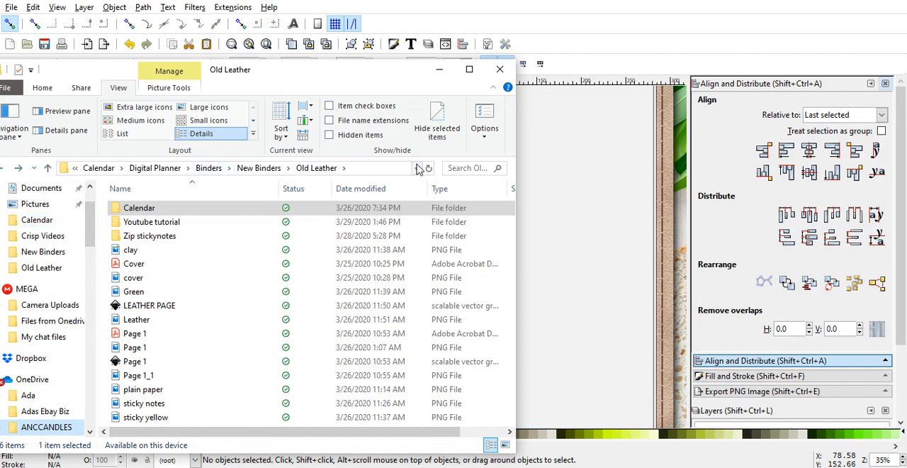
{"action": "left_click", "coordinate": [505, 73]}
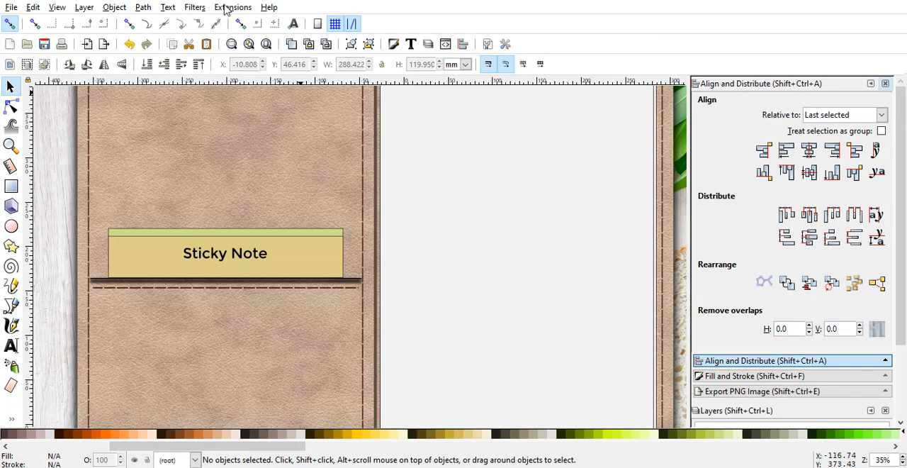
Step: Render the 2020 calendar again with the month margin reduced to 1cm, keeping the month width at 2cm
{"action": "left_click", "coordinate": [230, 8]}
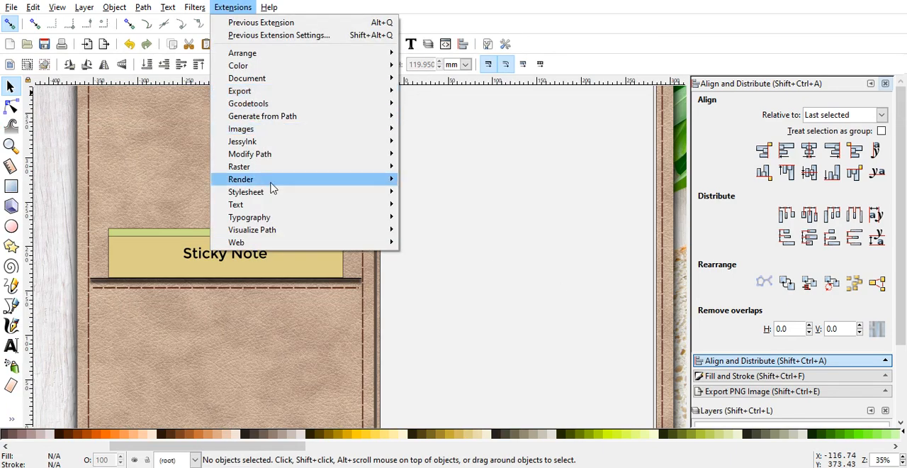
{"action": "mouse_move", "coordinate": [271, 184]}
{"action": "left_click", "coordinate": [441, 225]}
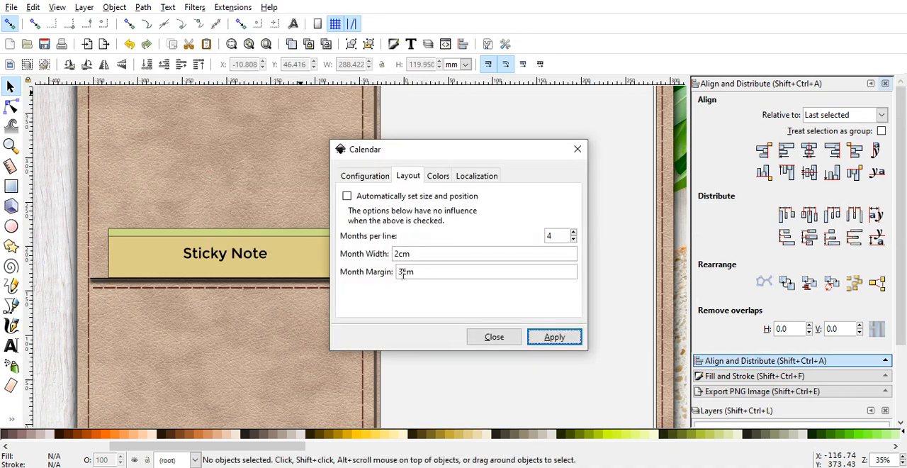
{"action": "left_click_drag", "start_coordinate": [402, 272], "coordinate": [398, 274]}
{"action": "type", "text": "1"}
{"action": "left_click", "coordinate": [545, 338]}
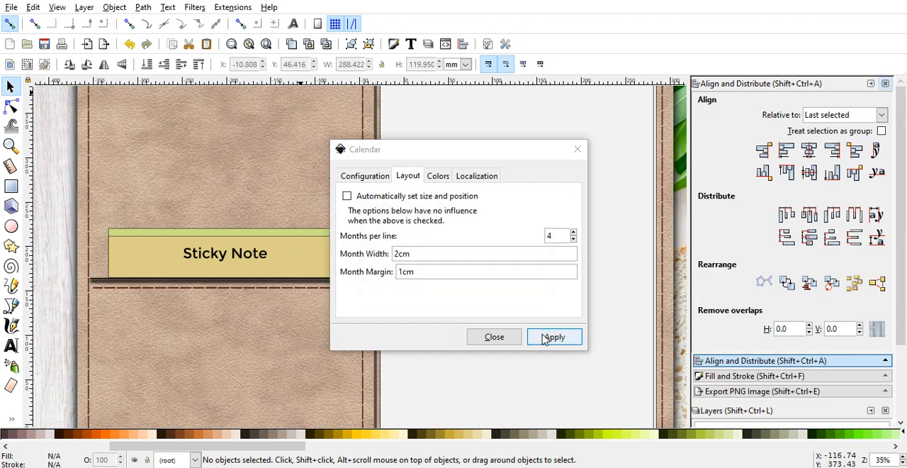
{"action": "left_click", "coordinate": [578, 149]}
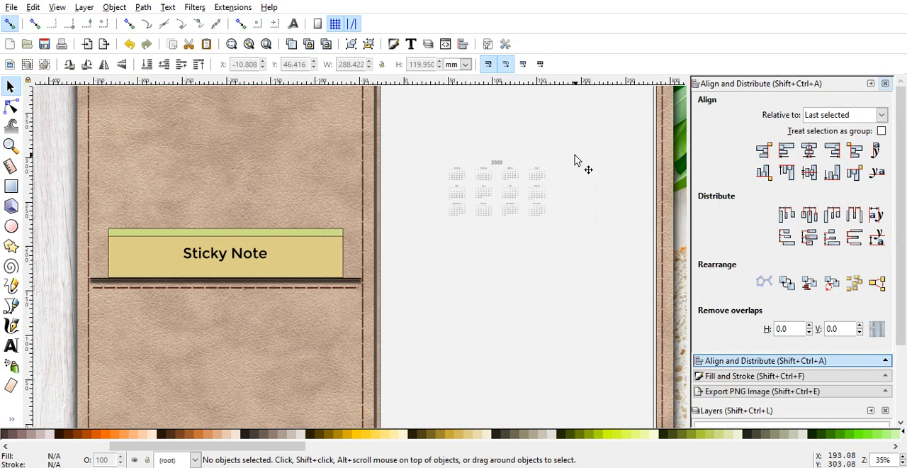
{"action": "left_click", "coordinate": [565, 243]}
{"action": "key", "text": "minus"}
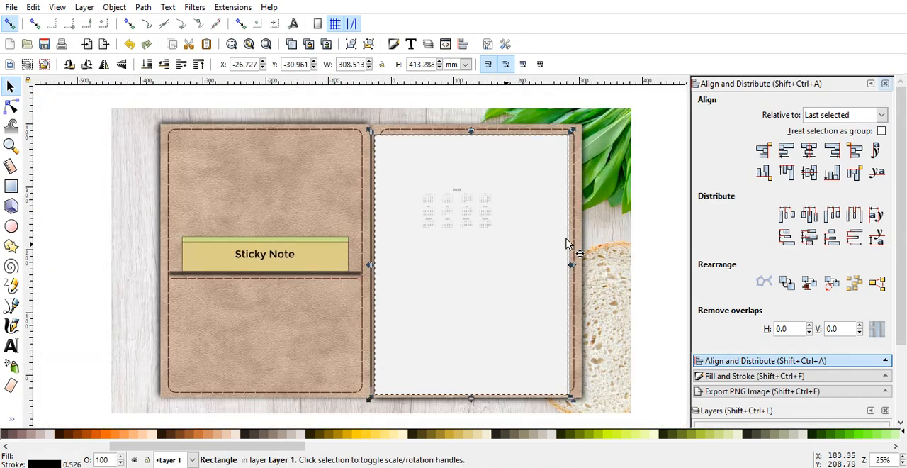
{"action": "key", "text": "plus"}
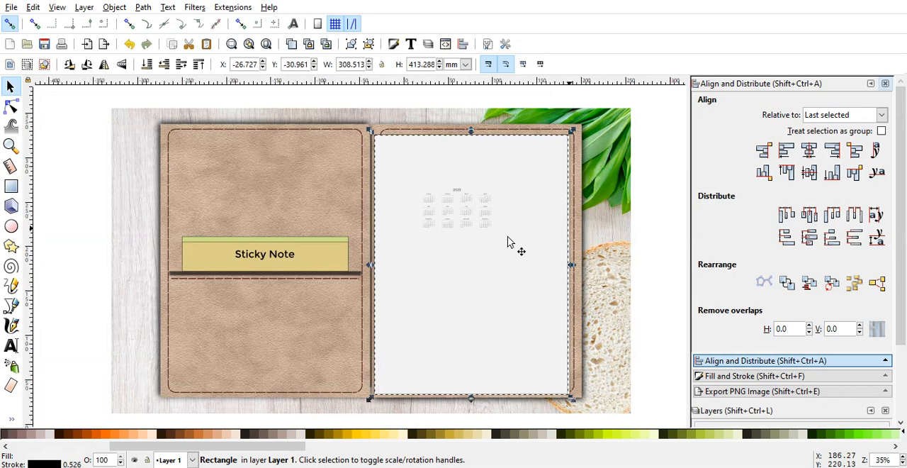
{"action": "key", "text": "Escape"}
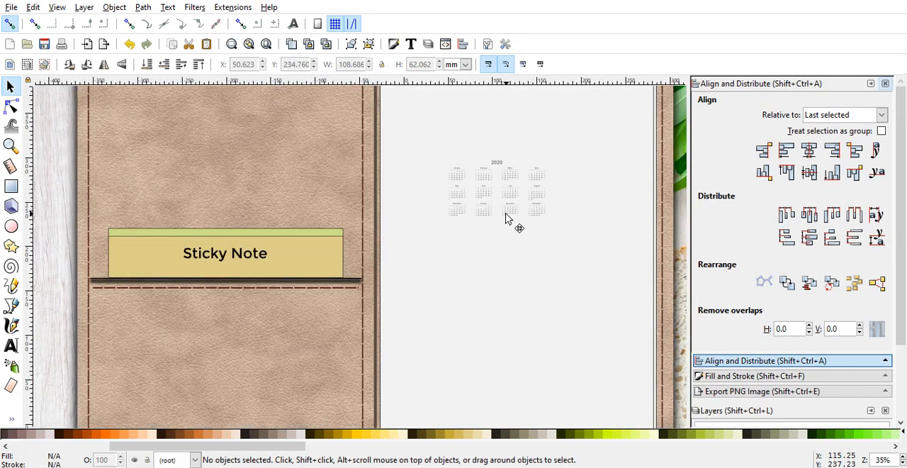
{"action": "left_click", "coordinate": [501, 167]}
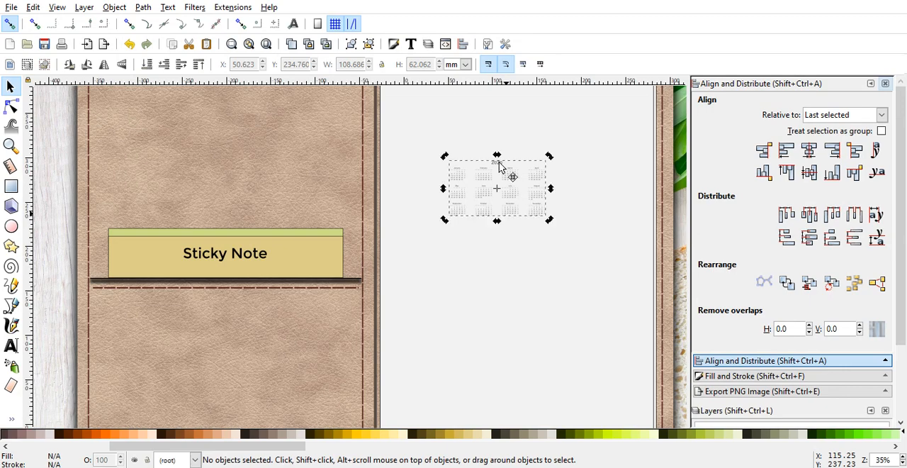
{"action": "left_click", "coordinate": [549, 225]}
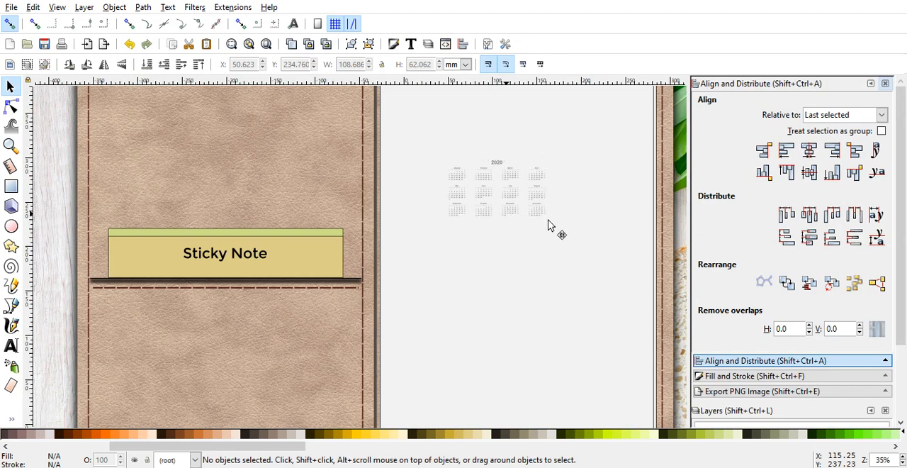
{"action": "left_click", "coordinate": [546, 223]}
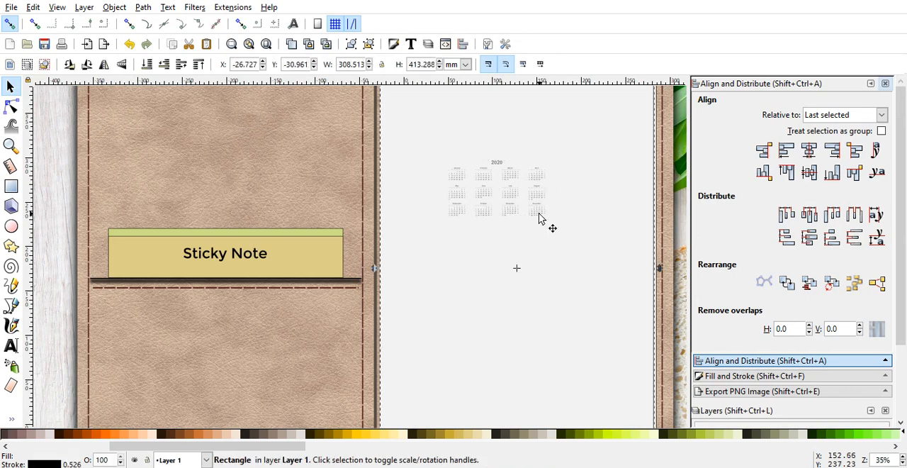
{"action": "key", "text": "Escape"}
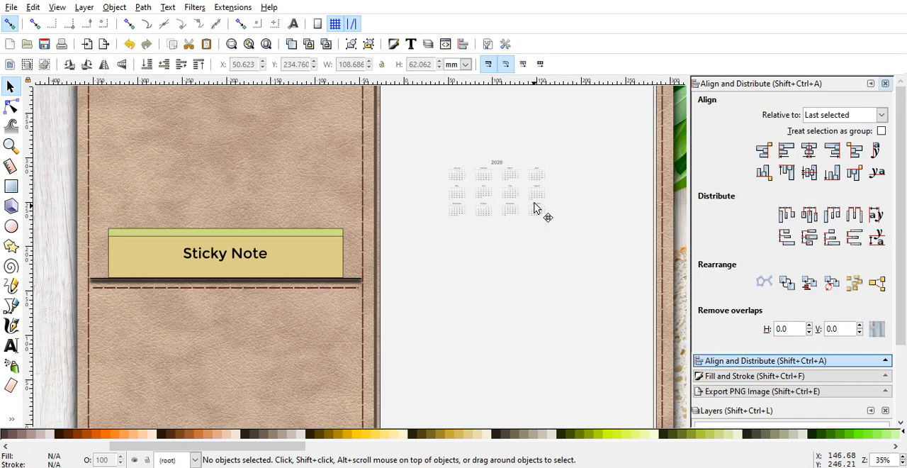
Step: Select all the months and the 2020 title inside the calendar and group them as one object
{"action": "left_click", "coordinate": [535, 207]}
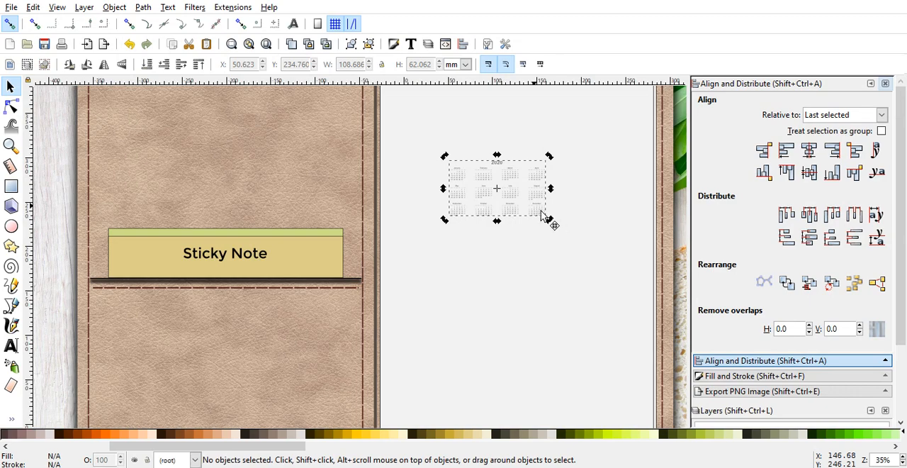
{"action": "left_click", "coordinate": [539, 204], "text": "ctrl"}
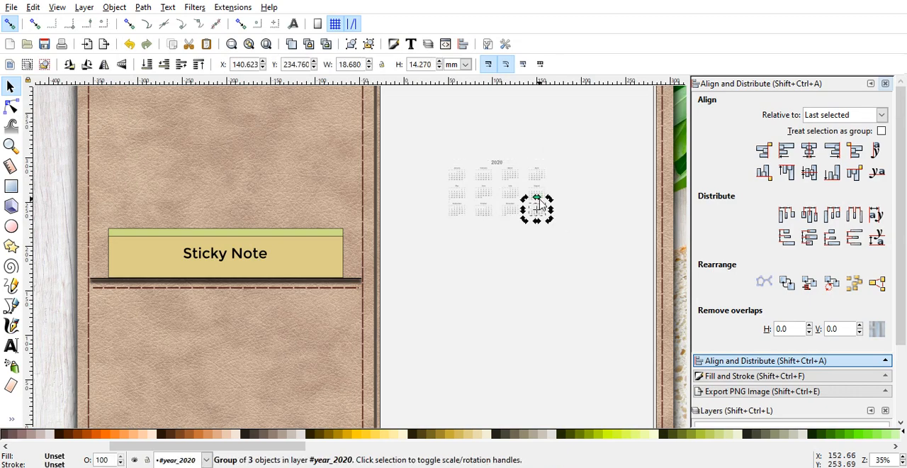
{"action": "left_click", "coordinate": [133, 49]}
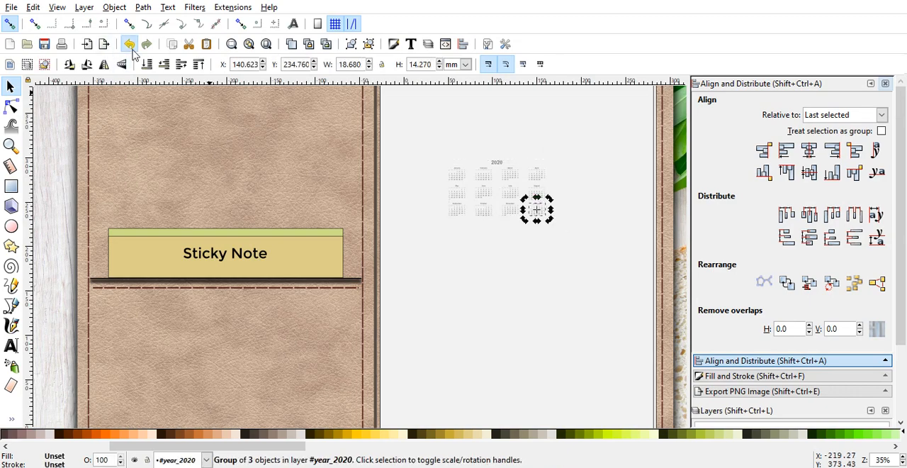
{"action": "left_click", "coordinate": [535, 185], "text": "ctrl"}
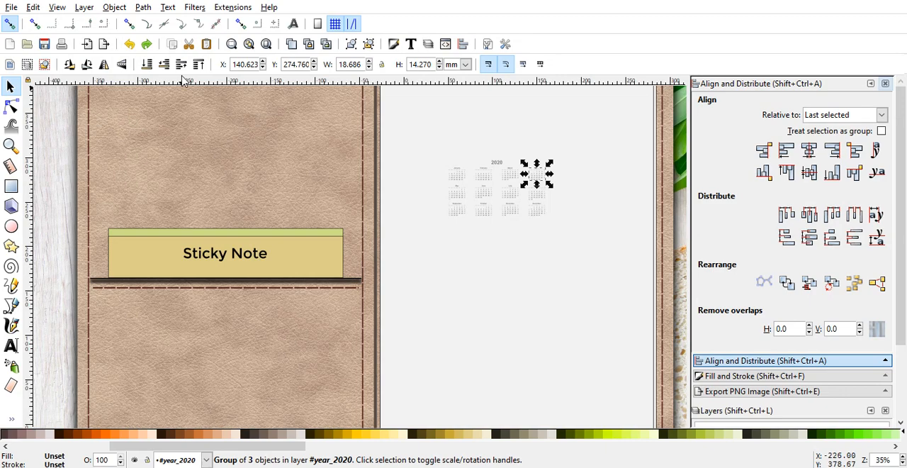
{"action": "key", "text": "minus"}
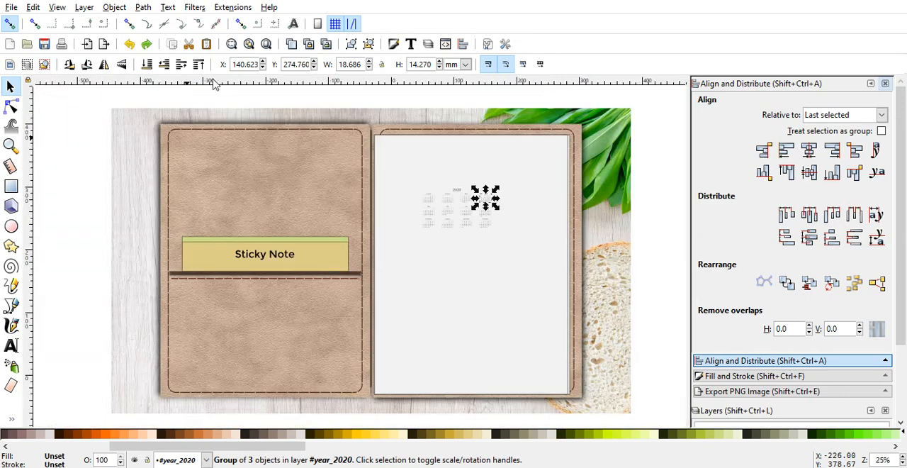
{"action": "left_click_drag", "start_coordinate": [663, 265], "coordinate": [401, 178]}
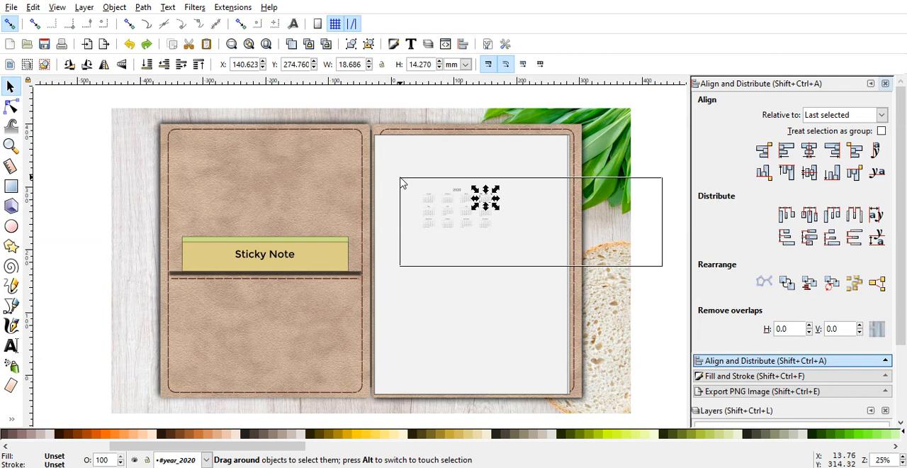
{"action": "left_click_drag", "start_coordinate": [401, 177], "coordinate": [400, 178]}
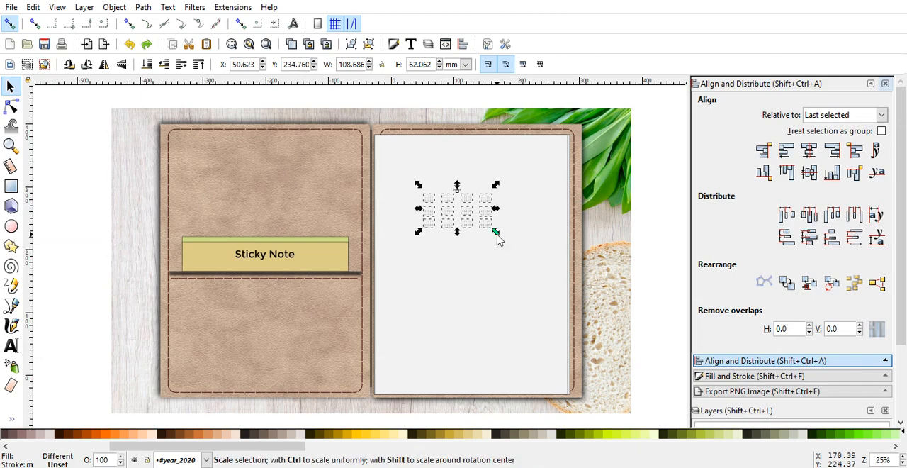
{"action": "left_click", "coordinate": [351, 45]}
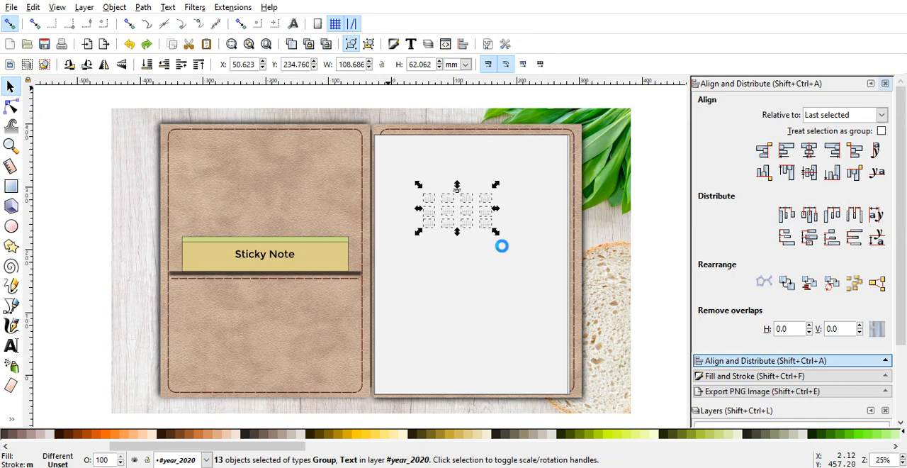
{"action": "key", "text": "ctrl+g"}
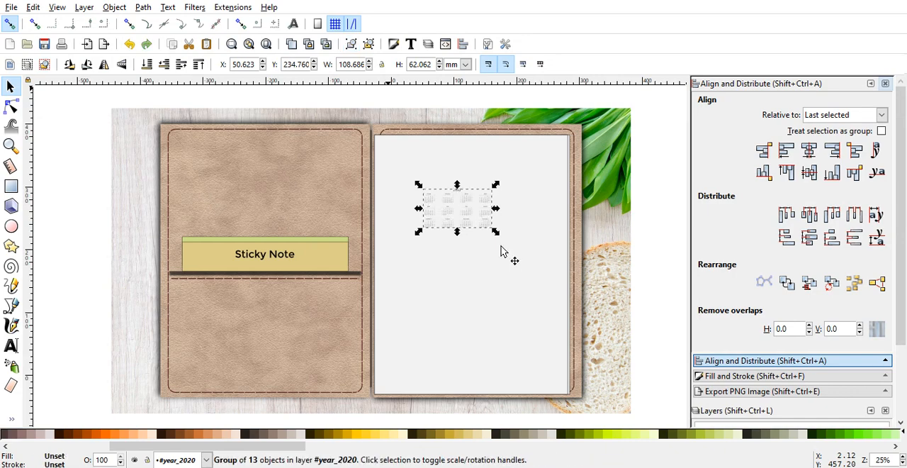
Step: Enlarge the calendar group to about 280 mm wide and centre it horizontally on the lower part of the white page
{"action": "left_click_drag", "start_coordinate": [497, 232], "coordinate": [551, 305]}
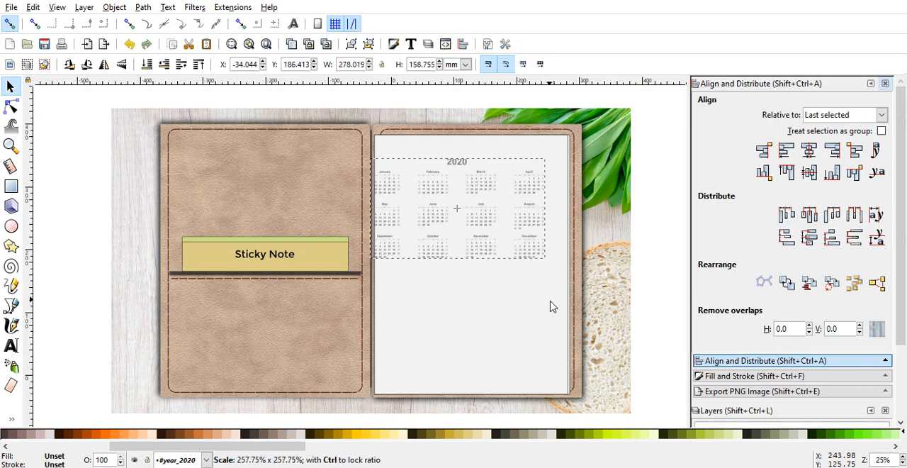
{"action": "left_click_drag", "start_coordinate": [540, 258], "coordinate": [547, 368]}
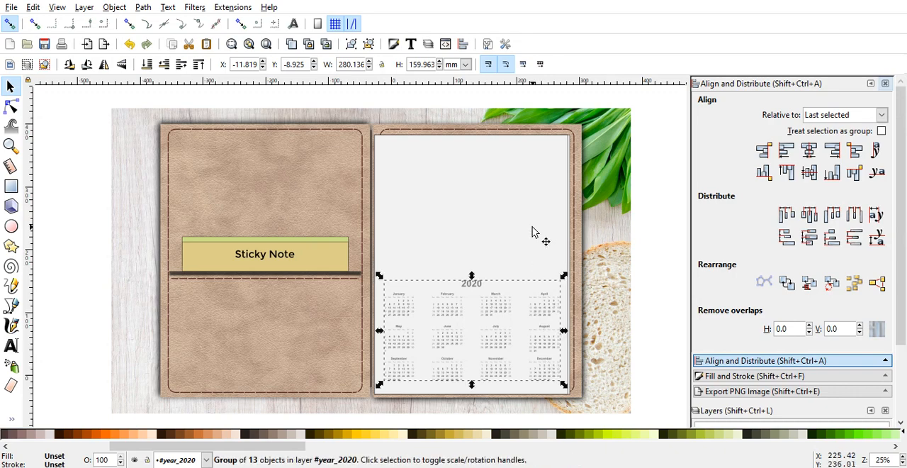
{"action": "key", "text": "shift"}
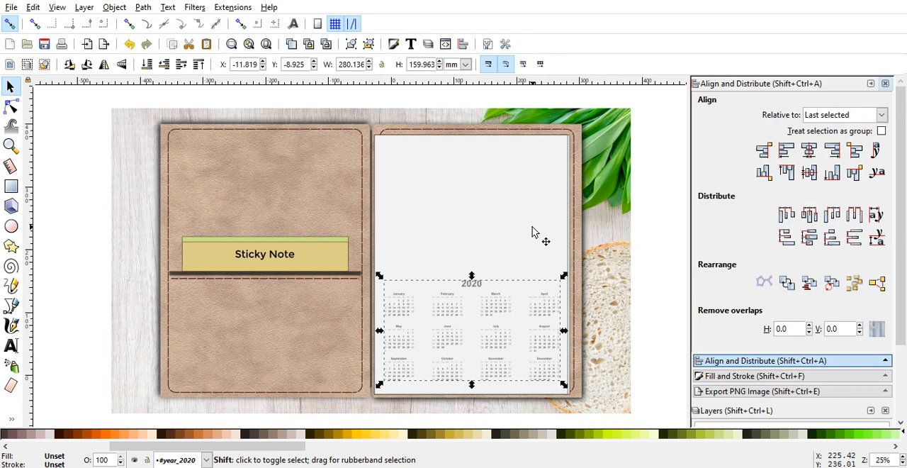
{"action": "left_click", "coordinate": [533, 232], "text": "shift"}
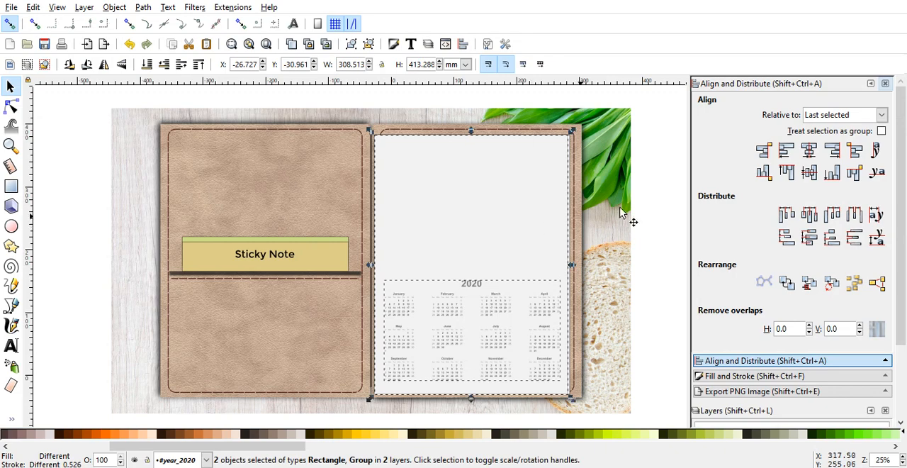
{"action": "left_click", "coordinate": [808, 155]}
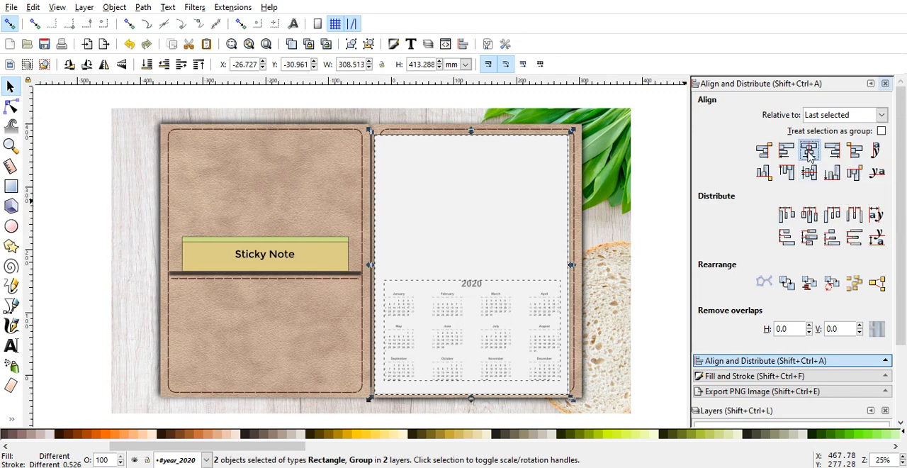
{"action": "left_click", "coordinate": [655, 309]}
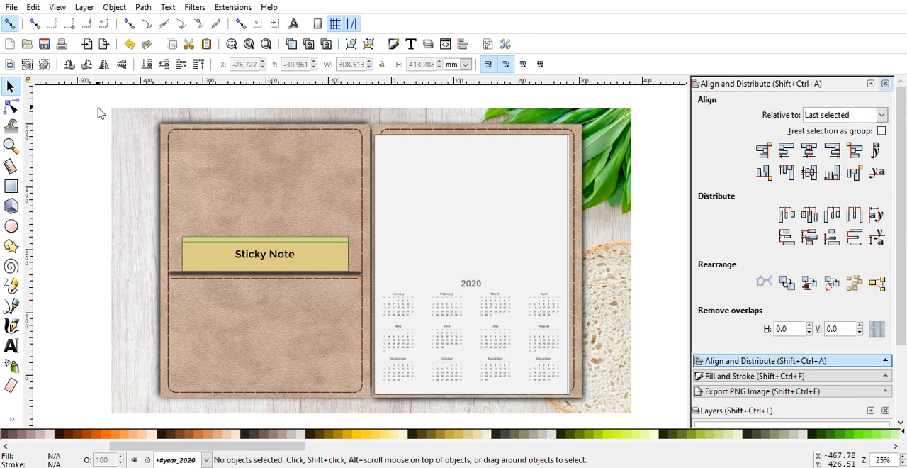
Step: Fill the calendar group with black
{"action": "left_click_drag", "start_coordinate": [91, 100], "coordinate": [85, 155]}
{"action": "left_click", "coordinate": [465, 290]}
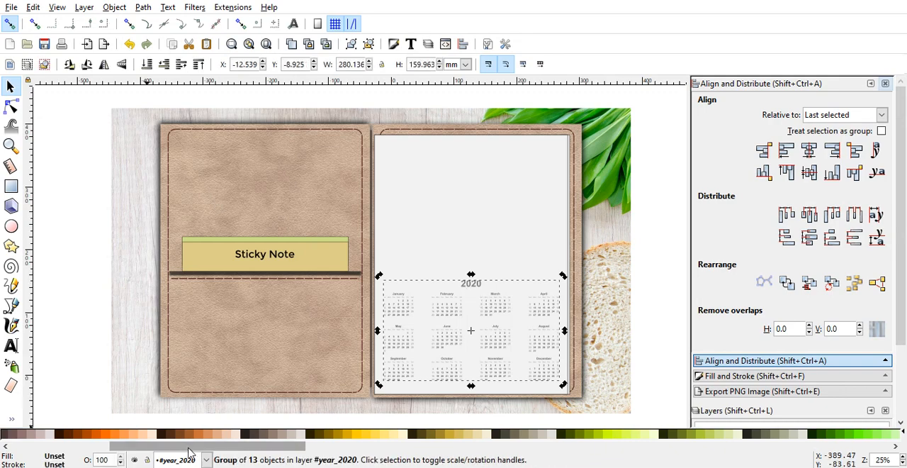
{"action": "left_click_drag", "start_coordinate": [188, 447], "coordinate": [42, 446]}
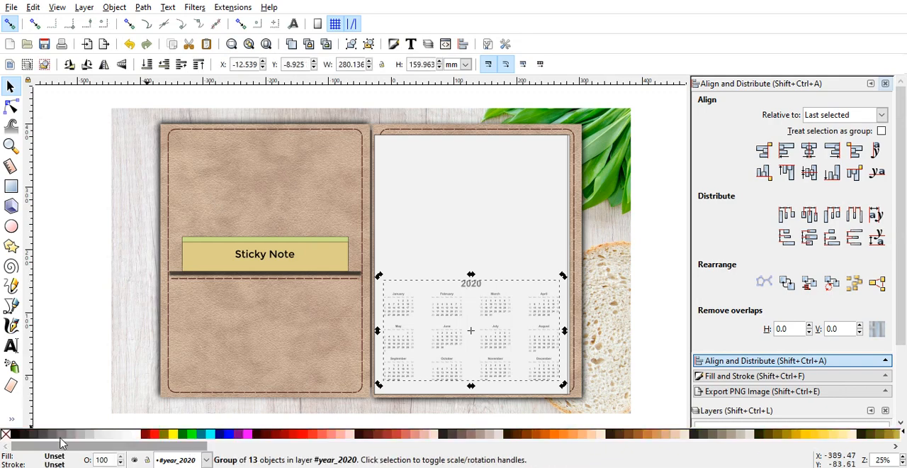
{"action": "left_click", "coordinate": [15, 434]}
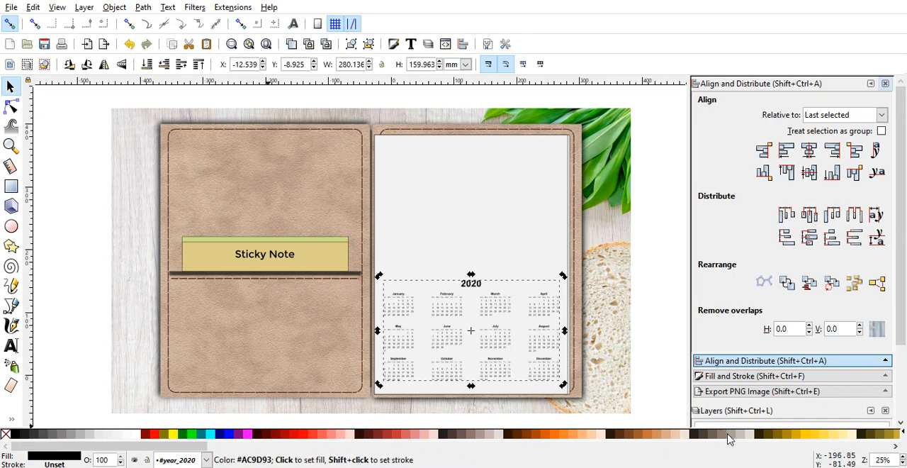
Step: Try the leather cover's tan, sampled with the Dropper, as the calendar's fill, and set the fill back to black
{"action": "left_click", "coordinate": [12, 420]}
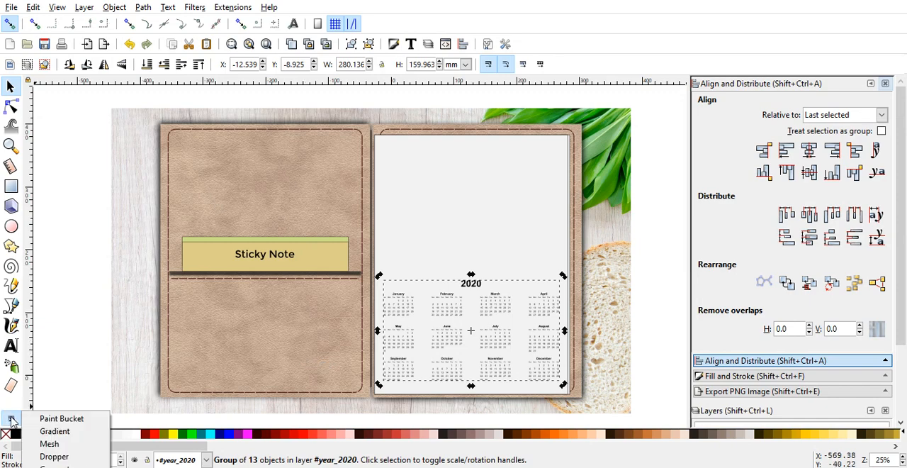
{"action": "left_click", "coordinate": [48, 457]}
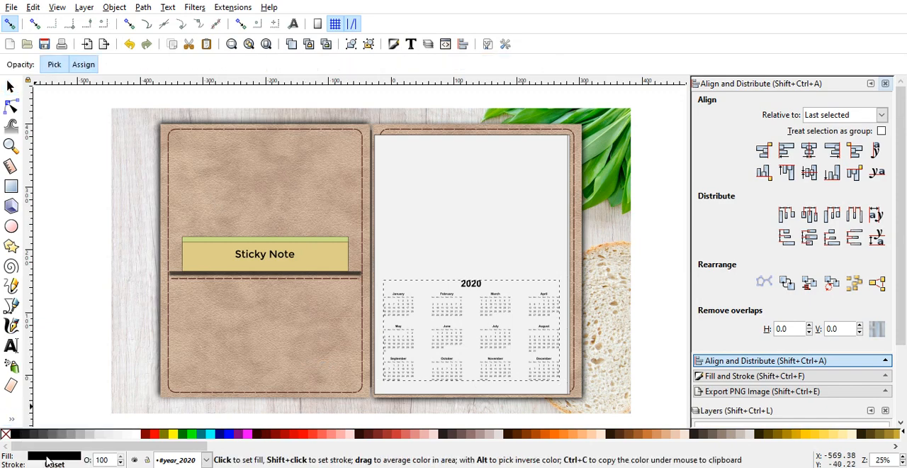
{"action": "left_click", "coordinate": [222, 351]}
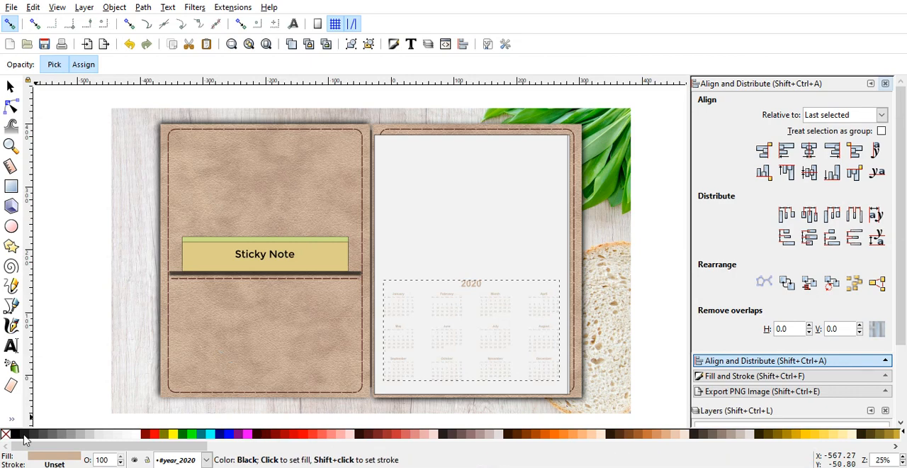
{"action": "left_click", "coordinate": [66, 424]}
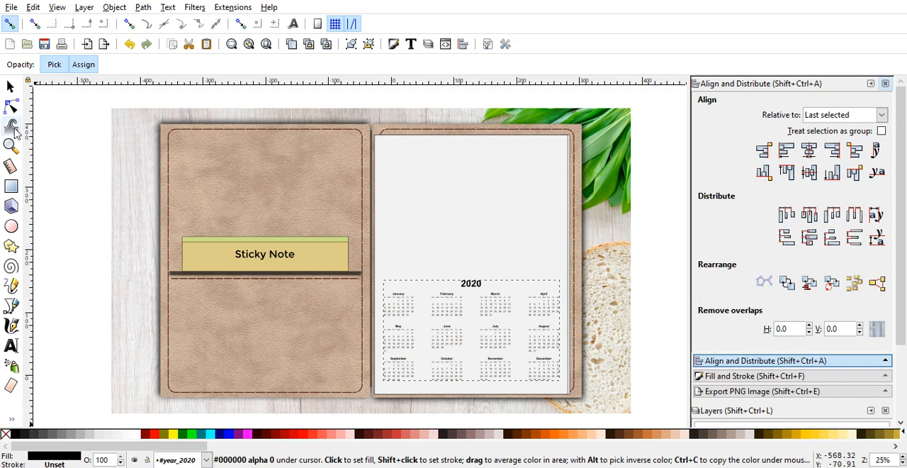
{"action": "left_click", "coordinate": [10, 86]}
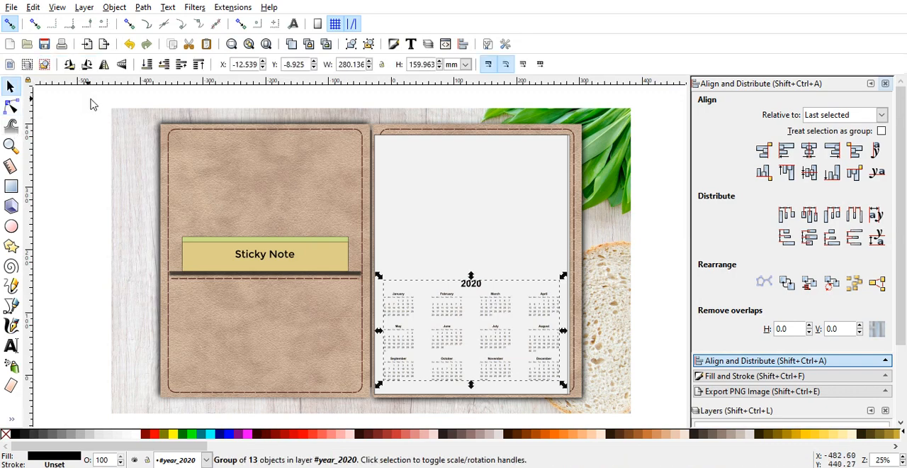
{"action": "mouse_move", "coordinate": [92, 100]}
{"action": "left_mouse_down"}
{"action": "mouse_move", "coordinate": [261, 203]}
{"action": "mouse_move", "coordinate": [344, 277]}
{"action": "mouse_move", "coordinate": [223, 166]}
{"action": "mouse_move", "coordinate": [135, 107]}
{"action": "mouse_move", "coordinate": [90, 110]}
{"action": "left_mouse_up"}
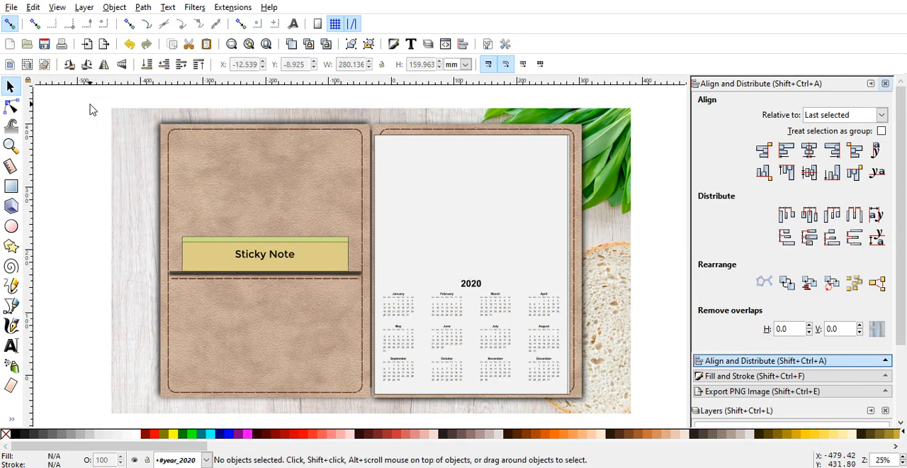
Step: Draw a blue rectangle about 54 by 29 mm beside the wood background, with corners rounded to a radius of about 5.3 mm
{"action": "left_click", "coordinate": [11, 186]}
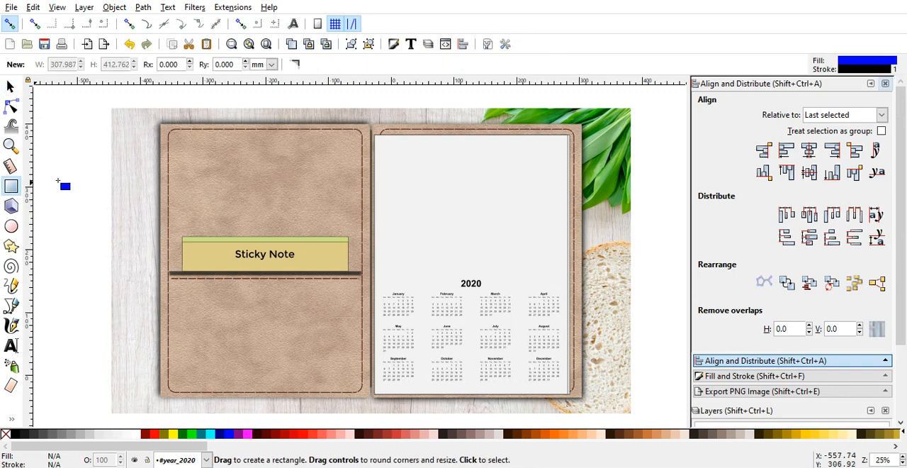
{"action": "left_click_drag", "start_coordinate": [75, 190], "coordinate": [88, 189]}
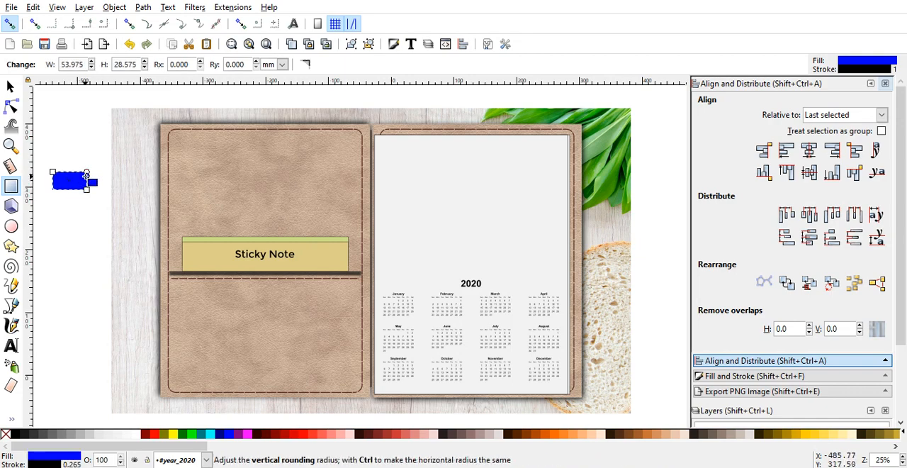
{"action": "left_click_drag", "start_coordinate": [85, 172], "coordinate": [86, 176]}
{"action": "left_click", "coordinate": [77, 216]}
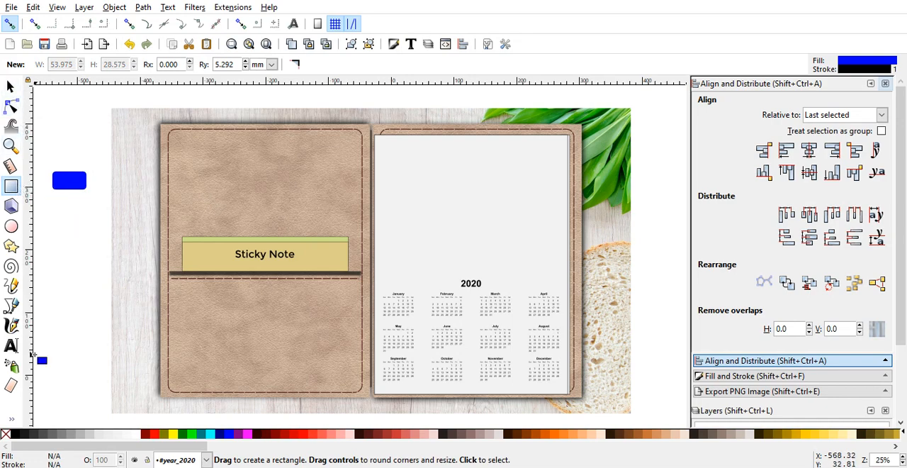
{"action": "left_click", "coordinate": [10, 86]}
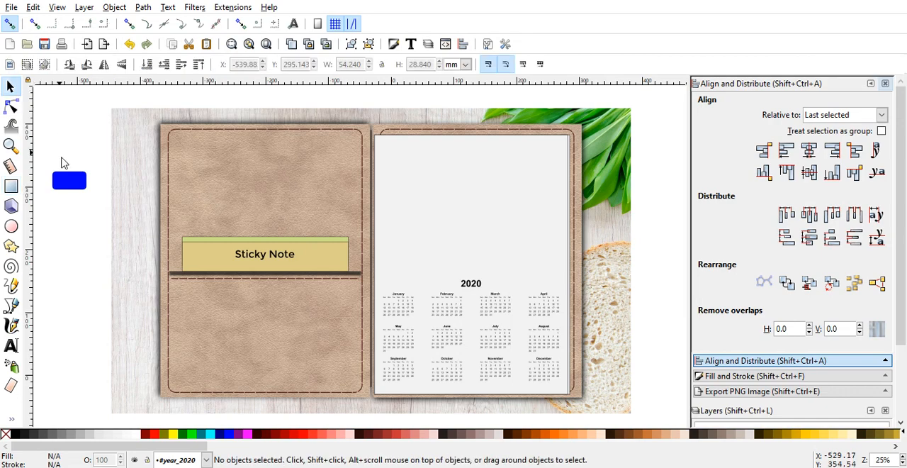
Step: Fill the blue rounded rectangle with dark greyish brown and try it about 64 mm wide at the white page's upper-left corner
{"action": "left_click", "coordinate": [71, 183]}
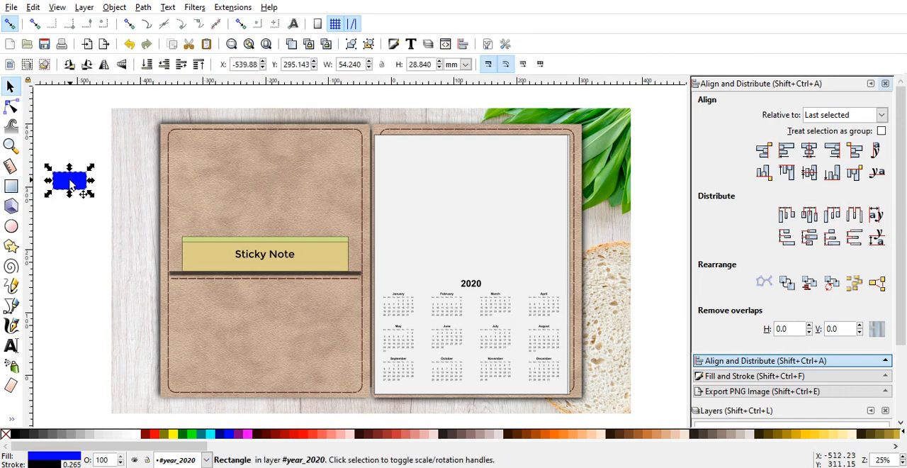
{"action": "left_click", "coordinate": [716, 437]}
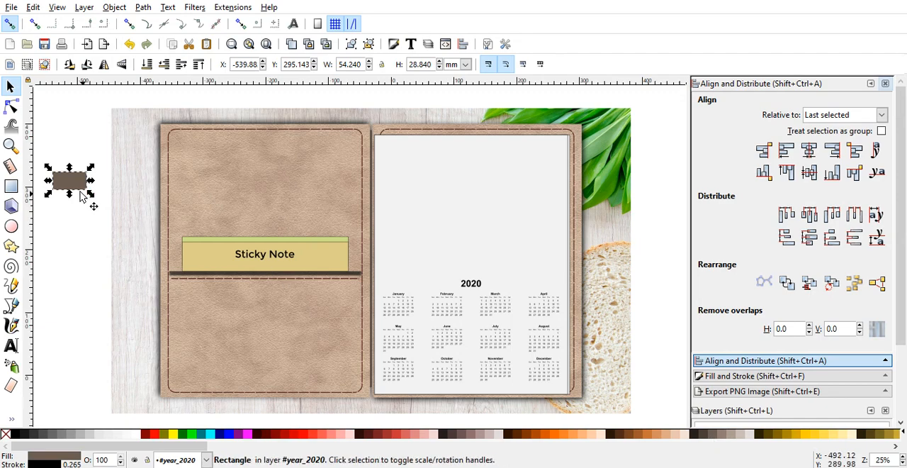
{"action": "left_click_drag", "start_coordinate": [81, 190], "coordinate": [426, 136]}
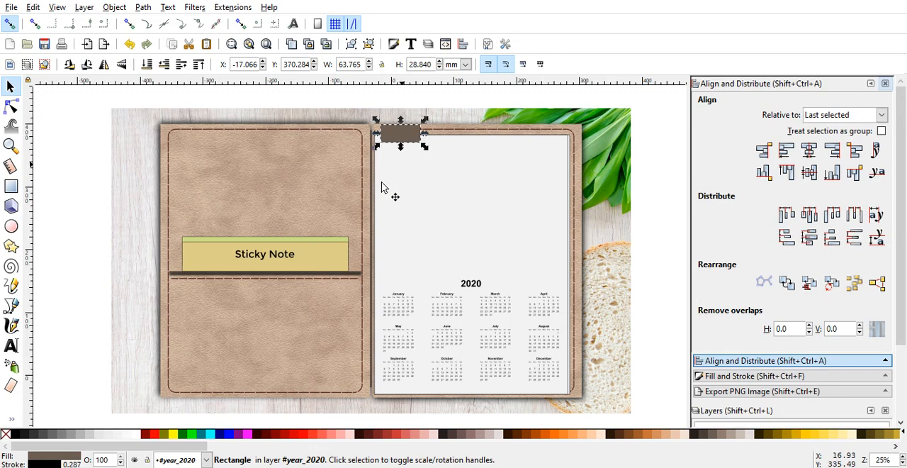
{"action": "left_click", "coordinate": [166, 72]}
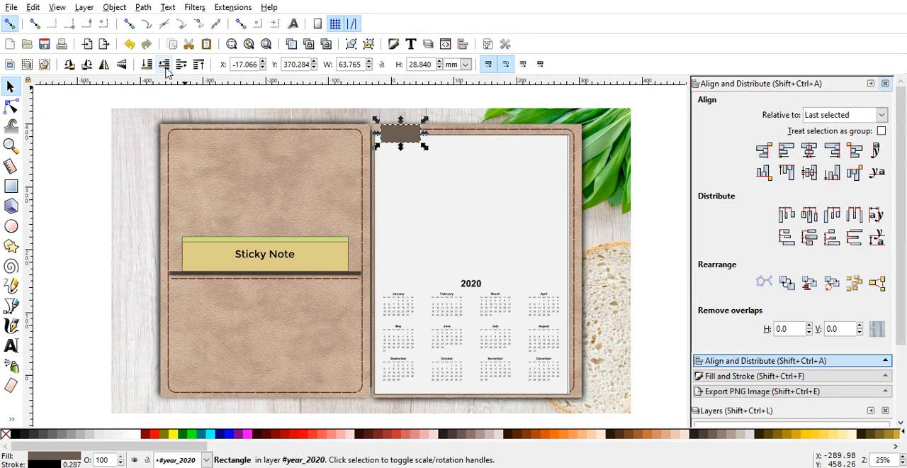
{"action": "left_click", "coordinate": [82, 142]}
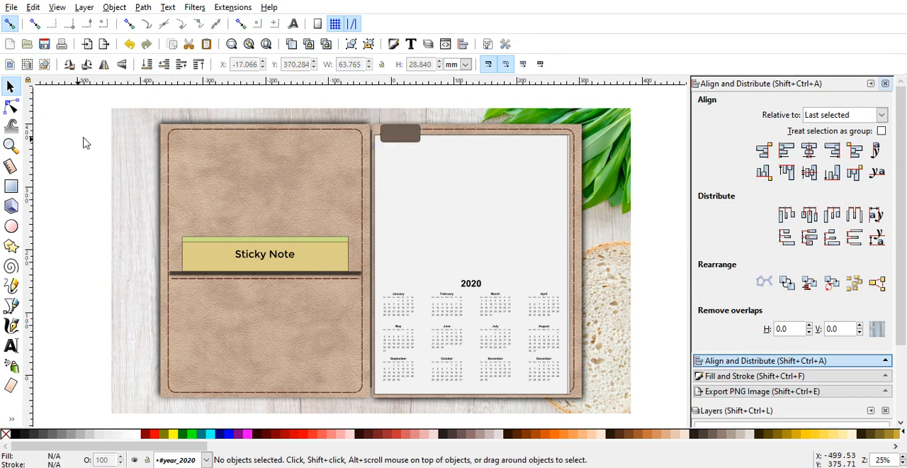
Step: Try the brown rectangle on the white page's right edge and return it to the empty area beside the wood background
{"action": "left_click", "coordinate": [402, 140]}
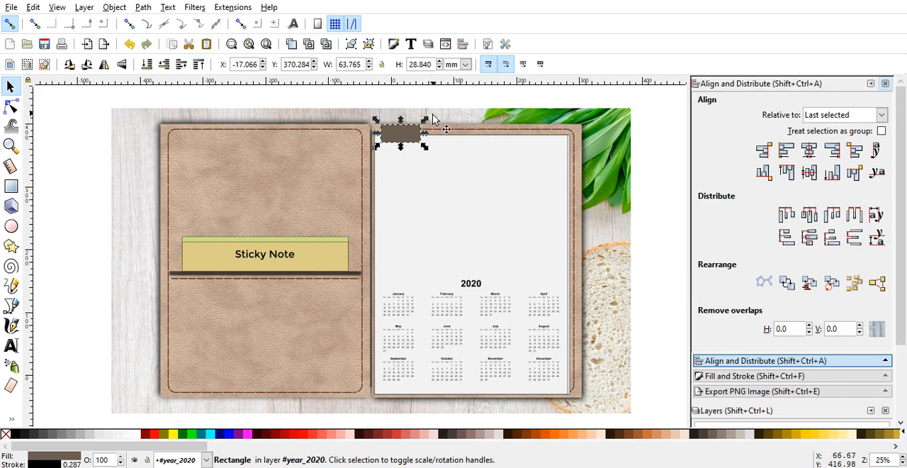
{"action": "left_click_drag", "start_coordinate": [414, 133], "coordinate": [584, 174]}
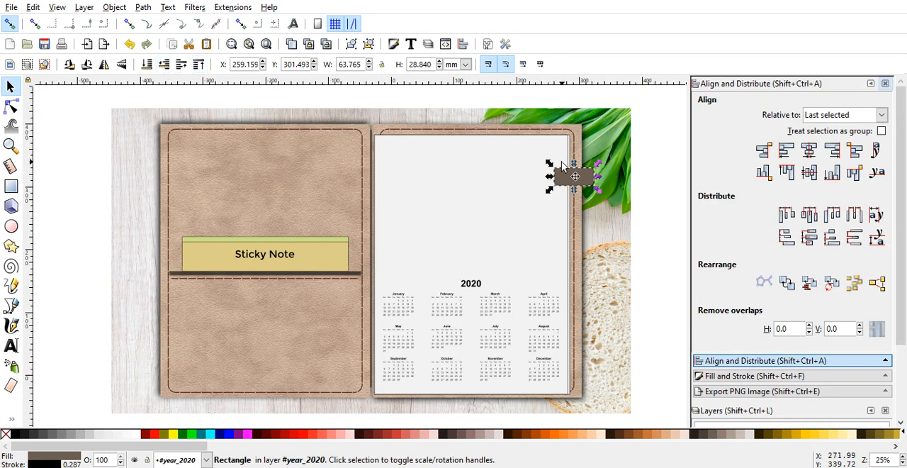
{"action": "left_click_drag", "start_coordinate": [565, 175], "coordinate": [78, 181]}
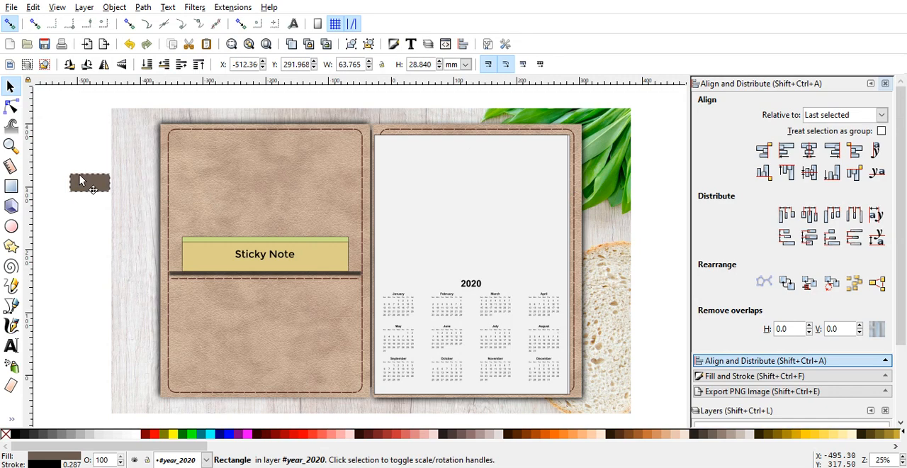
Step: Delete the brown rounded rectangle beside the wood background
{"action": "left_click", "coordinate": [554, 210]}
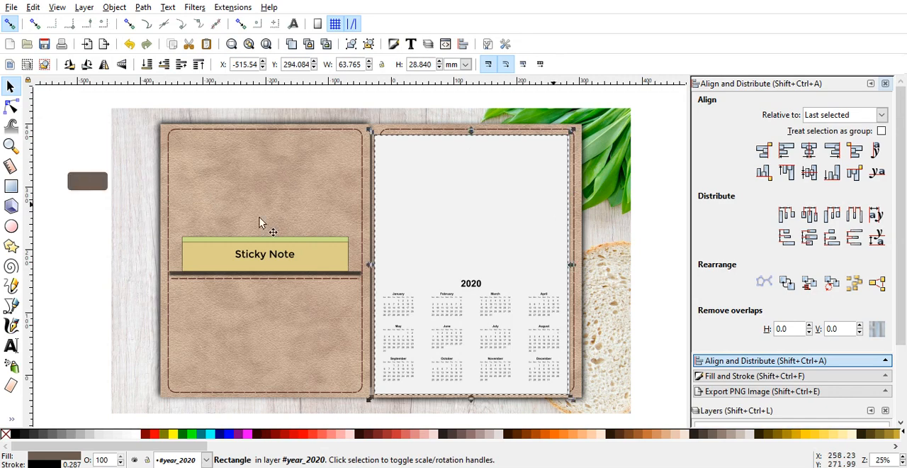
{"action": "left_click", "coordinate": [93, 184]}
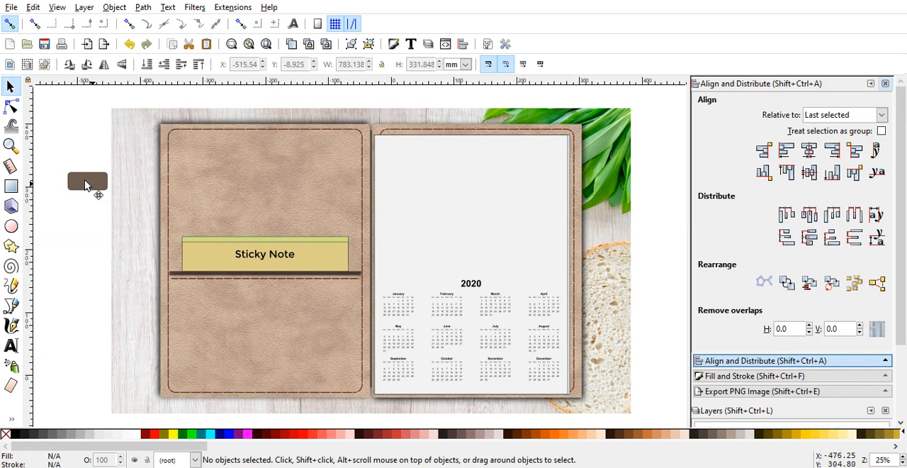
{"action": "left_click", "coordinate": [85, 185]}
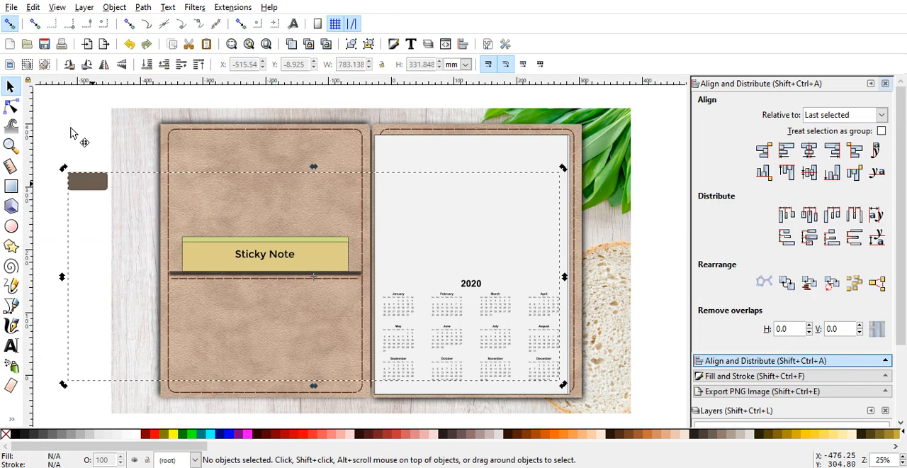
{"action": "left_click", "coordinate": [71, 133]}
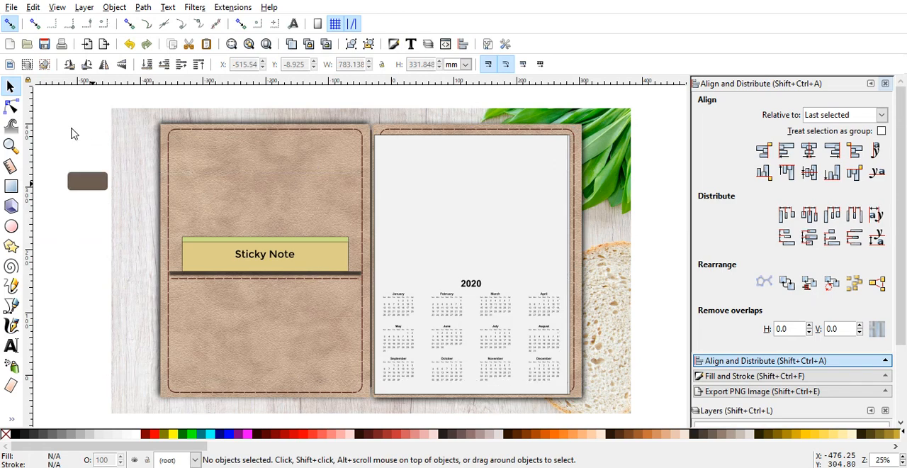
{"action": "left_click", "coordinate": [82, 185]}
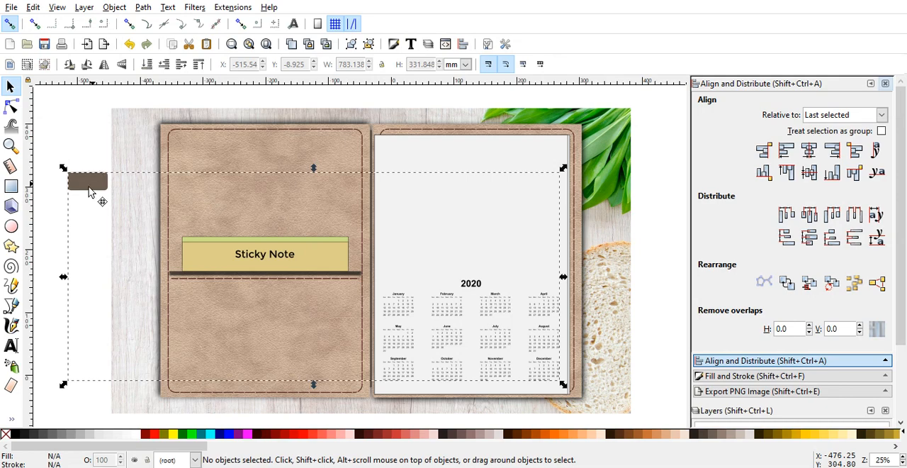
{"action": "left_click", "coordinate": [85, 147]}
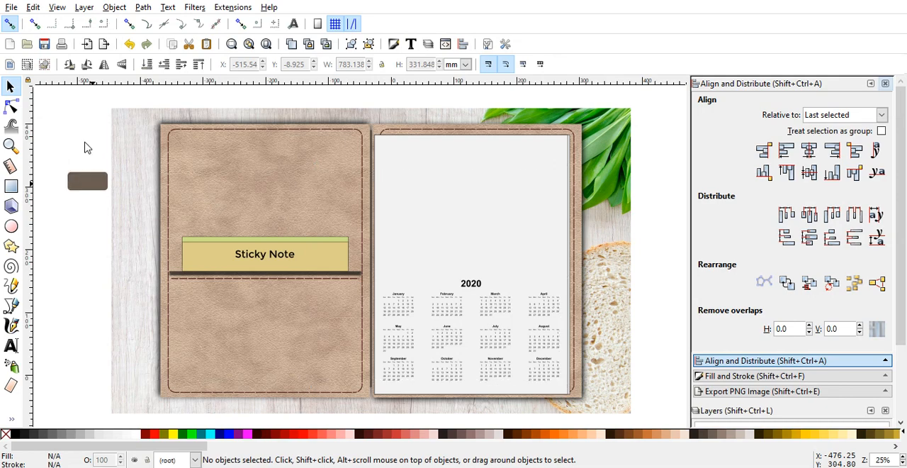
{"action": "left_click", "coordinate": [90, 188]}
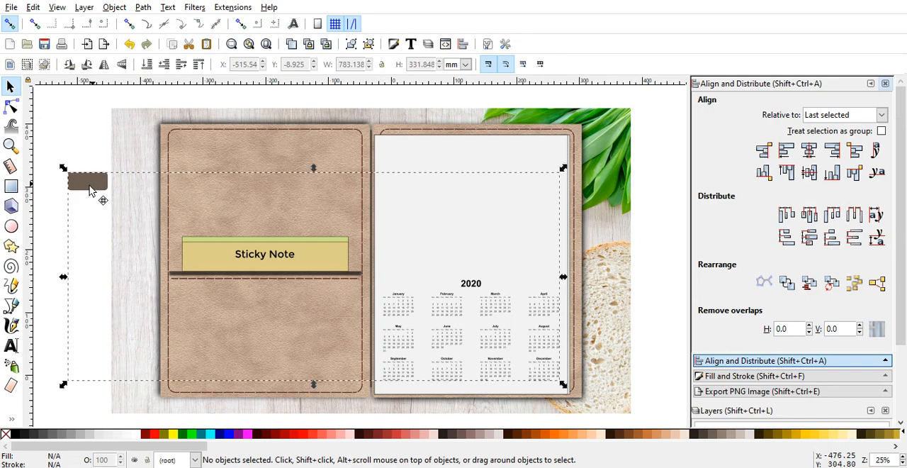
{"action": "double_click", "coordinate": [89, 190]}
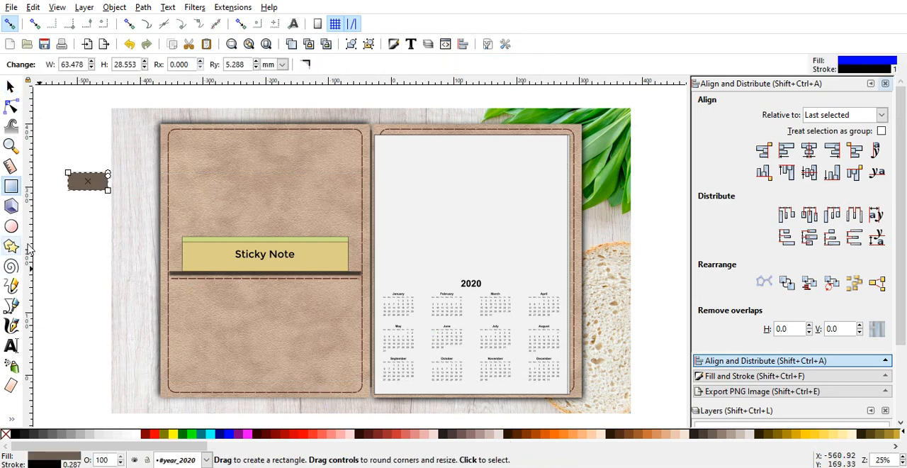
{"action": "left_click", "coordinate": [9, 86]}
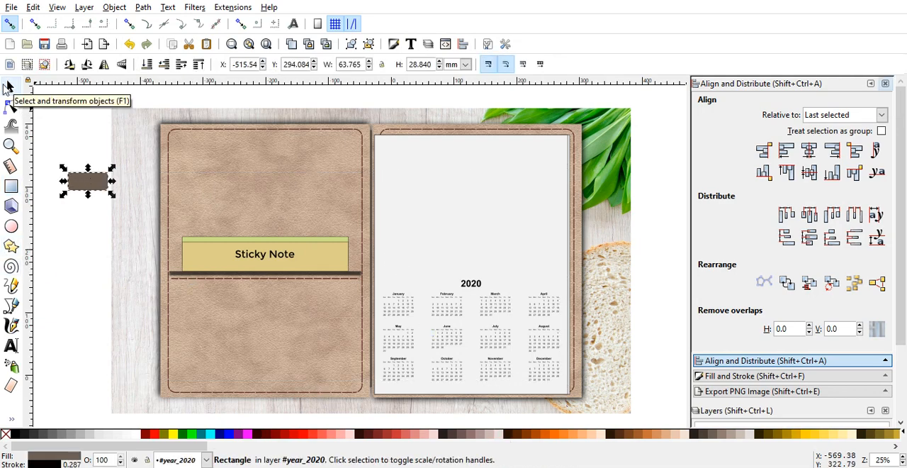
{"action": "key", "text": "Delete"}
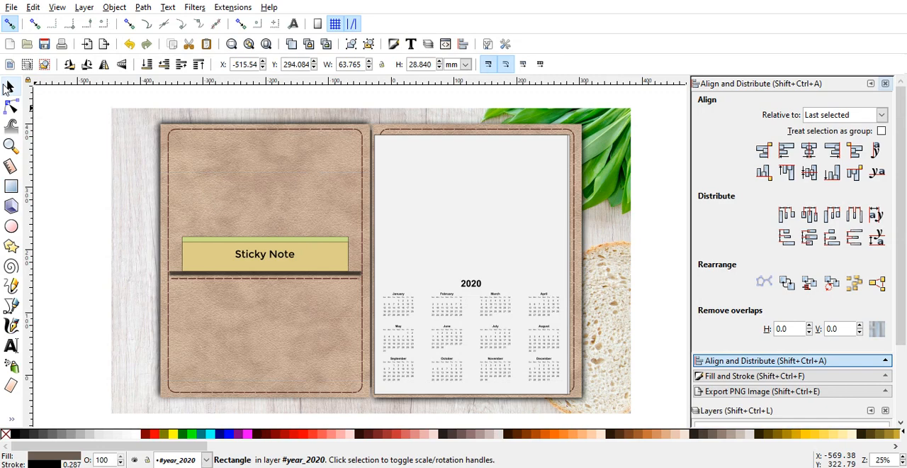
Step: Group the 2020 calendar with the white page and the sheets behind it
{"action": "left_click", "coordinate": [565, 187]}
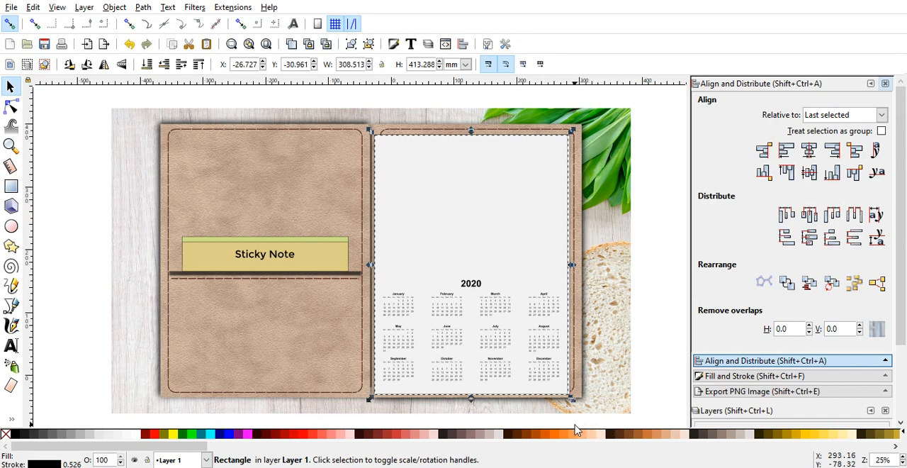
{"action": "key", "text": "minus"}
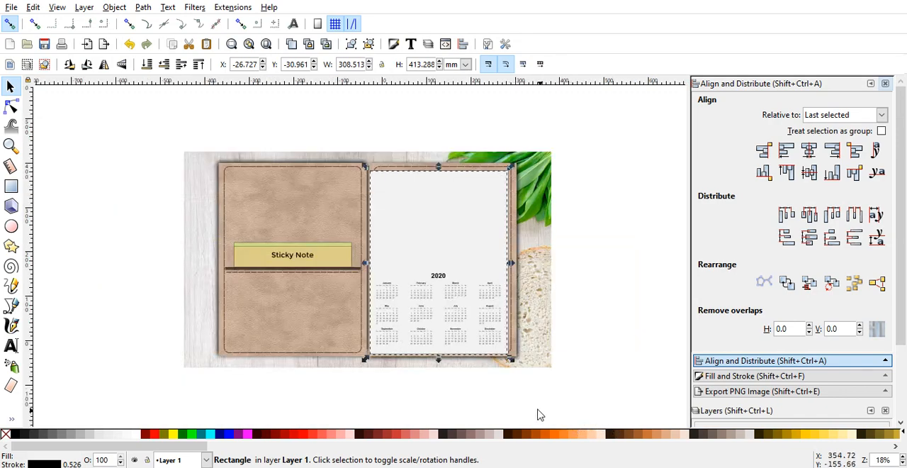
{"action": "left_click_drag", "start_coordinate": [528, 406], "coordinate": [601, 229]}
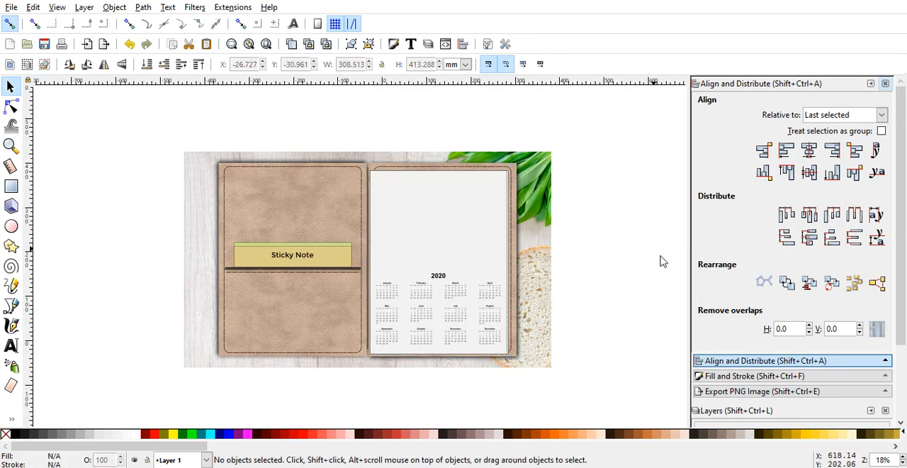
{"action": "left_click", "coordinate": [500, 363]}
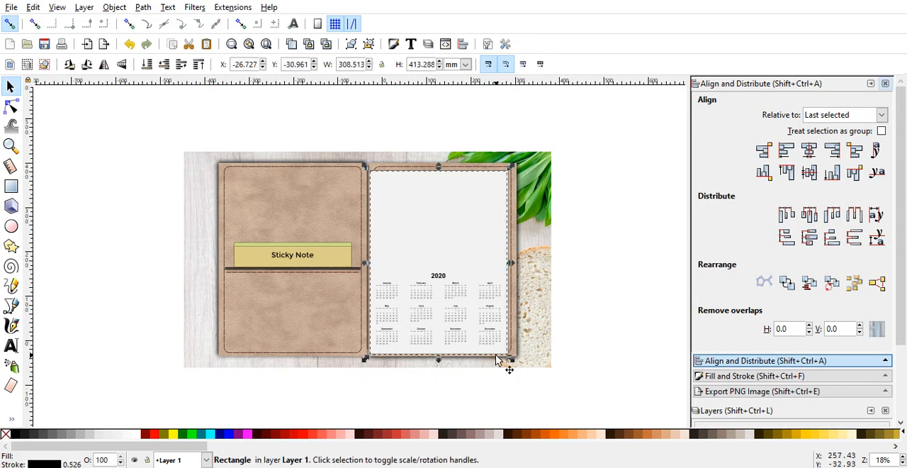
{"action": "key", "text": "plus"}
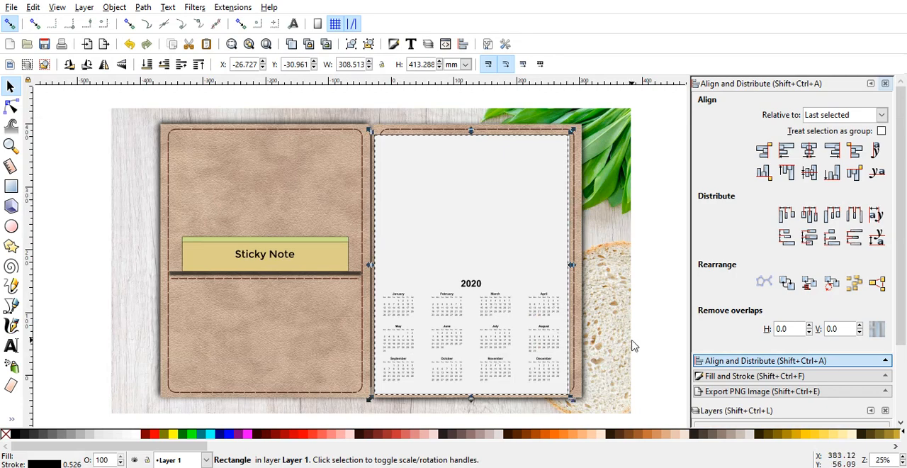
{"action": "key", "text": "minus"}
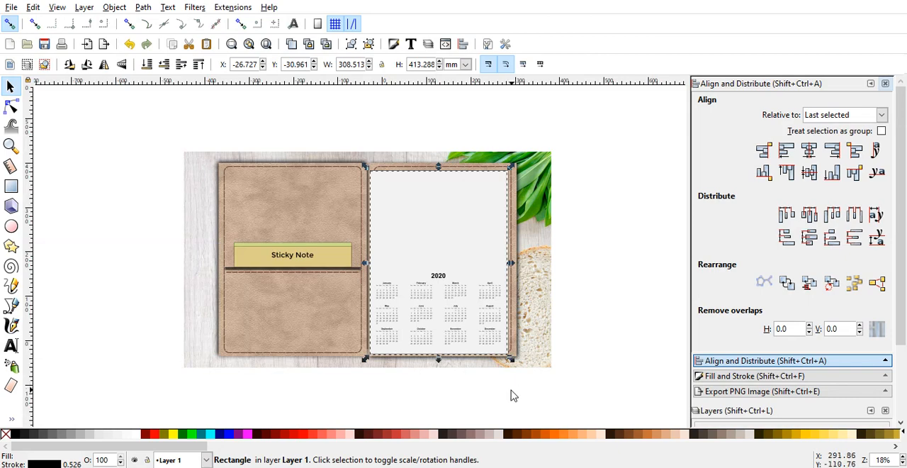
{"action": "left_click_drag", "start_coordinate": [508, 395], "coordinate": [362, 170]}
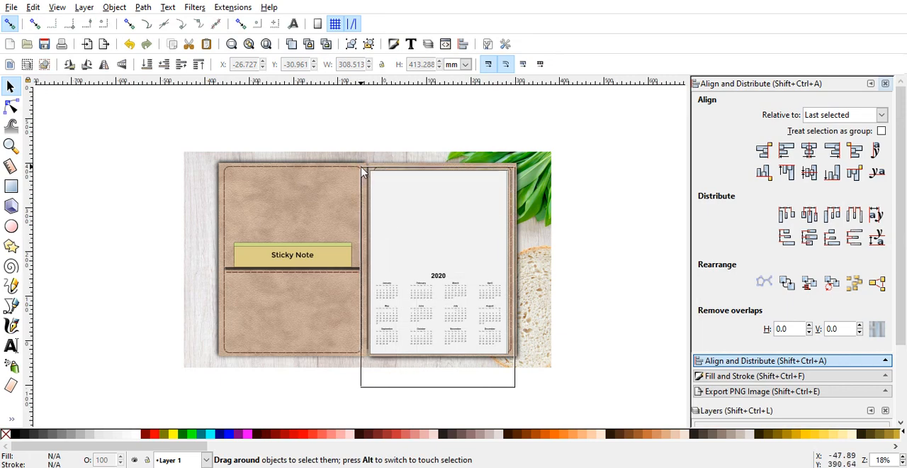
{"action": "left_click_drag", "start_coordinate": [362, 170], "coordinate": [361, 171]}
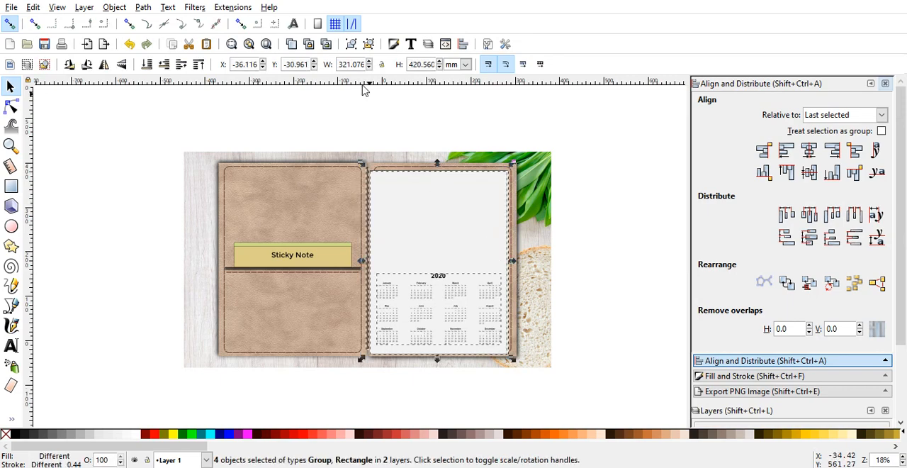
{"action": "left_click", "coordinate": [349, 45]}
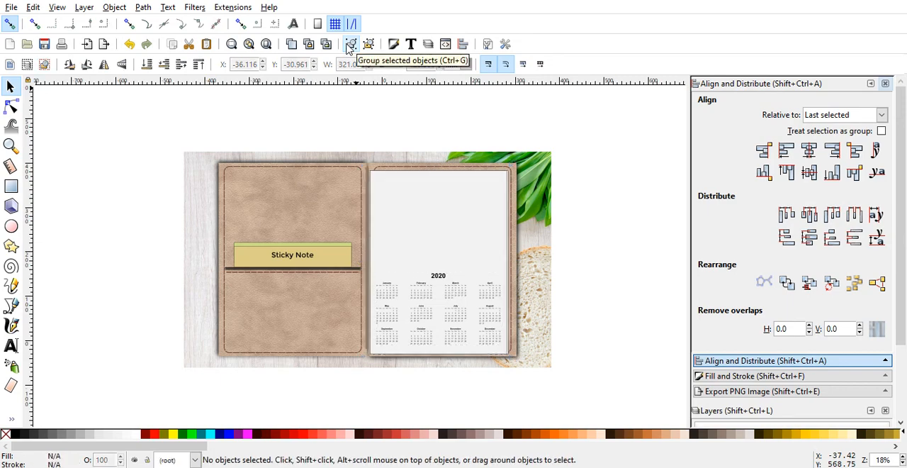
Step: Draw a blue rectangle about 71 by 42 mm beside the wood background, with corners rounded to a radius of about 7.4 mm
{"action": "key", "text": "plus"}
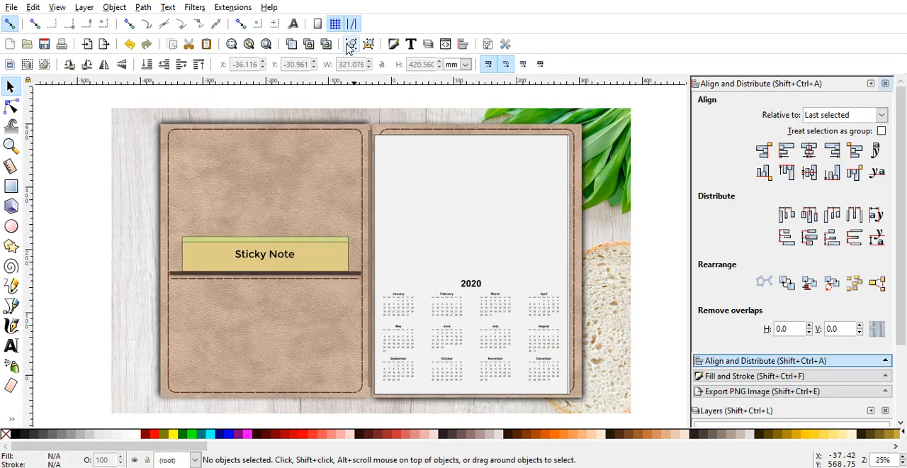
{"action": "left_click", "coordinate": [11, 186]}
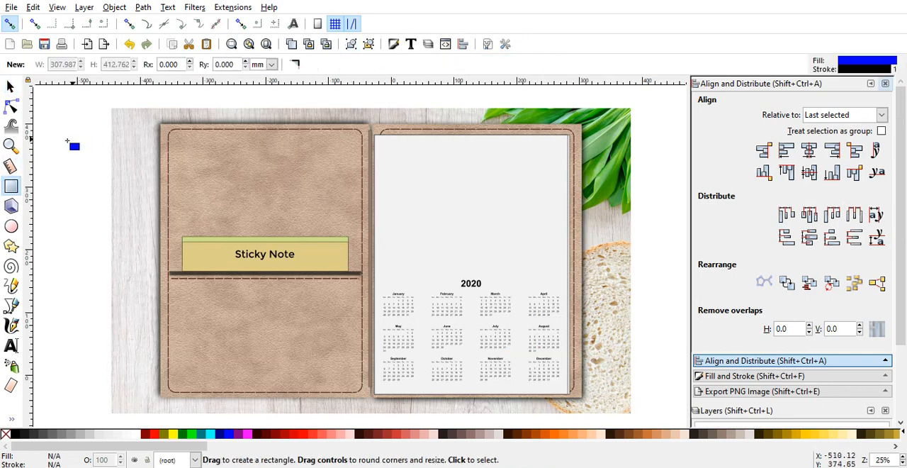
{"action": "left_click_drag", "start_coordinate": [61, 157], "coordinate": [104, 183]}
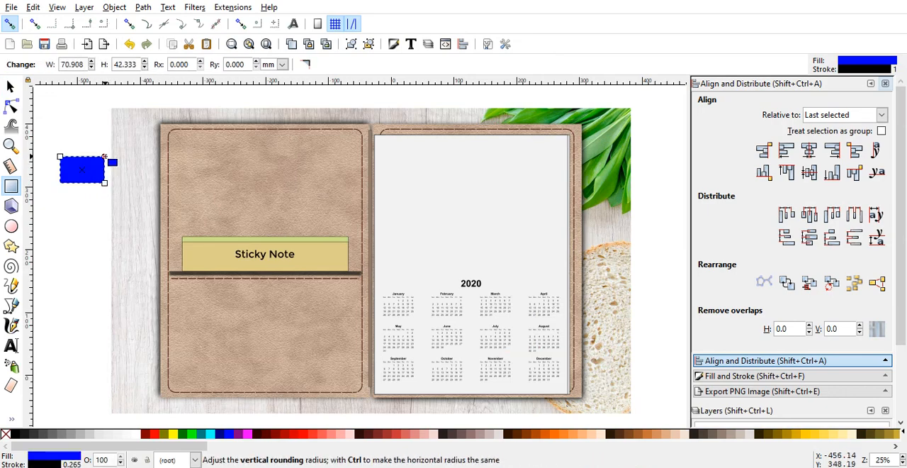
{"action": "left_click_drag", "start_coordinate": [104, 158], "coordinate": [105, 163]}
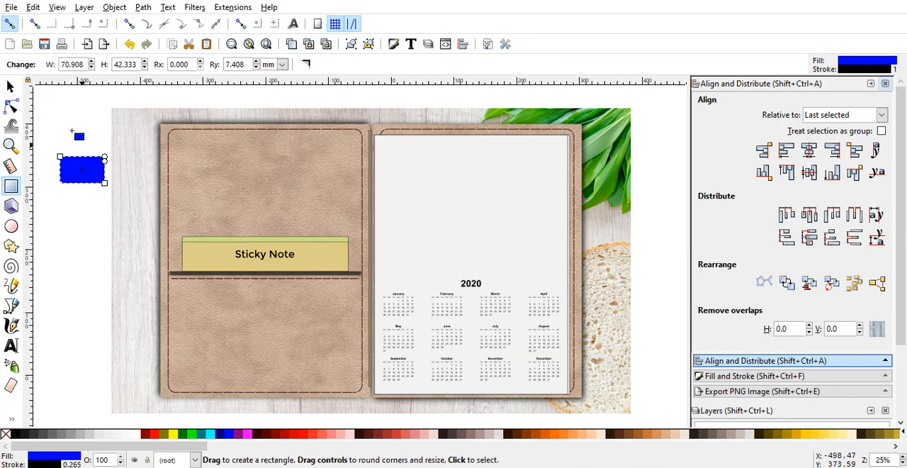
{"action": "left_click", "coordinate": [12, 87]}
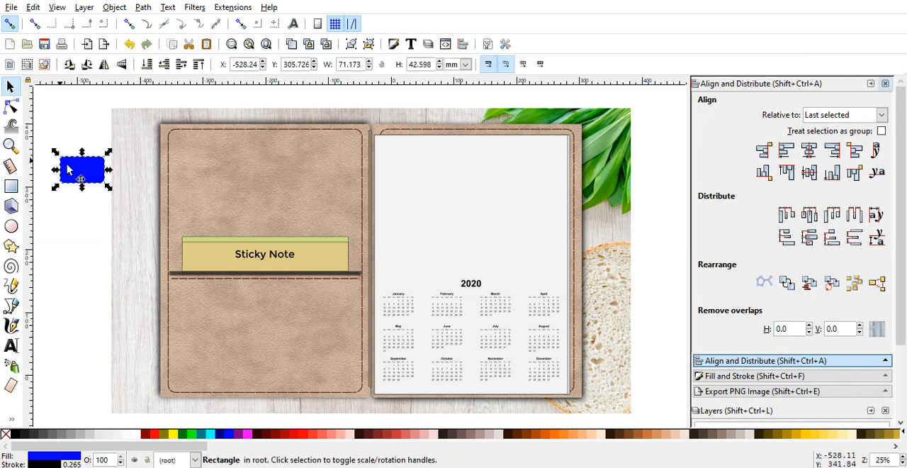
Step: Place the blue rectangle at the white page's upper-left corner and lower it one level so it tucks behind the page
{"action": "left_click_drag", "start_coordinate": [79, 173], "coordinate": [397, 142]}
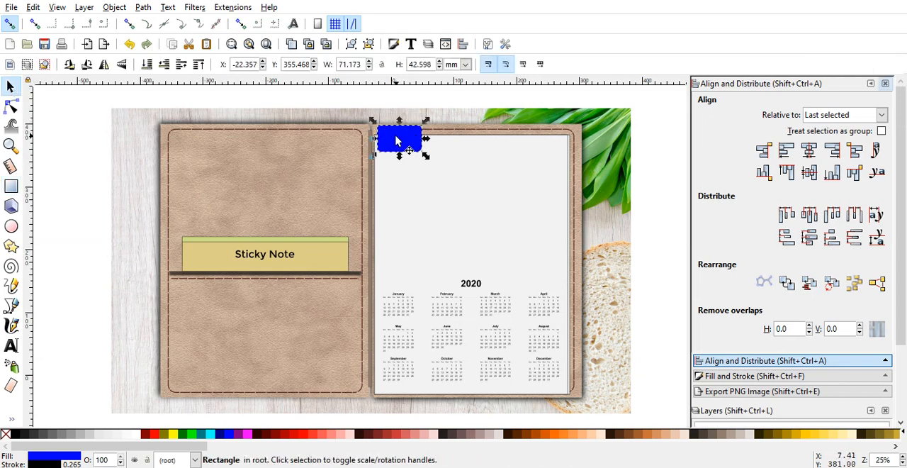
{"action": "left_click", "coordinate": [164, 64]}
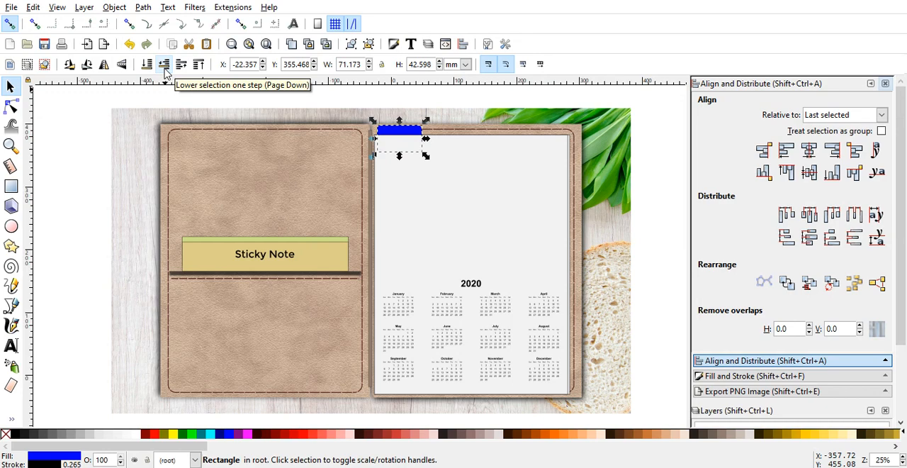
{"action": "left_click", "coordinate": [163, 65]}
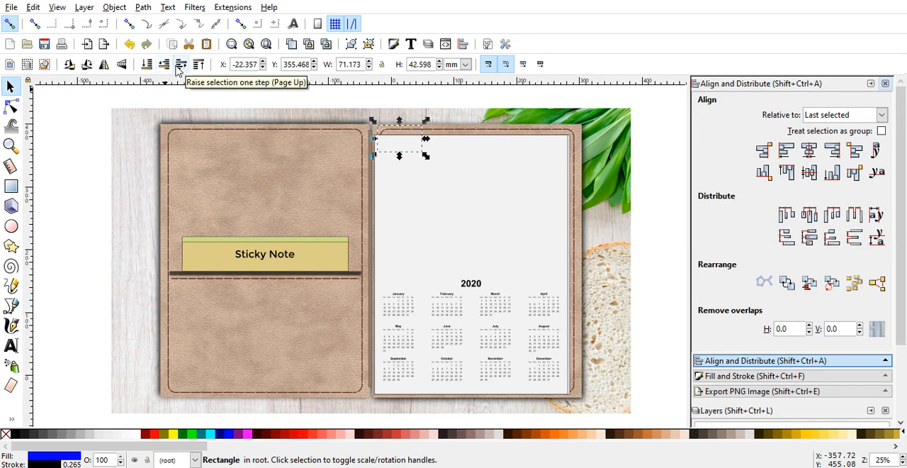
{"action": "left_click", "coordinate": [129, 44]}
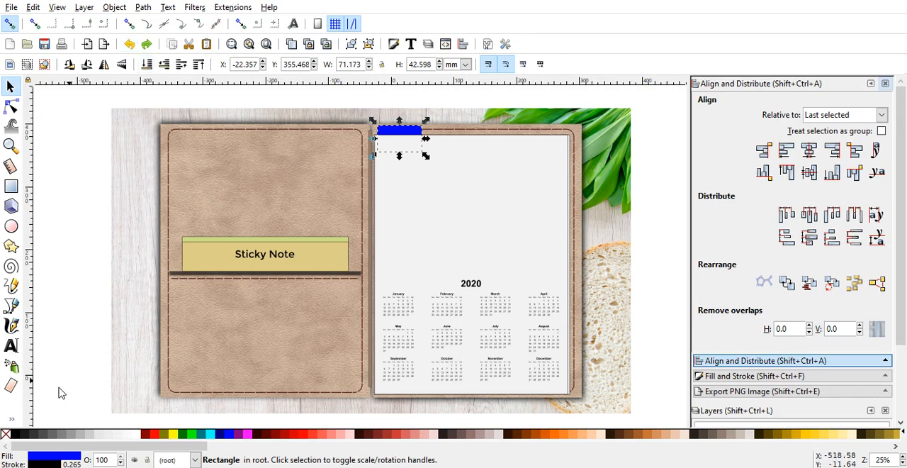
Step: Fill the tab rectangle behind the white page with dark greyish brown and deselect it
{"action": "left_click", "coordinate": [11, 419]}
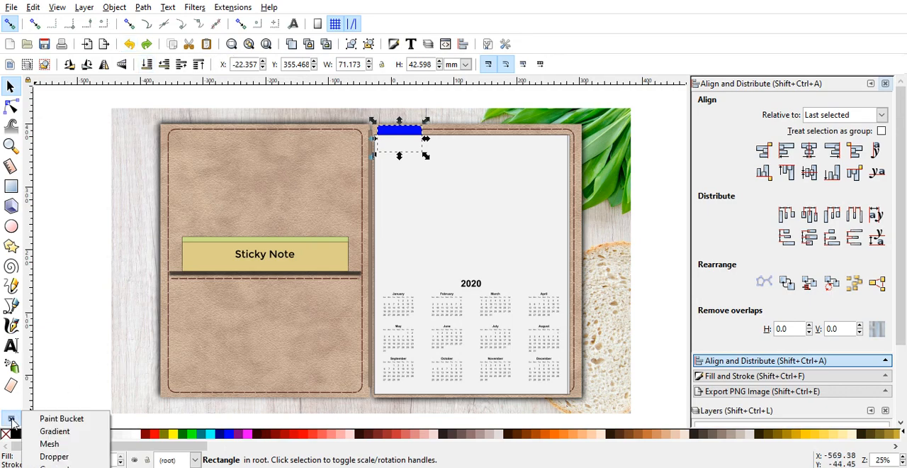
{"action": "left_click", "coordinate": [63, 384]}
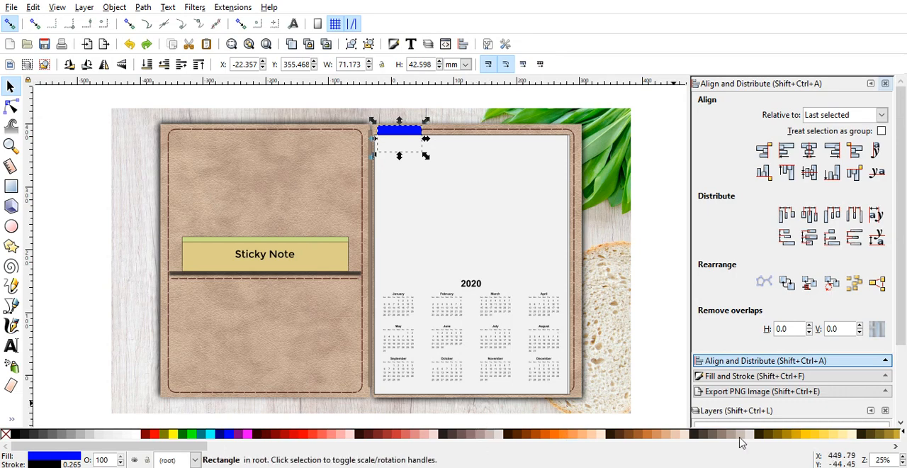
{"action": "left_click", "coordinate": [713, 436]}
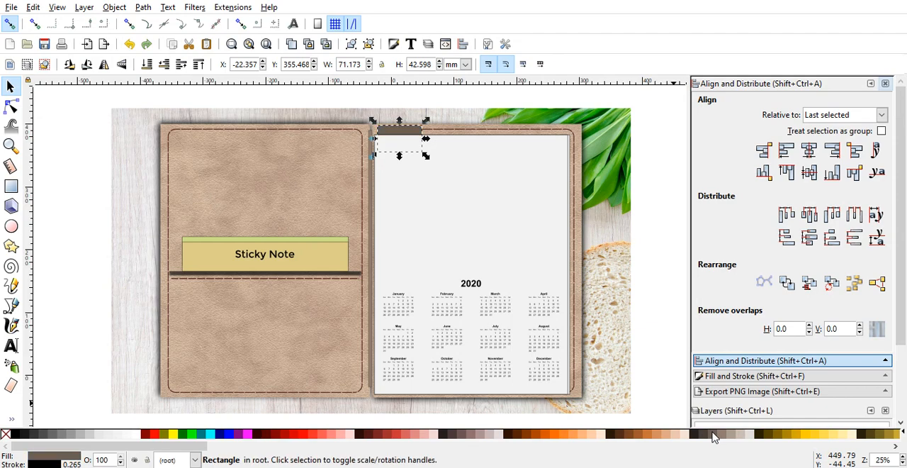
{"action": "left_click", "coordinate": [680, 385]}
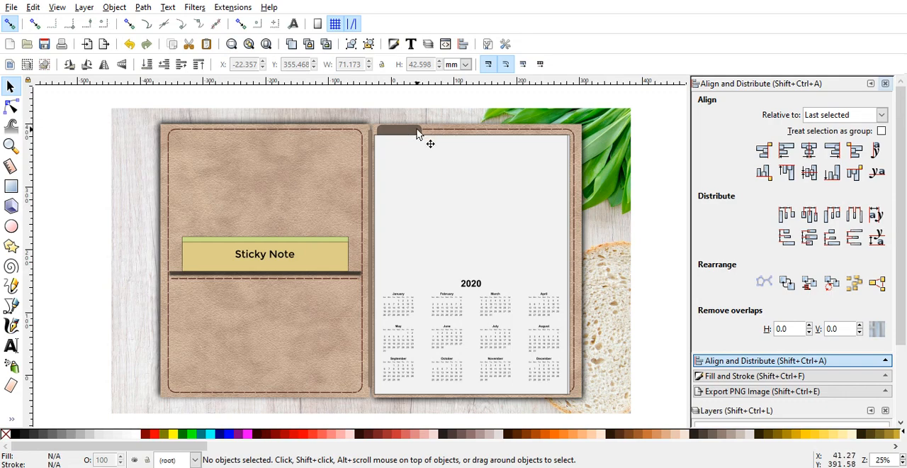
Step: Duplicate the brown tab, place the copy directly to its right along the page's top edge, and lower it behind the white page
{"action": "left_click", "coordinate": [418, 132]}
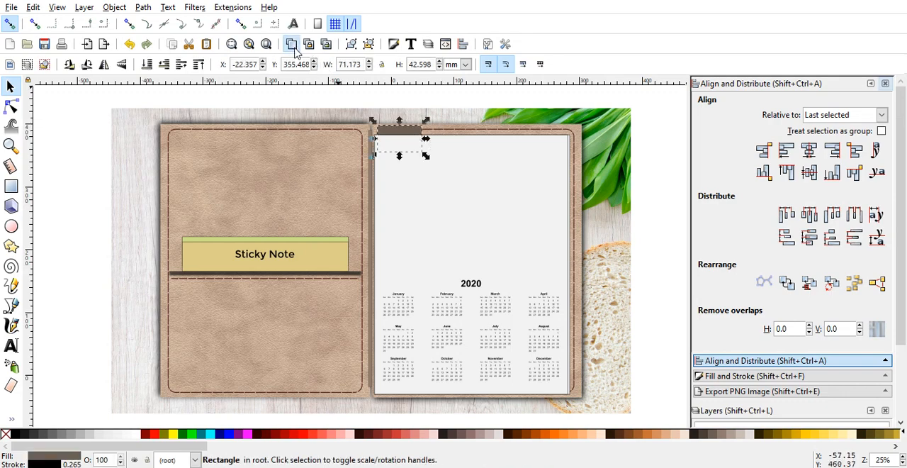
{"action": "key", "text": "Home"}
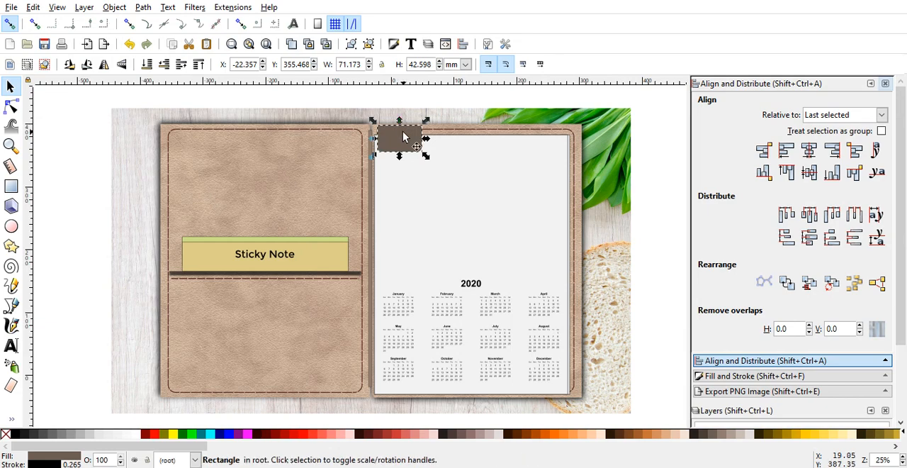
{"action": "left_click_drag", "start_coordinate": [403, 137], "coordinate": [449, 133]}
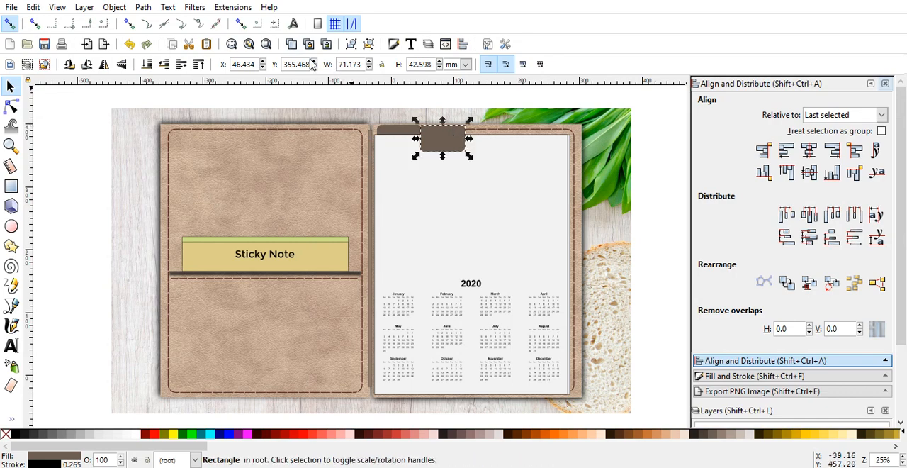
{"action": "left_click", "coordinate": [164, 64]}
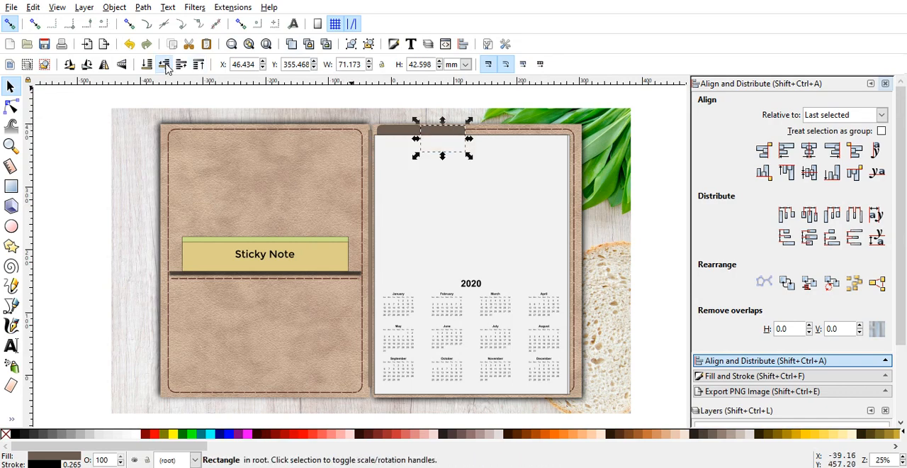
{"action": "left_click", "coordinate": [165, 66]}
{"action": "left_click", "coordinate": [652, 175]}
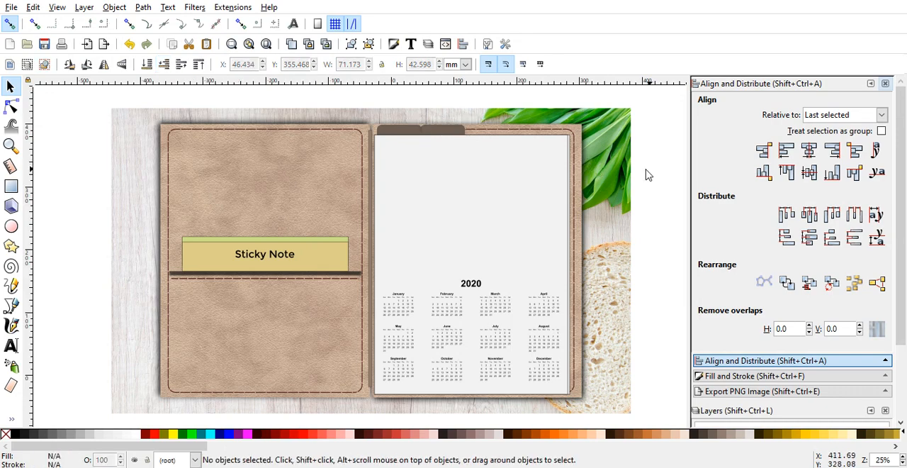
Step: Add a third and a fourth brown tab by duplicating along the page's top edge, at about X 113 and 181 mm, lowering each behind the page
{"action": "left_click", "coordinate": [451, 132]}
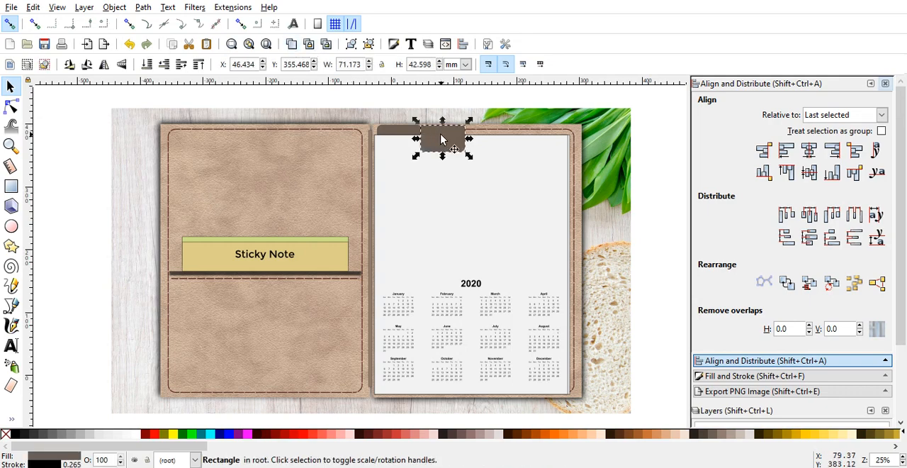
{"action": "left_click_drag", "start_coordinate": [441, 138], "coordinate": [480, 139]}
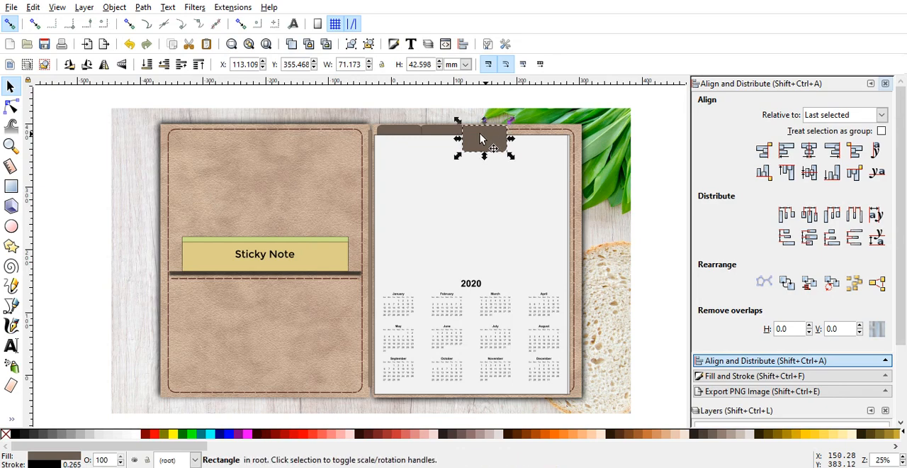
{"action": "left_click", "coordinate": [163, 64]}
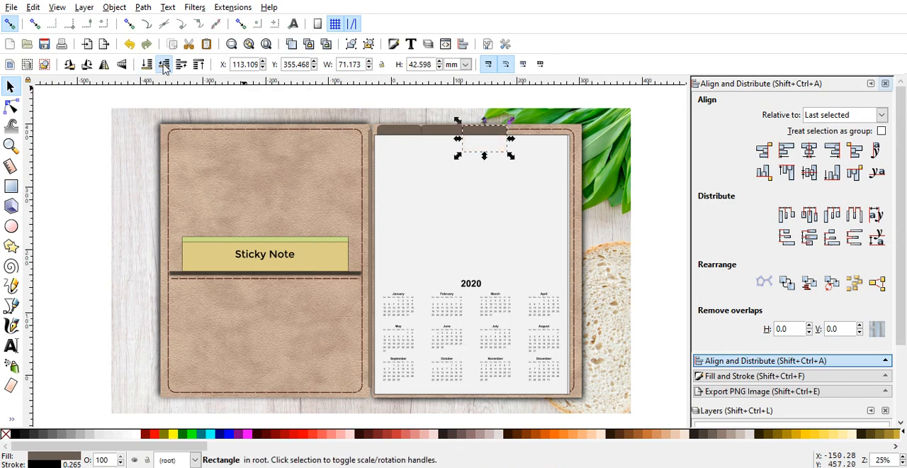
{"action": "left_click", "coordinate": [291, 48]}
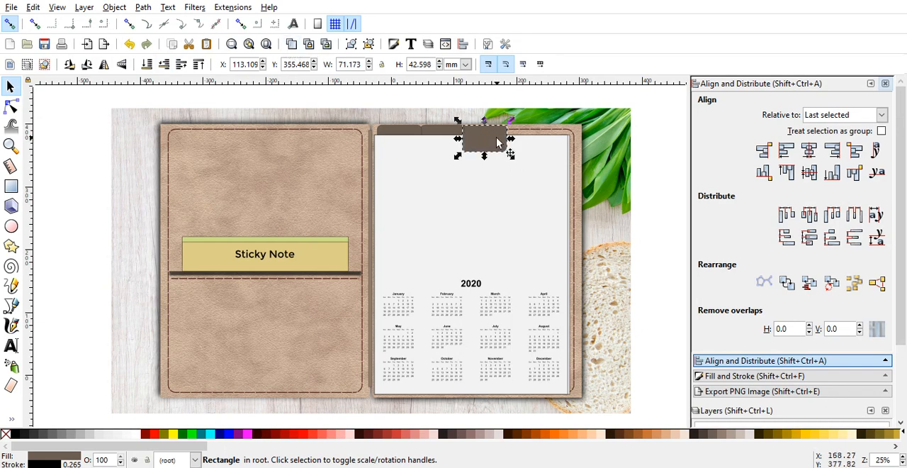
{"action": "left_click_drag", "start_coordinate": [498, 143], "coordinate": [542, 125]}
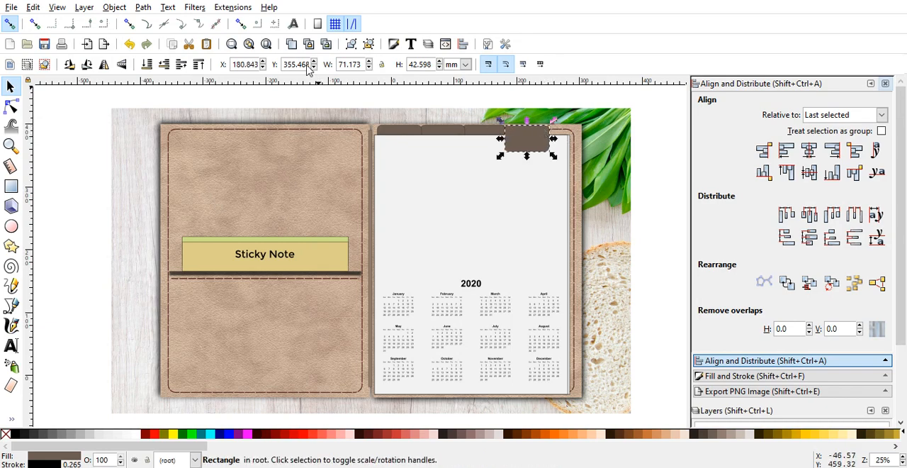
{"action": "left_click", "coordinate": [165, 65]}
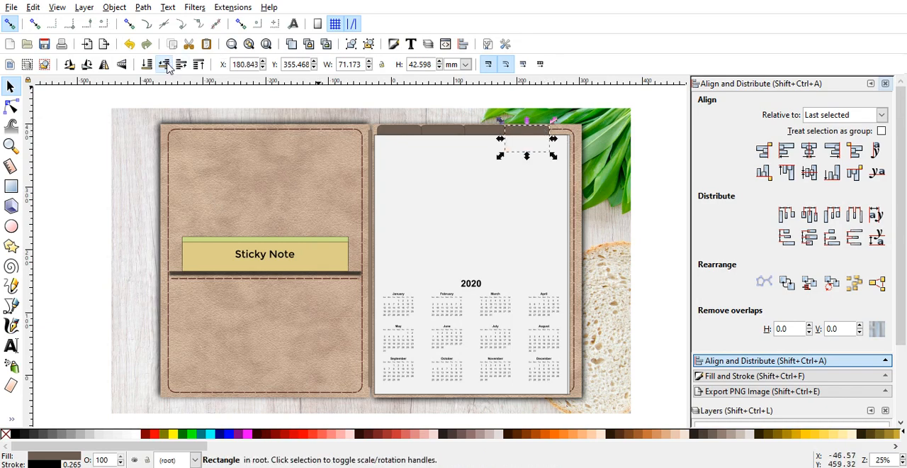
{"action": "left_click", "coordinate": [165, 65]}
{"action": "left_click", "coordinate": [660, 163]}
Step: Shift the four brown tabs about 16 mm to the right along the page's top edge and group them
{"action": "left_click_drag", "start_coordinate": [650, 163], "coordinate": [368, 121]}
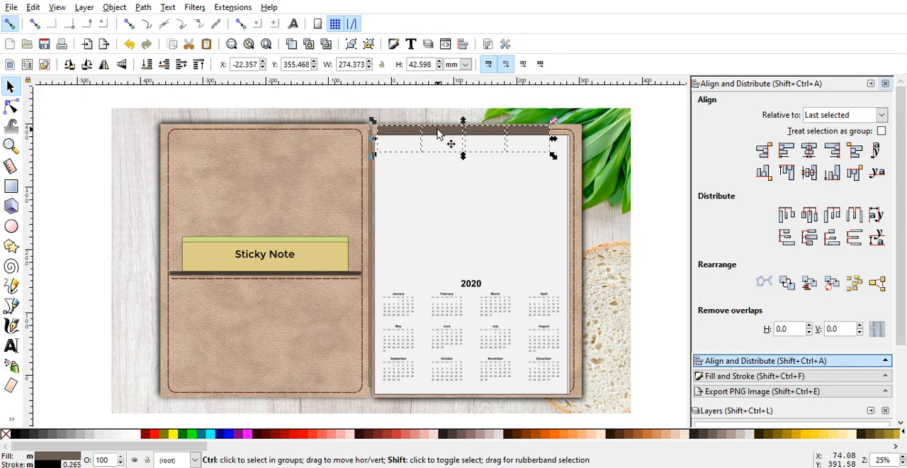
{"action": "left_click_drag", "start_coordinate": [437, 134], "coordinate": [442, 134]}
{"action": "left_click_drag", "start_coordinate": [445, 133], "coordinate": [451, 134]}
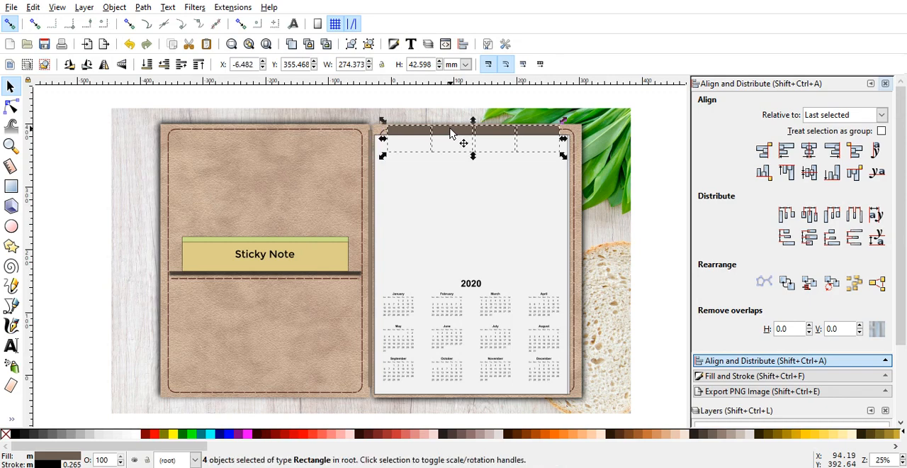
{"action": "left_click", "coordinate": [351, 44]}
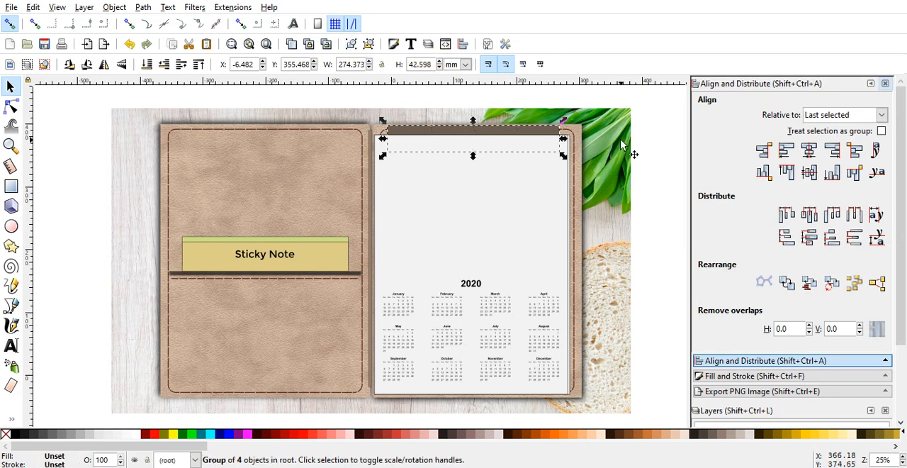
{"action": "left_click", "coordinate": [658, 145]}
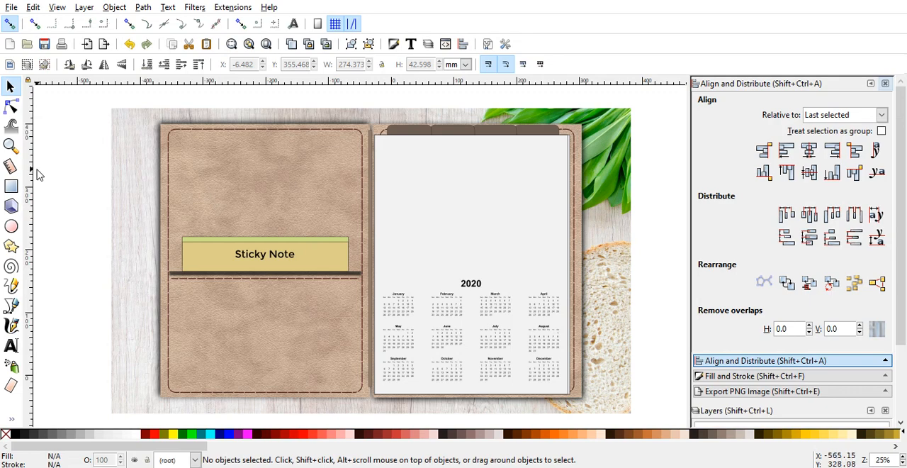
Step: Draw a rounded rectangle about 54 by 34 mm beside the wood background and fill it with red #C83737
{"action": "left_click", "coordinate": [11, 188]}
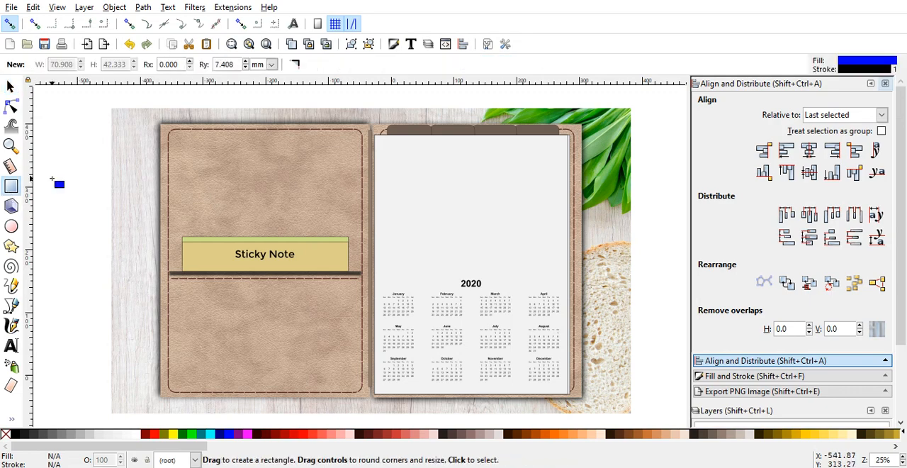
{"action": "left_click_drag", "start_coordinate": [53, 180], "coordinate": [85, 200]}
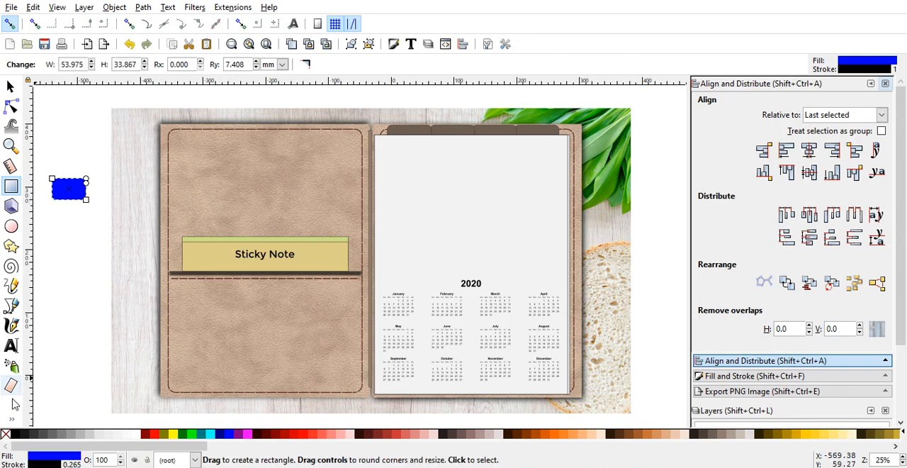
{"action": "left_click", "coordinate": [656, 435]}
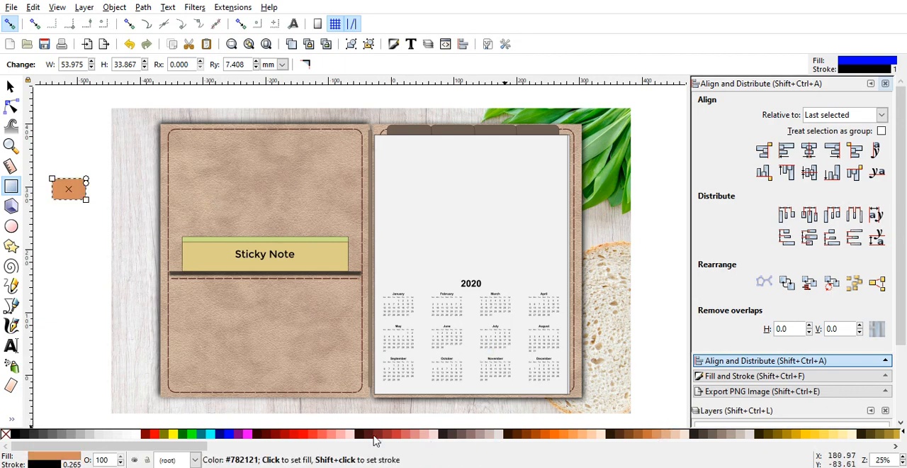
{"action": "left_click", "coordinate": [399, 437]}
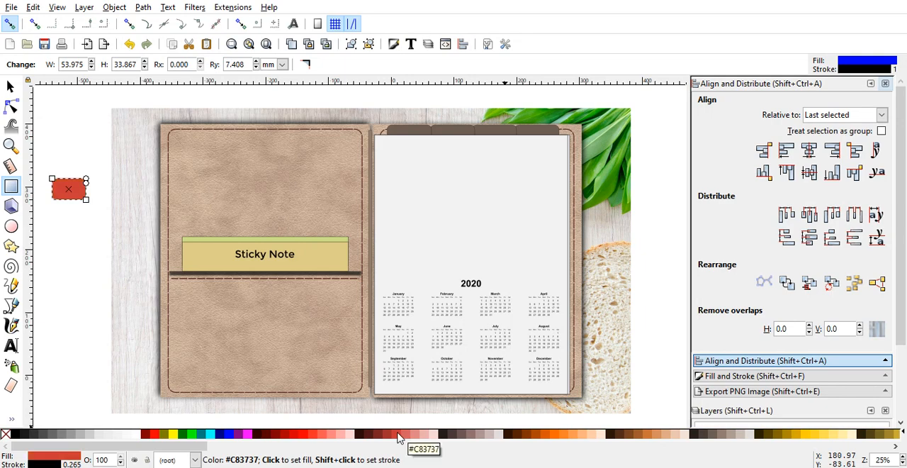
Step: Place the red rectangle at the white page's upper-right edge, shrink it to about 38 by 30 mm, and lower it behind the page
{"action": "left_click", "coordinate": [10, 86]}
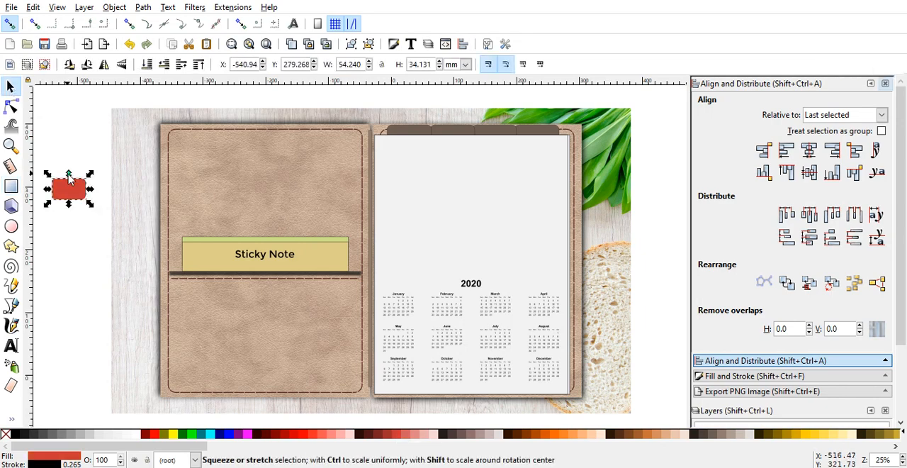
{"action": "left_click_drag", "start_coordinate": [70, 188], "coordinate": [555, 154]}
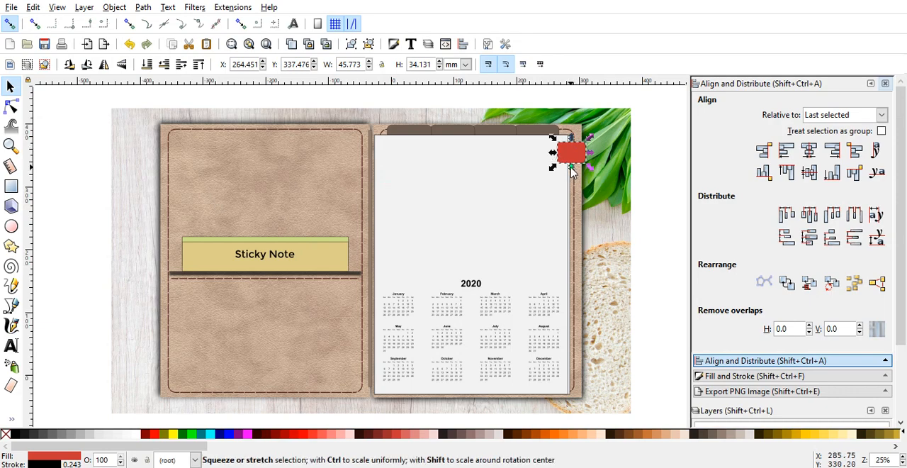
{"action": "left_click_drag", "start_coordinate": [572, 170], "coordinate": [572, 167]}
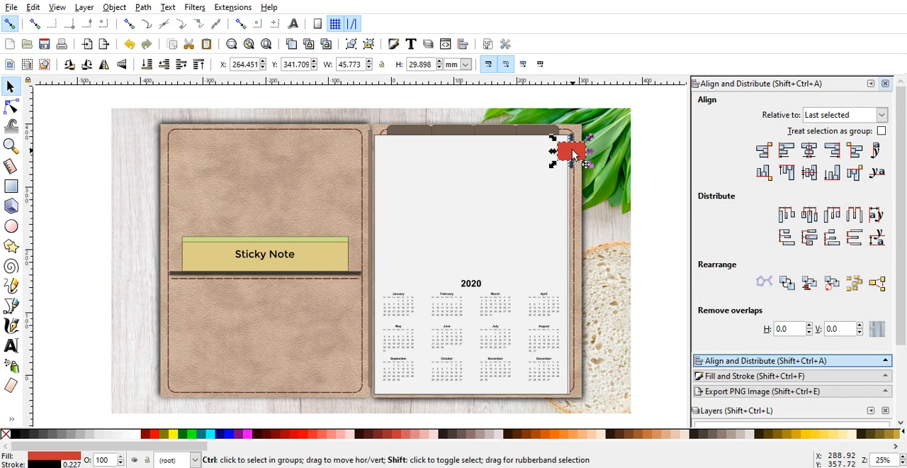
{"action": "left_click_drag", "start_coordinate": [573, 156], "coordinate": [584, 154]}
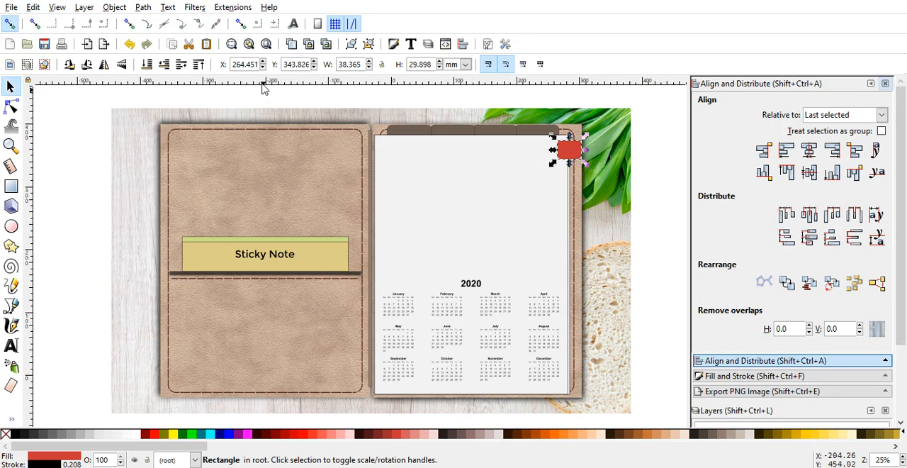
{"action": "left_click", "coordinate": [164, 65]}
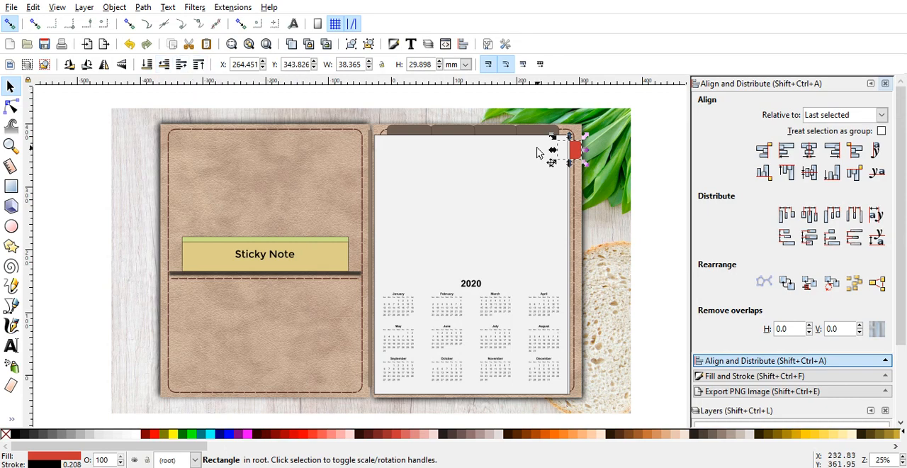
Step: Duplicate the red tab three times down the white page's right edge, about 26 to 28 mm apart, lowering each copy behind the page
{"action": "left_click", "coordinate": [293, 43]}
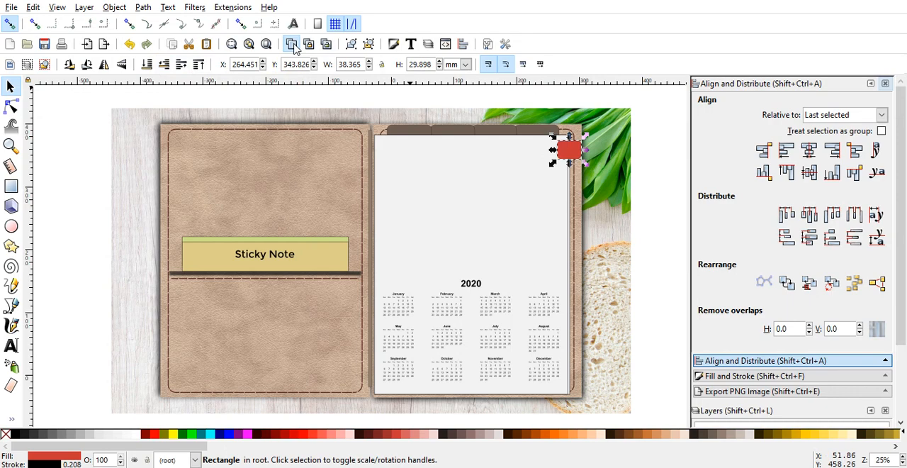
{"action": "left_click_drag", "start_coordinate": [579, 145], "coordinate": [576, 170]}
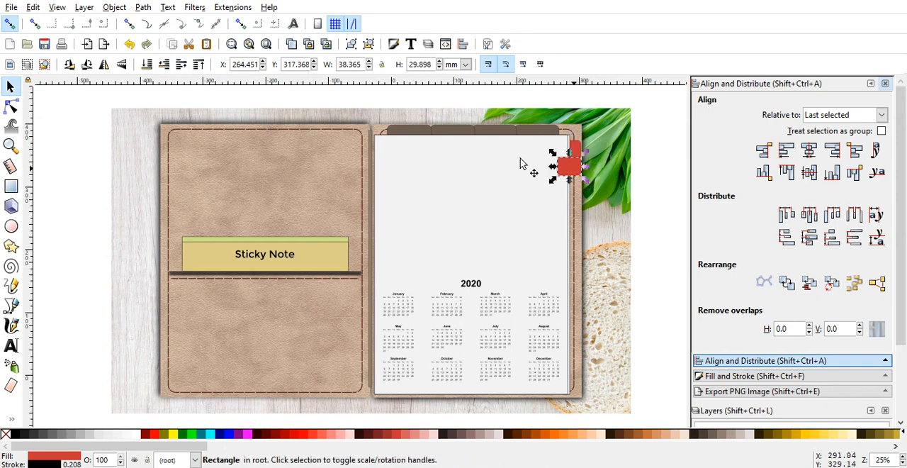
{"action": "left_click", "coordinate": [169, 64]}
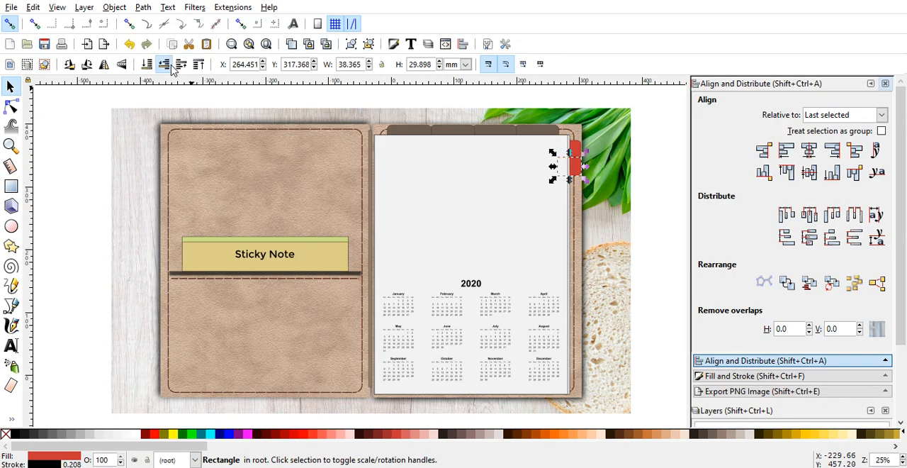
{"action": "left_click", "coordinate": [291, 44]}
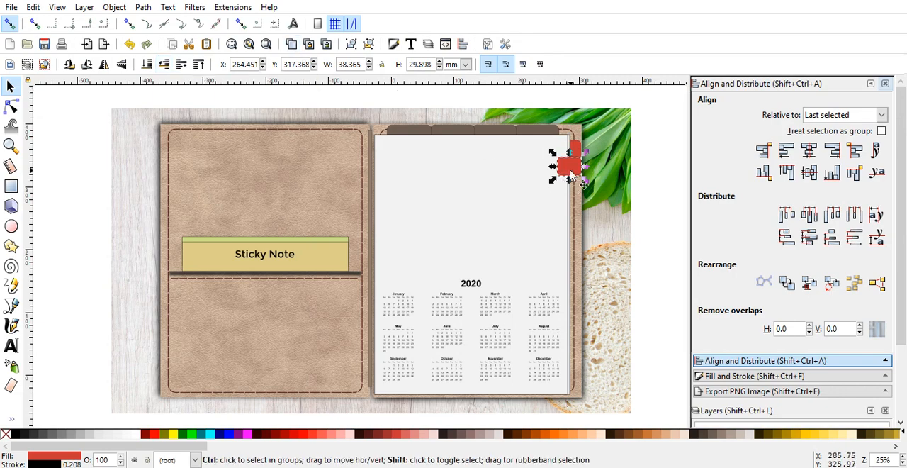
{"action": "left_click_drag", "start_coordinate": [570, 172], "coordinate": [569, 189]}
{"action": "left_click", "coordinate": [570, 188]}
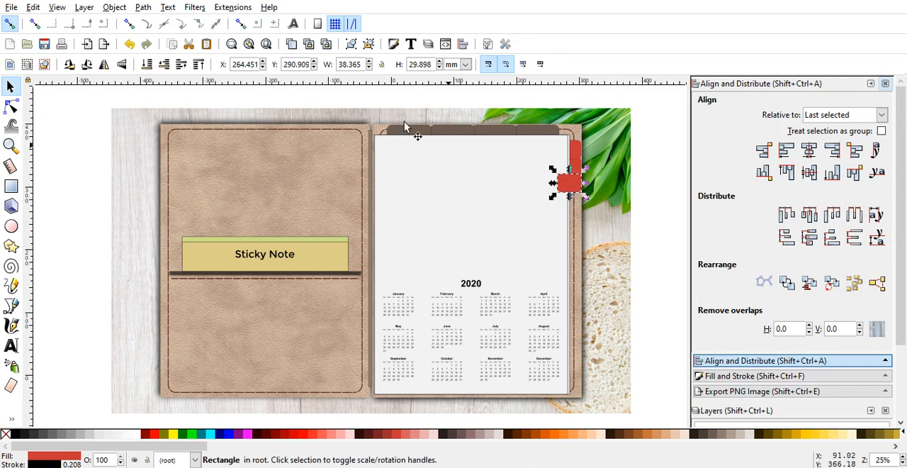
{"action": "left_click", "coordinate": [163, 65]}
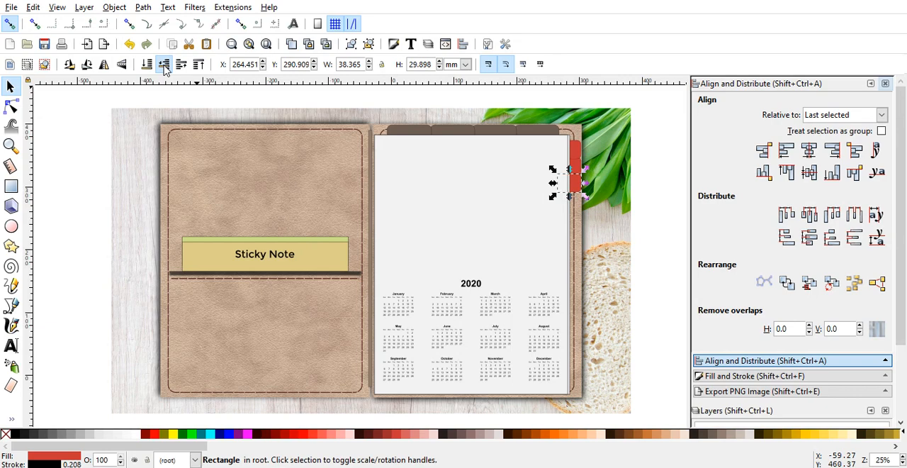
{"action": "left_click", "coordinate": [290, 50]}
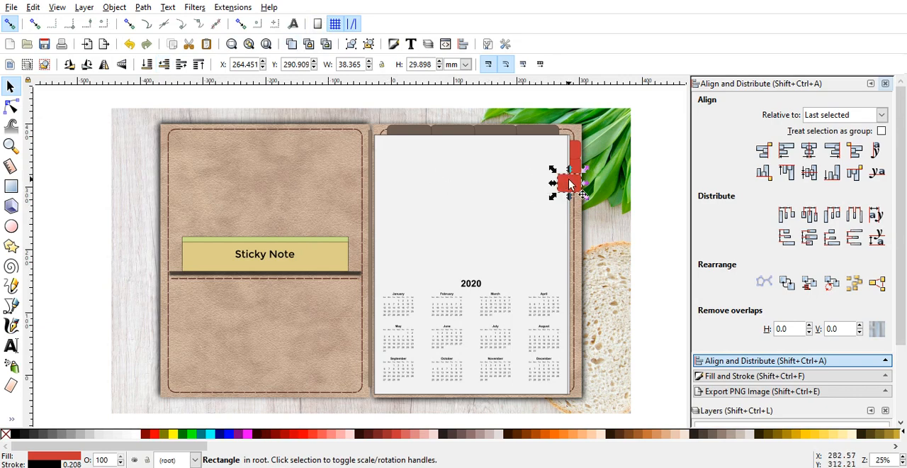
{"action": "left_click_drag", "start_coordinate": [571, 185], "coordinate": [567, 199]}
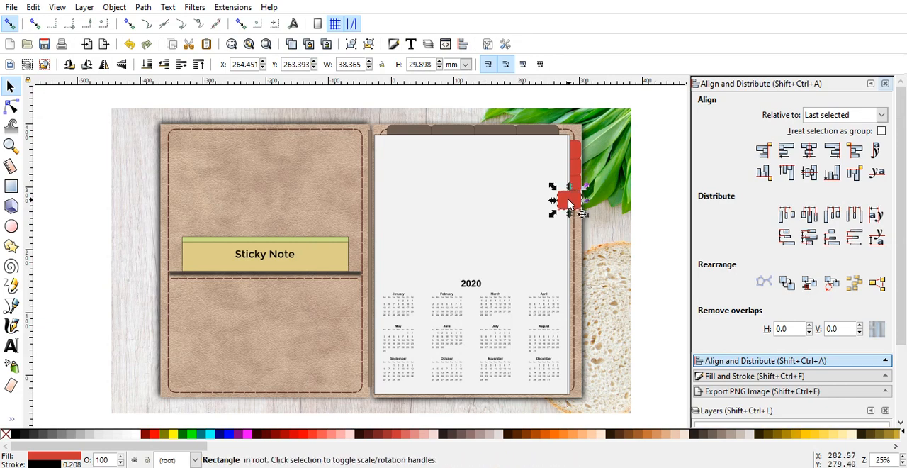
{"action": "left_click", "coordinate": [166, 63]}
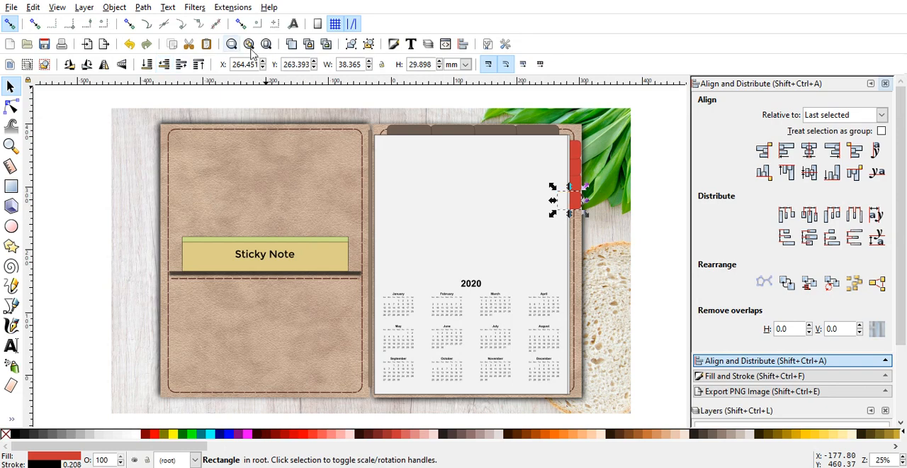
Step: Add three more copies of the red tab down the page's right edge, about 26 to 28 mm apart, lowering each behind the page
{"action": "left_click", "coordinate": [291, 44]}
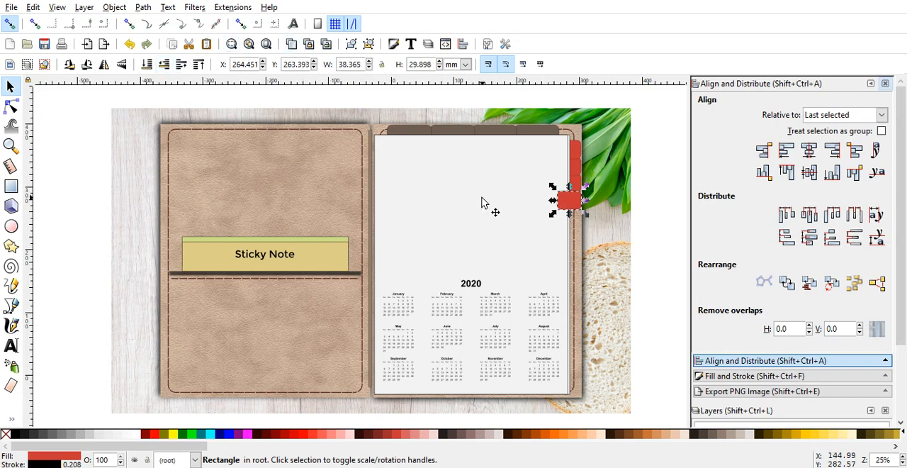
{"action": "left_click_drag", "start_coordinate": [568, 202], "coordinate": [569, 220]}
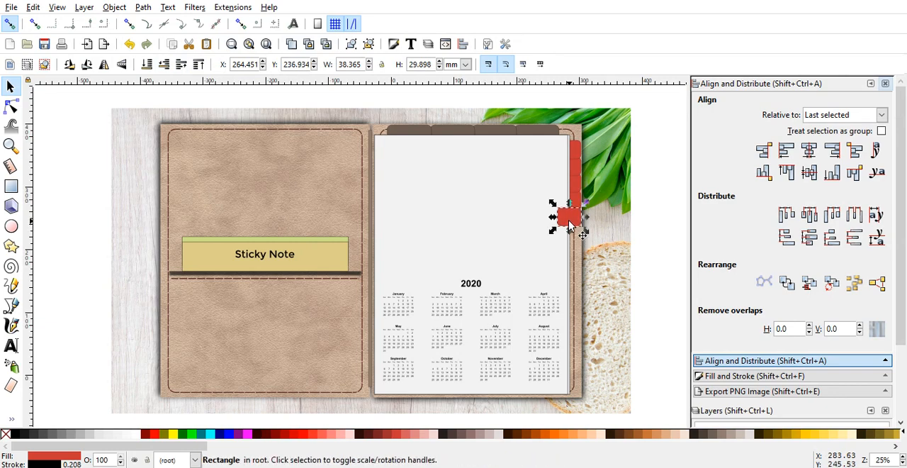
{"action": "left_click", "coordinate": [163, 64]}
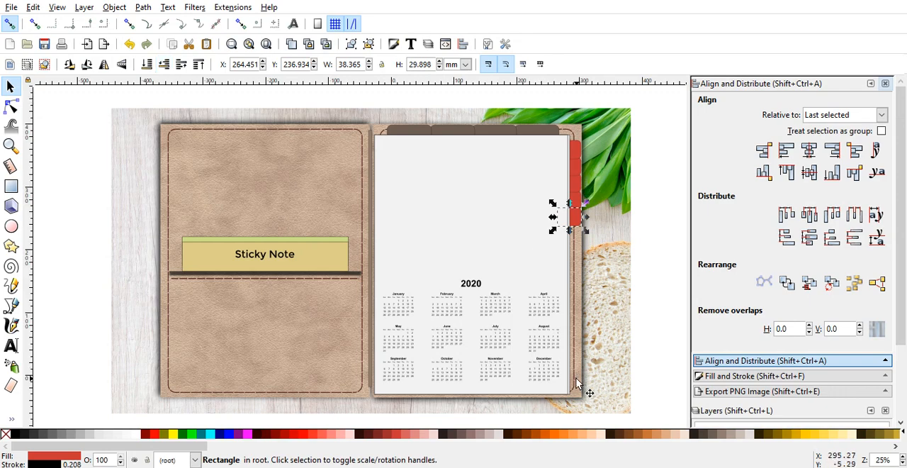
{"action": "left_click", "coordinate": [289, 44]}
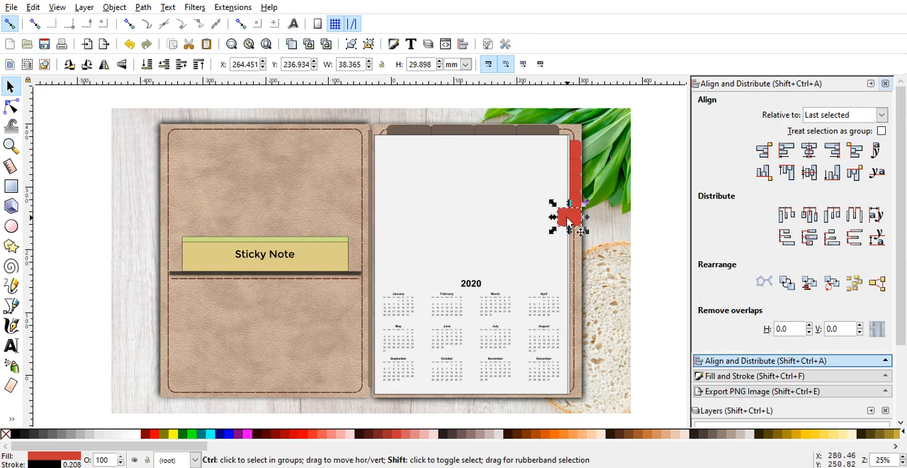
{"action": "left_click_drag", "start_coordinate": [575, 224], "coordinate": [567, 242]}
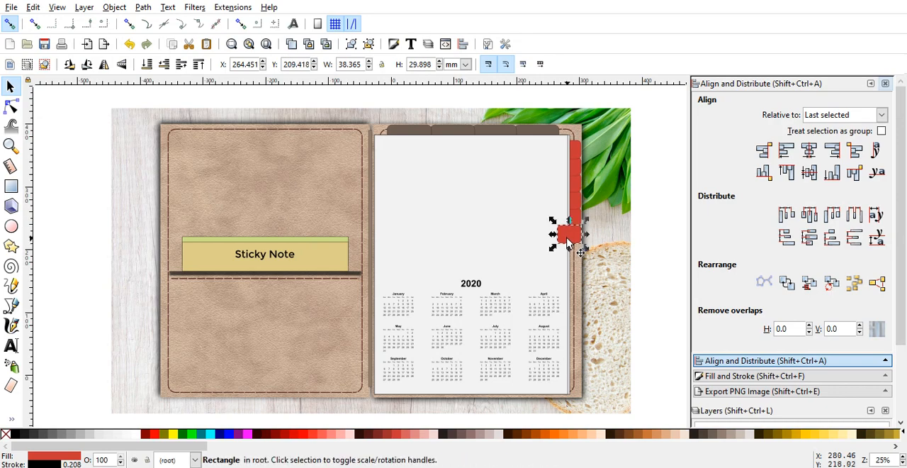
{"action": "left_click", "coordinate": [157, 63]}
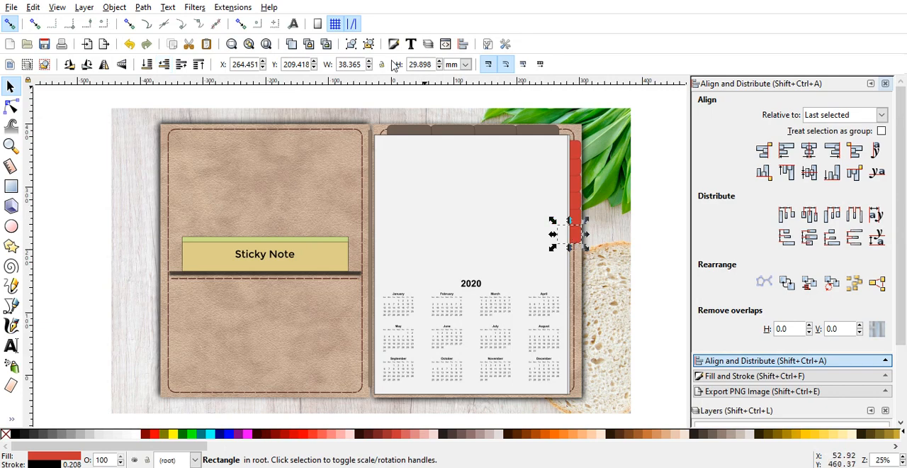
{"action": "left_click", "coordinate": [291, 44]}
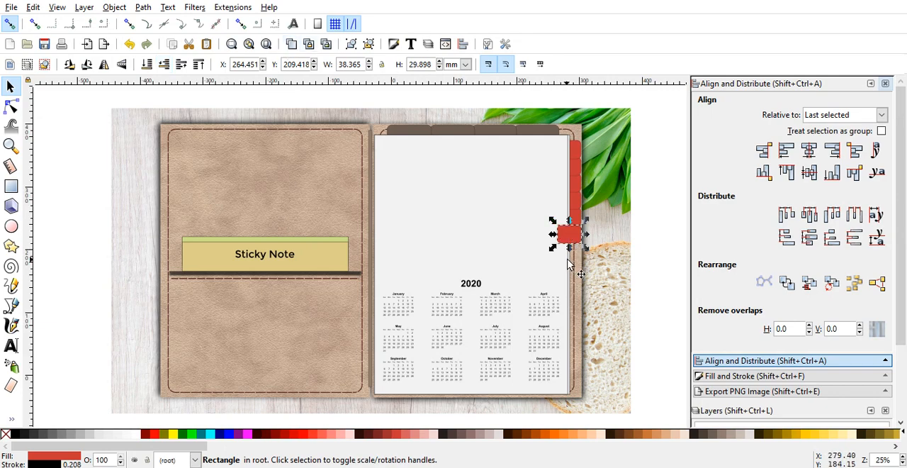
{"action": "key", "text": "ctrl"}
{"action": "left_click_drag", "start_coordinate": [576, 239], "coordinate": [575, 261]}
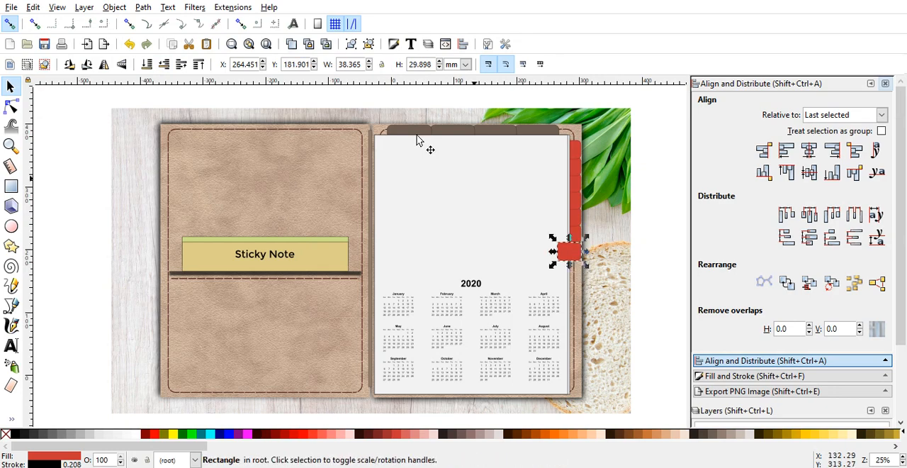
{"action": "left_click", "coordinate": [168, 67]}
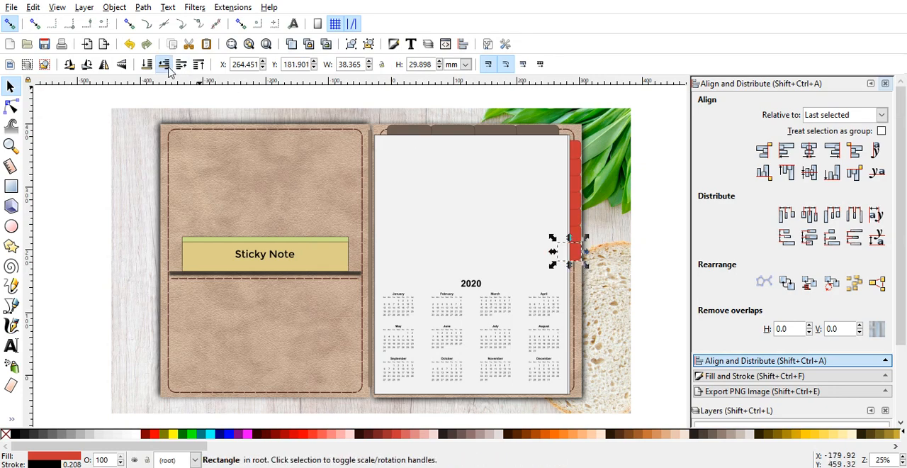
Step: Duplicate the lowest red tab twice more down to about Y 130 mm, lowering each copy behind the white page
{"action": "left_click", "coordinate": [292, 44]}
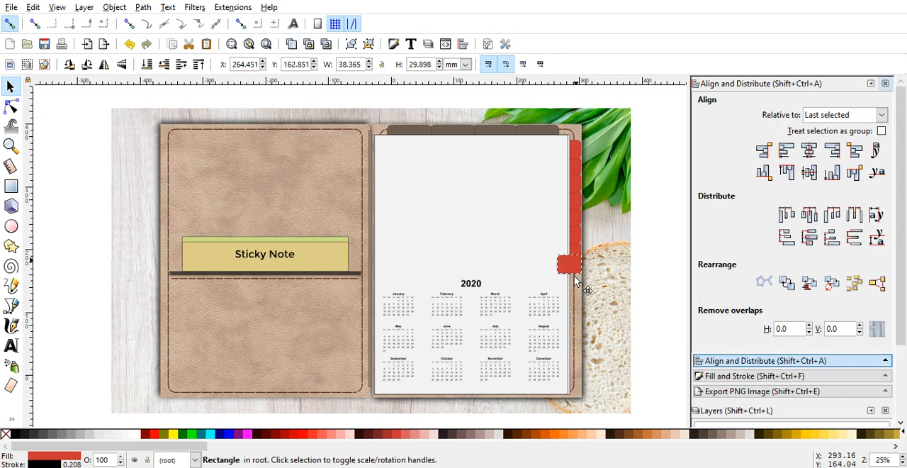
{"action": "left_click_drag", "start_coordinate": [575, 261], "coordinate": [574, 280]}
{"action": "left_click", "coordinate": [569, 268]}
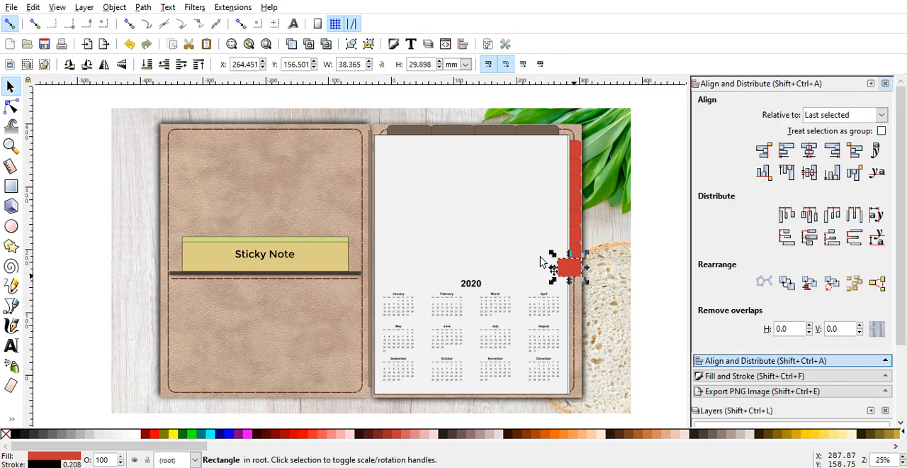
{"action": "left_click", "coordinate": [164, 65]}
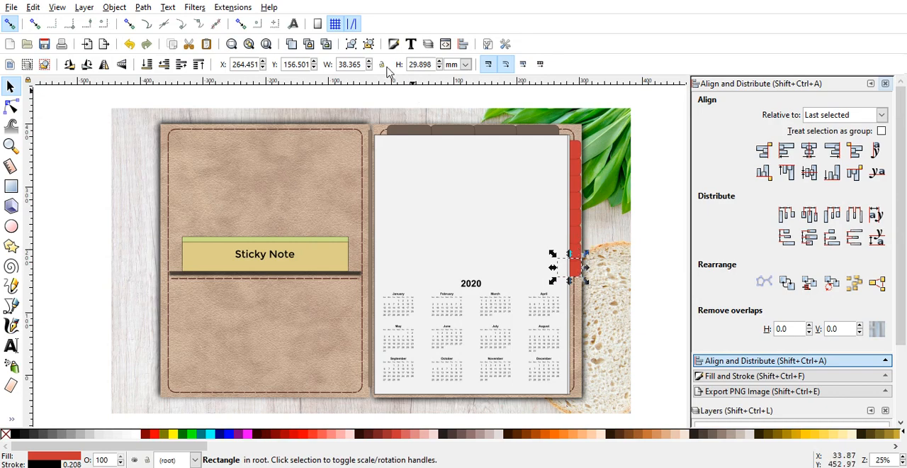
{"action": "left_click", "coordinate": [292, 44]}
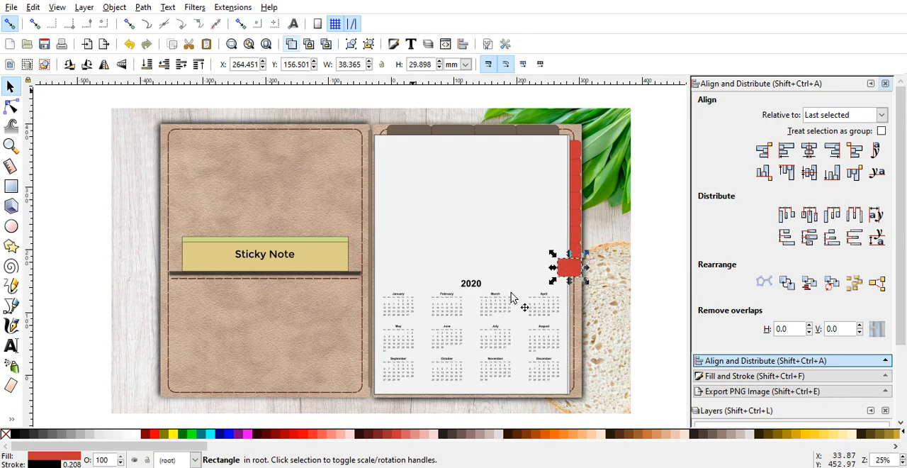
{"action": "left_click_drag", "start_coordinate": [572, 278], "coordinate": [572, 292]}
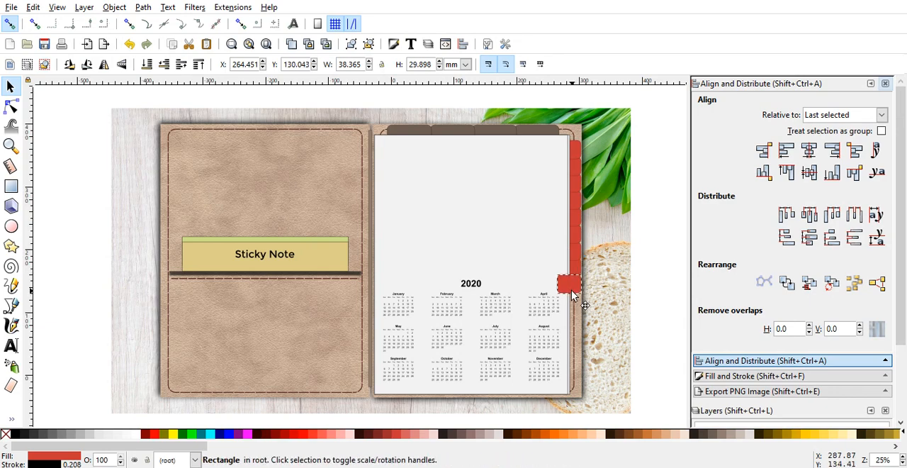
{"action": "left_click", "coordinate": [572, 291]}
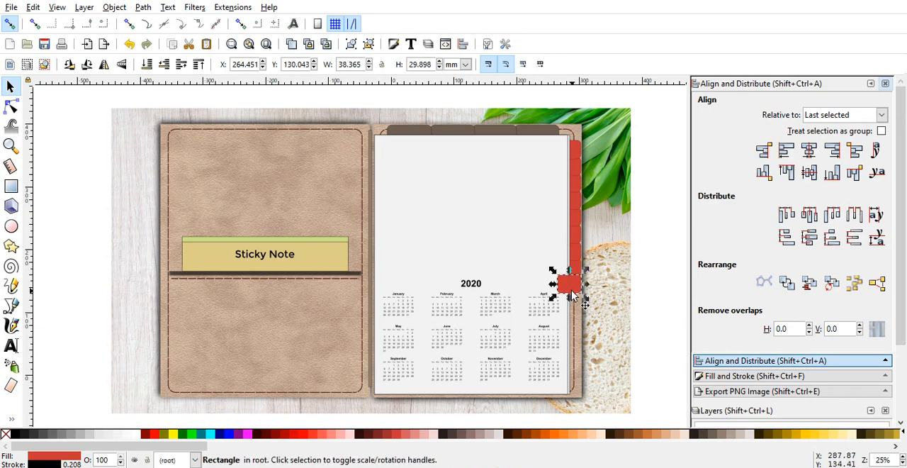
{"action": "left_click", "coordinate": [163, 64]}
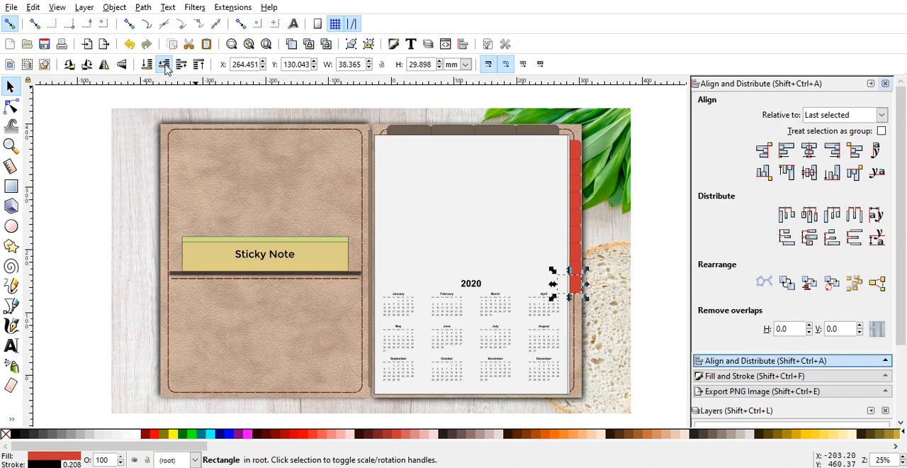
Step: Continue the red tab column with three more copies down to about Y 50 mm, lowering each behind the page, and deselect
{"action": "left_click", "coordinate": [290, 43]}
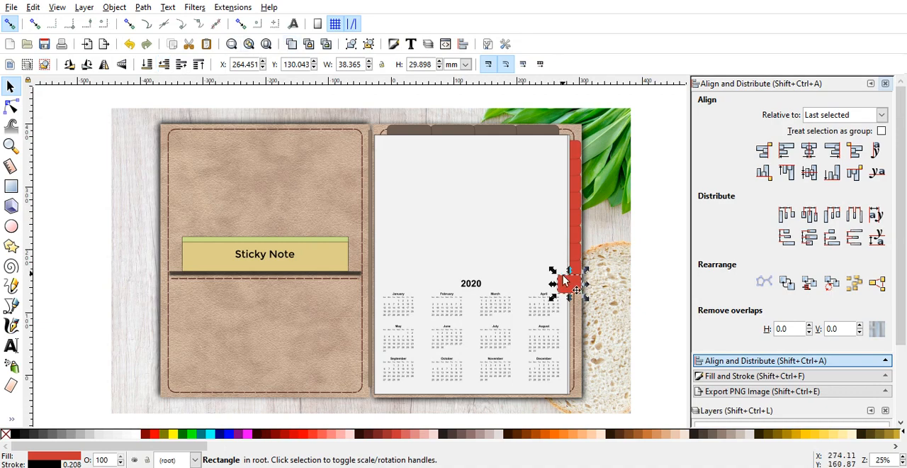
{"action": "left_click_drag", "start_coordinate": [565, 282], "coordinate": [570, 306]}
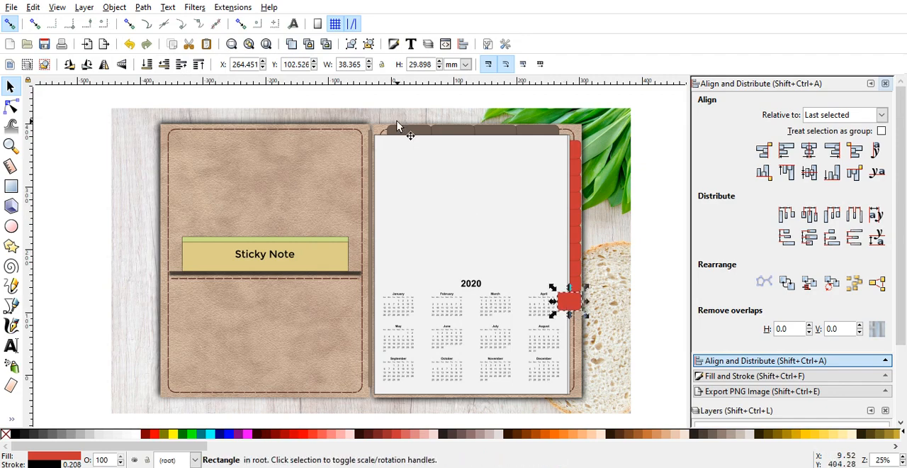
{"action": "left_click", "coordinate": [166, 66]}
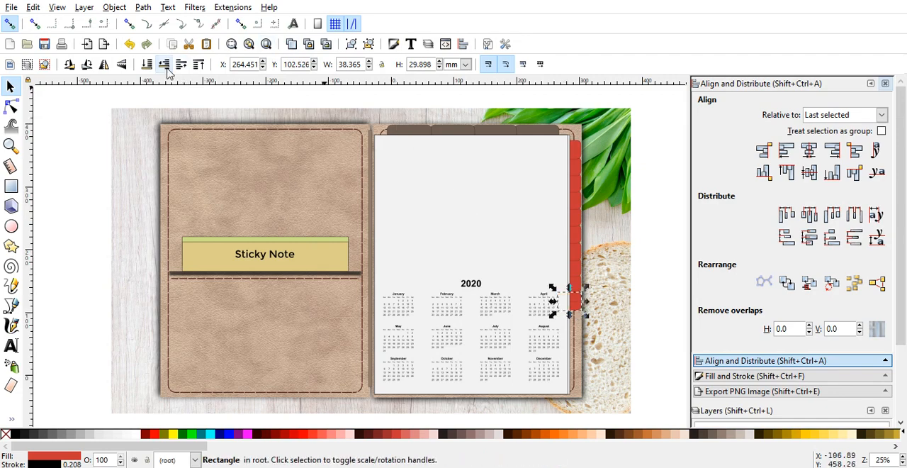
{"action": "left_click", "coordinate": [293, 46]}
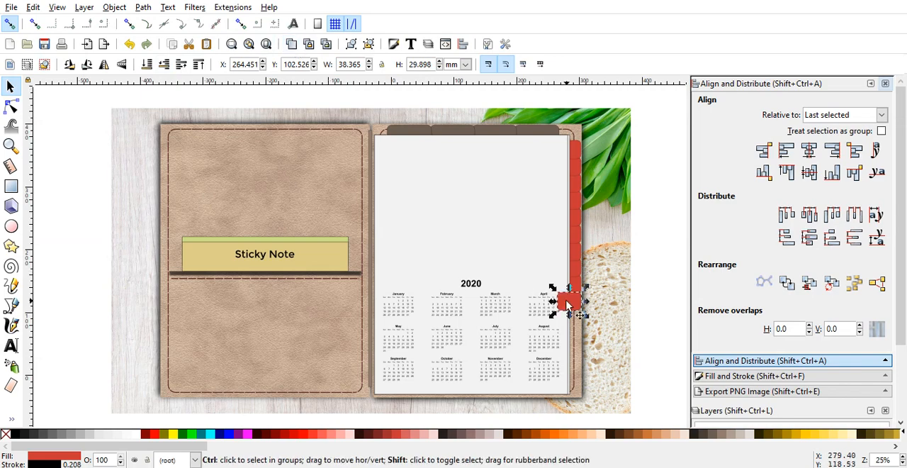
{"action": "mouse_move", "coordinate": [567, 305]}
{"action": "left_mouse_down"}
{"action": "mouse_move", "coordinate": [568, 329]}
{"action": "mouse_move", "coordinate": [568, 319]}
{"action": "left_mouse_up"}
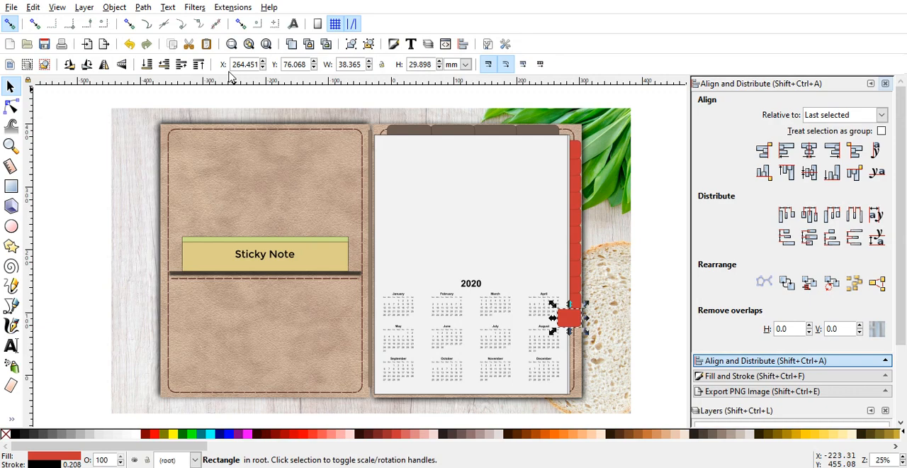
{"action": "left_click", "coordinate": [167, 65]}
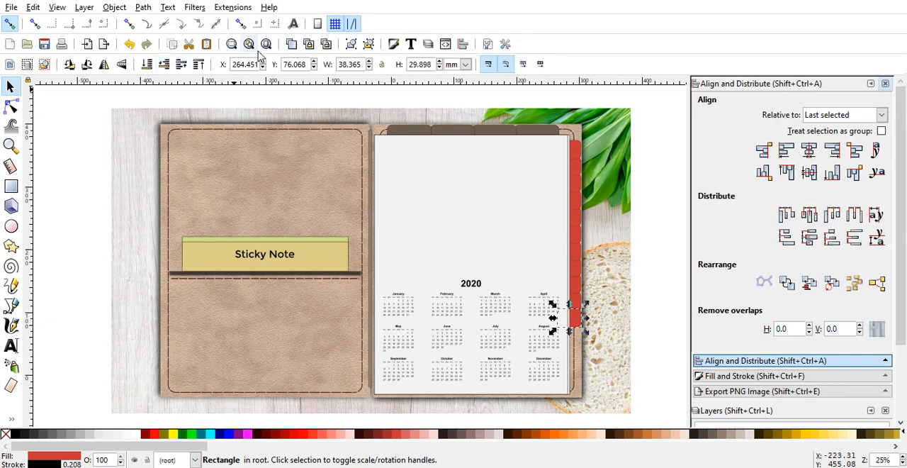
{"action": "left_click", "coordinate": [292, 44]}
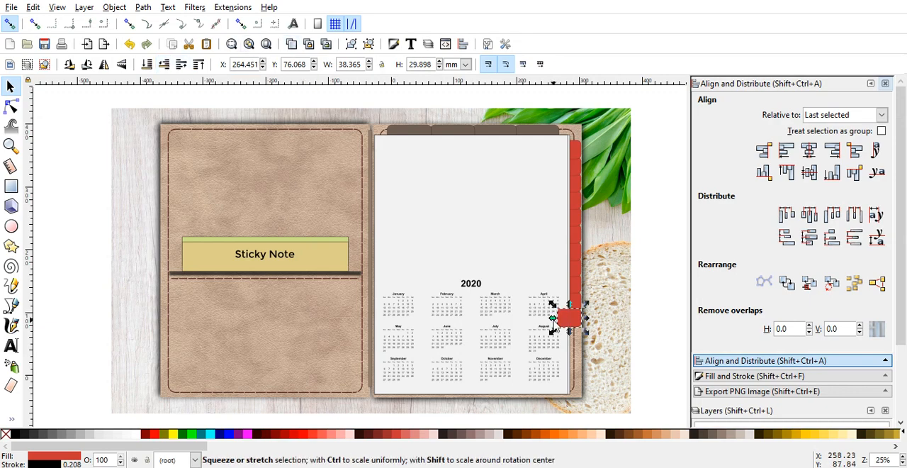
{"action": "left_click_drag", "start_coordinate": [567, 314], "coordinate": [567, 342]}
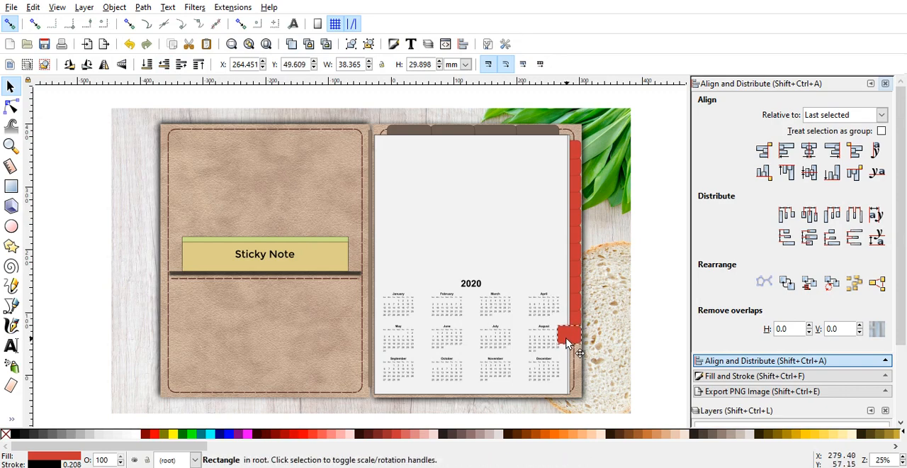
{"action": "left_click", "coordinate": [164, 65]}
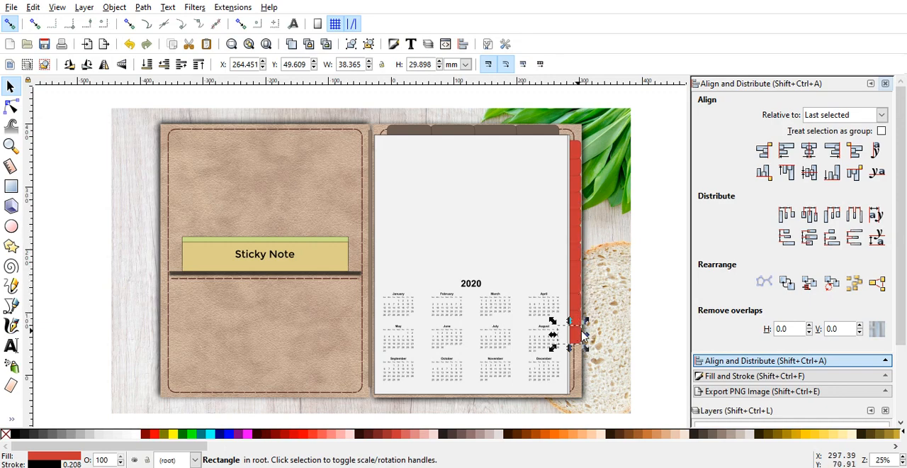
{"action": "key", "text": "Escape"}
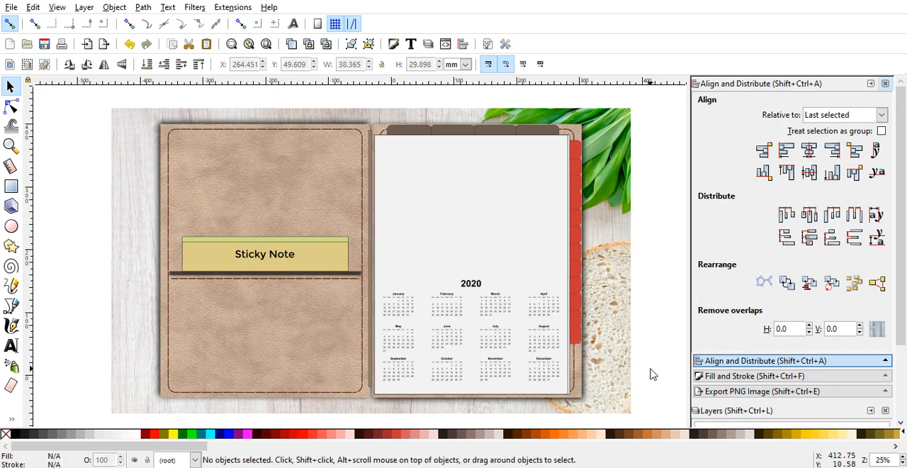
Step: Select all twelve red side tabs, try gray and orange fills, and settle on the brown fill #6C5353
{"action": "left_click_drag", "start_coordinate": [650, 370], "coordinate": [565, 360]}
{"action": "left_click_drag", "start_coordinate": [567, 363], "coordinate": [549, 137]}
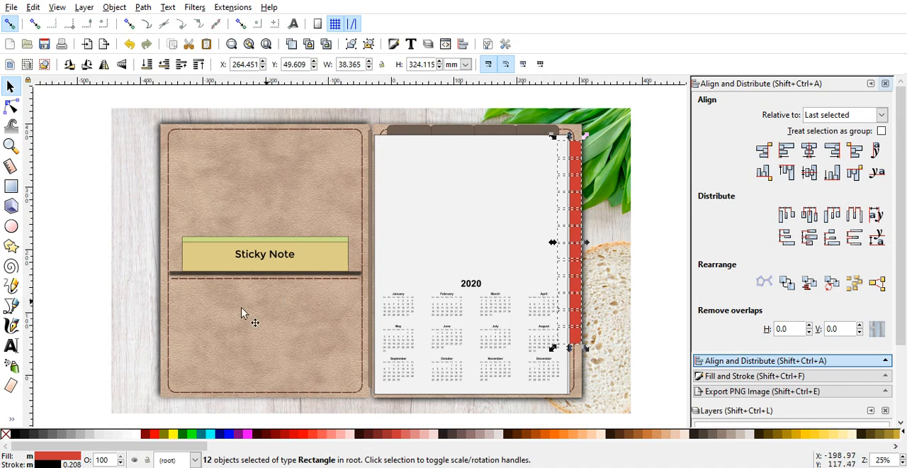
{"action": "left_click", "coordinate": [52, 438]}
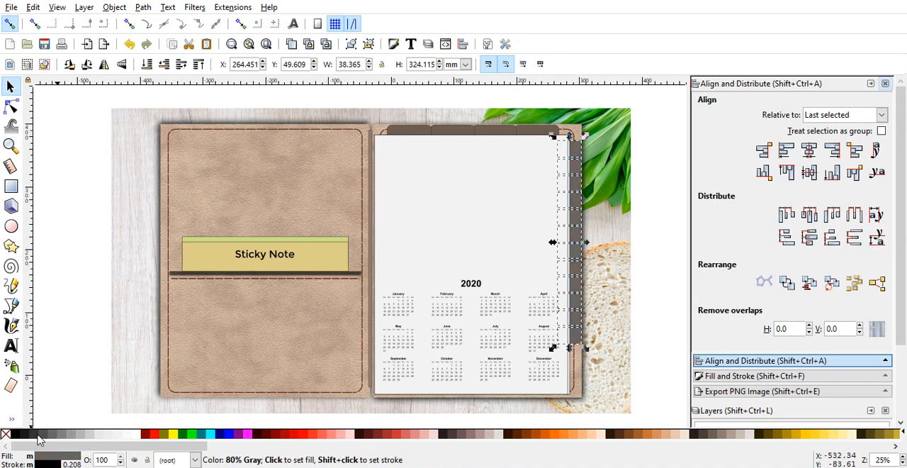
{"action": "left_click", "coordinate": [37, 434]}
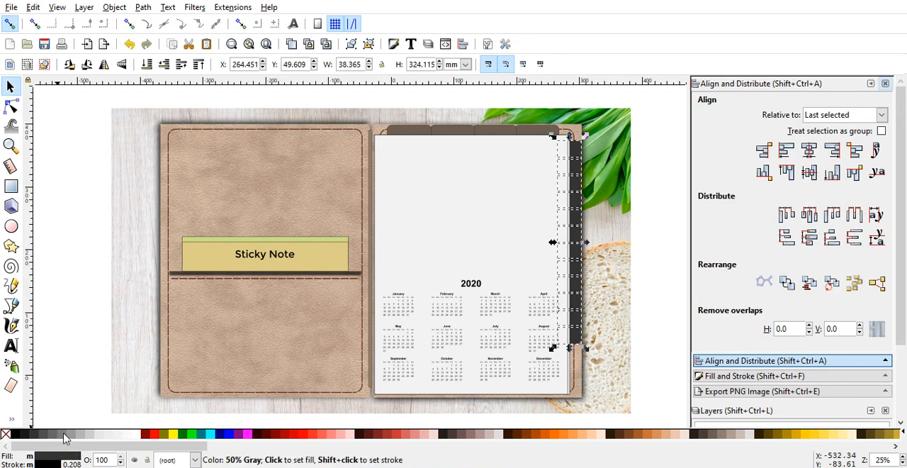
{"action": "left_click", "coordinate": [59, 435]}
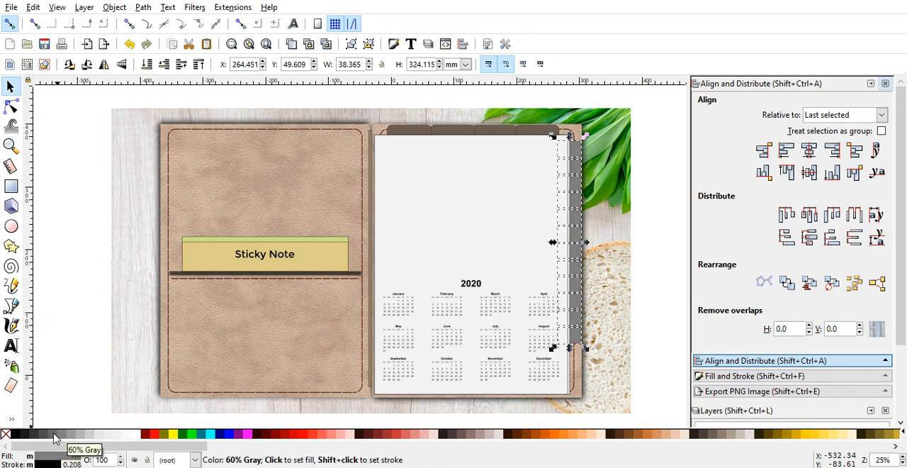
{"action": "left_click", "coordinate": [54, 436]}
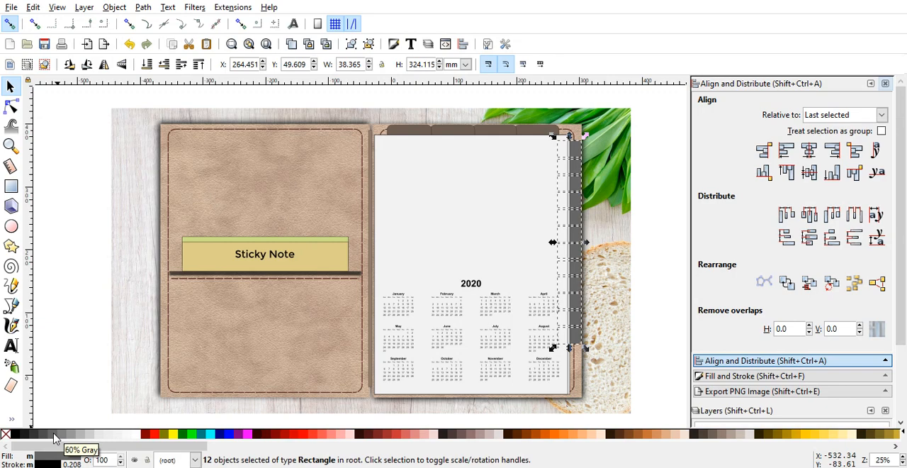
{"action": "left_click", "coordinate": [549, 435]}
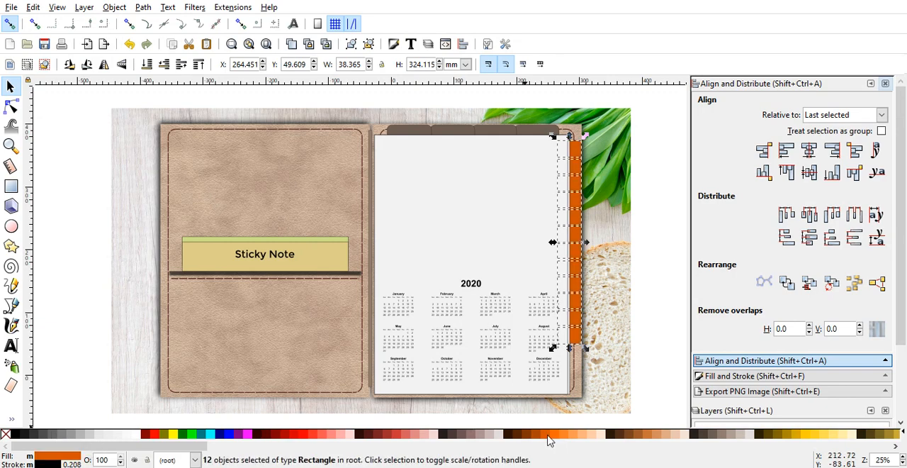
{"action": "left_click", "coordinate": [462, 436]}
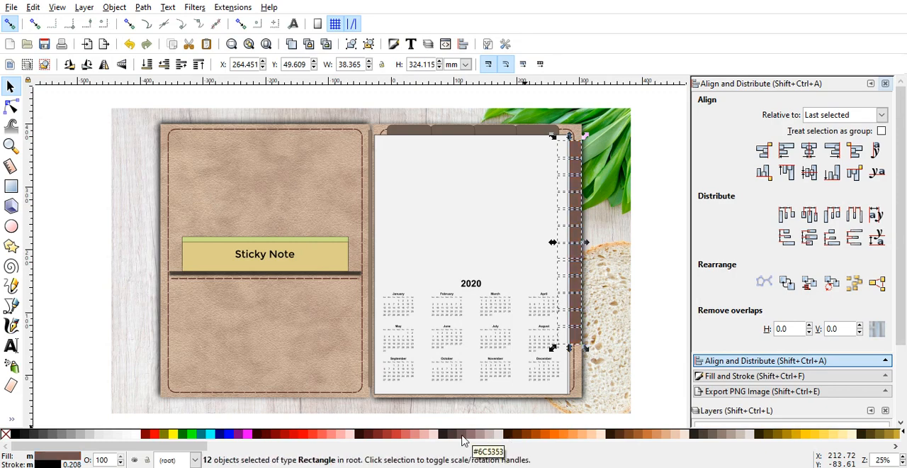
Step: Group the twelve side tabs and stretch the group downward to about 362 mm tall
{"action": "left_click", "coordinate": [351, 46]}
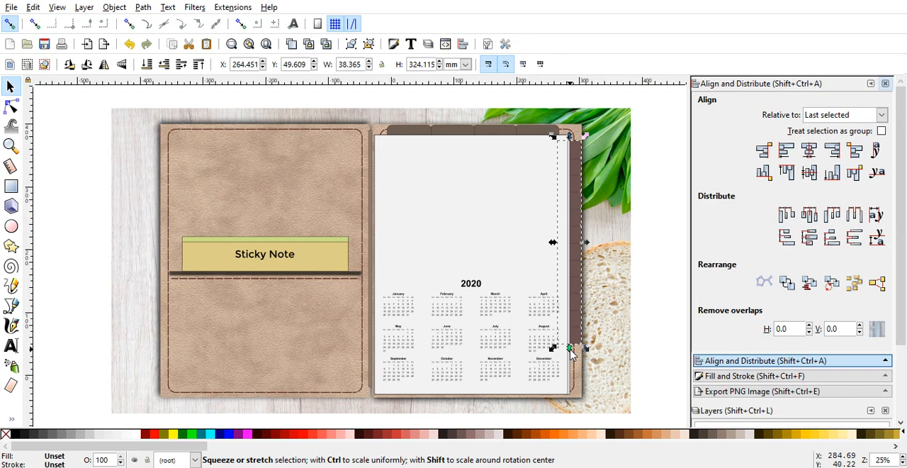
{"action": "left_click_drag", "start_coordinate": [571, 355], "coordinate": [573, 381]}
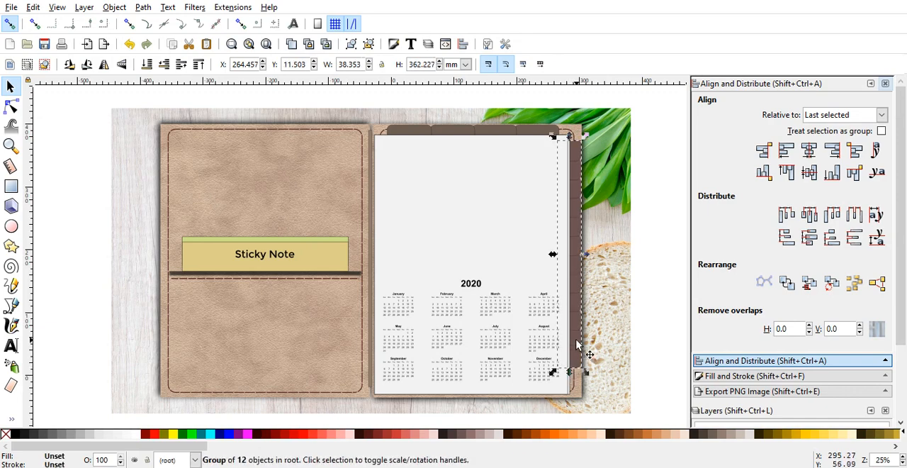
Step: Move the group of side tabs straight down to about Y -1.2 mm and deselect it
{"action": "left_click_drag", "start_coordinate": [576, 345], "coordinate": [576, 352]}
{"action": "left_click", "coordinate": [650, 343]}
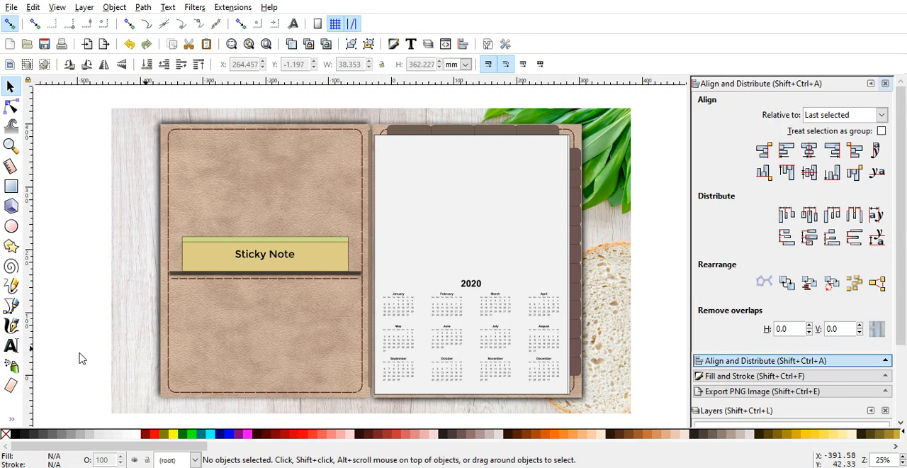
Step: Add the text "Jan" in League Gothic beside the mockup, enlarge it to about 20 × 18 mm, and rotate it 90° counter-clockwise
{"action": "left_click", "coordinate": [11, 346]}
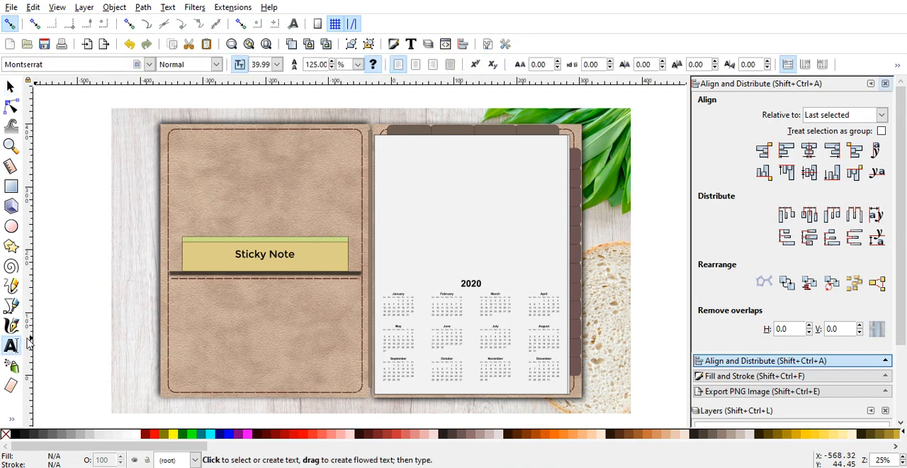
{"action": "left_click", "coordinate": [46, 342]}
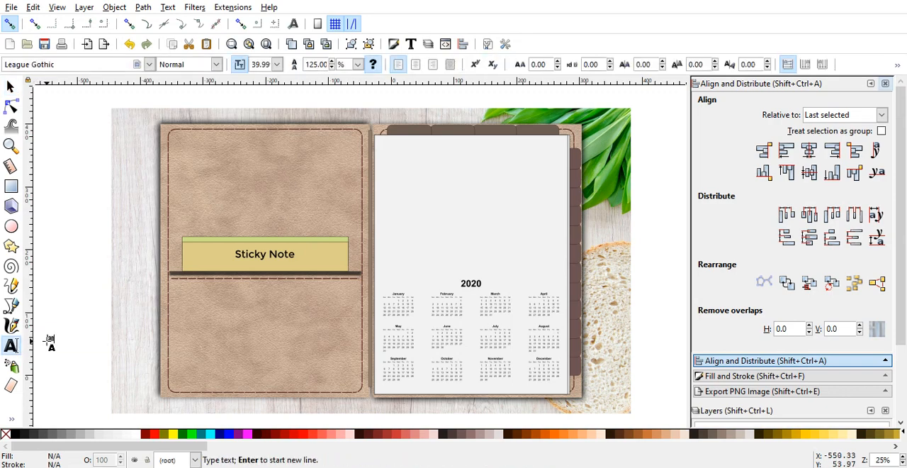
{"action": "type", "text": "Jan"}
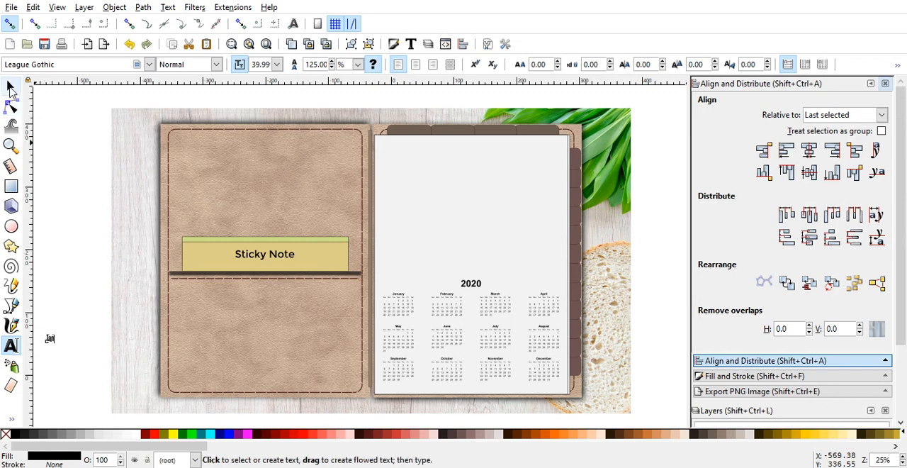
{"action": "left_click", "coordinate": [10, 87]}
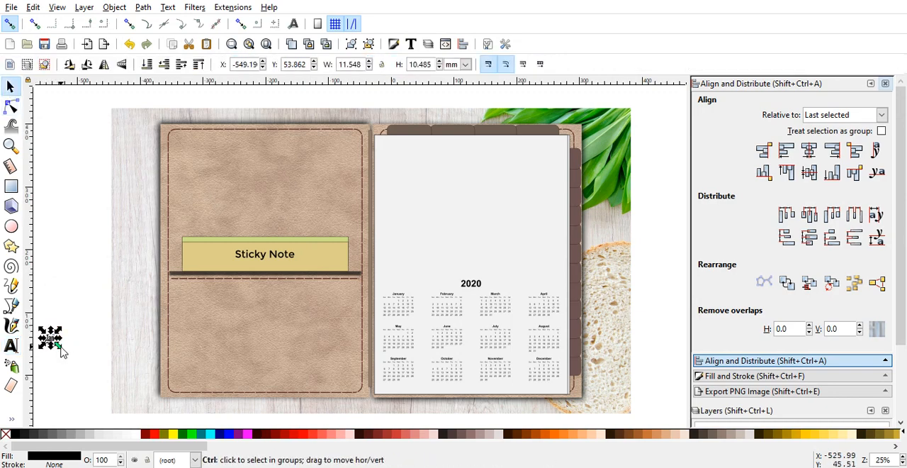
{"action": "left_click_drag", "start_coordinate": [61, 347], "coordinate": [63, 355]}
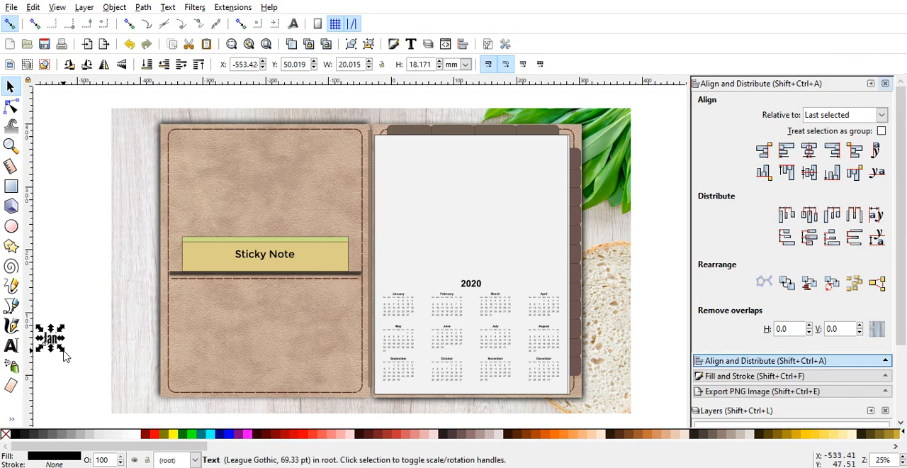
{"action": "left_click", "coordinate": [69, 65]}
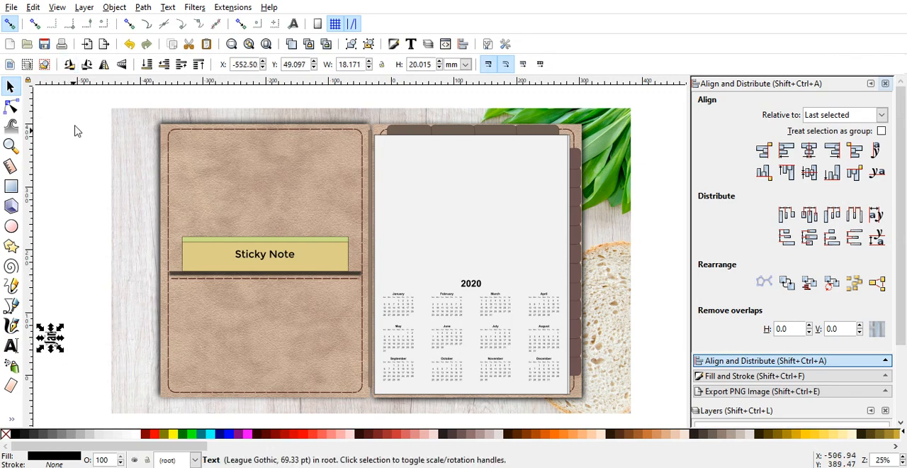
Step: Shrink the "Jan" label to about 14 × 16 mm and place it in white on the uppermost side tab
{"action": "left_click", "coordinate": [76, 341]}
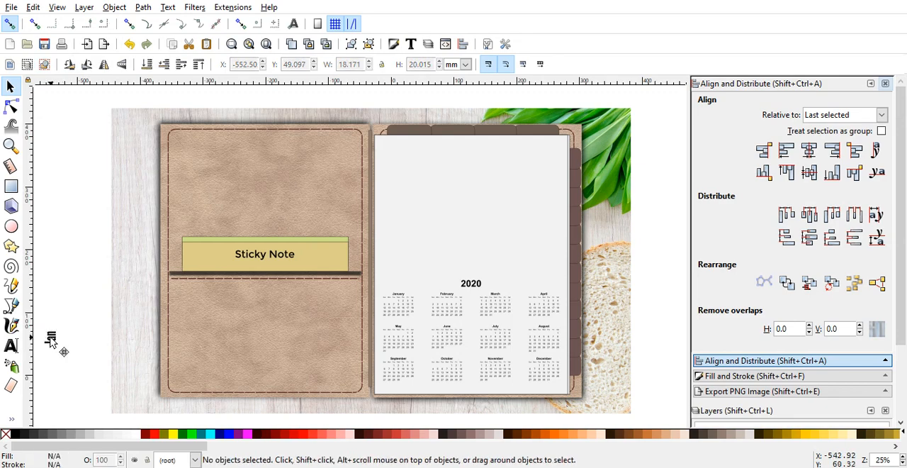
{"action": "left_click_drag", "start_coordinate": [51, 340], "coordinate": [93, 255]}
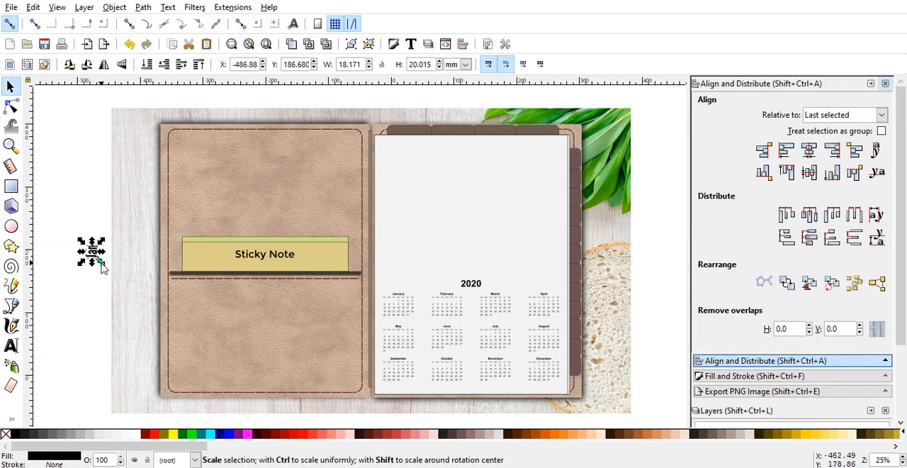
{"action": "left_click_drag", "start_coordinate": [100, 264], "coordinate": [101, 263]}
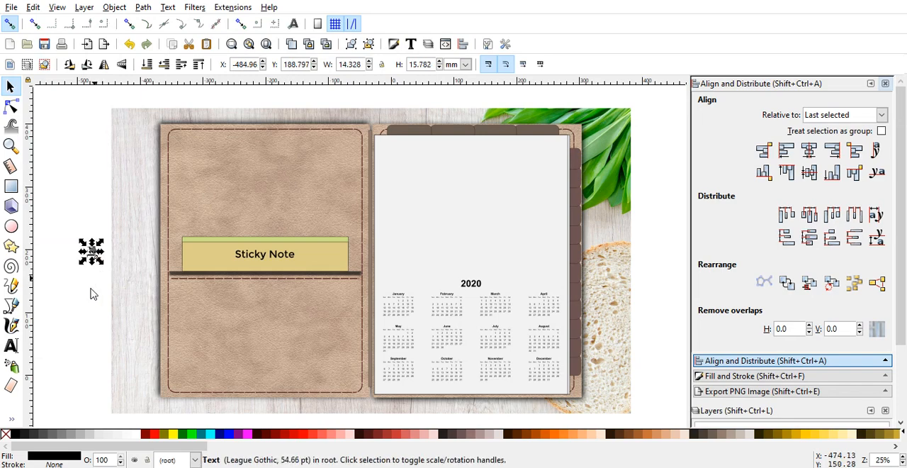
{"action": "left_click", "coordinate": [89, 296]}
{"action": "left_click_drag", "start_coordinate": [93, 252], "coordinate": [580, 158]}
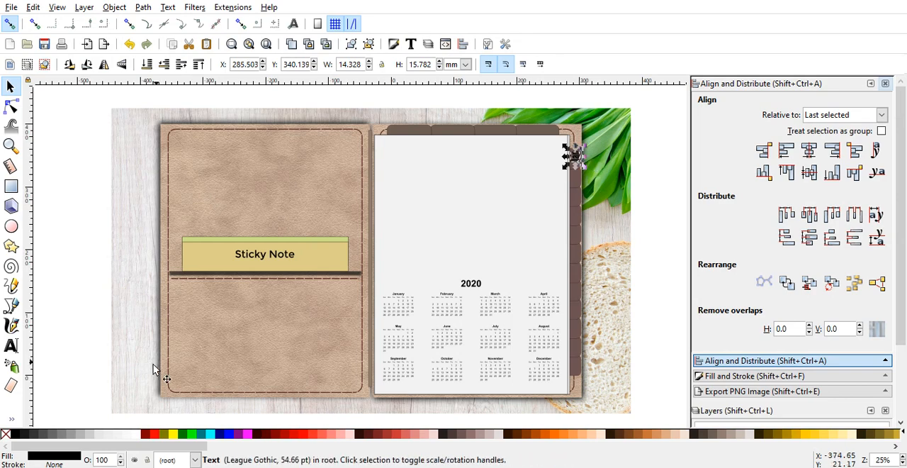
{"action": "left_click", "coordinate": [109, 348]}
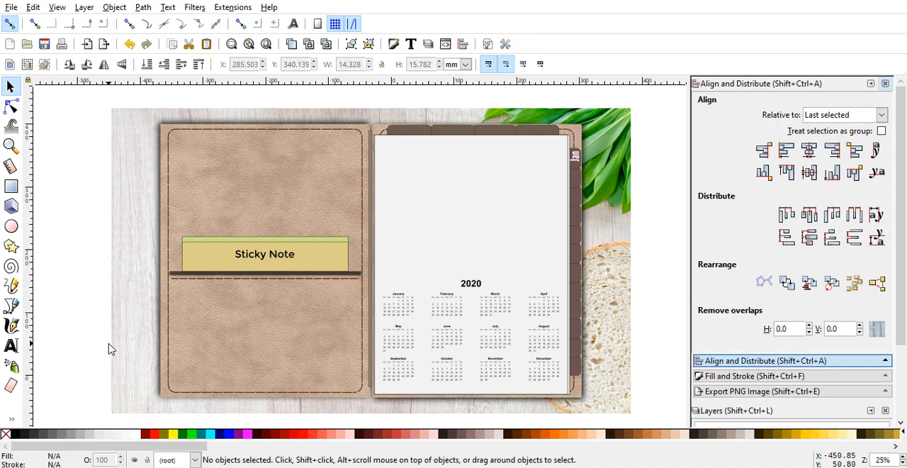
Step: Turn the "Jan" label to read downward and lower it within its tab to about Y 334 mm
{"action": "left_click", "coordinate": [574, 157]}
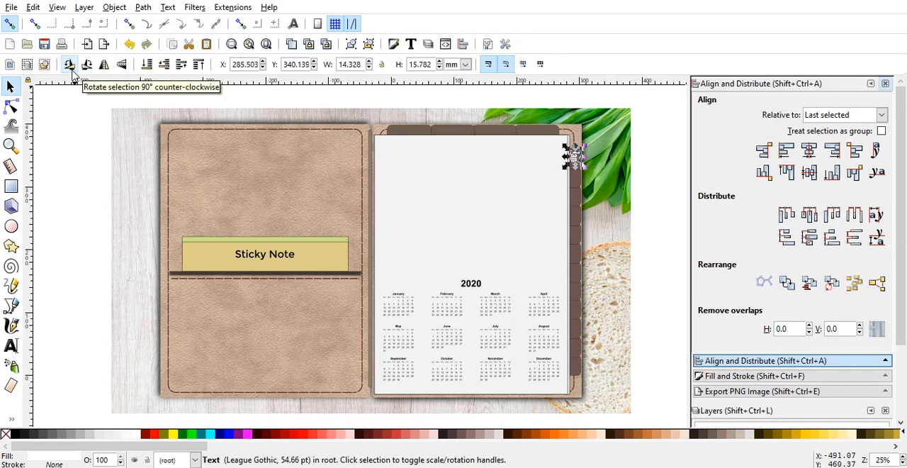
{"action": "left_click", "coordinate": [67, 168]}
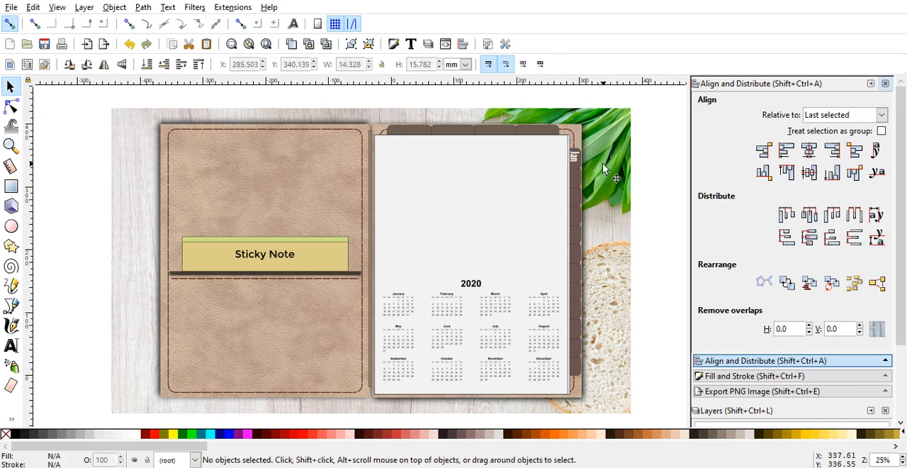
{"action": "left_click", "coordinate": [576, 157]}
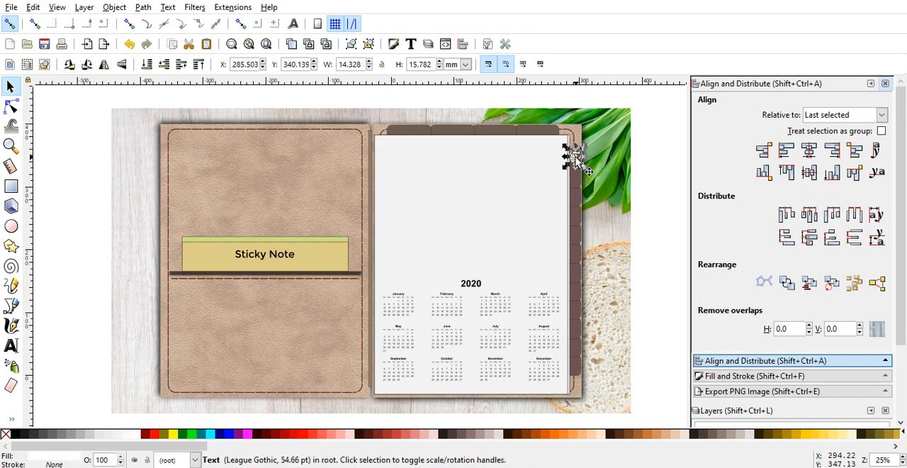
{"action": "left_click_drag", "start_coordinate": [576, 158], "coordinate": [576, 168]}
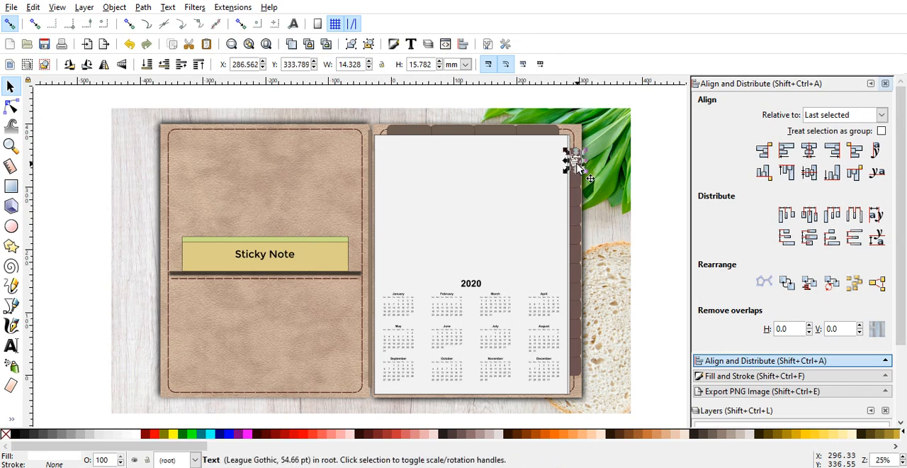
{"action": "left_click", "coordinate": [636, 182]}
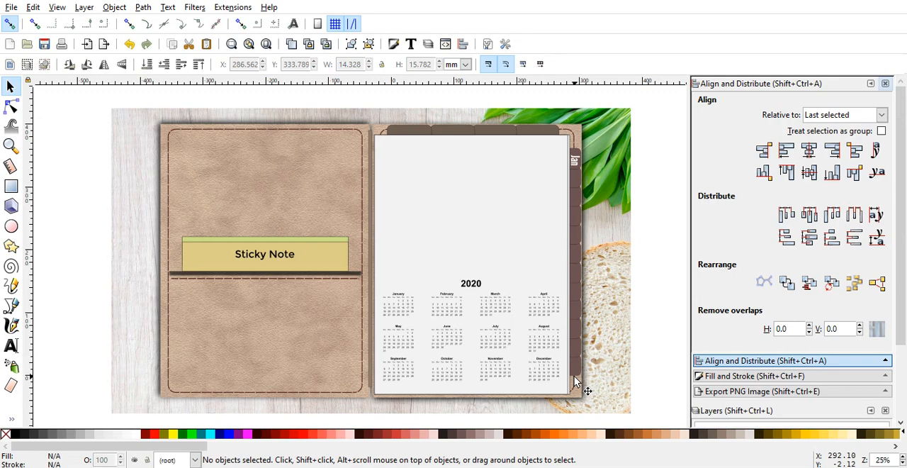
{"action": "left_click", "coordinate": [370, 247]}
{"action": "left_click_drag", "start_coordinate": [368, 288], "coordinate": [85, 98]}
{"action": "key", "text": "Escape"}
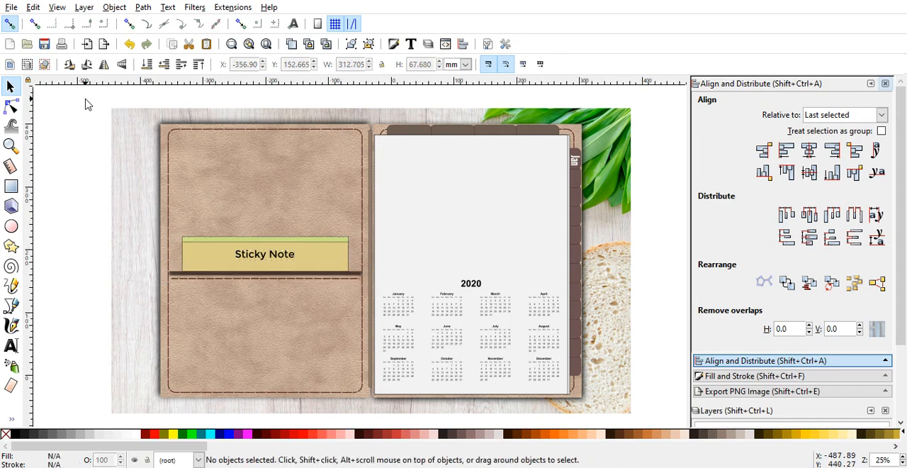
Step: Select all objects of the planner mockup and start saving the drawing under a new name
{"action": "left_click_drag", "start_coordinate": [75, 96], "coordinate": [667, 429]}
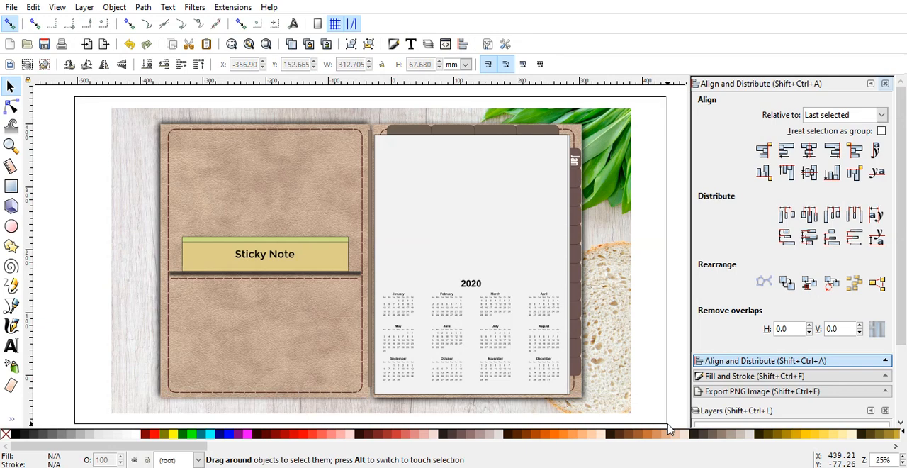
{"action": "left_click_drag", "start_coordinate": [669, 429], "coordinate": [670, 427]}
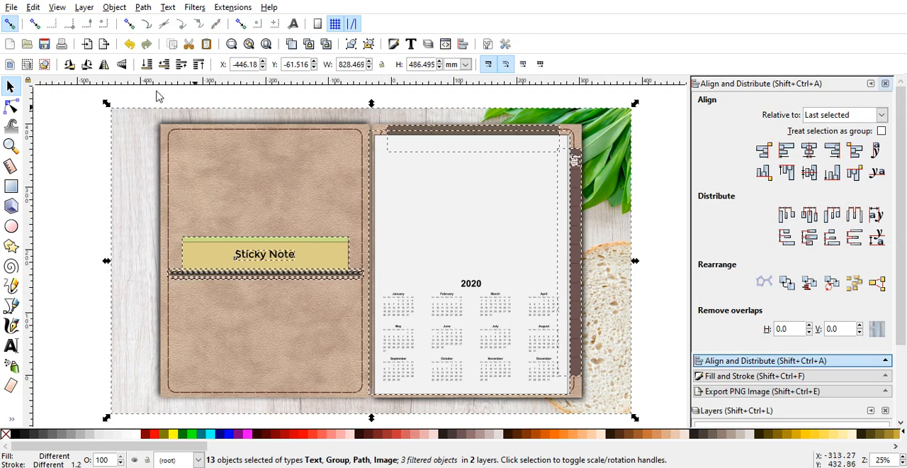
{"action": "left_click", "coordinate": [11, 7]}
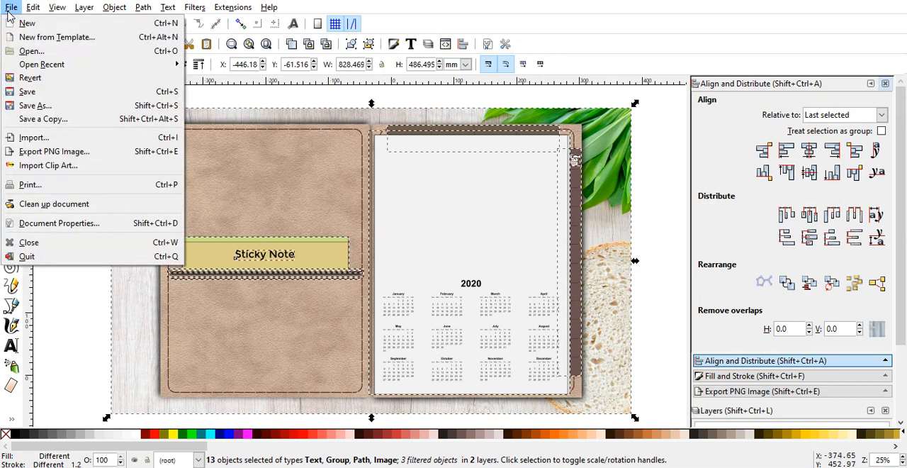
{"action": "left_click", "coordinate": [33, 111]}
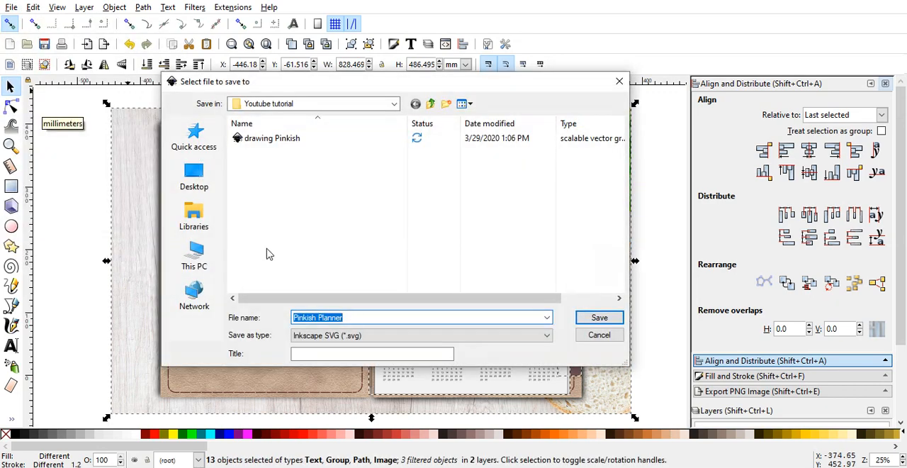
Step: Save the drawing as "pinkish planner profile" in Inkscape SVG format in the Youtube tutorial folder
{"action": "left_click", "coordinate": [356, 319]}
{"action": "type", "text": "in"}
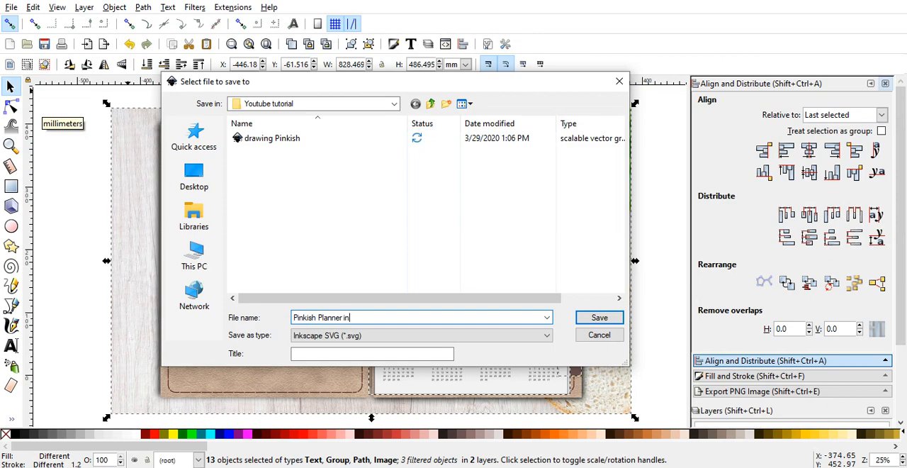
{"action": "key", "text": "BackSpace"}
{"action": "key", "text": "ctrl+a"}
{"action": "key", "text": "BackSpace"}
{"action": "type", "text": "pi"}
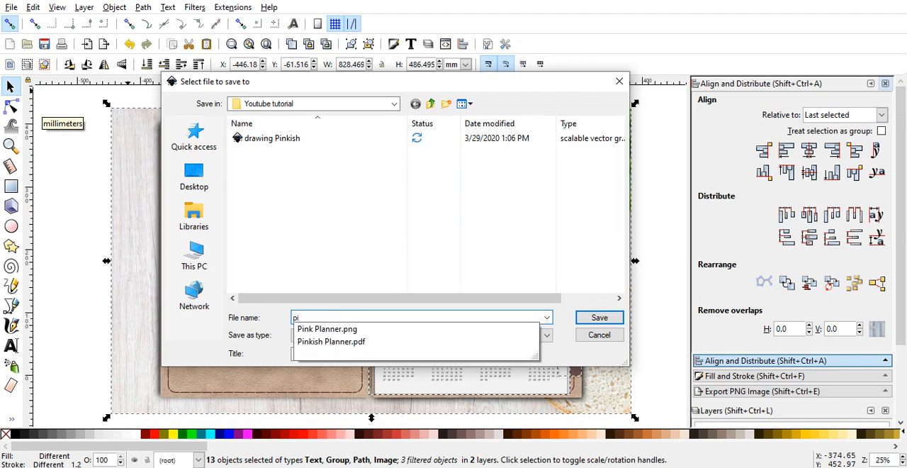
{"action": "type", "text": "nkish"}
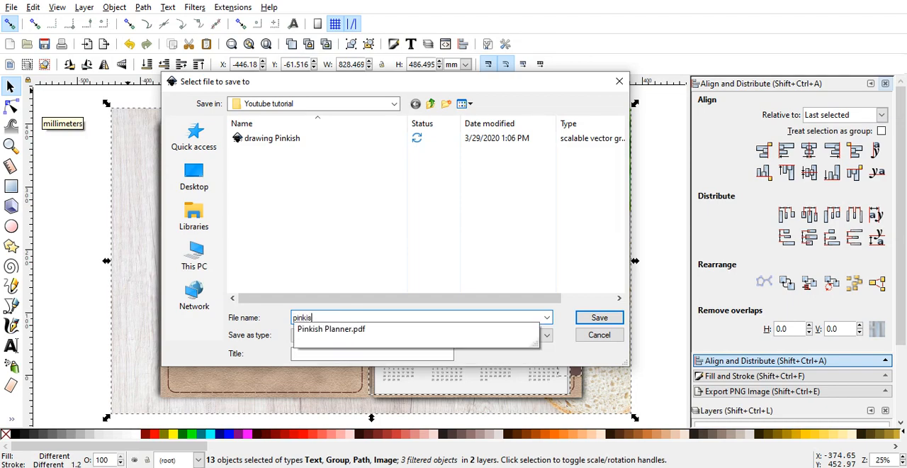
{"action": "type", "text": " planner s"}
{"action": "key", "text": "BackSpace"}
{"action": "type", "text": "i"}
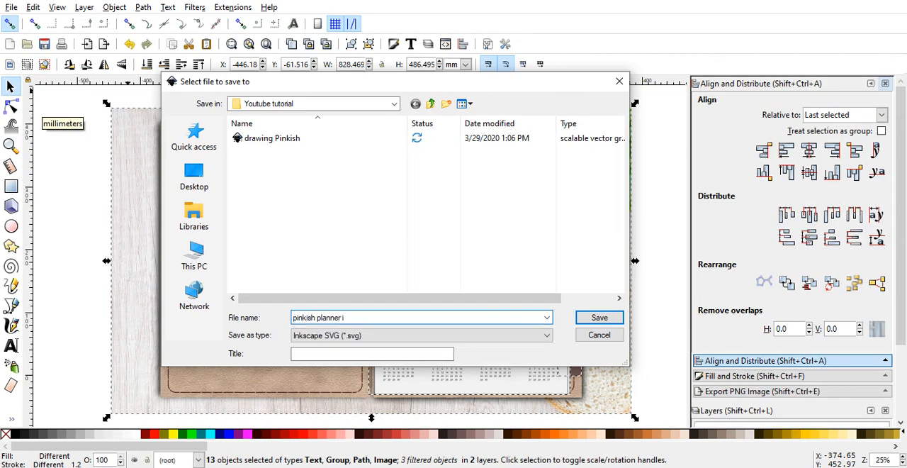
{"action": "key", "text": "BackSpace"}
{"action": "type", "text": "profile"}
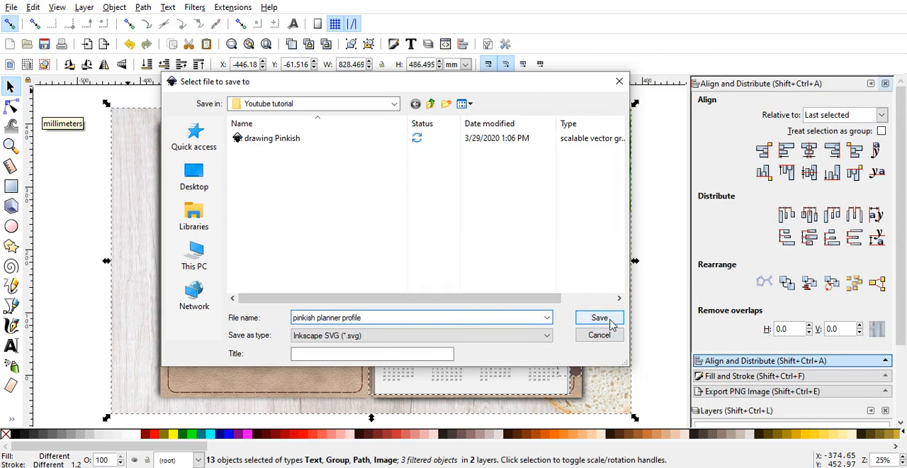
{"action": "left_click", "coordinate": [428, 336]}
{"action": "left_click", "coordinate": [427, 339]}
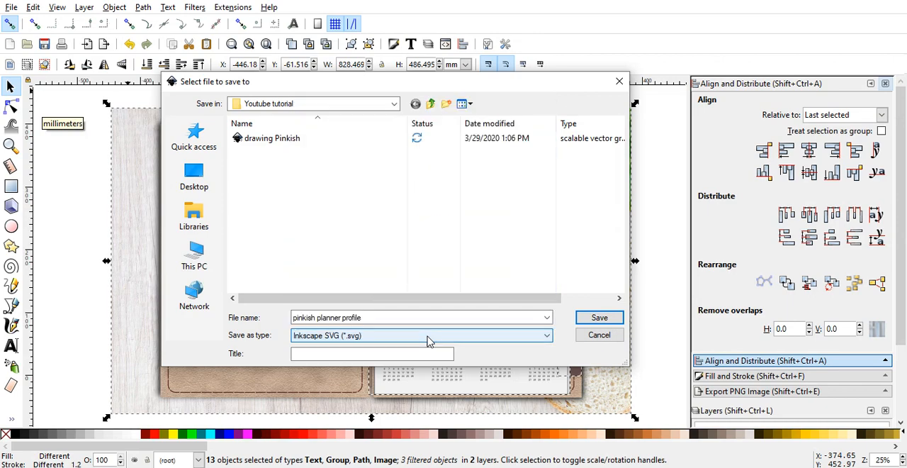
{"action": "left_click", "coordinate": [599, 319]}
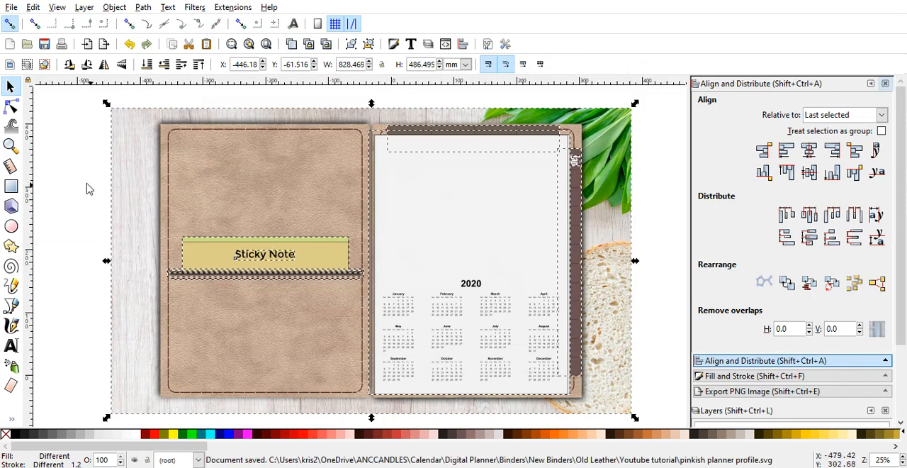
Step: Save a PDF copy of "pinkish planner profile" as PDF 1.5, with text converted to paths and the exported object's size
{"action": "left_click", "coordinate": [11, 7]}
{"action": "left_click", "coordinate": [28, 105]}
{"action": "left_click", "coordinate": [353, 335]}
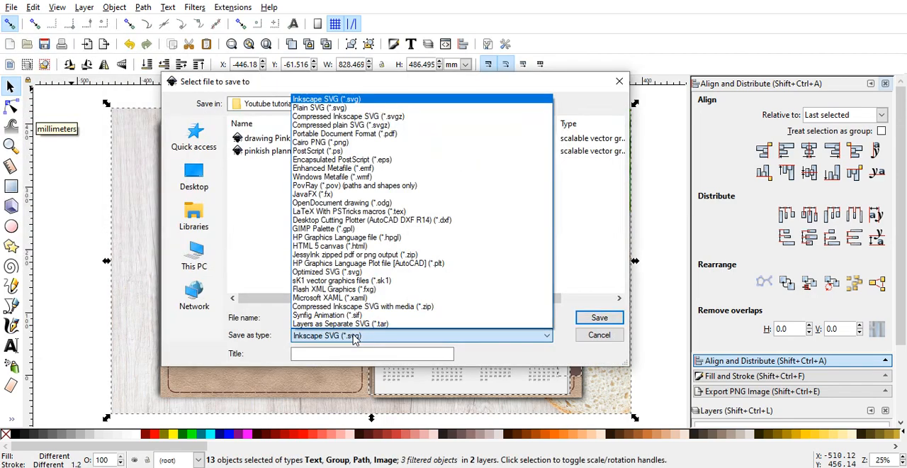
{"action": "left_click", "coordinate": [372, 134]}
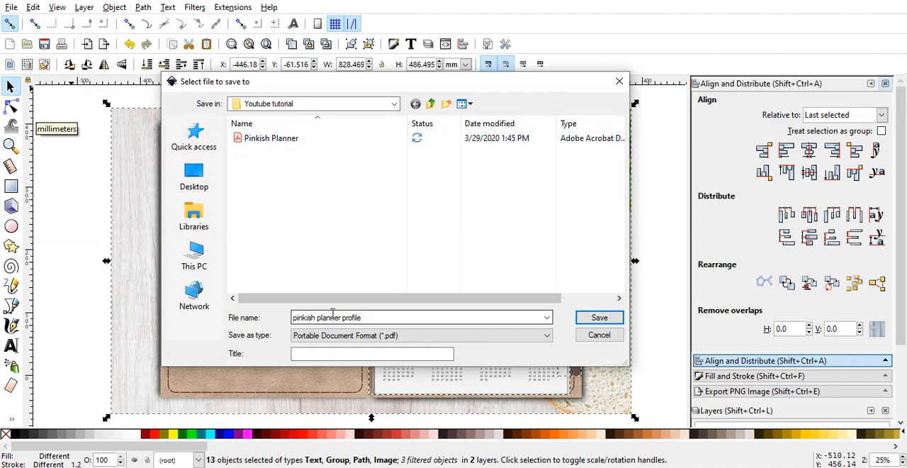
{"action": "left_click", "coordinate": [601, 318]}
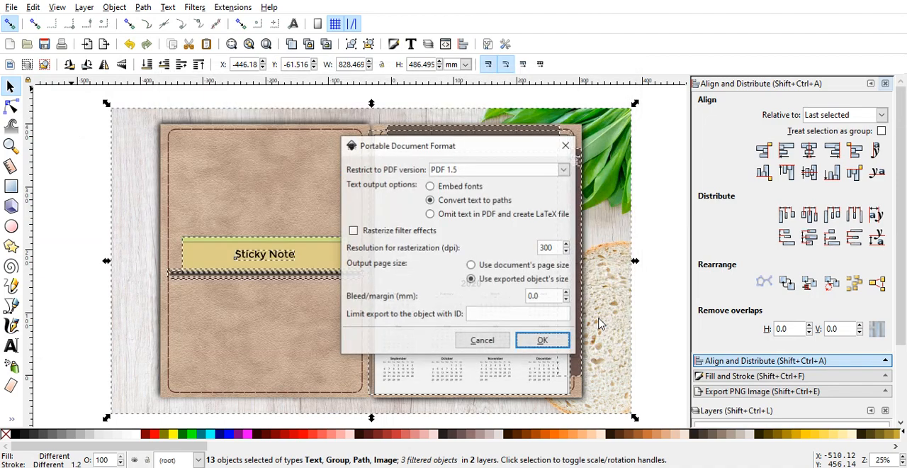
{"action": "left_click", "coordinate": [543, 341]}
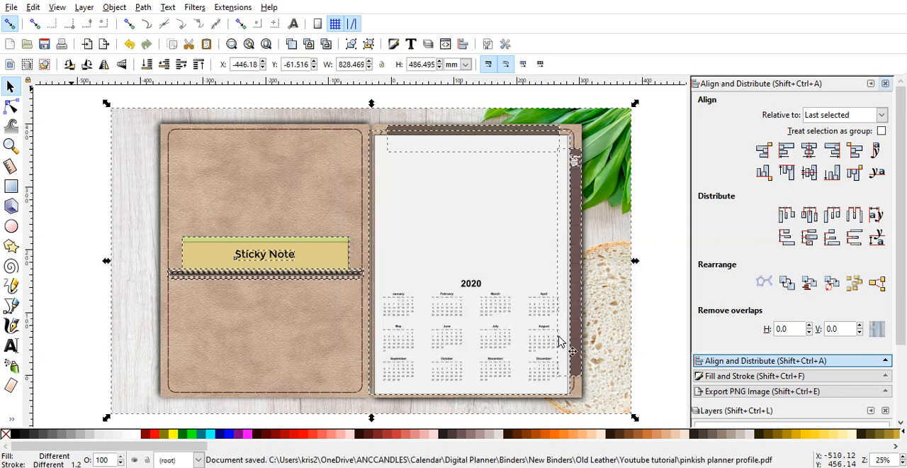
Step: Set up a PNG export of the selected objects with an image width of 3000 pixels
{"action": "left_click", "coordinate": [757, 393]}
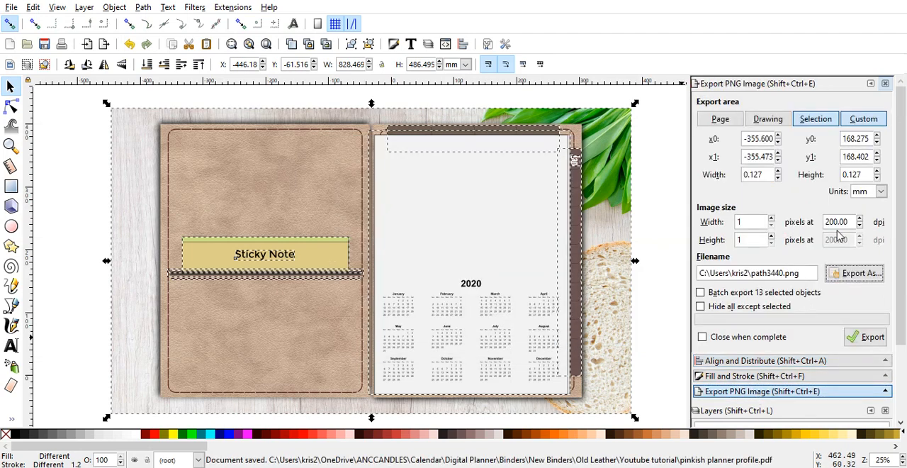
{"action": "left_click", "coordinate": [813, 119]}
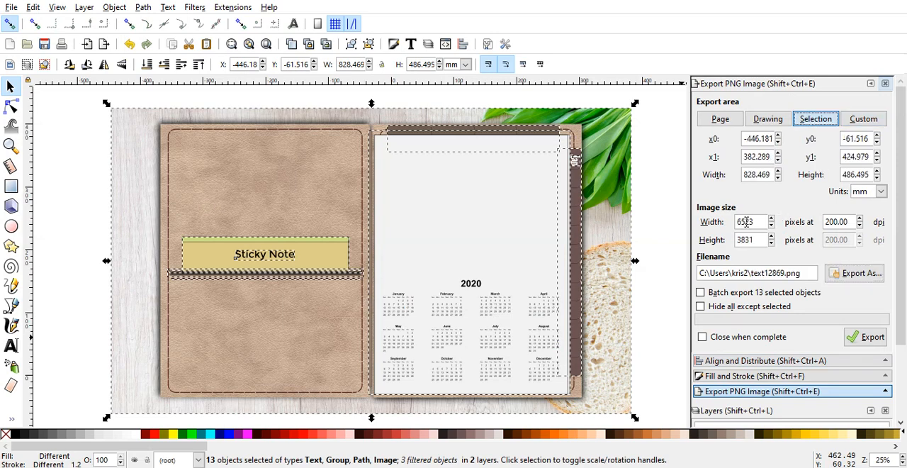
{"action": "left_click_drag", "start_coordinate": [756, 221], "coordinate": [735, 224]}
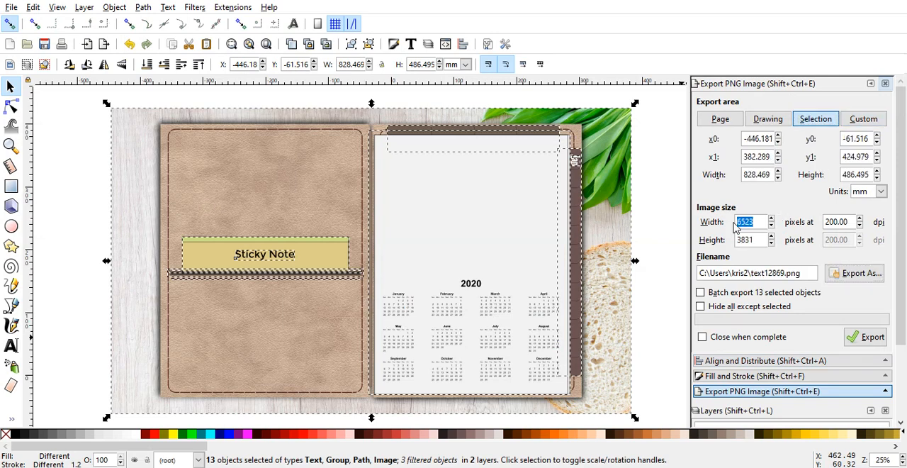
{"action": "type", "text": "3000"}
{"action": "key", "text": "Return"}
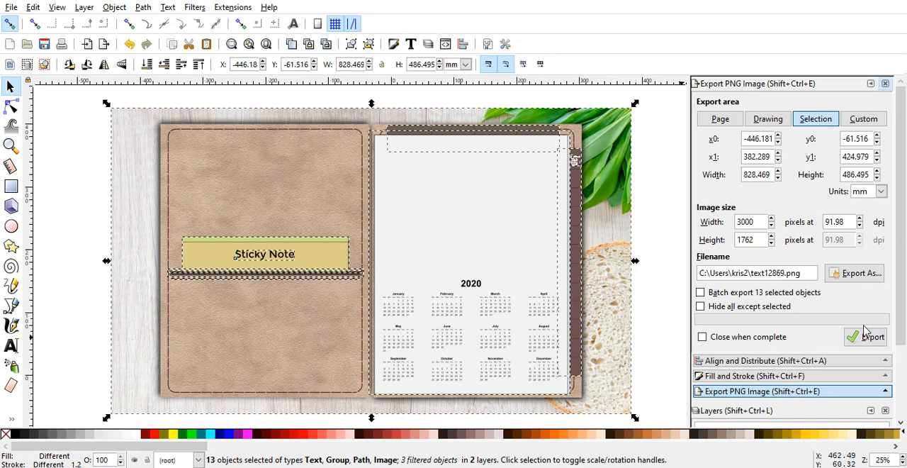
Step: Export the selection as the PNG file "Profile page" in Old Leather's Youtube tutorial folder and deselect everything
{"action": "left_click", "coordinate": [864, 281]}
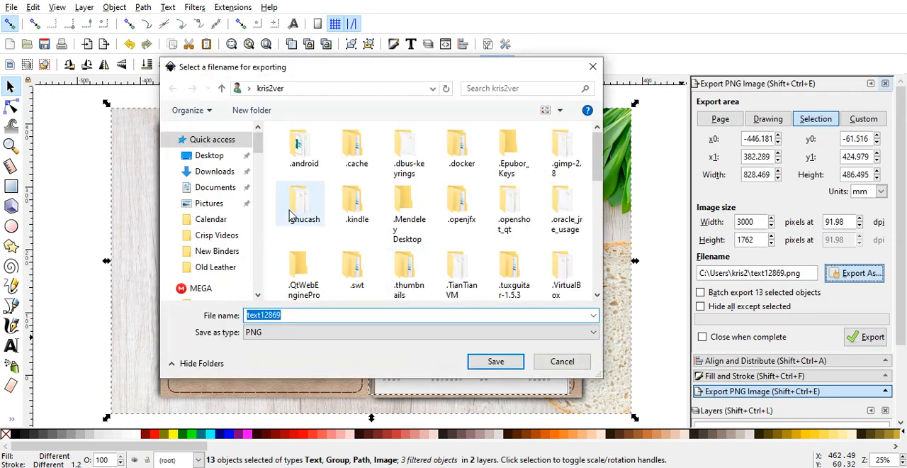
{"action": "left_click", "coordinate": [218, 268]}
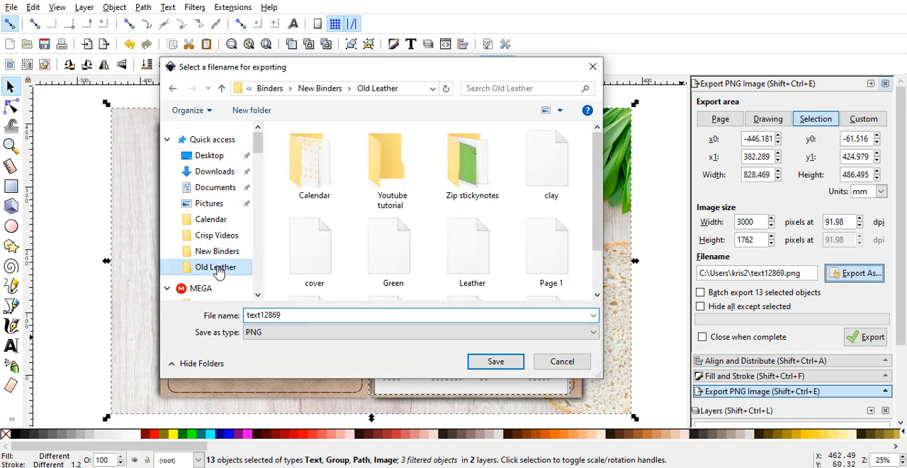
{"action": "left_click", "coordinate": [377, 170]}
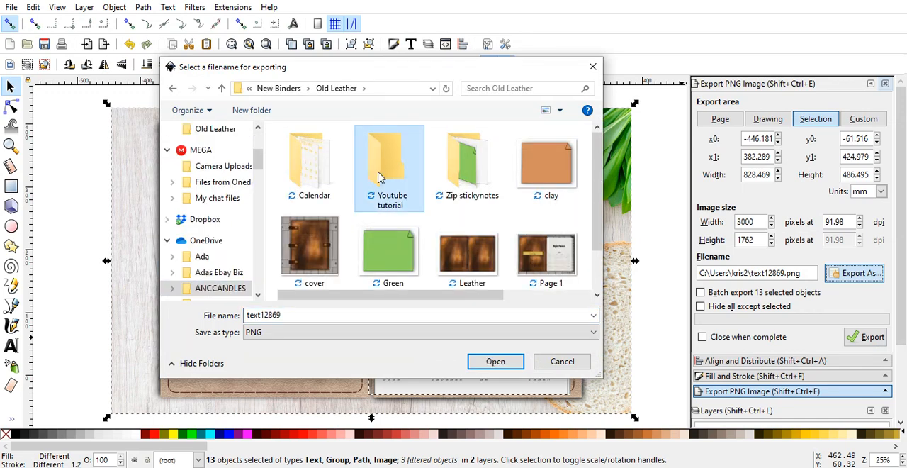
{"action": "double_click", "coordinate": [379, 176]}
{"action": "left_click", "coordinate": [299, 312]}
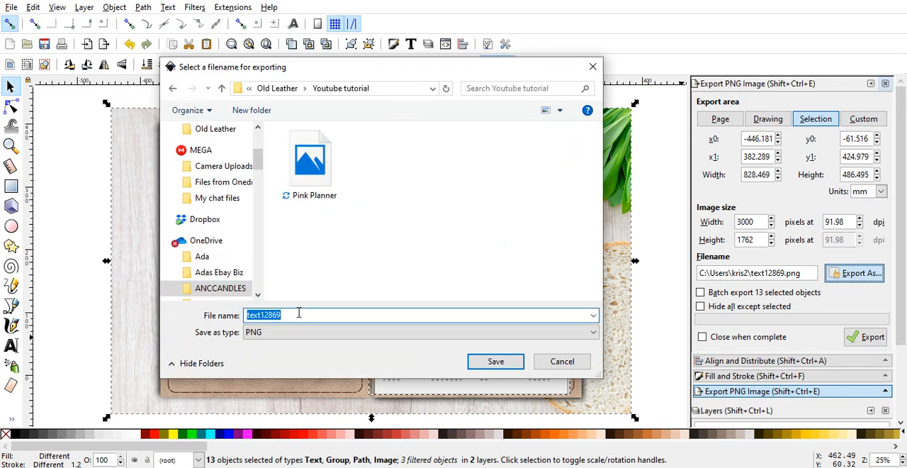
{"action": "type", "text": "Profile pa"}
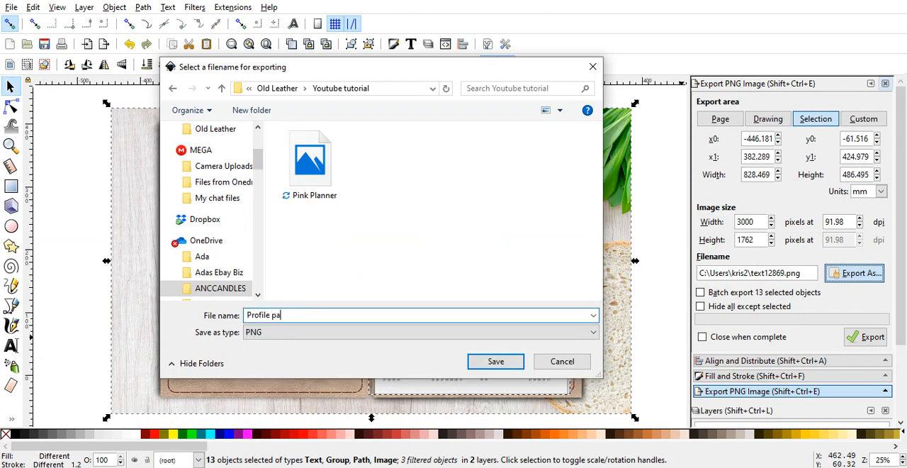
{"action": "type", "text": "ge"}
{"action": "left_click", "coordinate": [496, 362]}
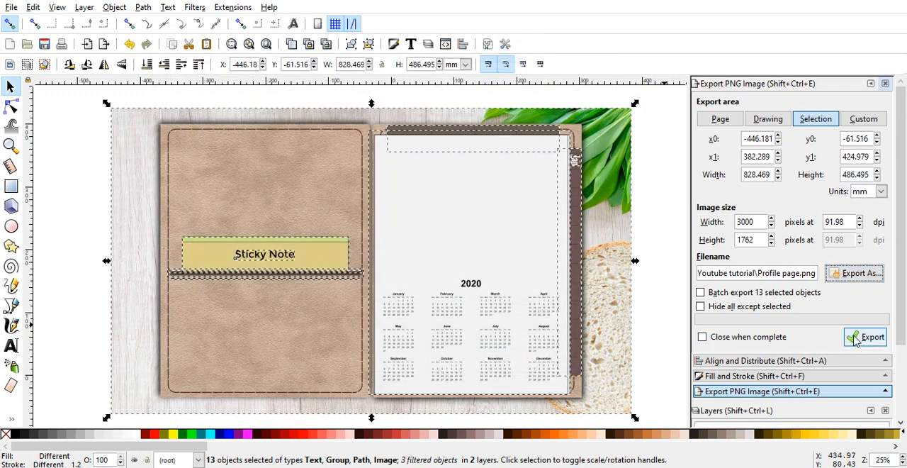
{"action": "left_click", "coordinate": [866, 337]}
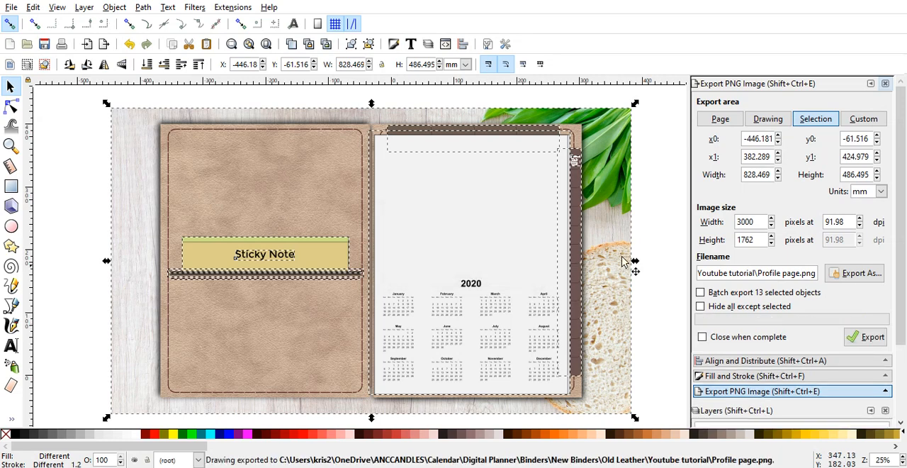
{"action": "left_click", "coordinate": [672, 254]}
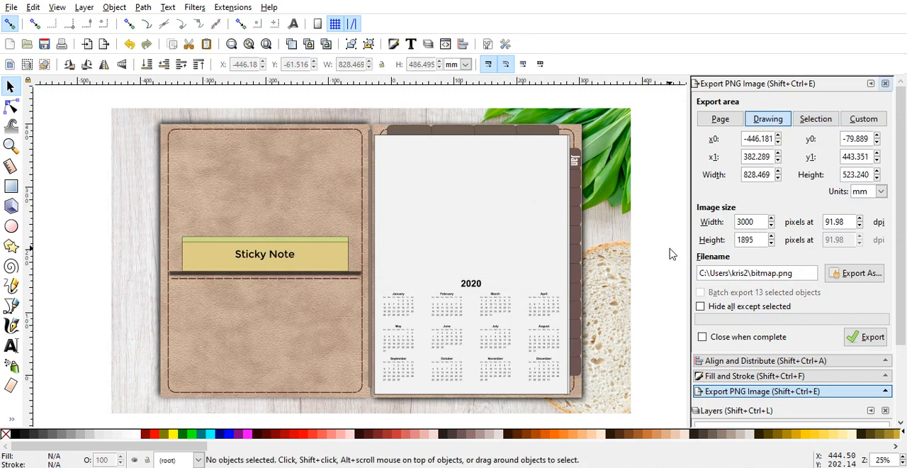